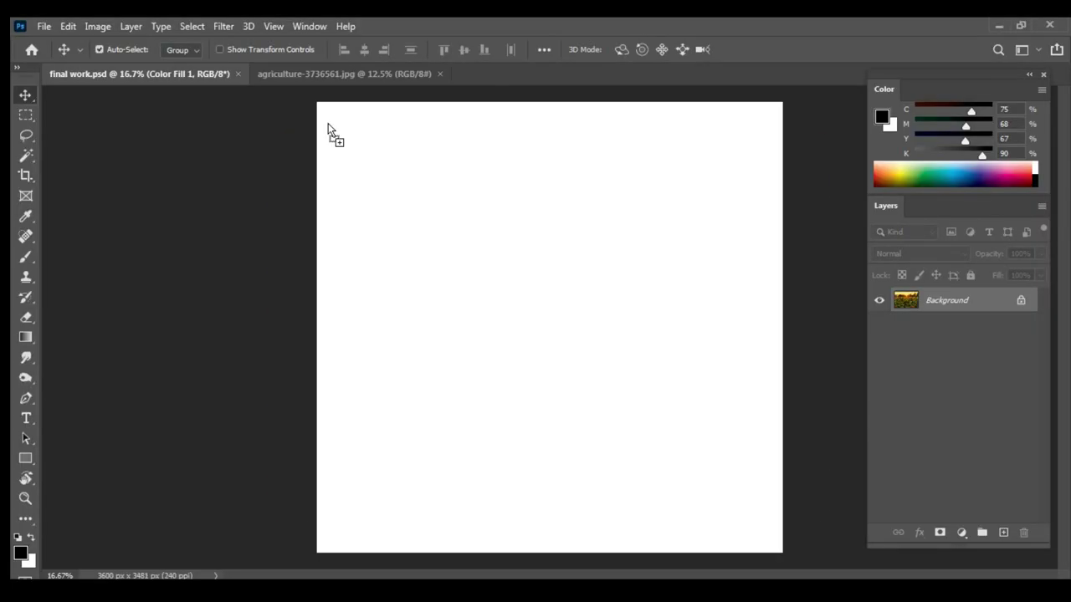
Bring the pumpkin field photo into final work.psd, close the original, and delete Color Fill 1
left_click_drag(535, 318, 327, 123)
left_click(430, 74)
left_click(979, 335)
key("Delete")
Move the pumpkin field to the canvas bottom and stretch it down from its top edge
left_click_drag(553, 286, 560, 427)
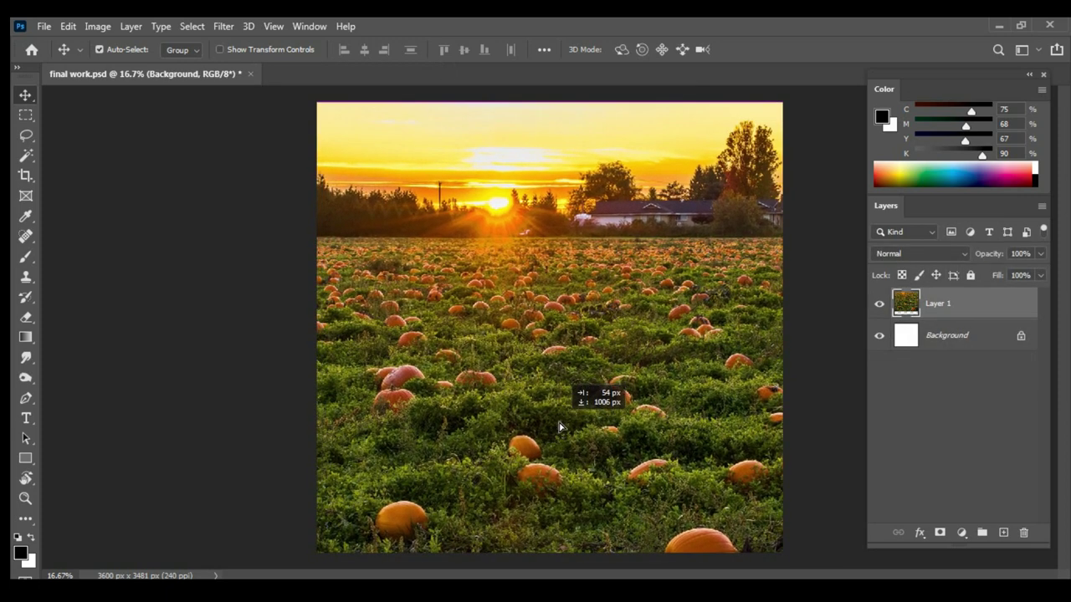
key("ctrl+minus")
key("ctrl+t")
left_click_drag(511, 157, 512, 210)
key("Return")
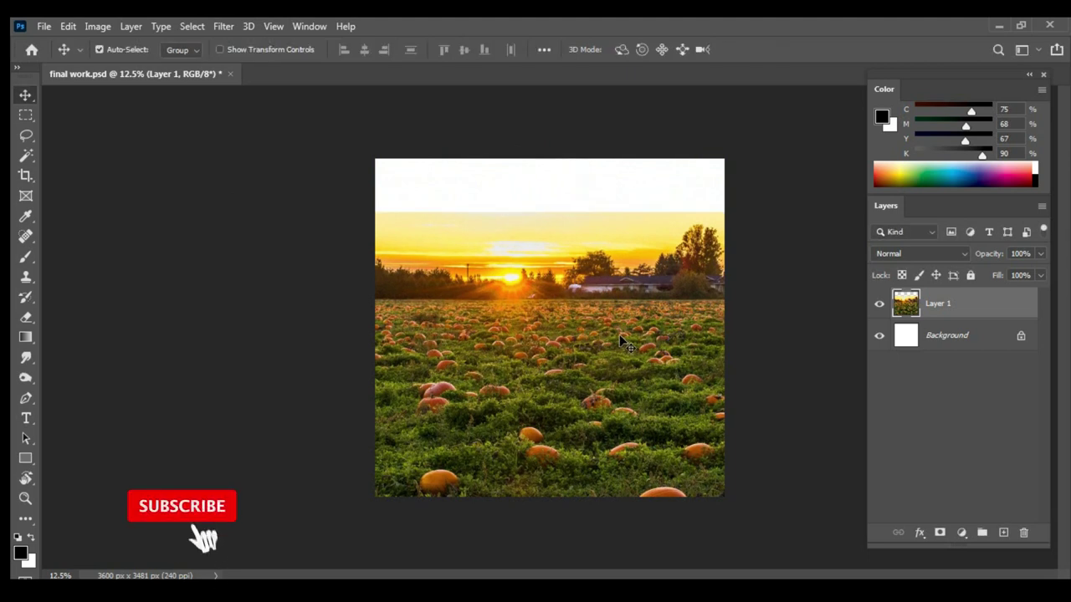
Add a layer mask to the pumpkin field and choose a soft round brush
left_click(939, 532)
key("b")
right_click(512, 201)
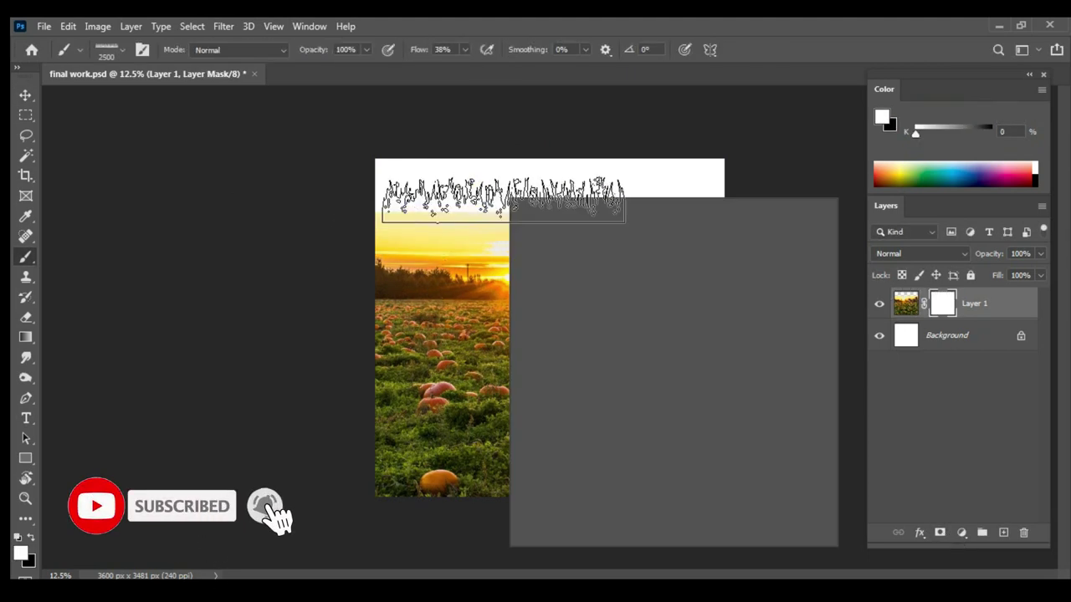
left_click_drag(797, 491, 798, 343)
scroll(794, 348, "up", 3)
left_click(550, 359)
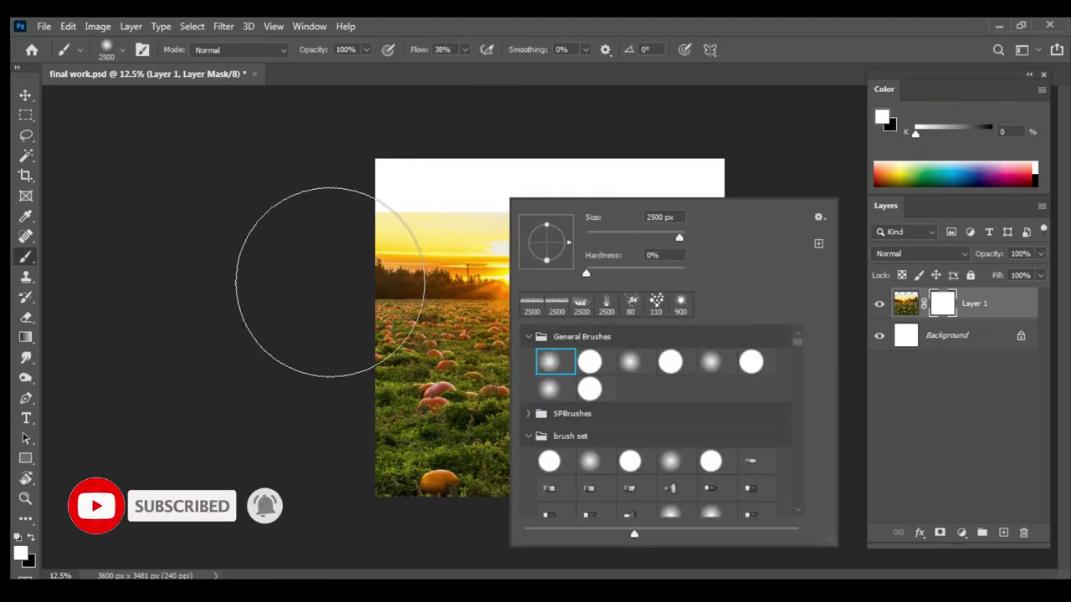
key("Return")
Paint black on the mask so the sunset sky fades to white, then bring up File > Open
key("x")
left_click(489, 479)
key("bracketleft")
key("bracketleft")
key("bracketleft")
key("ctrl+z")
mouse_move(431, 238)
left_mouse_down()
mouse_move(335, 231)
mouse_move(296, 259)
mouse_move(730, 225)
left_mouse_up()
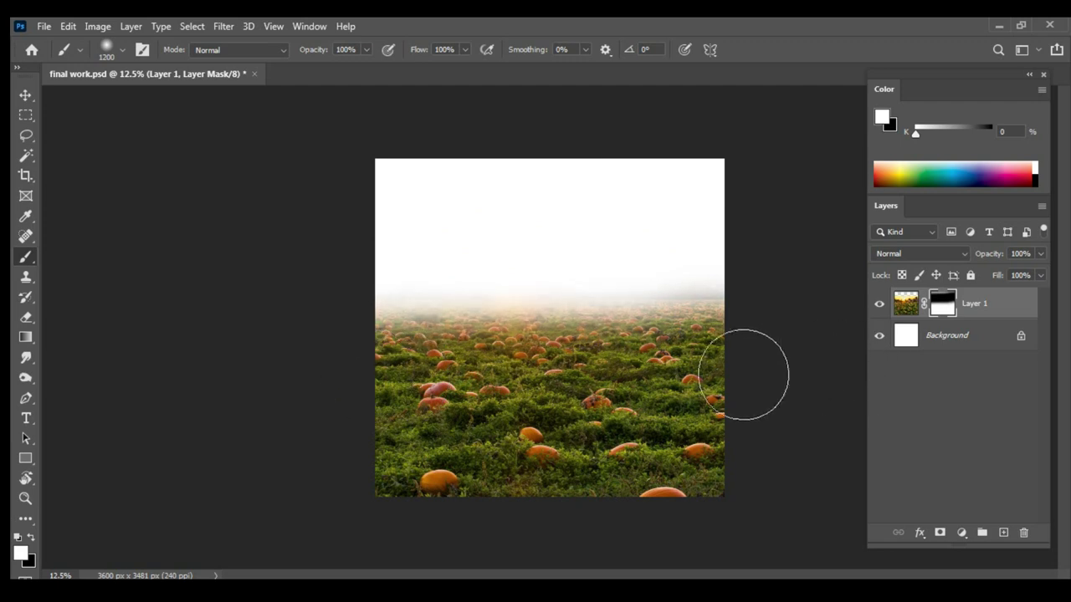
left_click_drag(604, 247, 808, 265)
key("ctrl+z")
key("x")
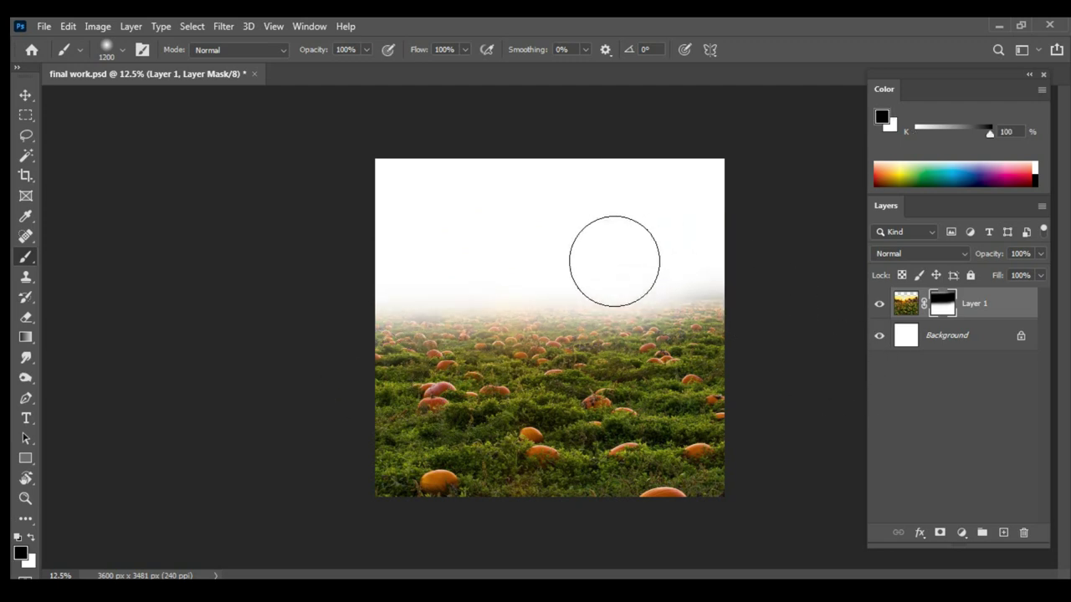
left_click(43, 26)
left_click(59, 48)
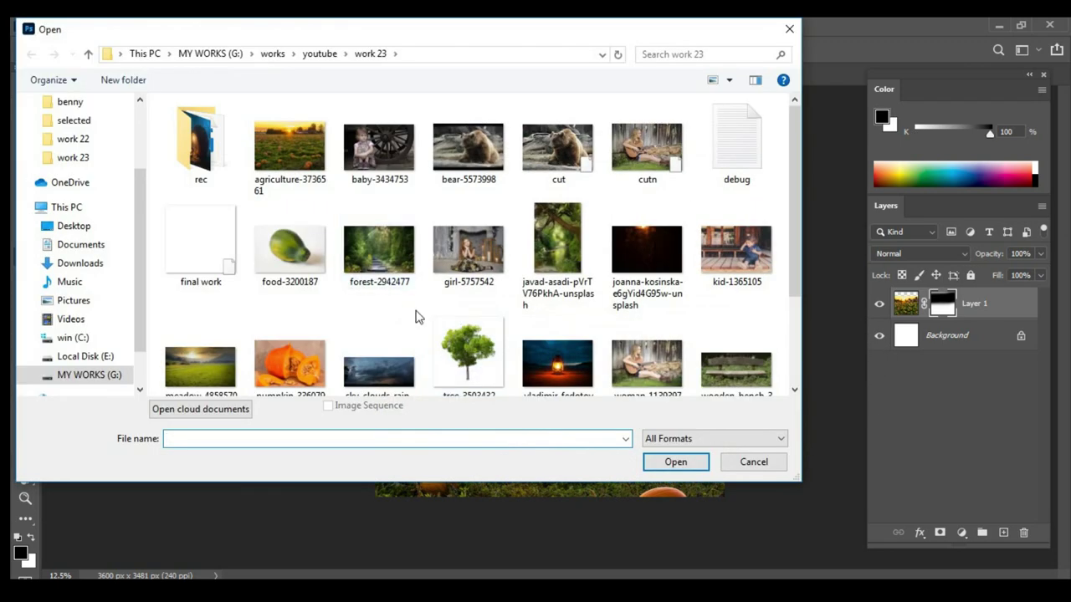
Bring the stormy sky photo in below the pumpkin field, aligned along the canvas top
double_click(371, 356)
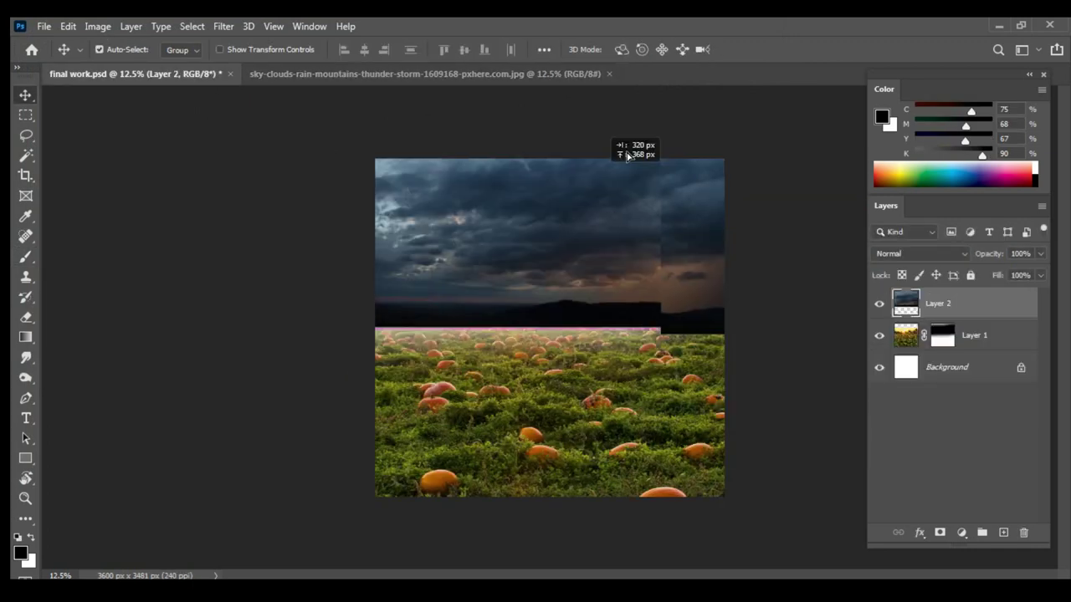
left_click_drag(584, 235, 590, 239)
left_click_drag(977, 335, 977, 299)
key("ctrl+minus")
left_click_drag(586, 267, 585, 237)
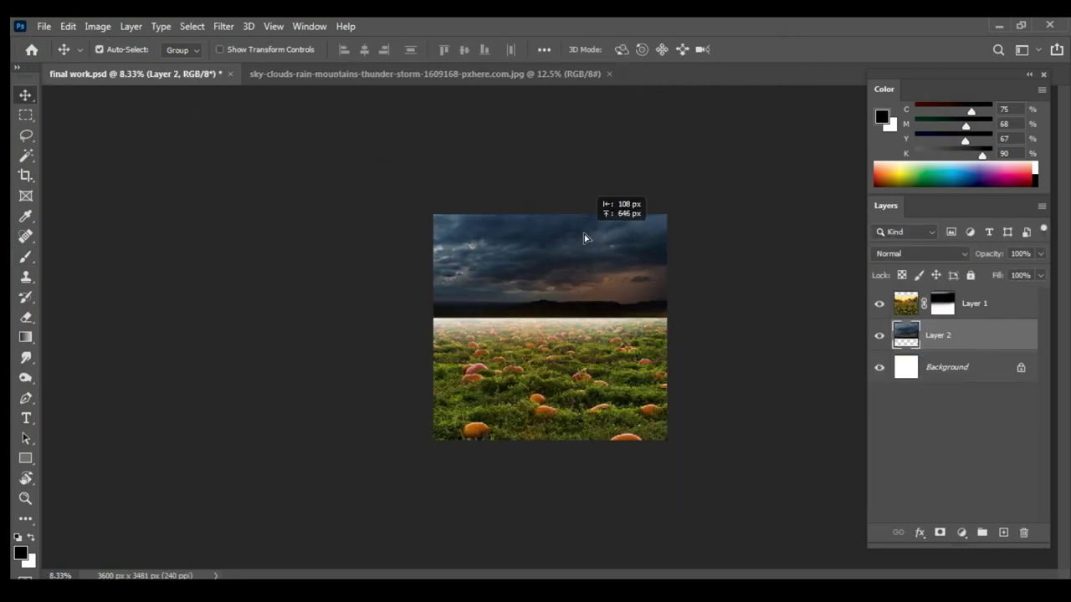
key("ctrl+plus")
key("ctrl+plus")
left_click_drag(655, 360, 767, 328)
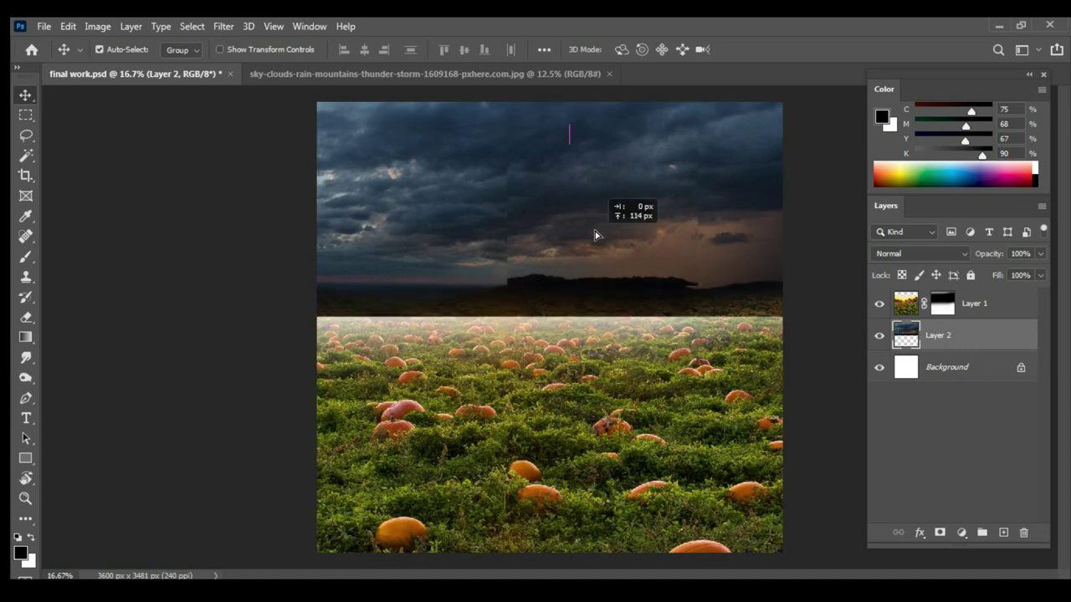
key("ctrl+minus")
key("ctrl+plus")
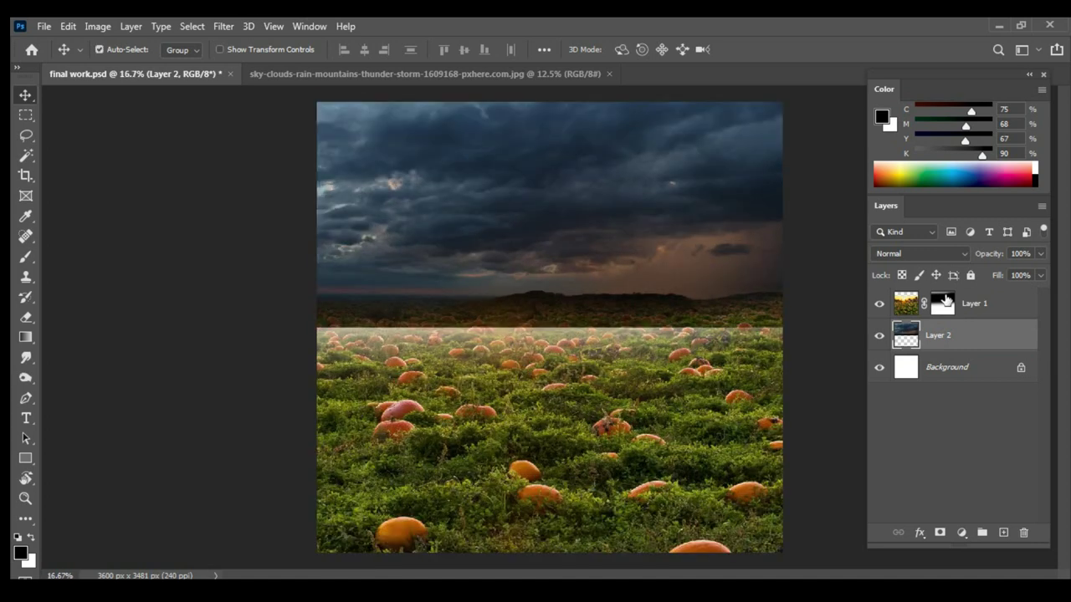
Soften the hard horizon line on the pumpkin field's mask with a soft brush
left_click(941, 302)
key("b")
key("x")
left_click_drag(301, 338, 750, 339)
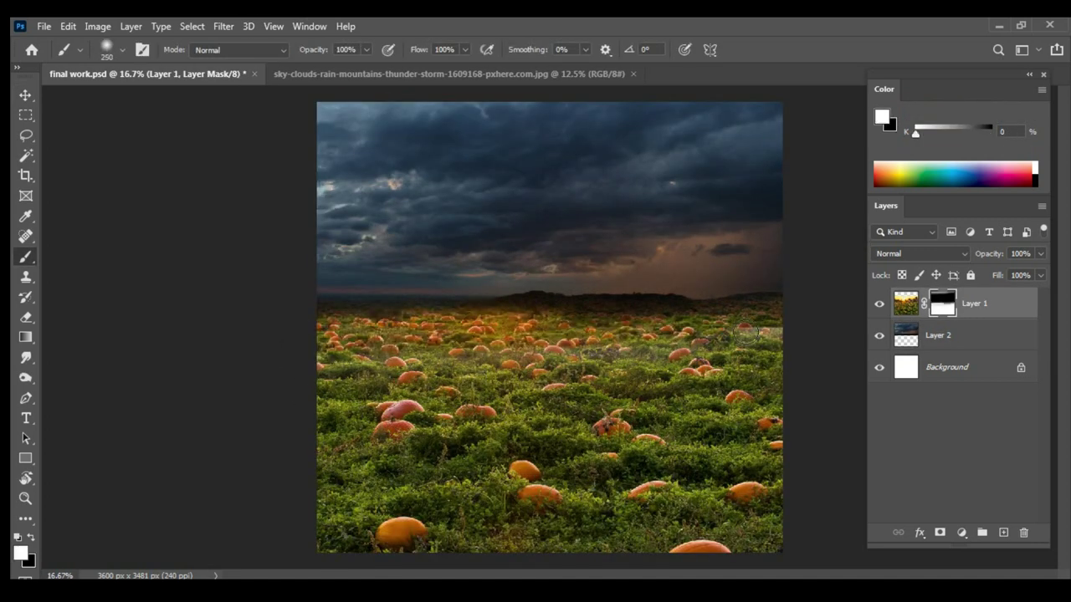
key("bracketright")
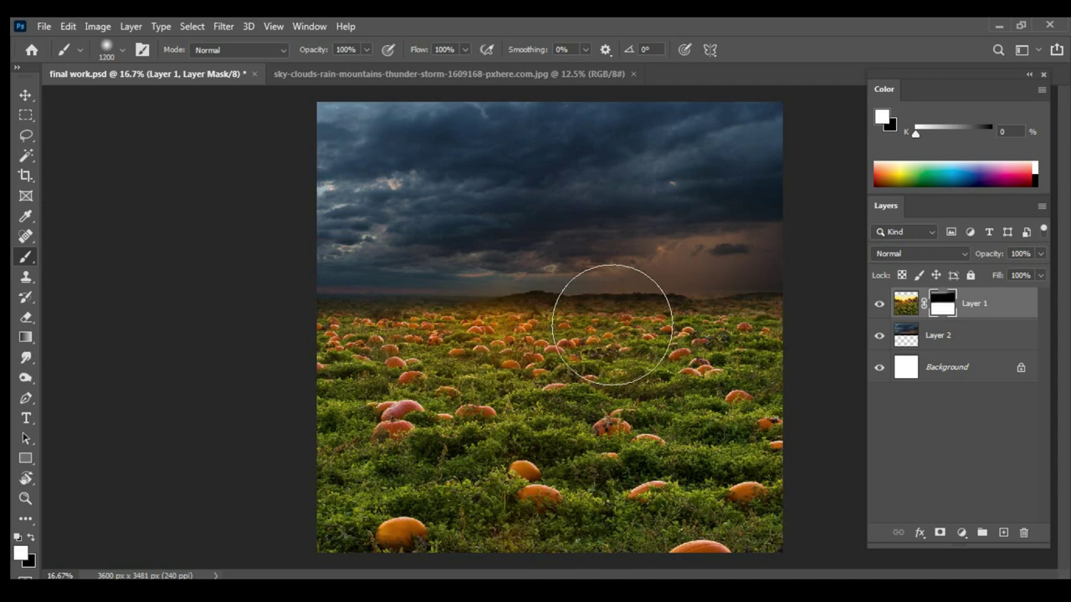
left_click_drag(371, 282, 753, 285)
Fill the Background layer with a dark colour sampled from the sky
left_click(945, 368)
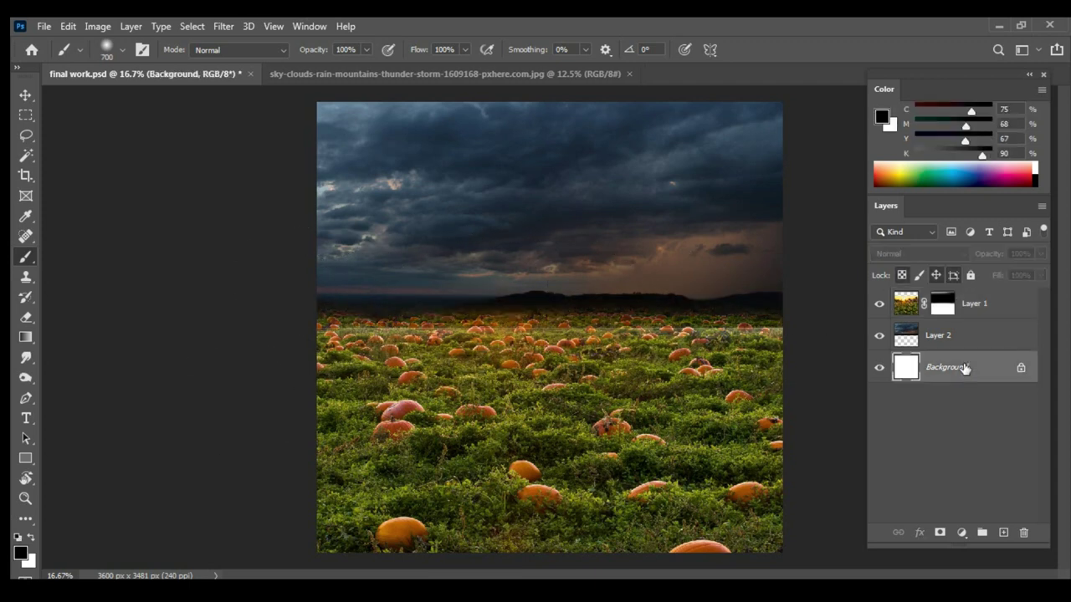
key("i")
left_click(552, 298)
key("alt+BackSpace")
key("v")
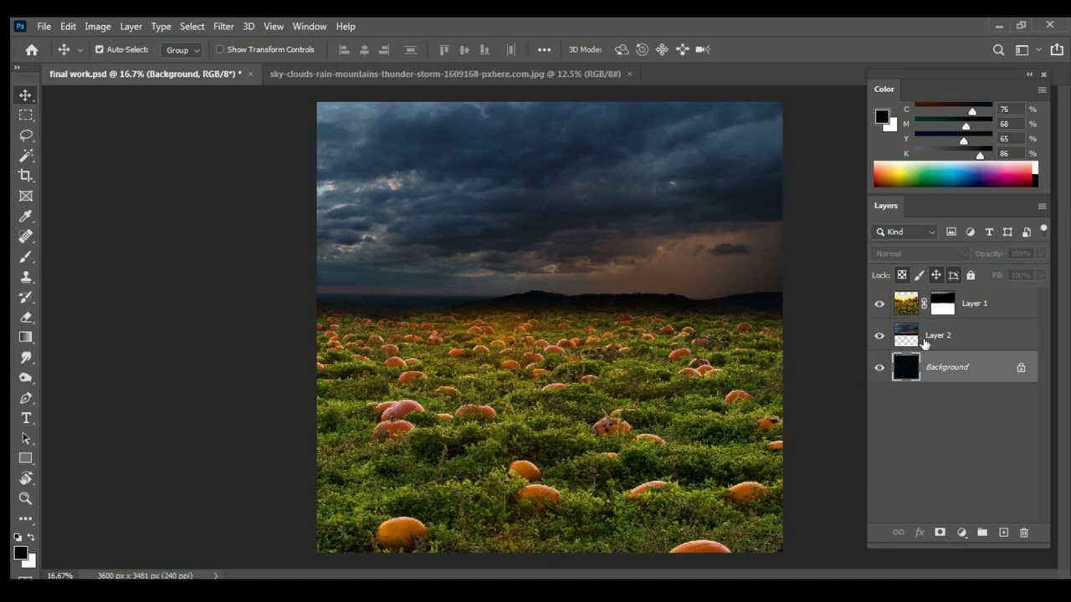
Faintly paint the pumpkin field's mask along the horizon band to blend it further
left_click(923, 342)
left_click(935, 295)
key("b")
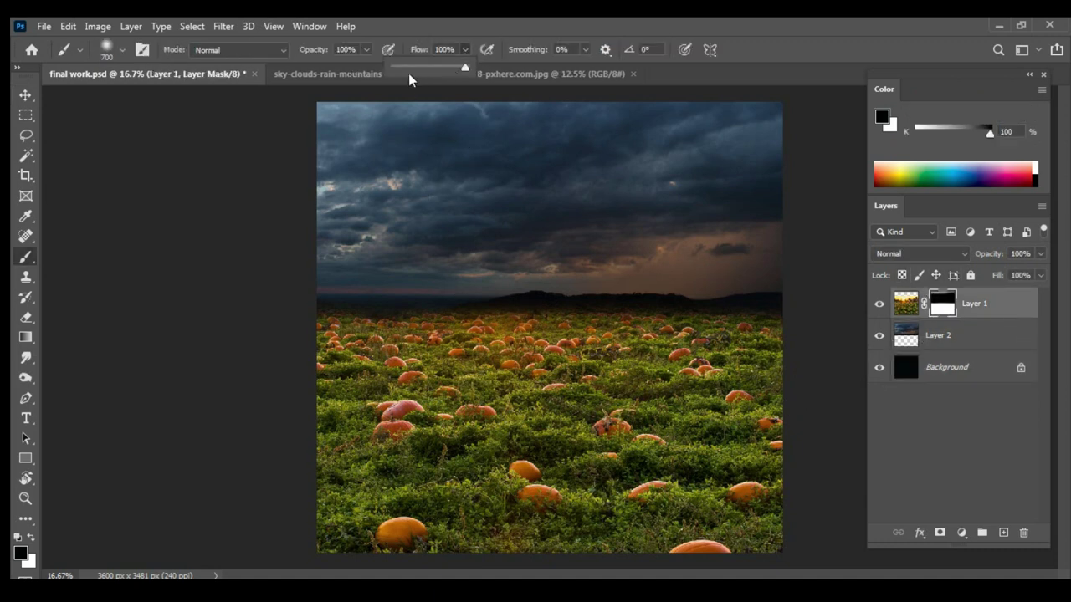
left_click_drag(319, 312, 558, 308)
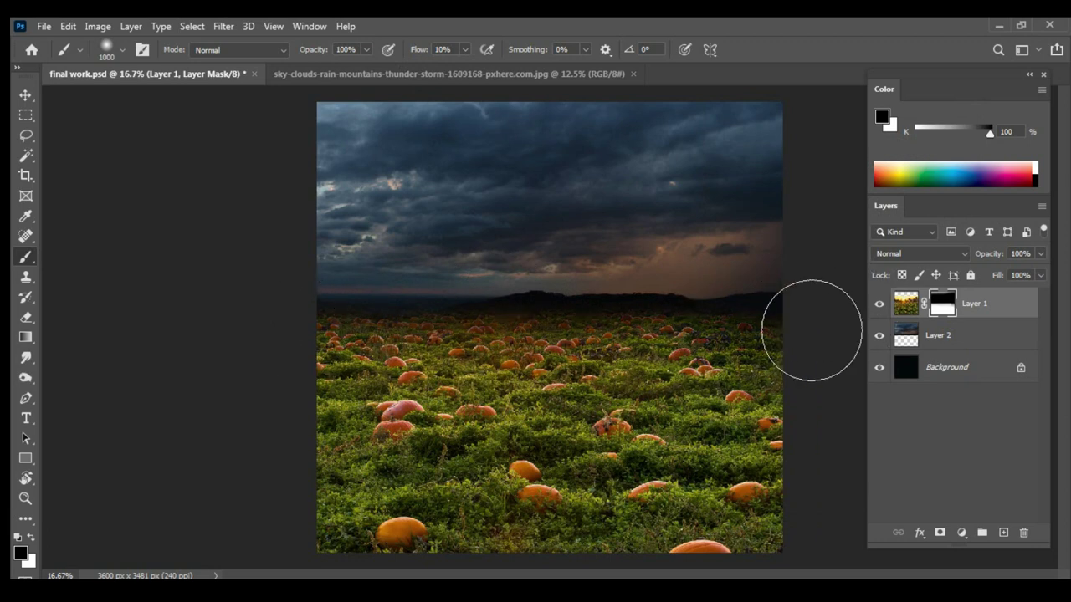
key("ctrl+minus")
Add a Levels adjustment clipped to the pumpkin field, darkening its highlights
key("v")
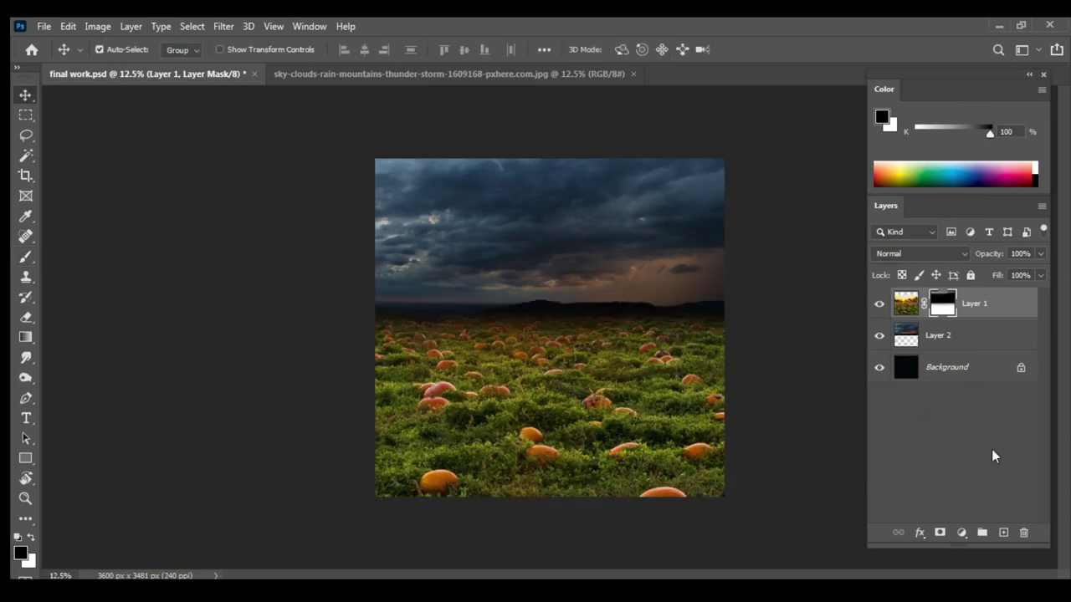
left_click(962, 533)
left_click(979, 320)
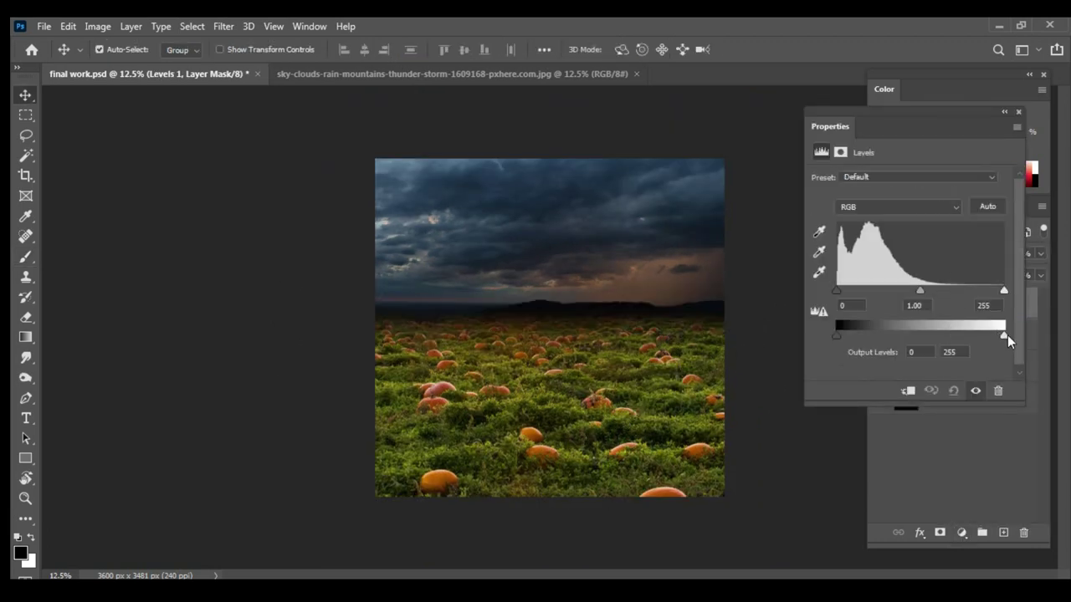
left_click(903, 396)
left_click_drag(1004, 335, 906, 337)
left_click(694, 409, "ctrl")
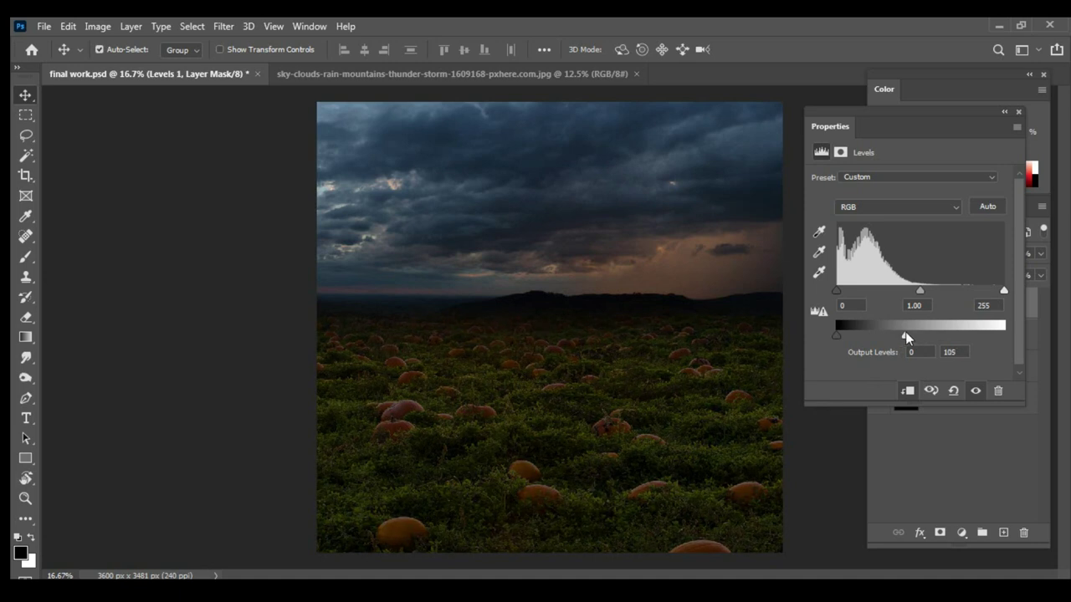
left_click(1018, 112)
Add a Hue/Saturation adjustment slightly reducing the field's saturation
left_click(961, 532)
left_click(956, 382)
left_click(904, 266)
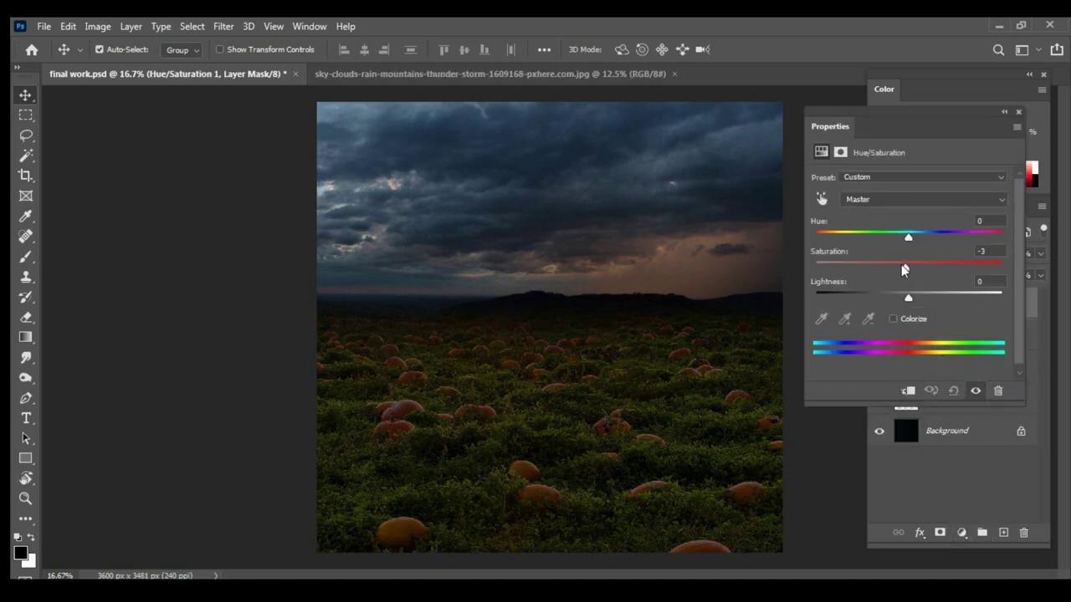
key("ctrl+minus")
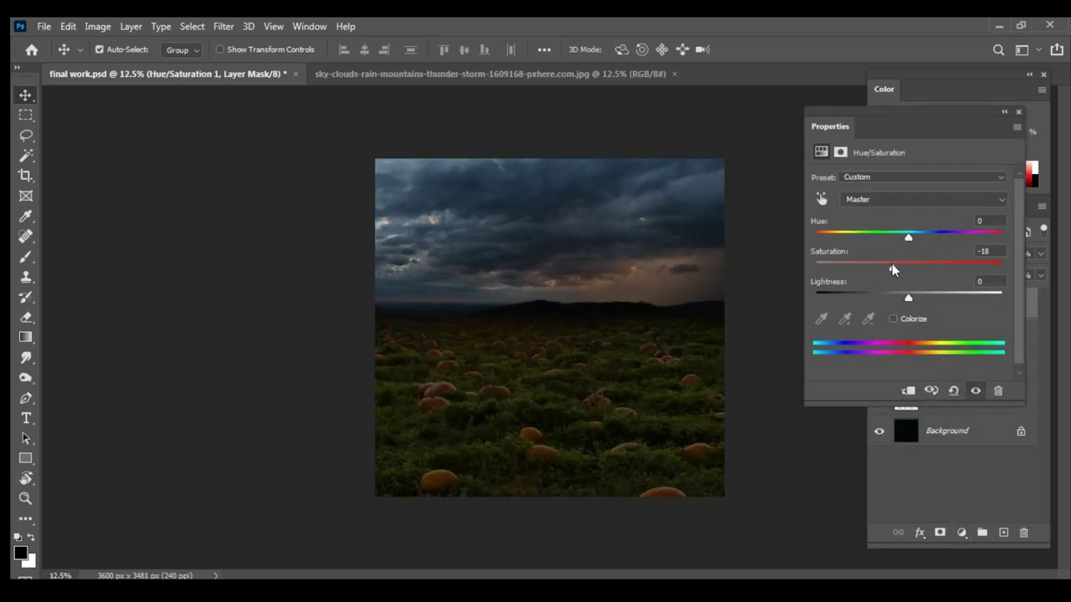
key("ctrl+plus")
left_click(1018, 112)
Add a Color Balance adjustment and fine-tune the field's midtone colours
left_click(961, 532)
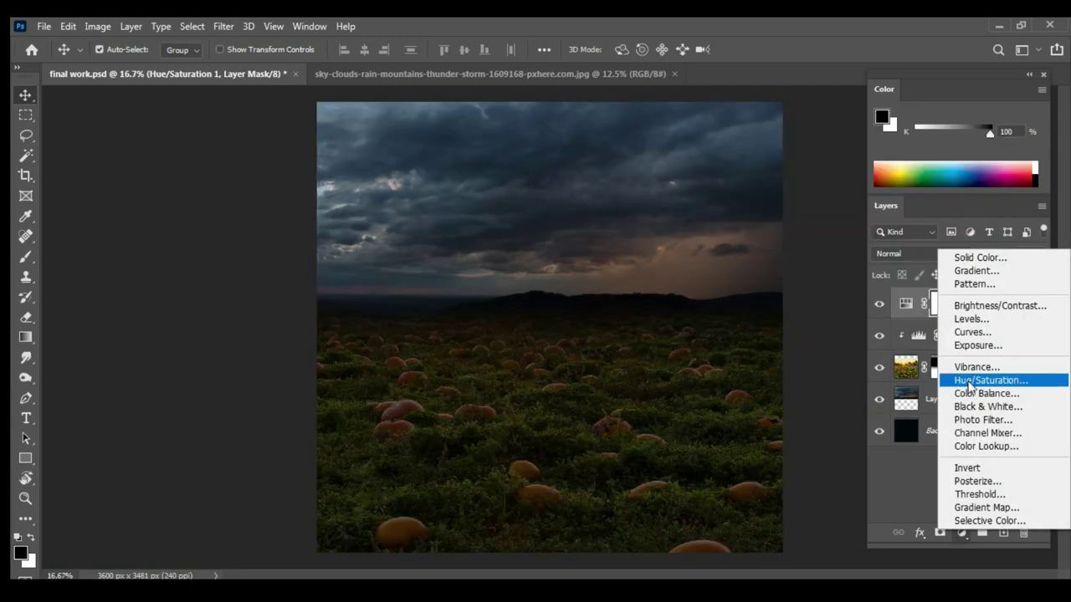
left_click(975, 387)
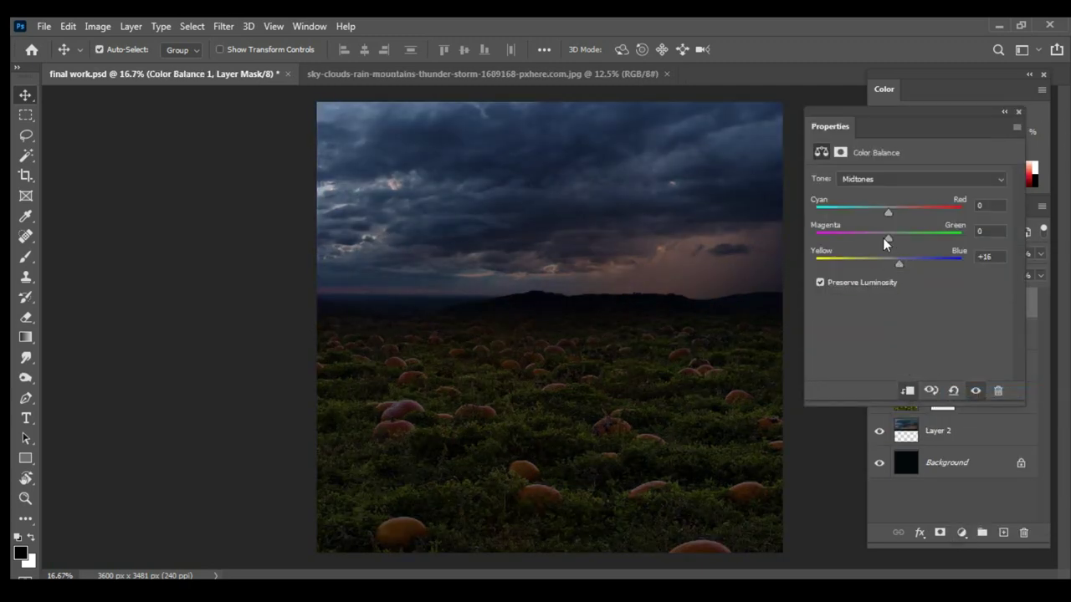
left_click(1019, 112)
double_click(920, 306)
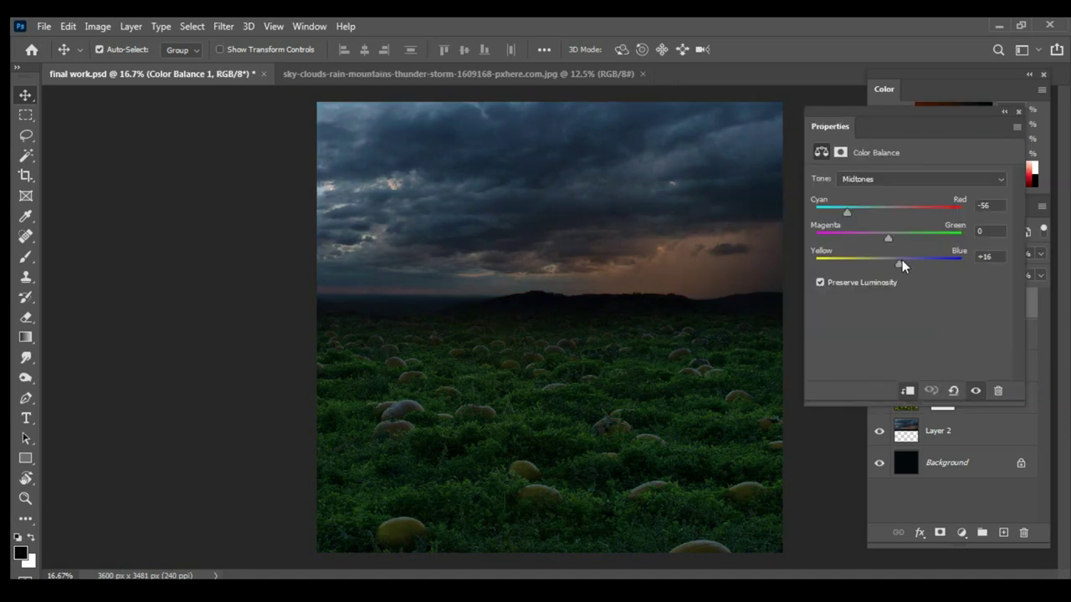
left_click_drag(876, 236, 916, 263)
key("ctrl+minus")
left_click(1003, 111)
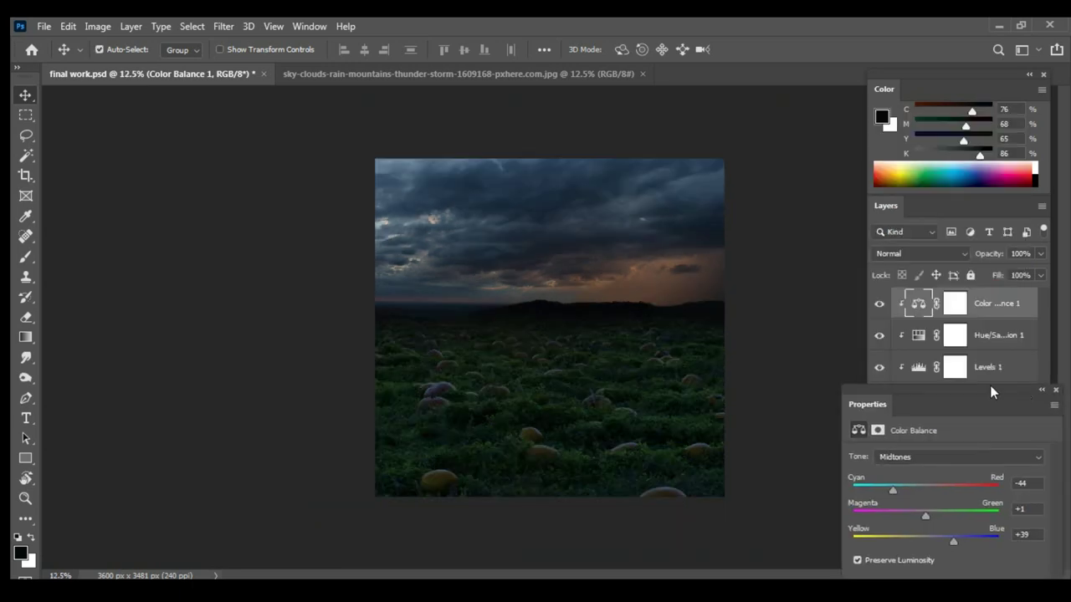
Revise the Hue/Saturation adjustment to strongly desaturate and slightly darken the field
left_click(917, 335)
double_click(918, 336)
left_click_drag(858, 249, 812, 252)
left_click_drag(858, 283, 854, 282)
key("ctrl+plus")
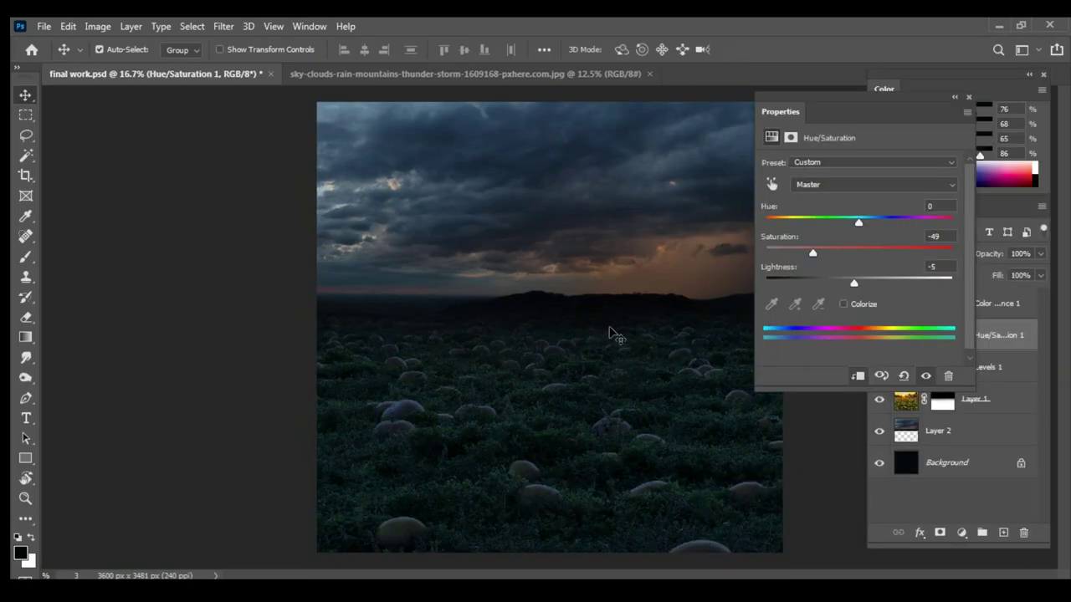
key("Tab")
Add a Levels adjustment above the sky that darkens its highlights
left_click(961, 410)
left_click(903, 209)
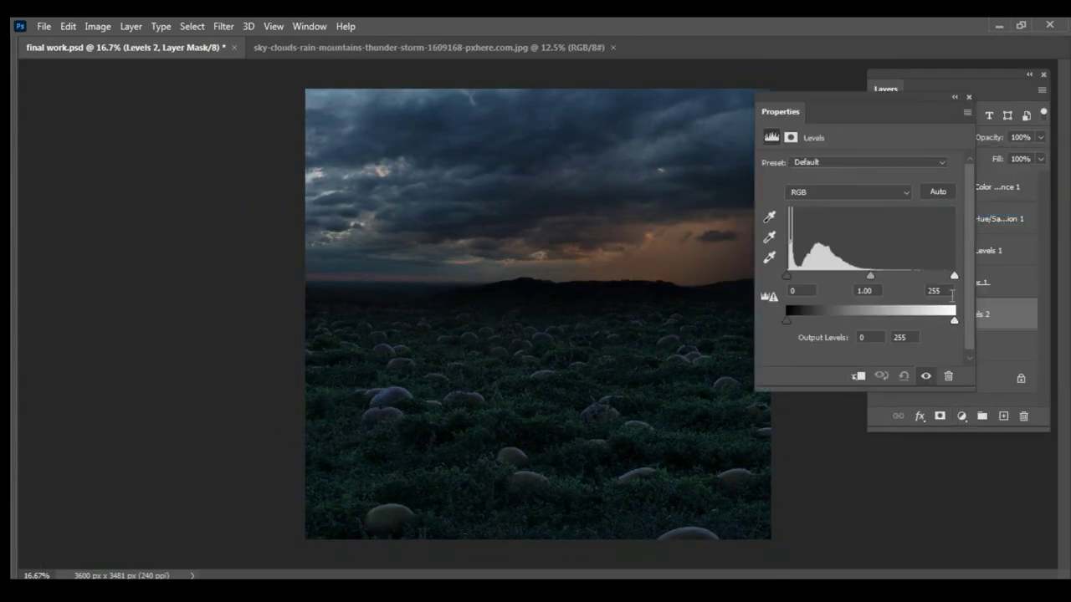
left_click_drag(954, 320, 910, 321)
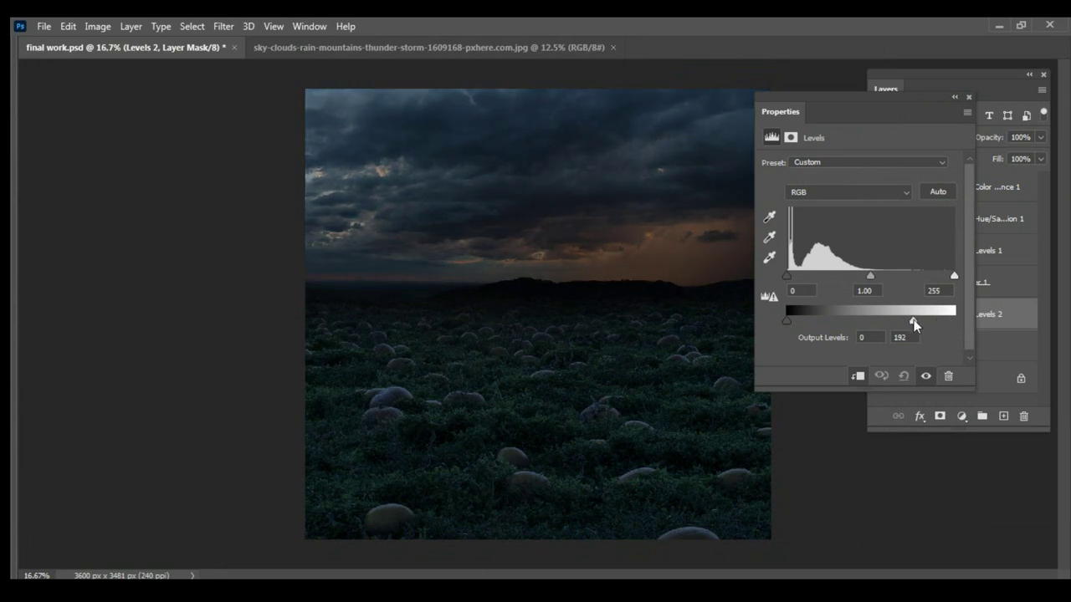
left_click(969, 97)
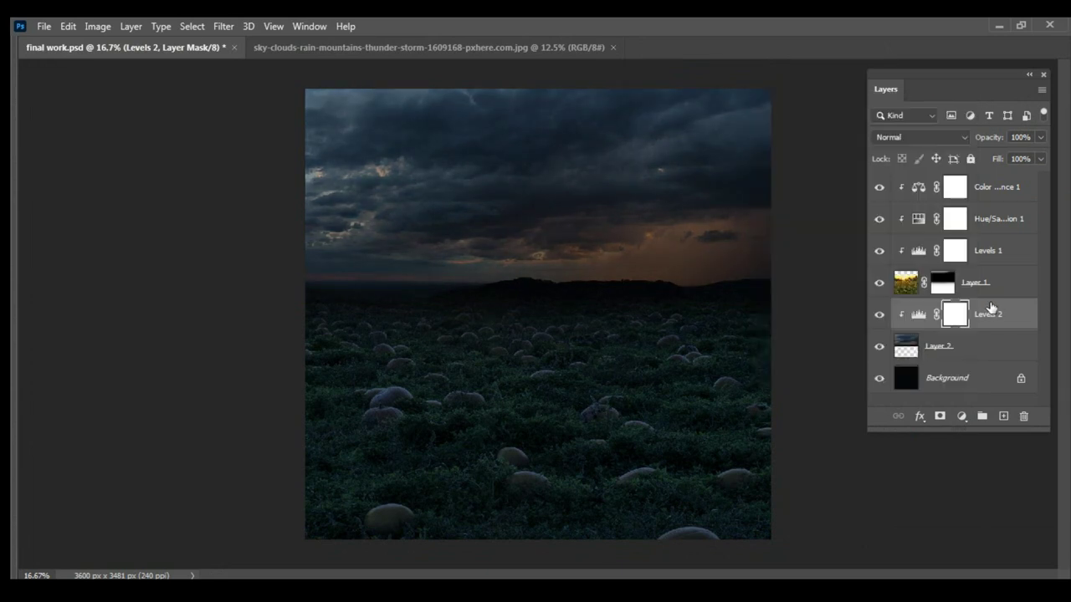
Group the sky with its Levels as 'sky', and the field with its three adjustments as 'bg'
left_click(985, 353, "shift")
key("ctrl+g")
type("sky")
key("Return")
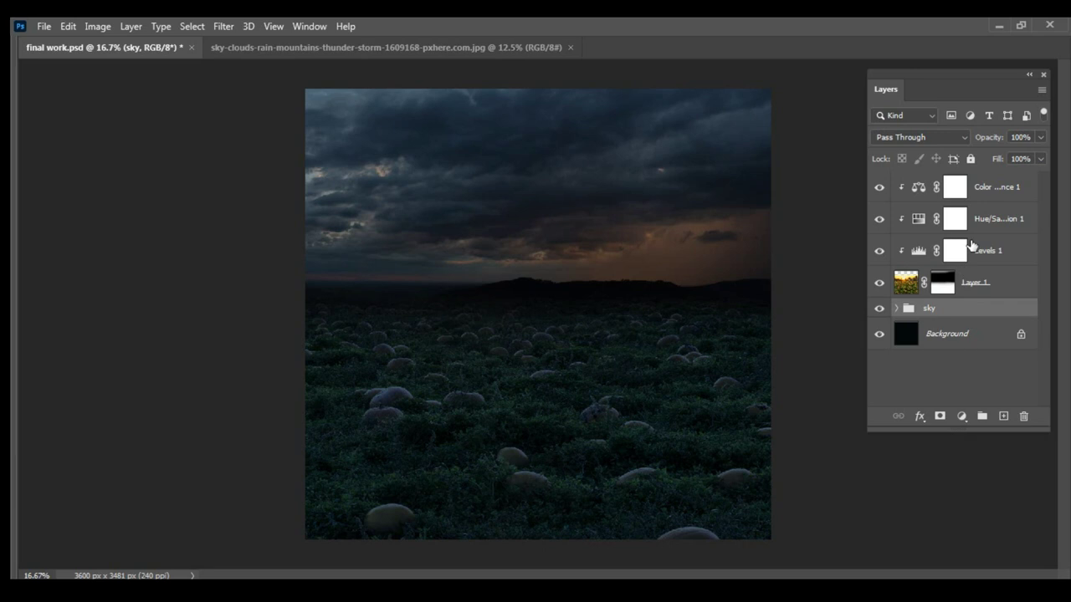
left_click(999, 288)
left_click(1005, 189, "shift")
key("ctrl+g")
double_click(943, 181)
key("Return")
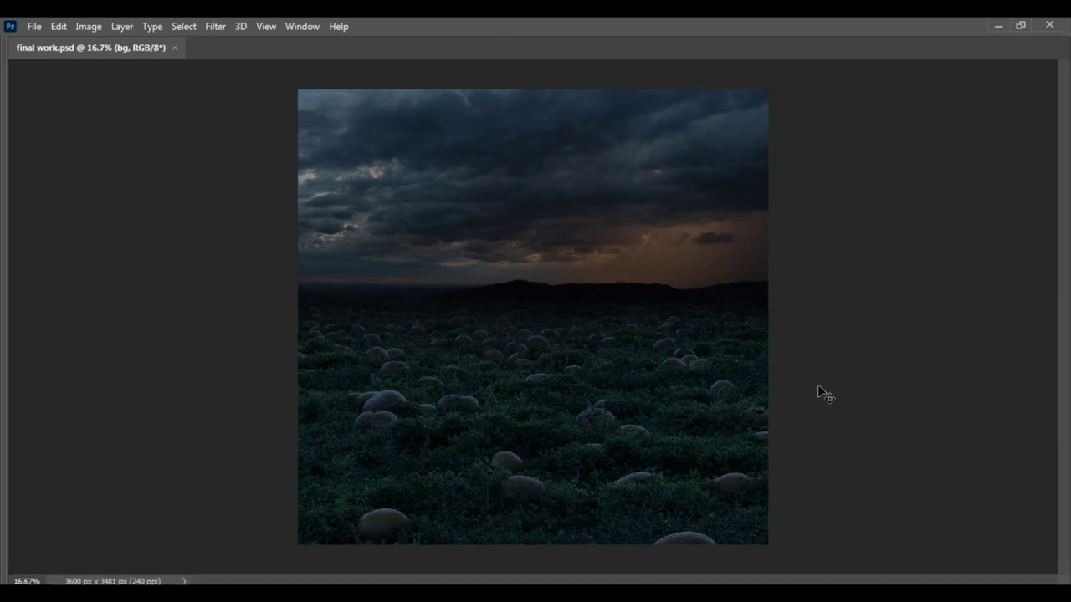
Open cutn.psd and place the guitar-playing girl in the field, scaled down to fit
left_click(34, 26)
left_click(48, 58)
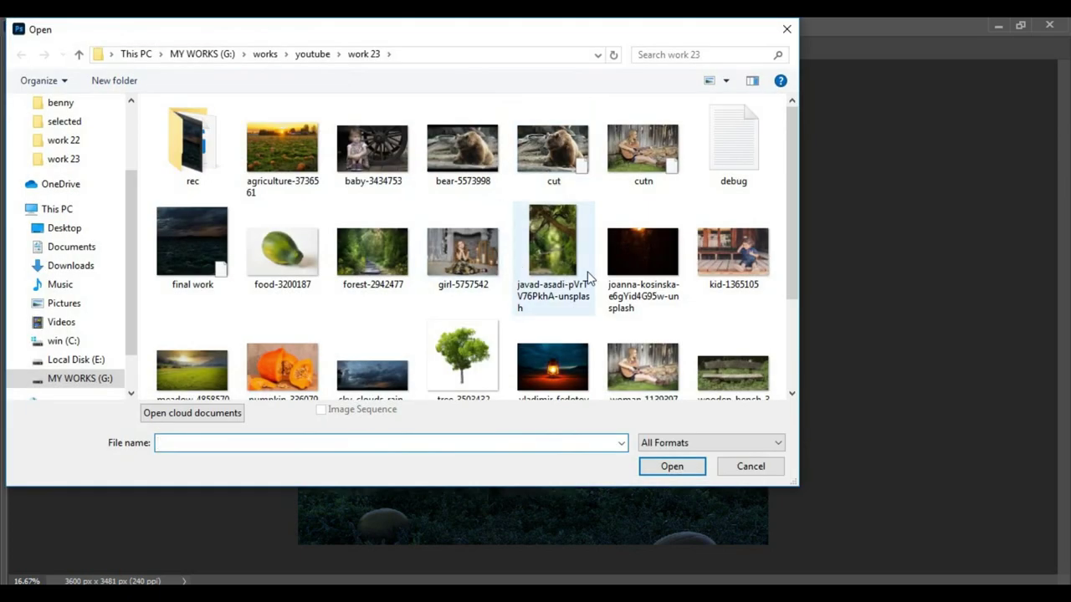
scroll(553, 243, "down", 3)
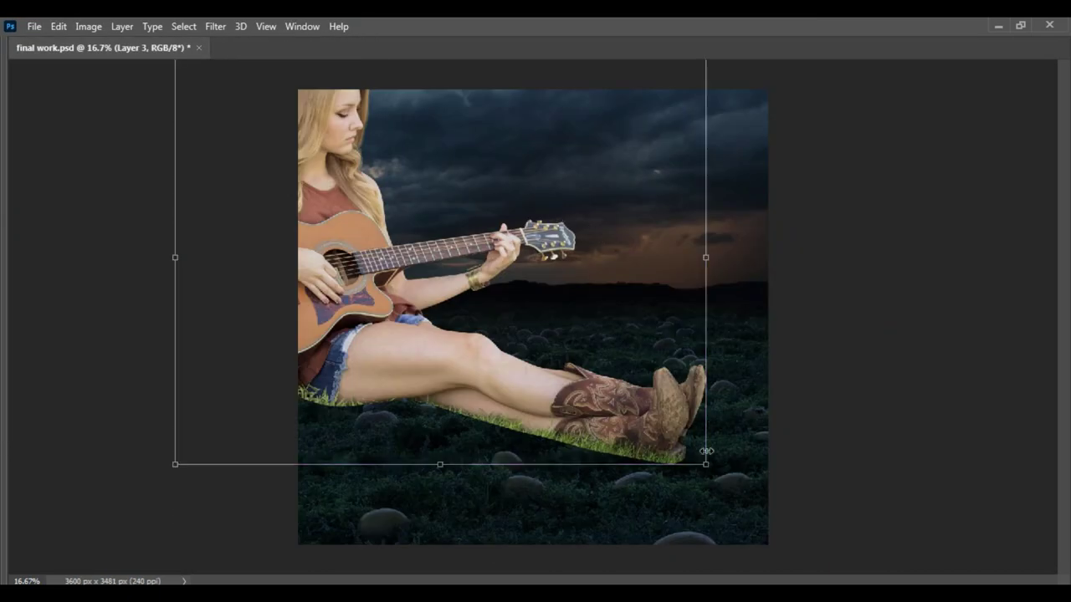
left_click_drag(406, 317, 614, 452)
left_click_drag(678, 488, 626, 438)
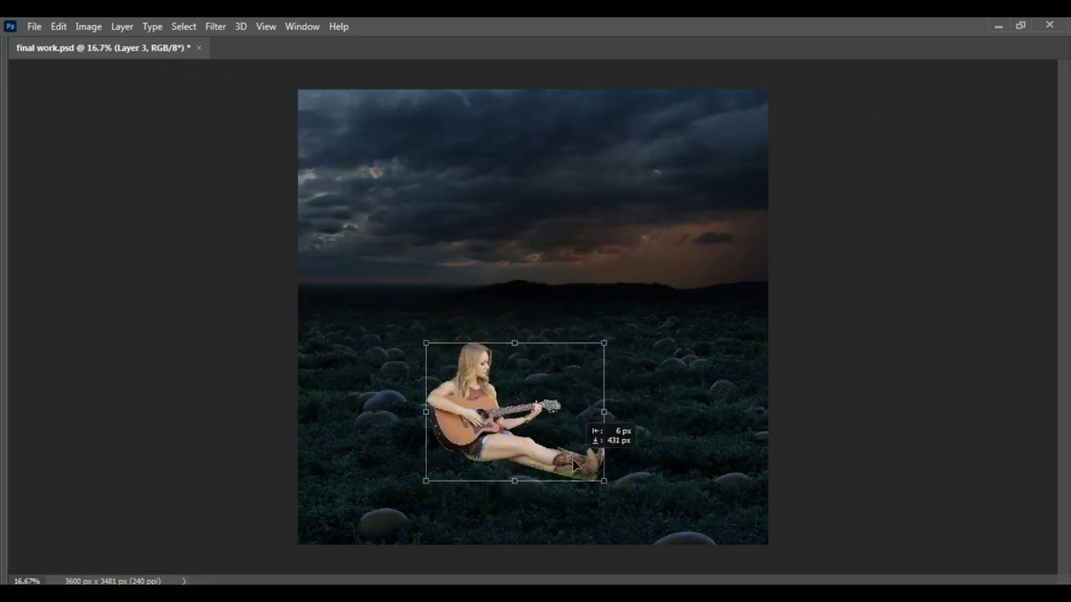
mouse_move(557, 388)
left_mouse_down()
mouse_move(551, 451)
mouse_move(540, 457)
left_mouse_up()
key("Return")
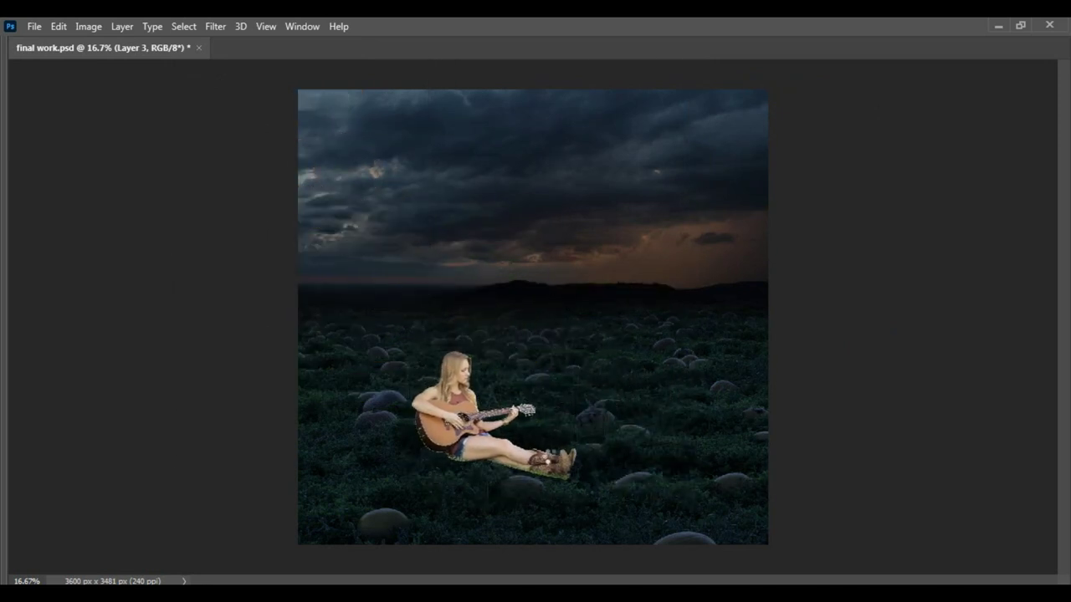
left_click_drag(502, 418, 494, 423)
Open the cut-out bear image cut.psd and drag it into the composite
left_click(43, 22)
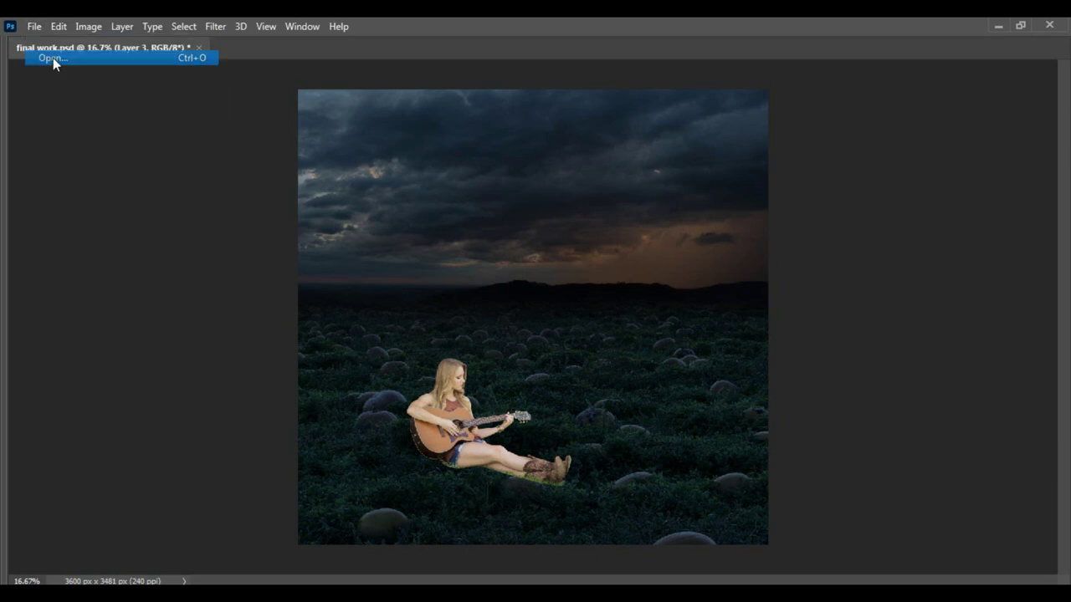
left_click(53, 58)
double_click(581, 147)
left_click_drag(167, 53, 536, 301)
left_click(409, 48)
Scale the bear down and position it to the girl's right
key("ctrl+t")
mouse_move(858, 95)
left_mouse_down()
mouse_move(568, 318)
mouse_move(540, 316)
left_mouse_up()
mouse_move(434, 426)
left_mouse_down()
mouse_move(732, 341)
mouse_move(599, 409)
left_mouse_up()
left_click_drag(692, 306, 702, 310)
key("Return")
key("ctrl+plus")
left_click_drag(626, 406, 635, 406)
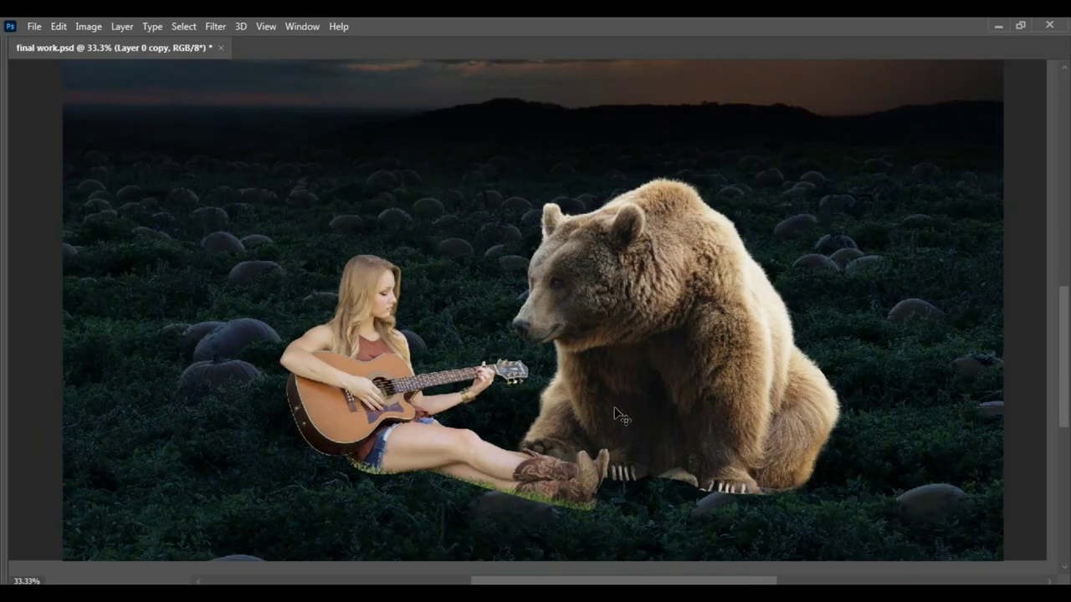
key("f")
key("ctrl+minus")
key("ctrl+minus")
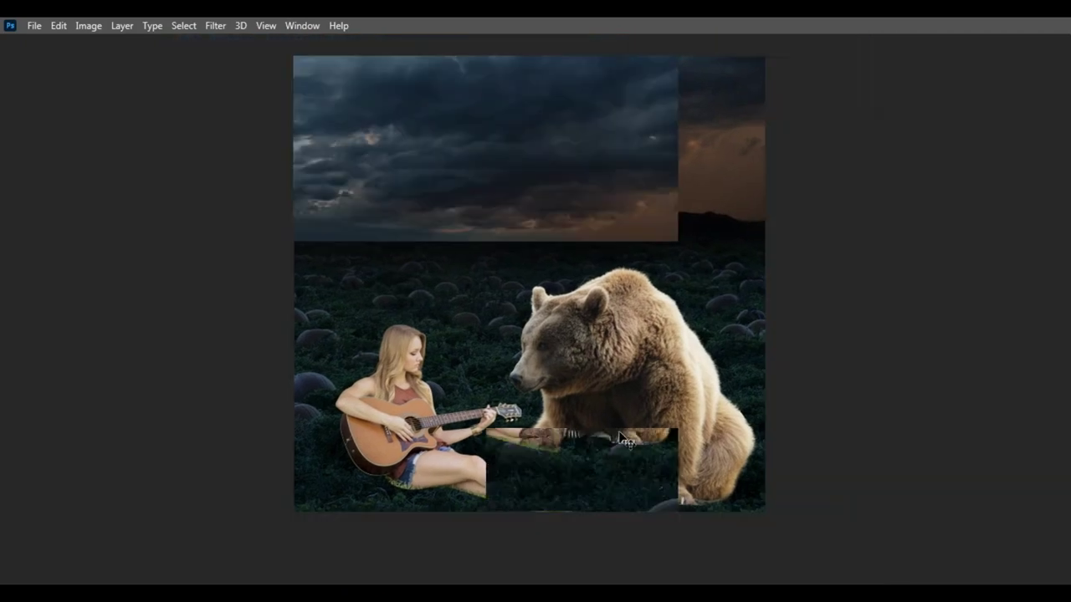
Open the tree image via File > Open
left_click(25, 30)
left_click(50, 60)
double_click(461, 354)
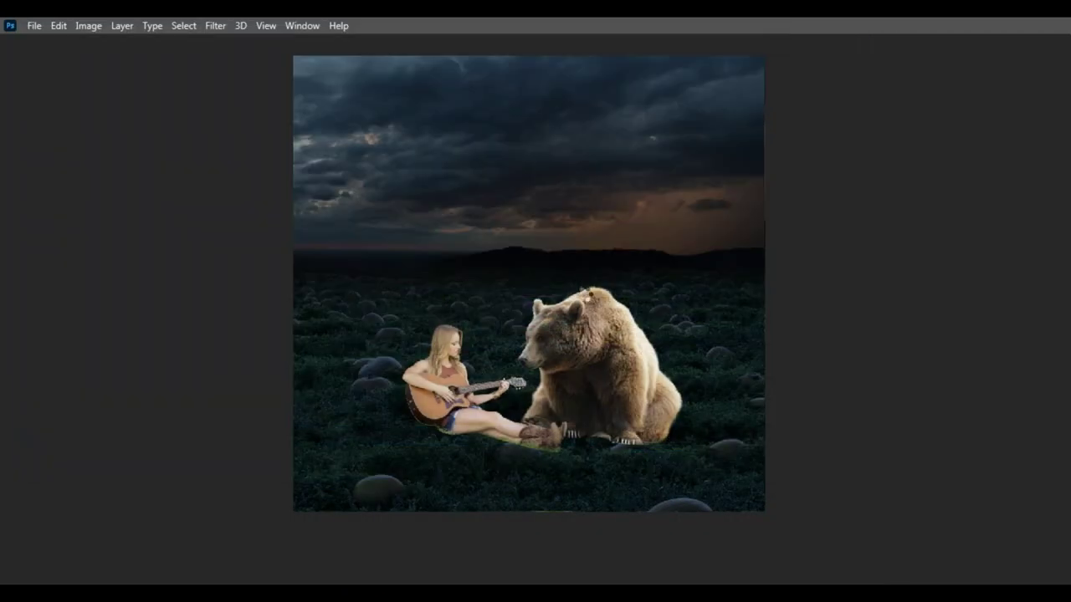
Bring the tree PNG into the composite, then scale and position it between the girl and bear
key("f")
left_click_drag(568, 261, 507, 201)
left_click(409, 48)
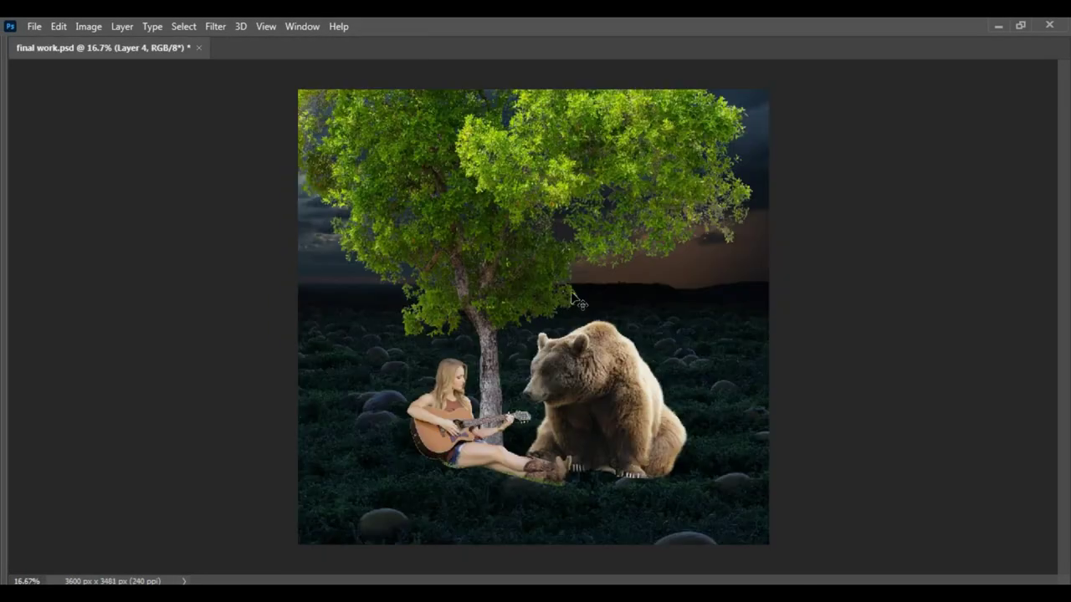
key("ctrl+t")
key("ctrl+minus")
left_click_drag(695, 420, 683, 405)
left_click_drag(622, 349, 651, 248)
mouse_move(709, 306)
left_mouse_down()
mouse_move(759, 359)
mouse_move(667, 293)
left_mouse_up()
key("Return")
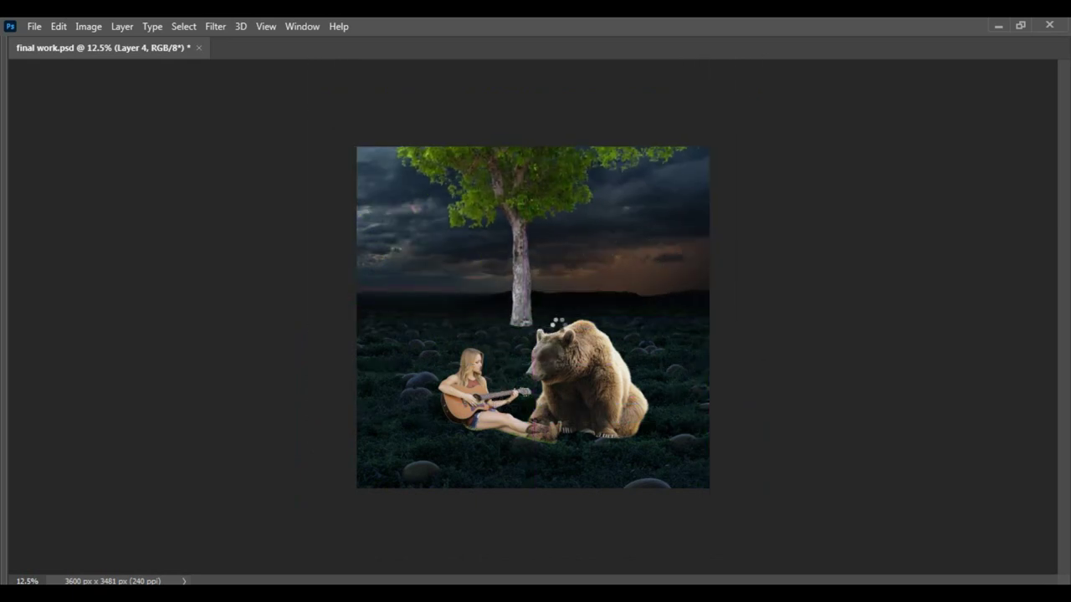
Marquee-select the lower trunk, stretch it down to the ground, and nudge the tree into place
left_click(533, 320)
left_click_drag(426, 403, 572, 136)
key("ctrl+t")
left_click_drag(477, 334, 483, 370)
key("Return")
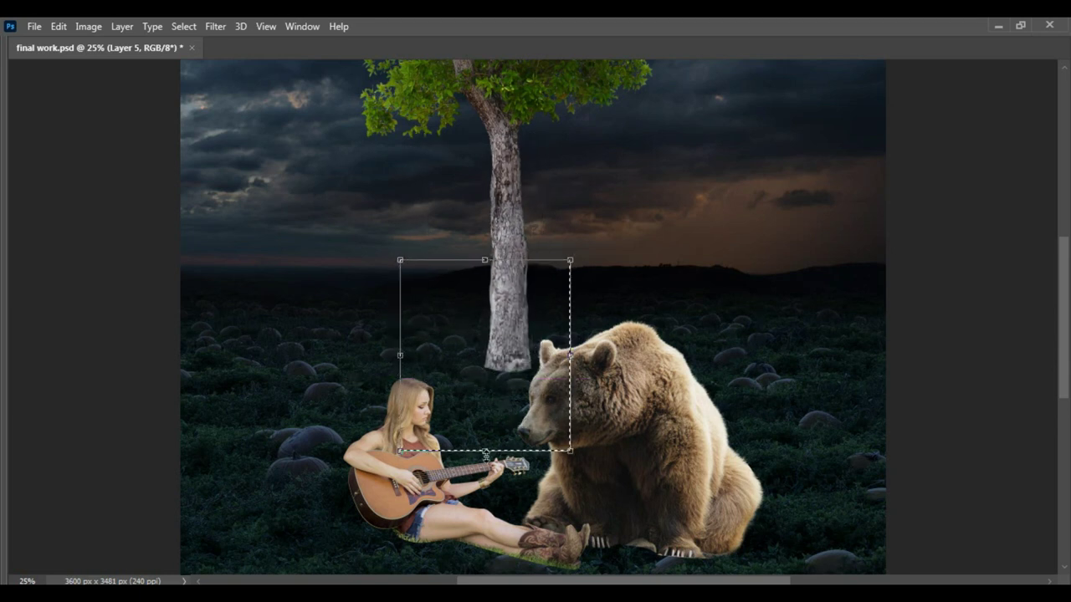
left_click_drag(485, 452, 485, 532)
key("Return")
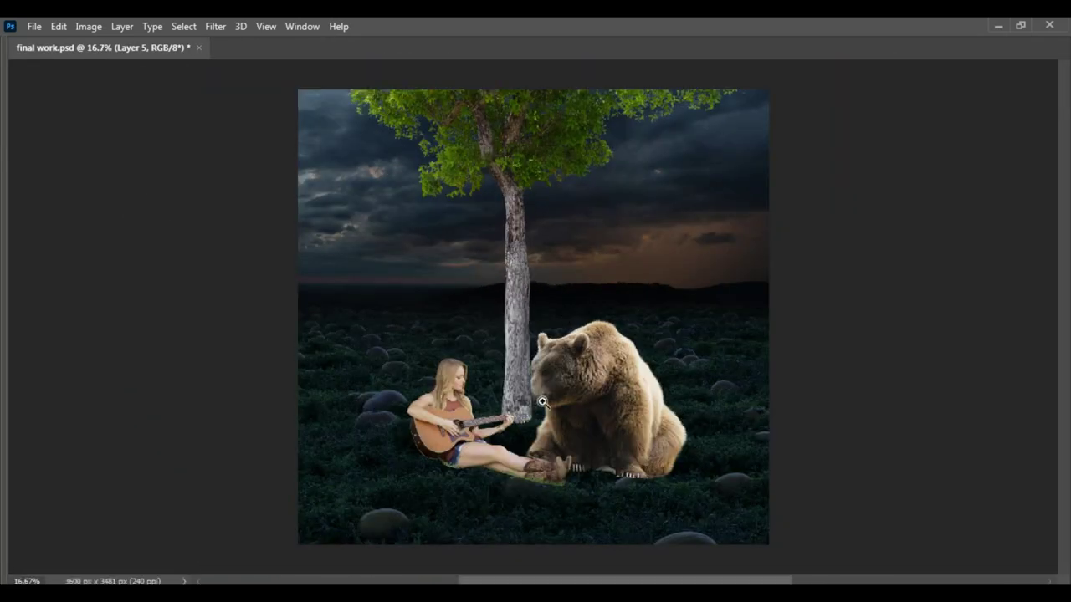
key("ctrl+plus")
left_click_drag(509, 303, 509, 302)
key("ctrl+minus")
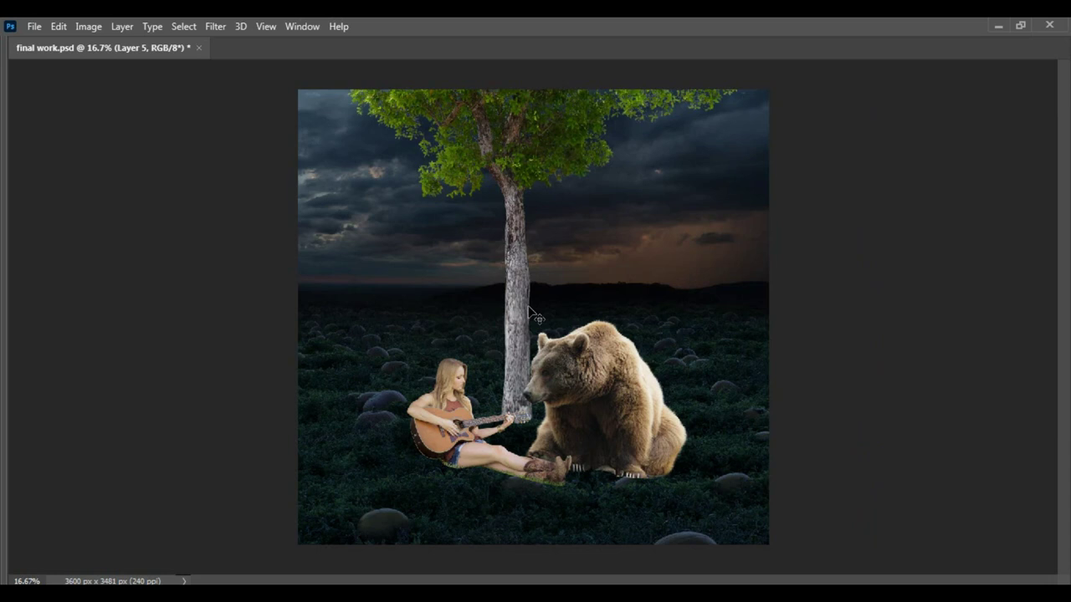
left_click_drag(522, 175, 522, 177)
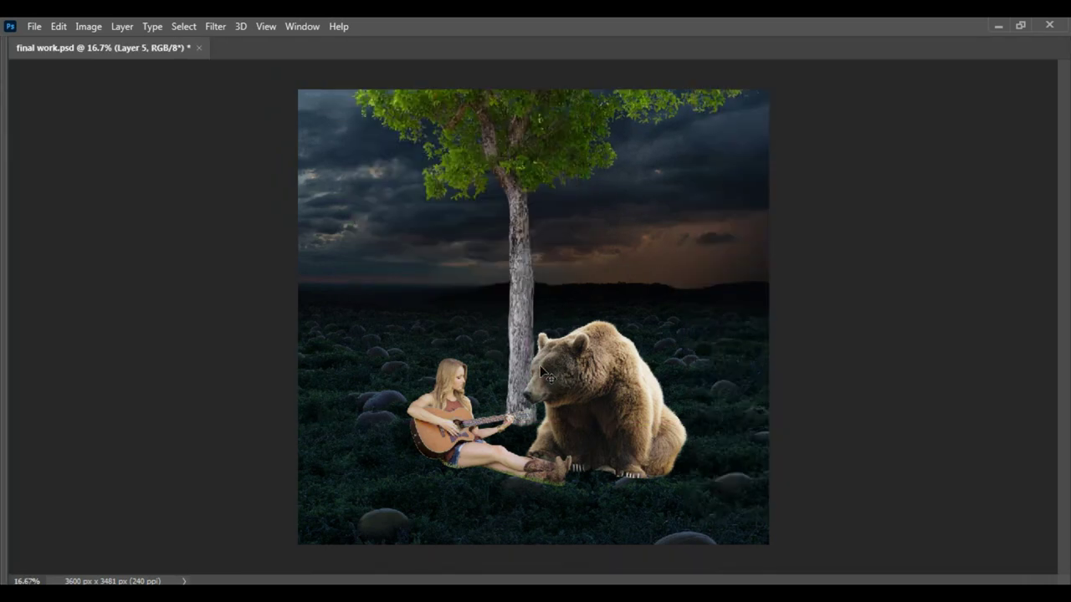
Move the girl back in front of the bear
key("ctrl+plus")
key("ctrl+plus")
mouse_move(544, 393)
left_mouse_down()
mouse_move(559, 221)
mouse_move(551, 385)
left_mouse_up()
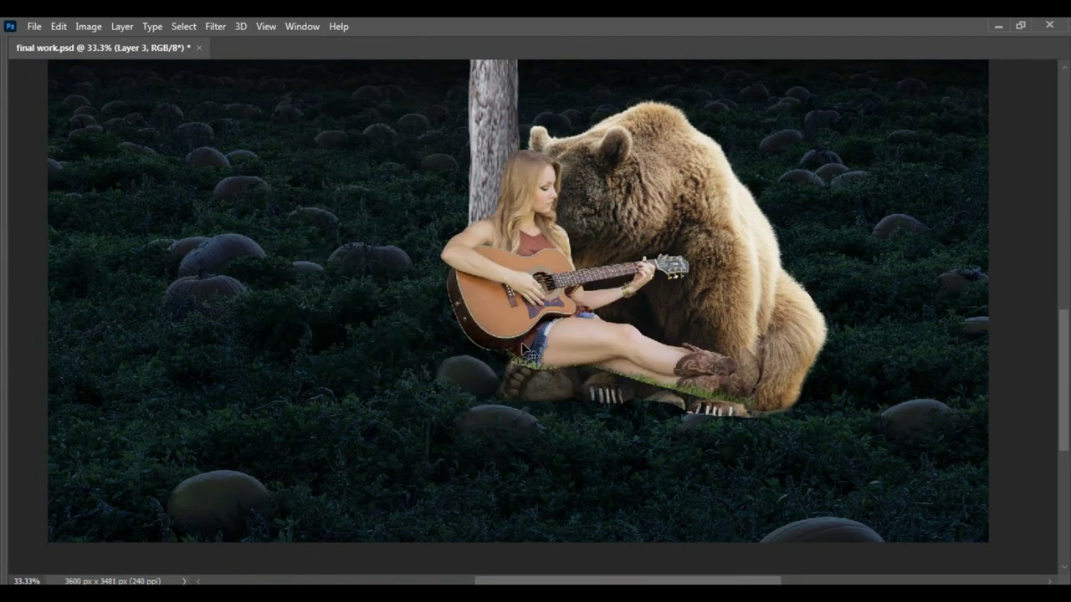
left_click_drag(490, 346, 467, 346)
Select the field photo layer inside the bg group and outline an area of the field
key("F7")
left_click(500, 459, "ctrl")
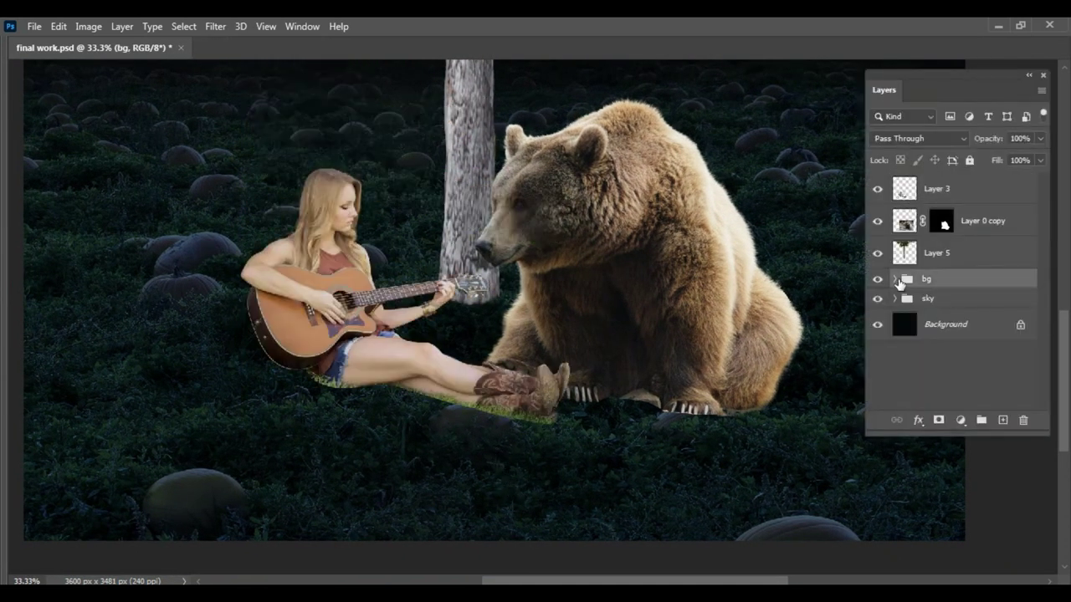
left_click(895, 279)
left_click(885, 345)
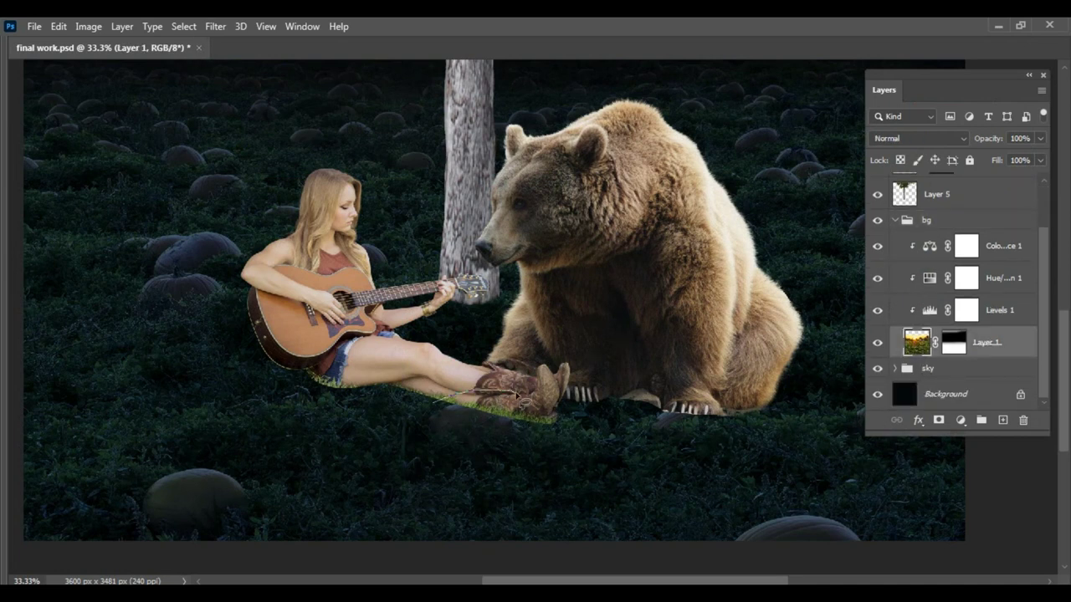
left_click_drag(428, 434, 425, 431)
right_click(458, 418)
left_click(494, 306)
left_click_drag(401, 351, 454, 402)
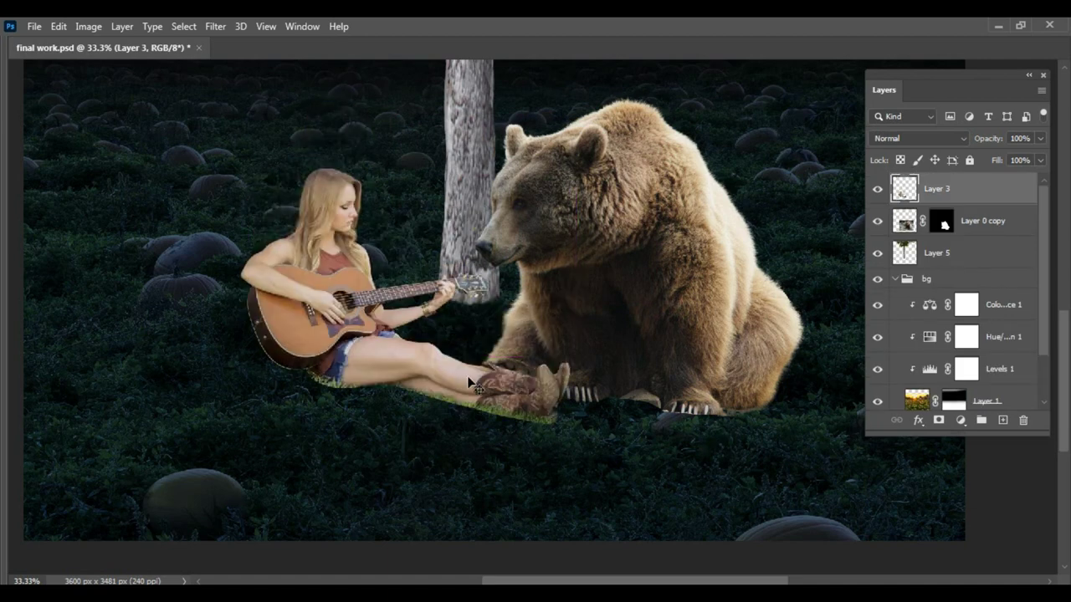
Resize the tree again with Free Transform
key("ctrl+minus")
key("ctrl+minus")
key("ctrl+minus")
left_click(519, 353, "ctrl")
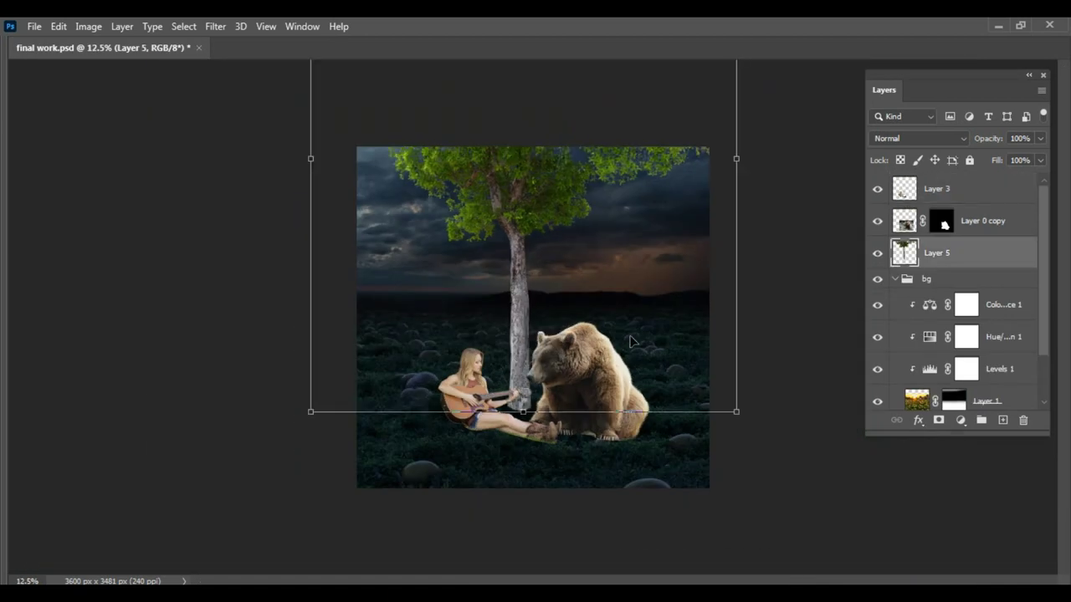
key("ctrl+minus")
left_click_drag(614, 332, 533, 282)
key("Return")
Zoom in on the girl's legs and move her slightly down
key("ctrl+plus")
key("ctrl+plus")
key("ctrl+plus")
key("Tab")
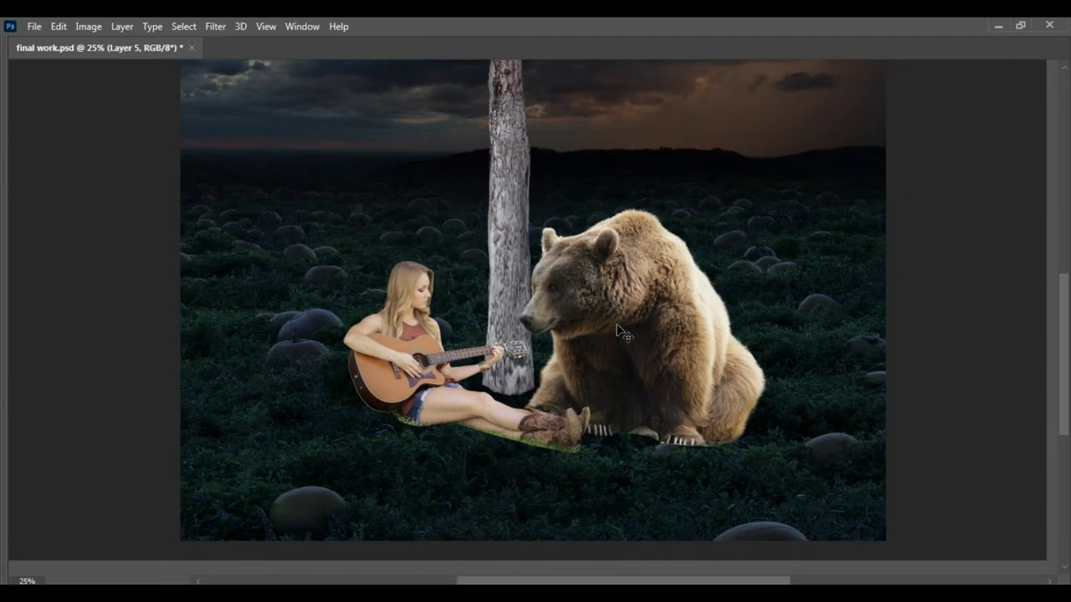
key("ctrl+minus")
key("ctrl+plus")
left_click(577, 389)
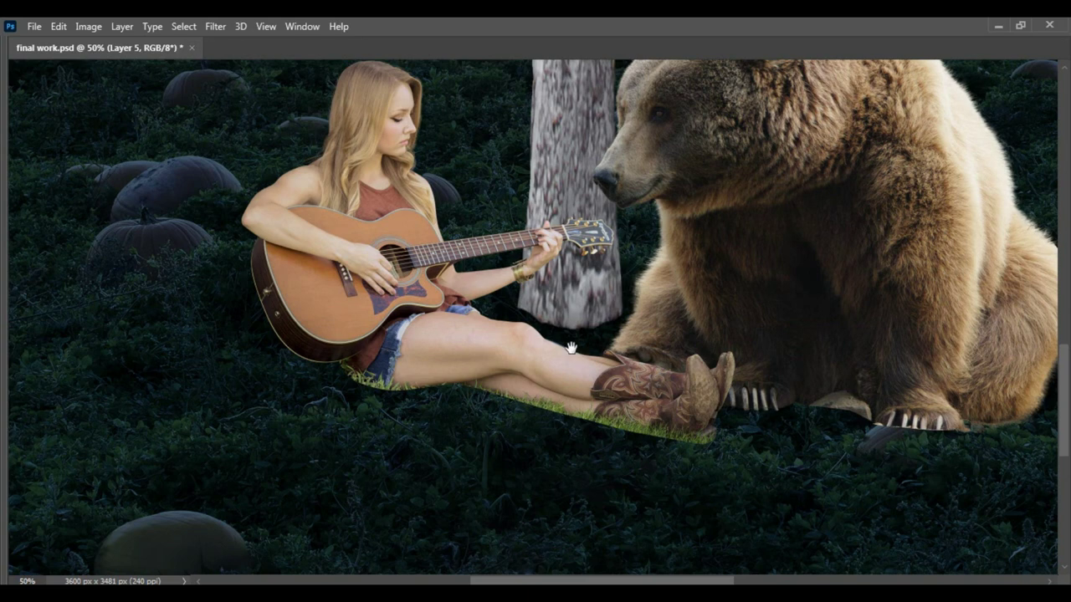
left_click(473, 348)
mouse_move(470, 279)
left_mouse_down()
mouse_move(501, 269)
mouse_move(500, 284)
left_mouse_up()
Paint away the grass patch under the girl's legs on her mask with a grass-leaf brush
key("Tab")
right_click(452, 240)
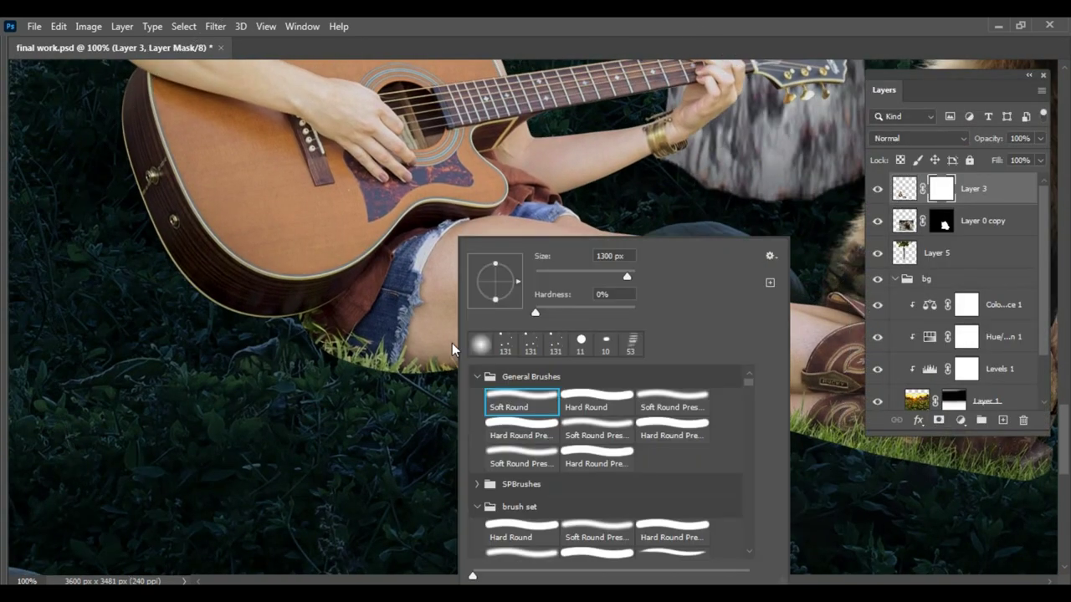
scroll(555, 418, "down", 1)
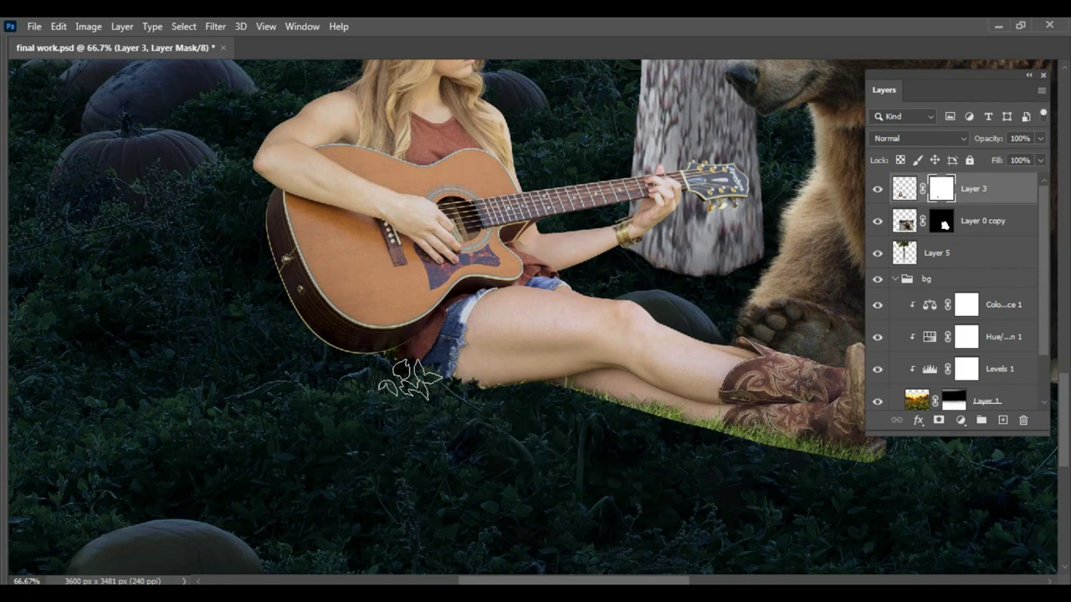
scroll(515, 388, "down", 1)
left_click_drag(513, 383, 521, 393)
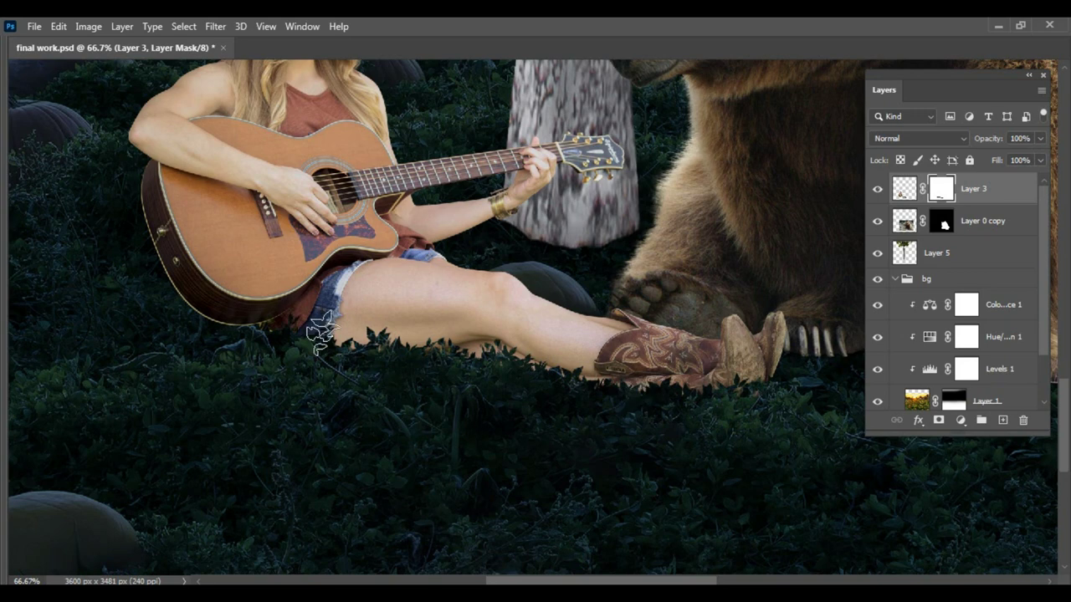
scroll(541, 393, "down", 1)
scroll(378, 489, "down", 1)
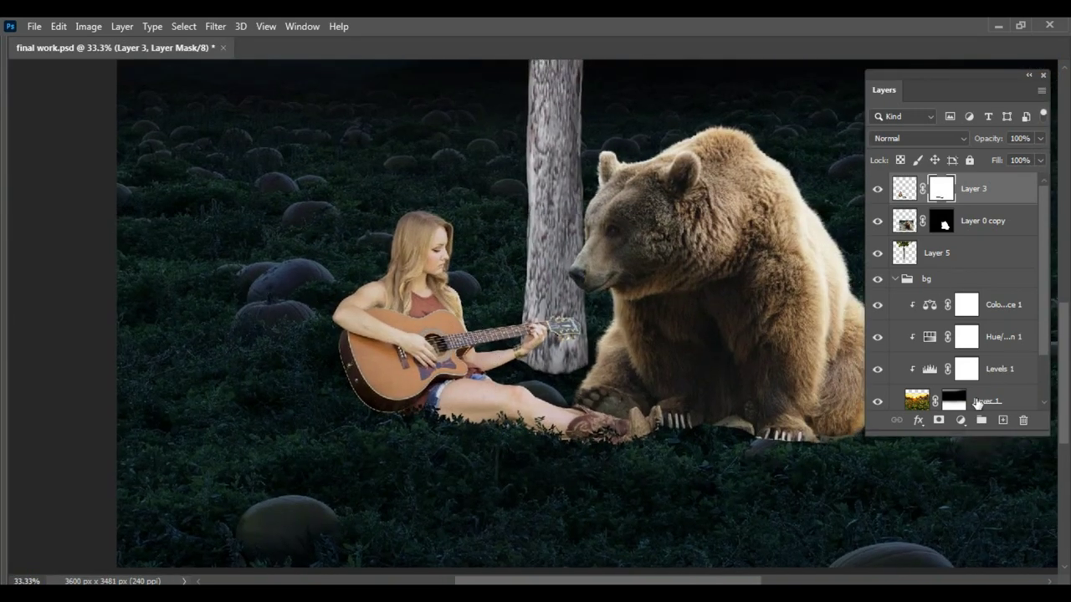
left_click(961, 420)
Add Levels and Hue/Saturation adjustments that darken and desaturate the girl
left_click(970, 209)
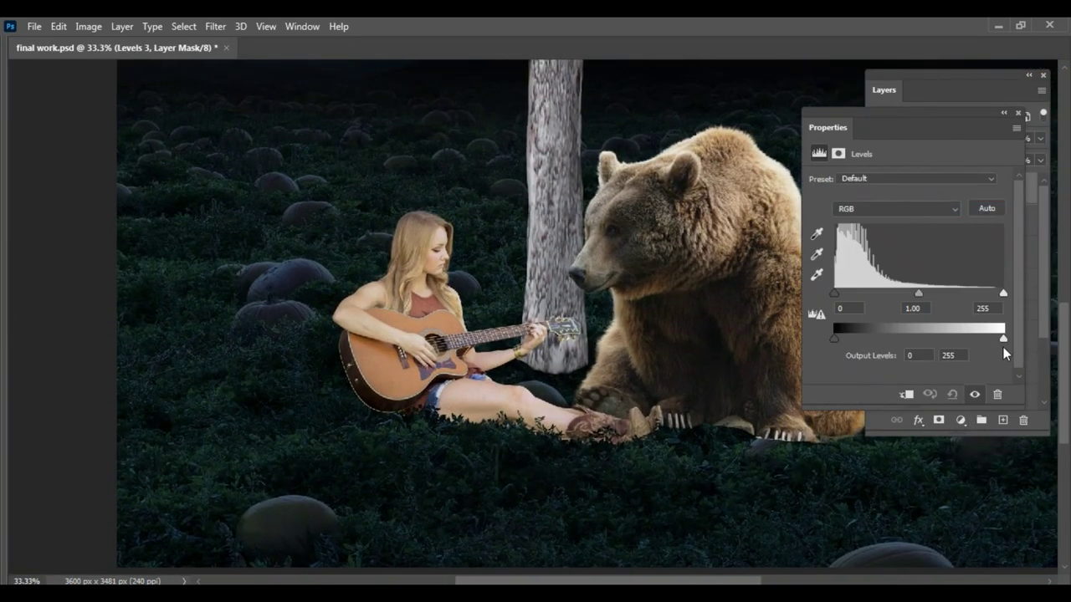
left_click_drag(1003, 338, 910, 337)
left_click(1019, 113)
left_click(961, 420)
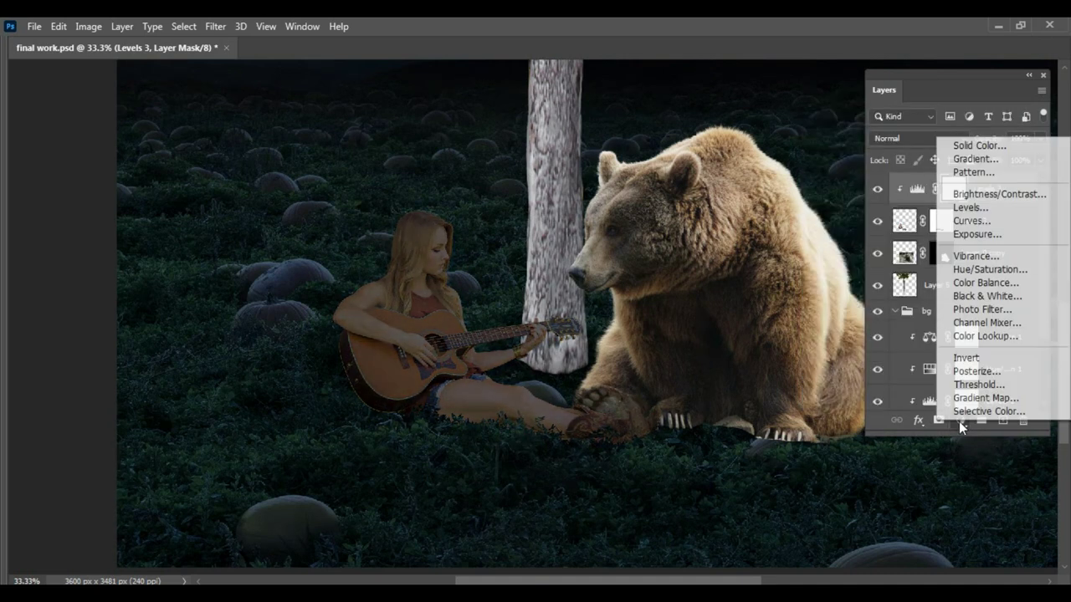
left_click(970, 267)
left_click_drag(907, 270, 849, 281)
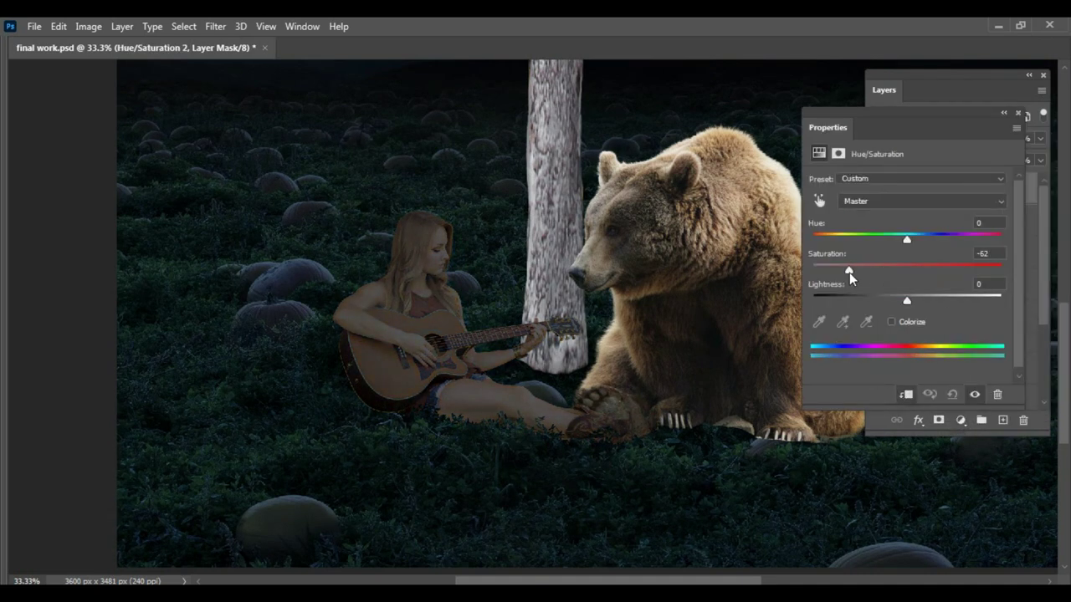
left_click_drag(907, 300, 870, 300)
Choose a brush and lower its Flow for painting on the Hue/Saturation 2 mask
left_click(470, 288)
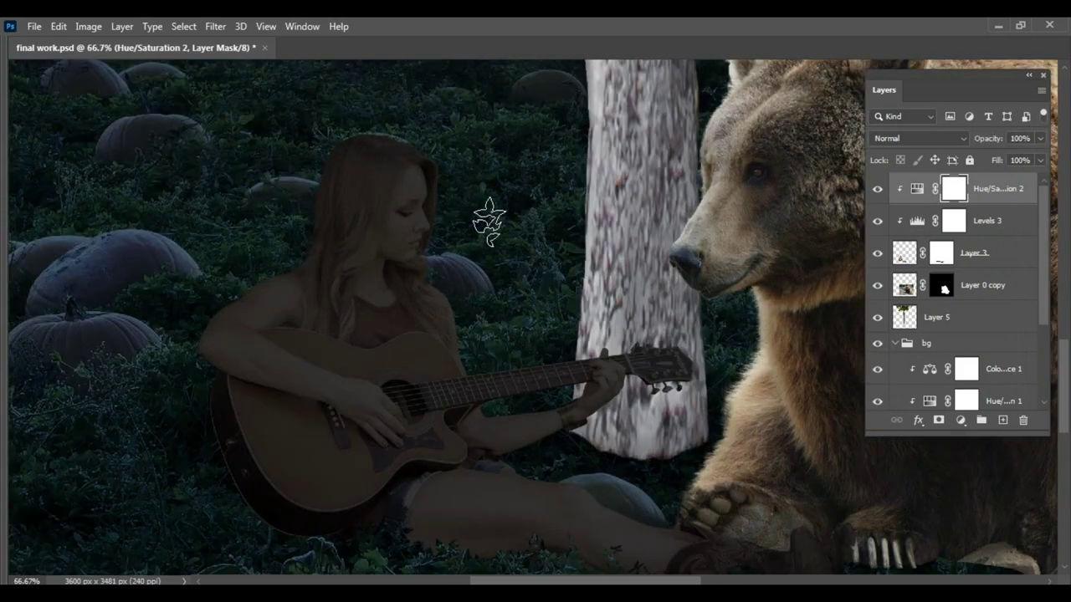
key("b")
right_click(539, 159)
scroll(823, 372, "up", 5)
scroll(853, 316, "up", 5)
key("Return")
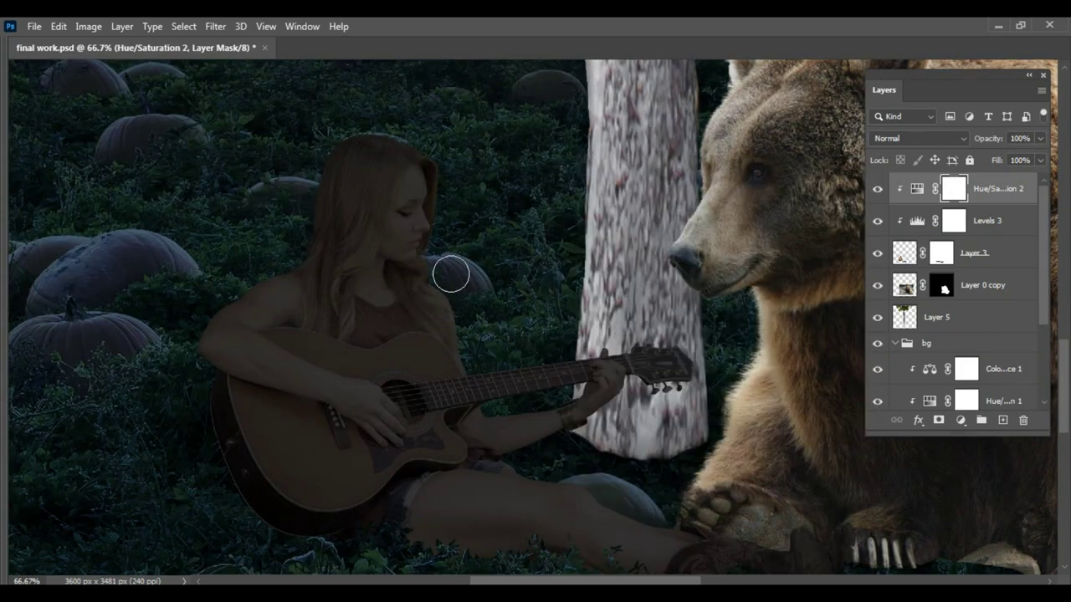
key("Tab")
left_click(459, 50)
Refine the mask around the girl's face and chest, zooming out to review girl, tree and bear
key("Tab")
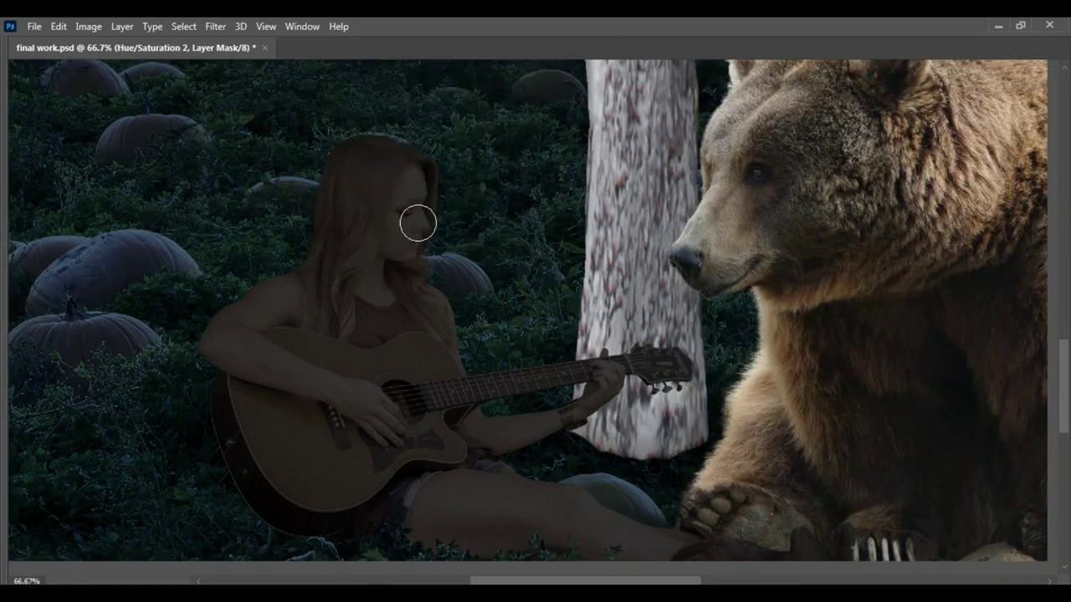
scroll(416, 223, "up", 2)
key("F5")
key("F5")
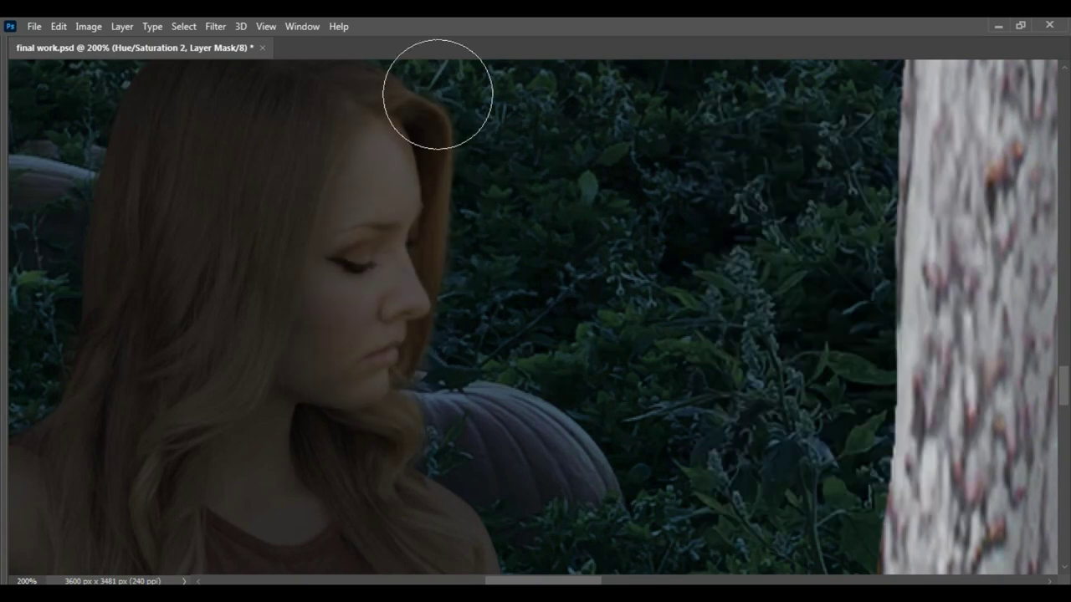
key("ctrl+minus")
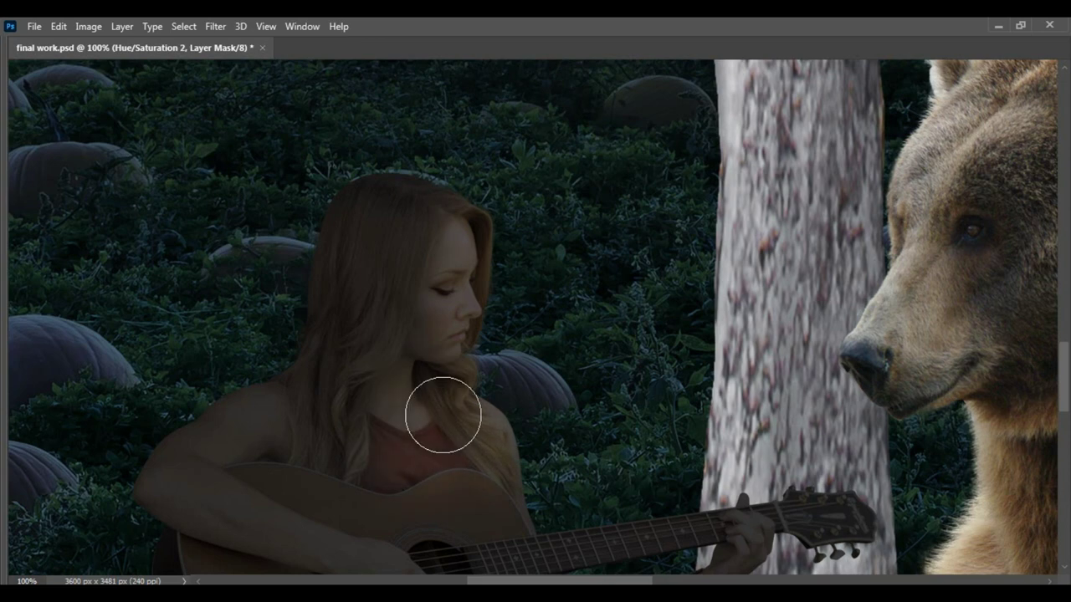
key("ctrl+minus")
key("ctrl+minus")
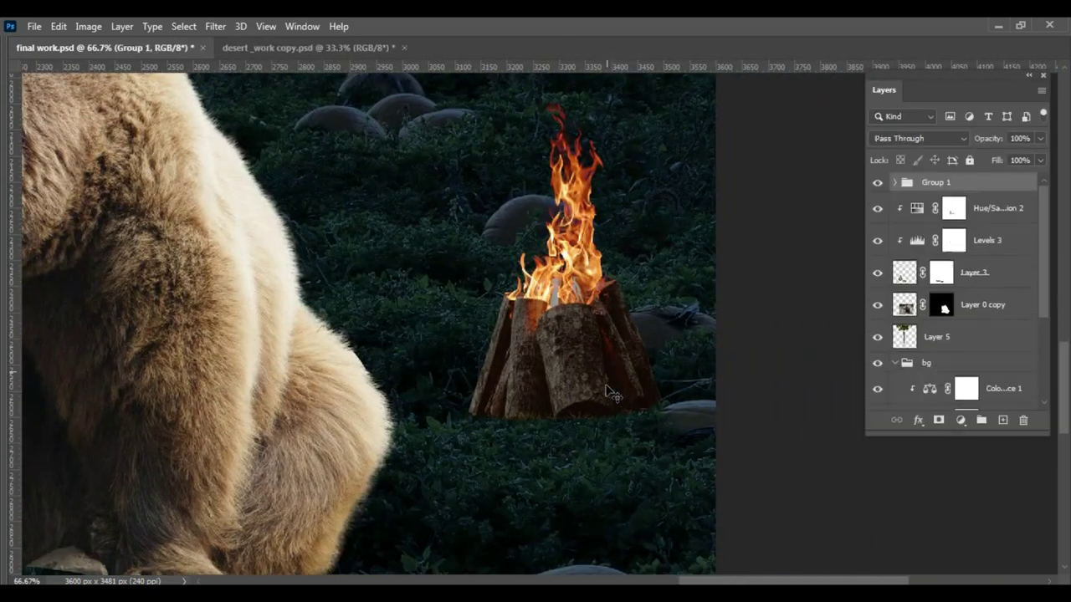
Move the campfire into the grass beside the bear, enlarge it, and nudge it lower
left_click_drag(609, 393, 535, 359)
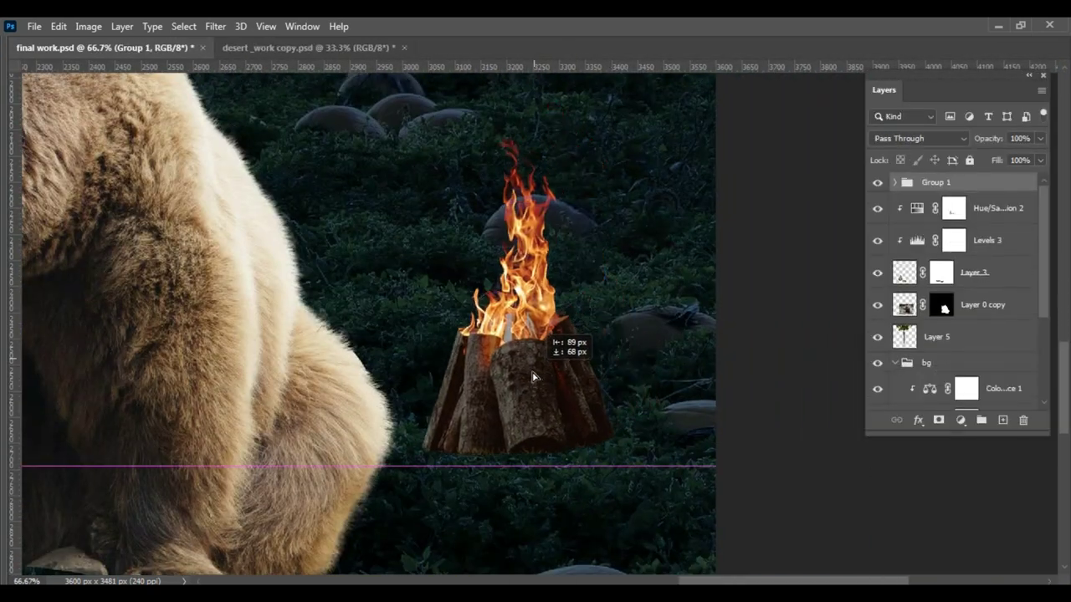
key("ctrl+minus")
key("ctrl+t")
left_click_drag(614, 174, 669, 126)
key("Return")
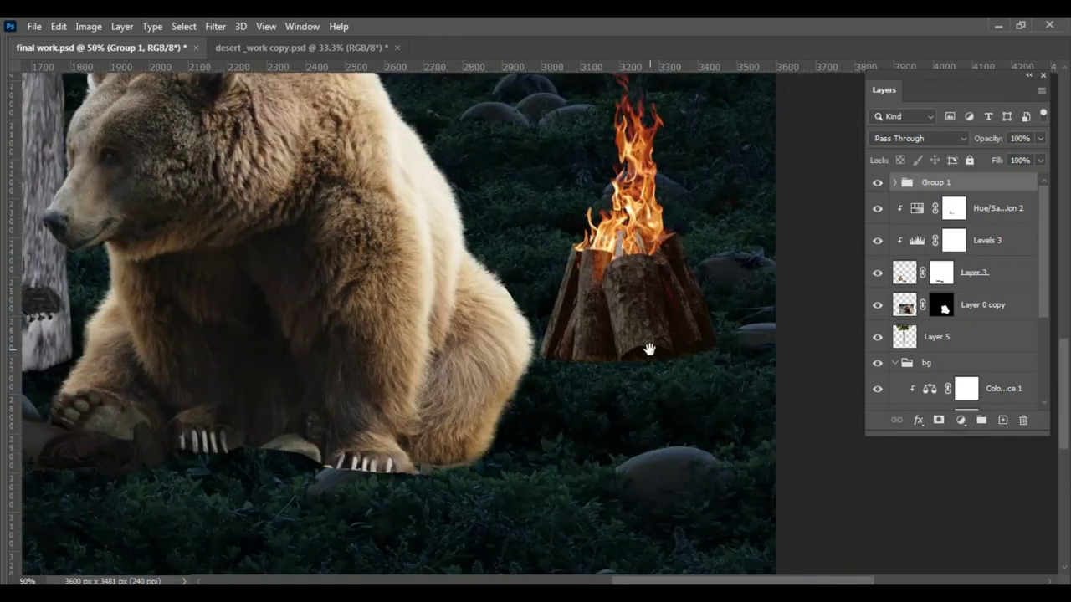
left_click_drag(626, 320, 625, 335)
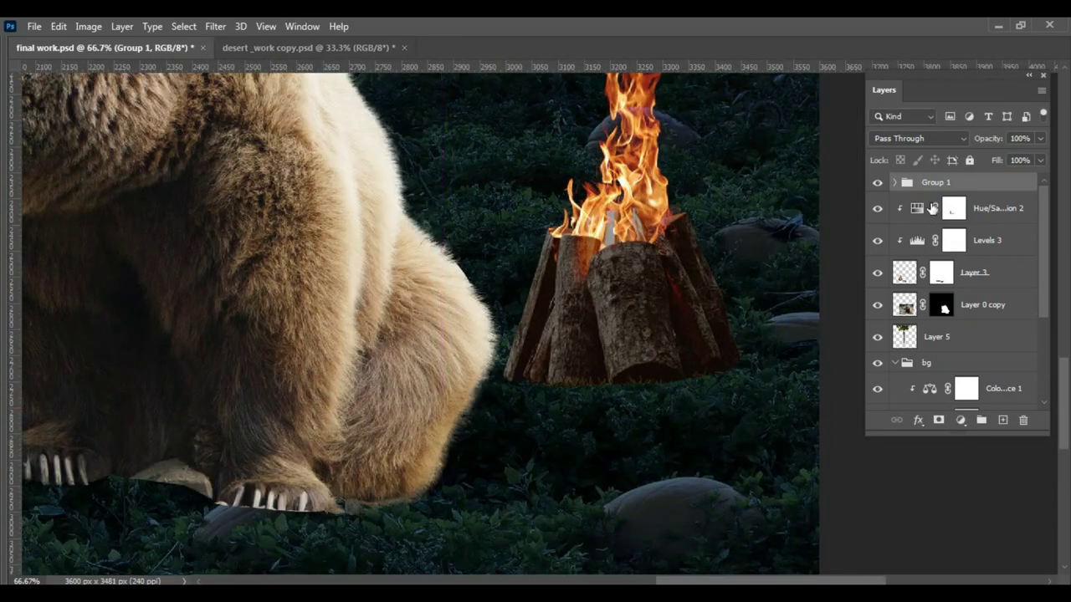
Mask the campfire group and paint out the log bottoms in black with a foliage brush
left_click(937, 420)
key("b")
right_click(591, 277)
double_click(658, 347)
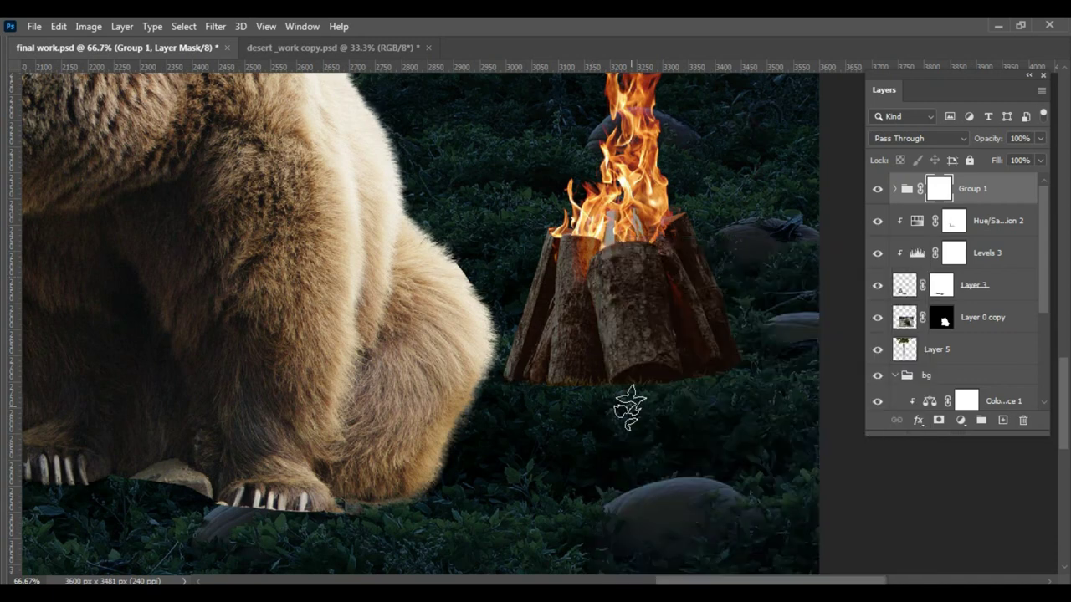
right_click(511, 378)
key("Escape")
key("ctrl+1")
key("Tab")
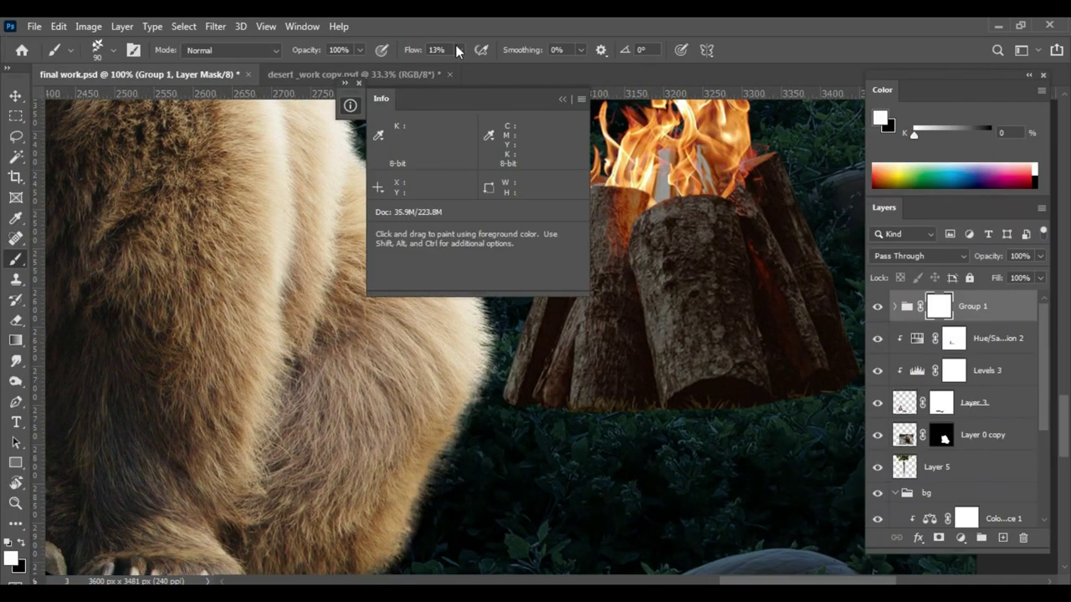
key("bracketleft")
key("x")
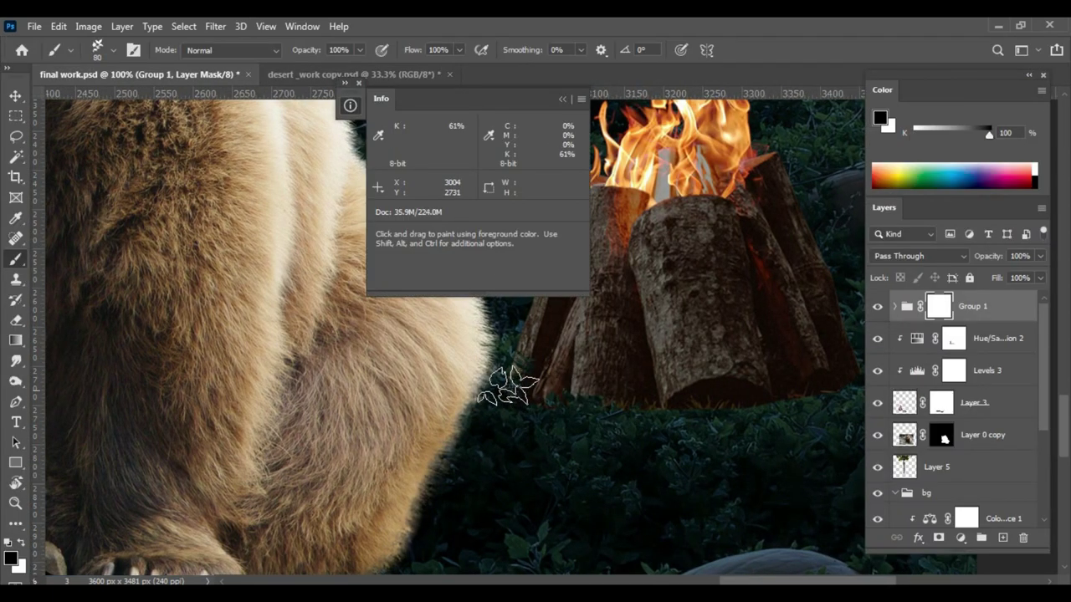
key("Tab")
mouse_move(736, 360)
left_mouse_down()
mouse_move(812, 351)
mouse_move(784, 358)
left_mouse_up()
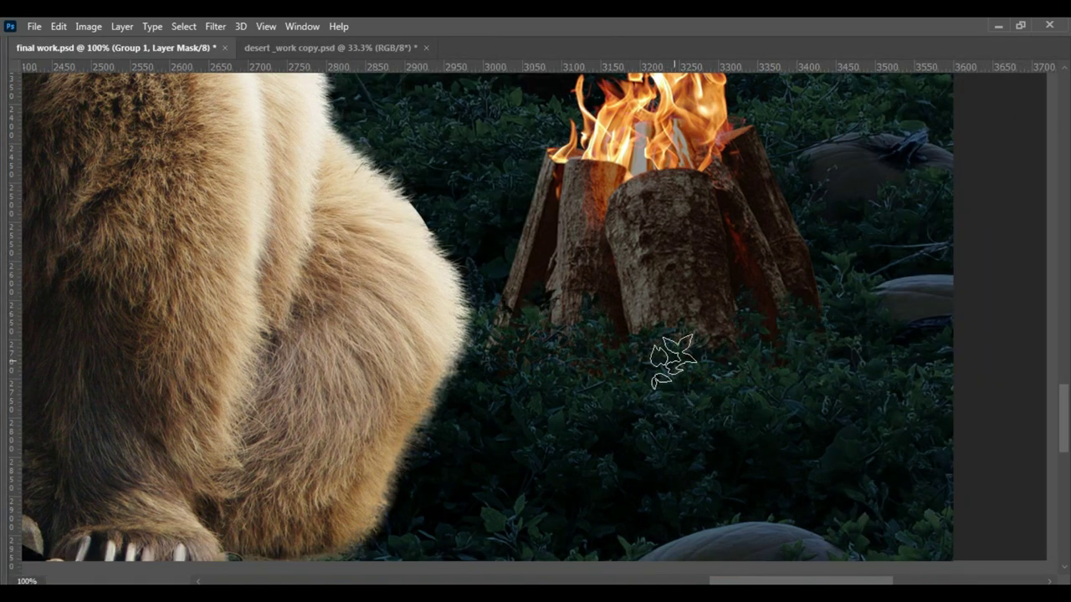
Expand the campfire group and target Layer 6's mask for further brushing
key("ctrl+minus")
key("ctrl+minus")
key("ctrl+minus")
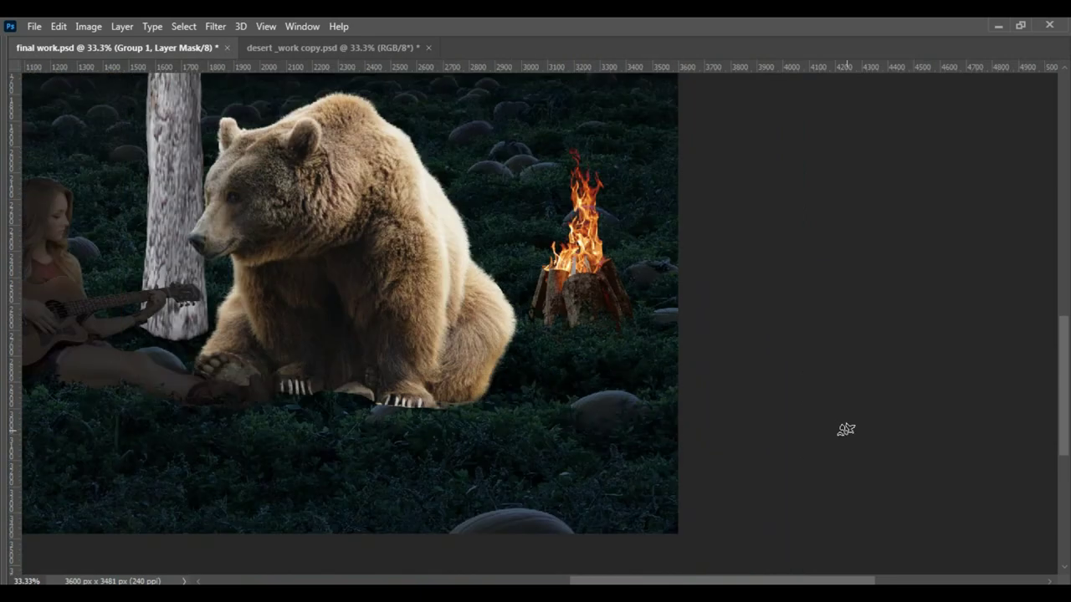
key("ctrl+plus")
key("ctrl+plus")
key("ctrl+plus")
left_click(894, 194)
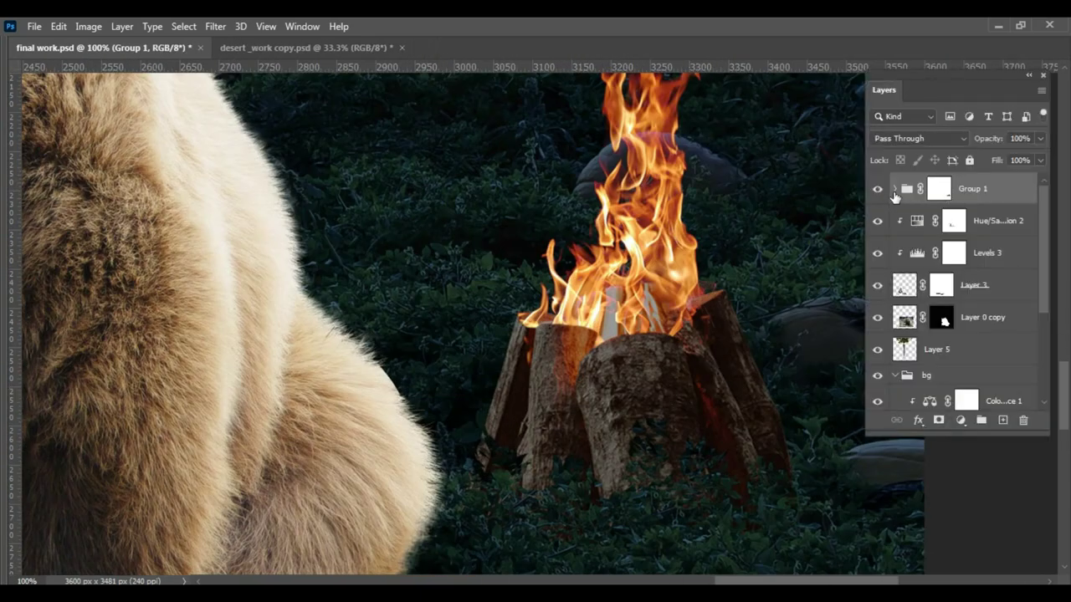
left_click(878, 221)
left_click(953, 252)
right_click(485, 322)
key("Escape")
right_click(508, 323)
key("Escape")
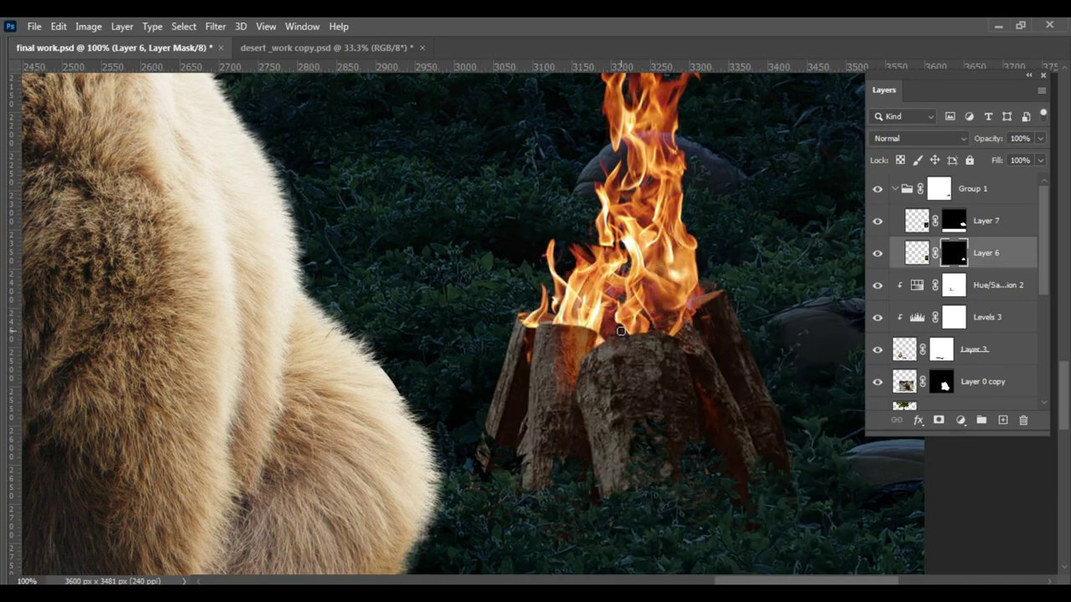
Zoom out to review the bear and campfire in the whole composite
key("ctrl+minus")
key("ctrl+minus")
key("ctrl+minus")
left_click_drag(607, 335, 710, 354)
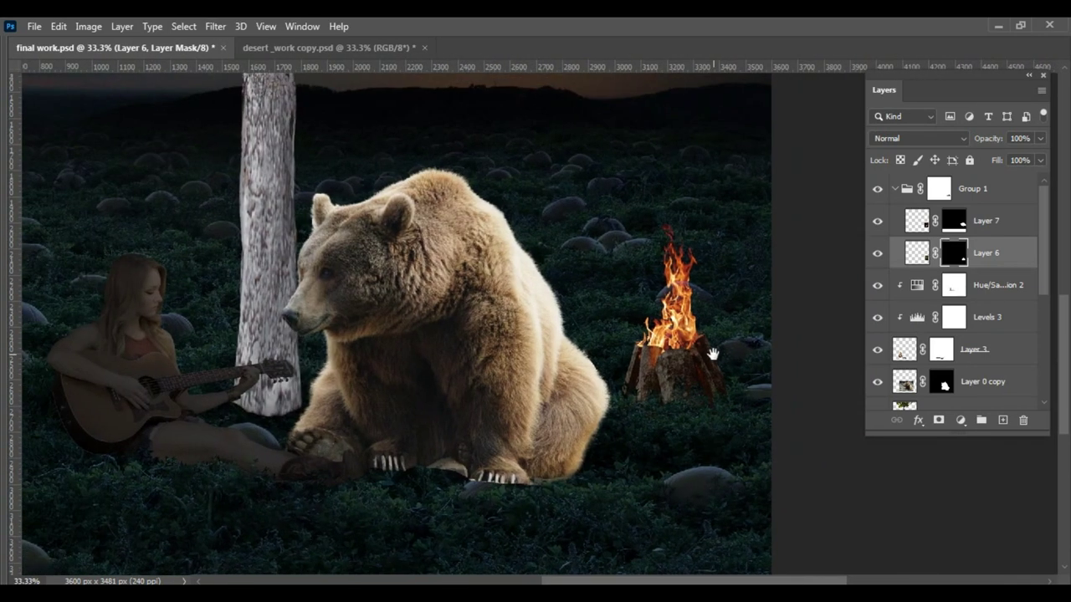
scroll(687, 413, "down", 1)
key("ctrl+minus")
key("ctrl+minus")
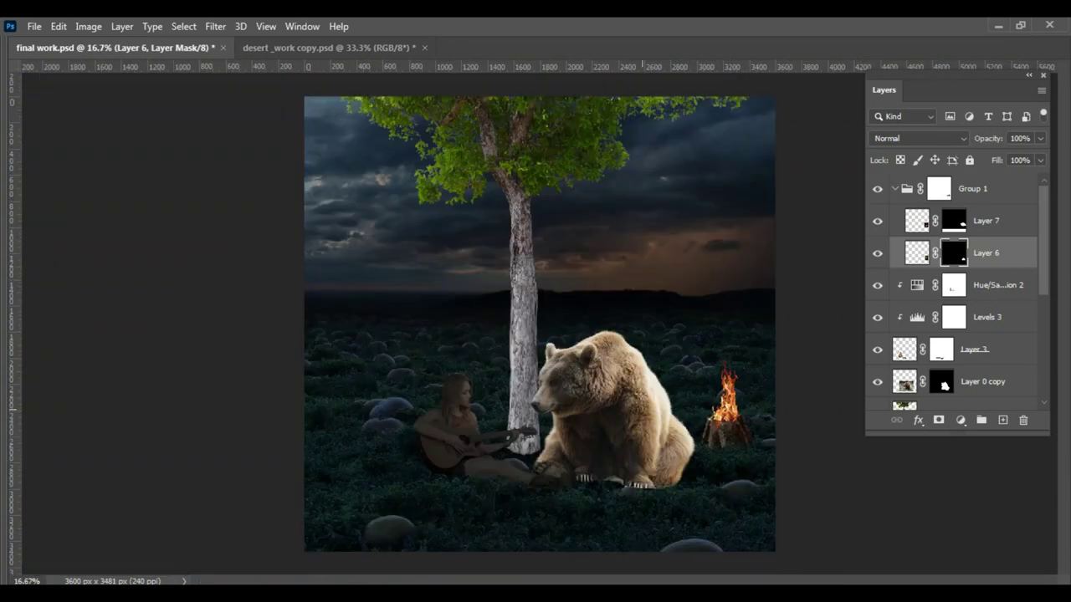
key("ctrl+plus")
Add a Curves adjustment to the bear and shape its highlights and midtones
left_click(983, 381)
left_click(960, 420)
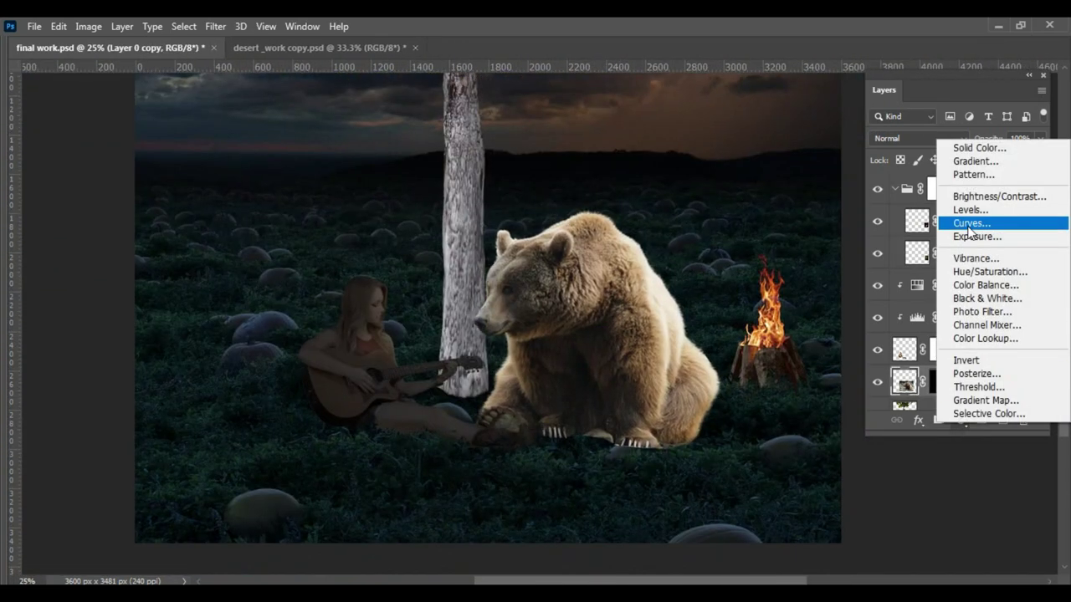
left_click(968, 220)
mouse_move(964, 249)
left_mouse_down()
mouse_move(962, 264)
mouse_move(998, 254)
mouse_move(966, 286)
left_mouse_up()
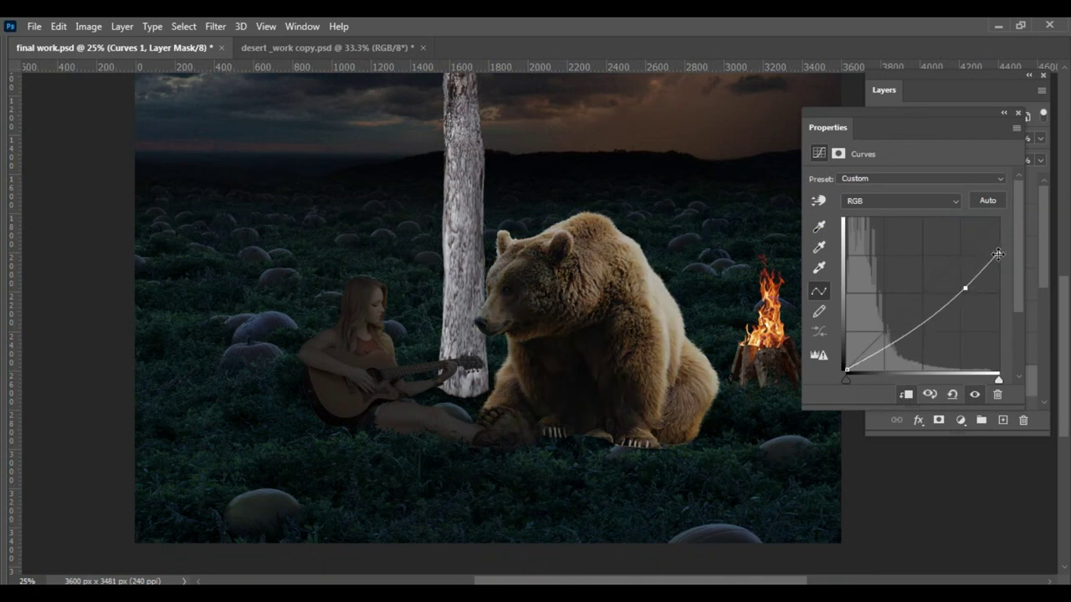
left_click_drag(998, 253, 998, 276)
mouse_move(903, 328)
left_mouse_down()
mouse_move(889, 311)
mouse_move(899, 322)
left_mouse_up()
mouse_move(997, 268)
left_mouse_down()
mouse_move(1000, 231)
mouse_move(1012, 251)
mouse_move(998, 249)
left_mouse_up()
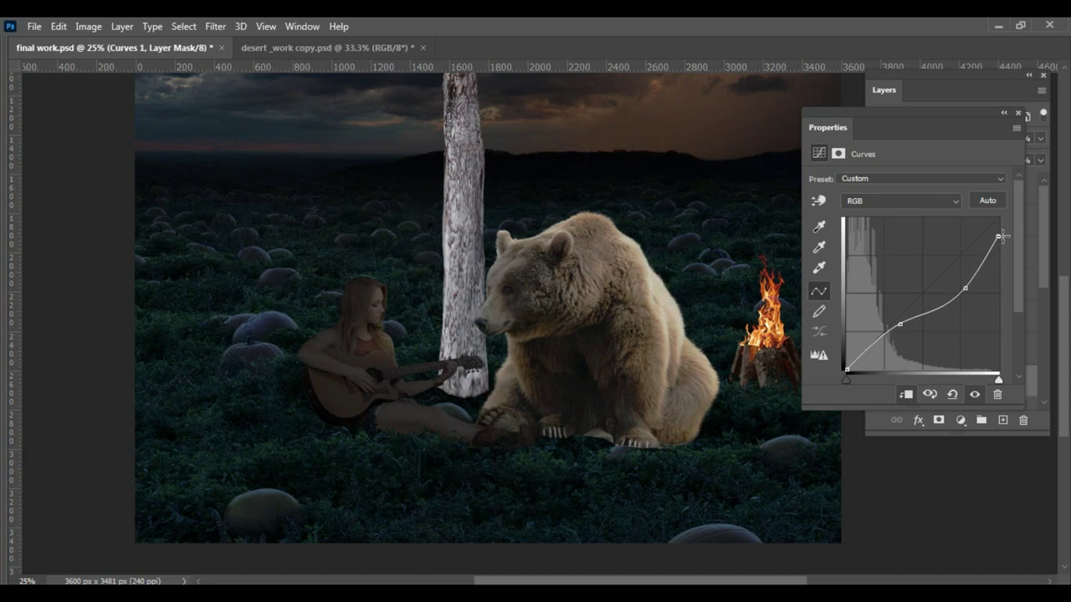
left_click(1006, 295)
left_click(876, 383)
left_click(876, 383)
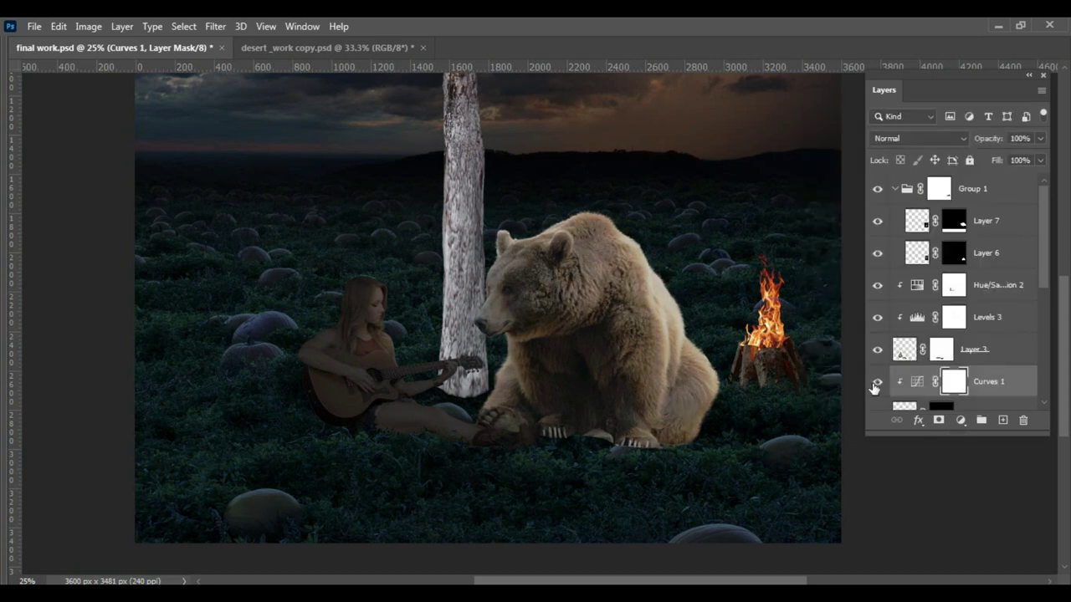
Group the bear and its Curves layer into a folder named bear
left_click(982, 420)
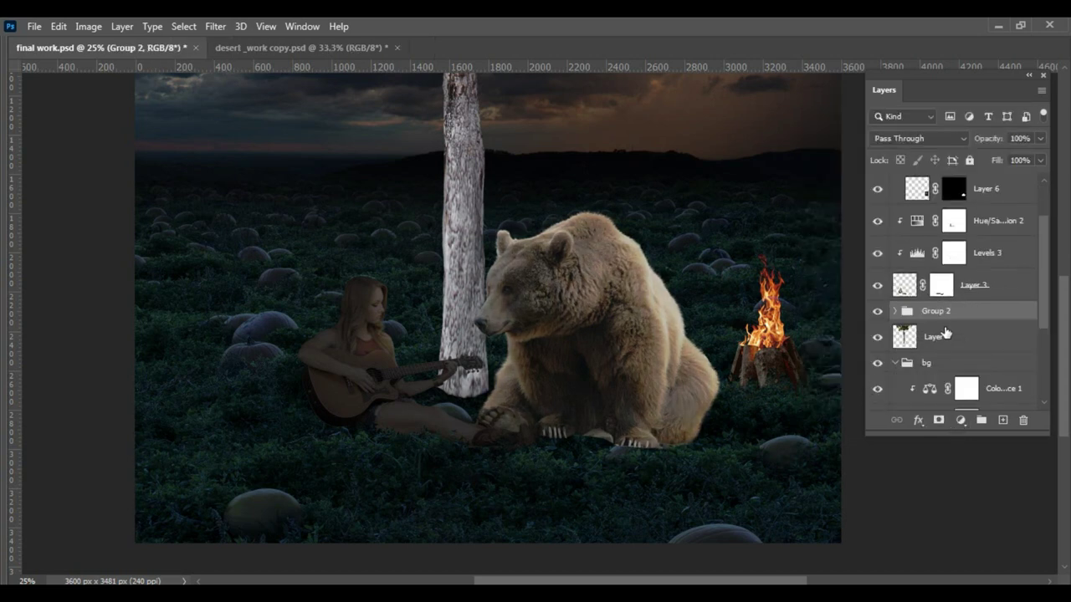
type("bear")
key("Return")
left_click(894, 310)
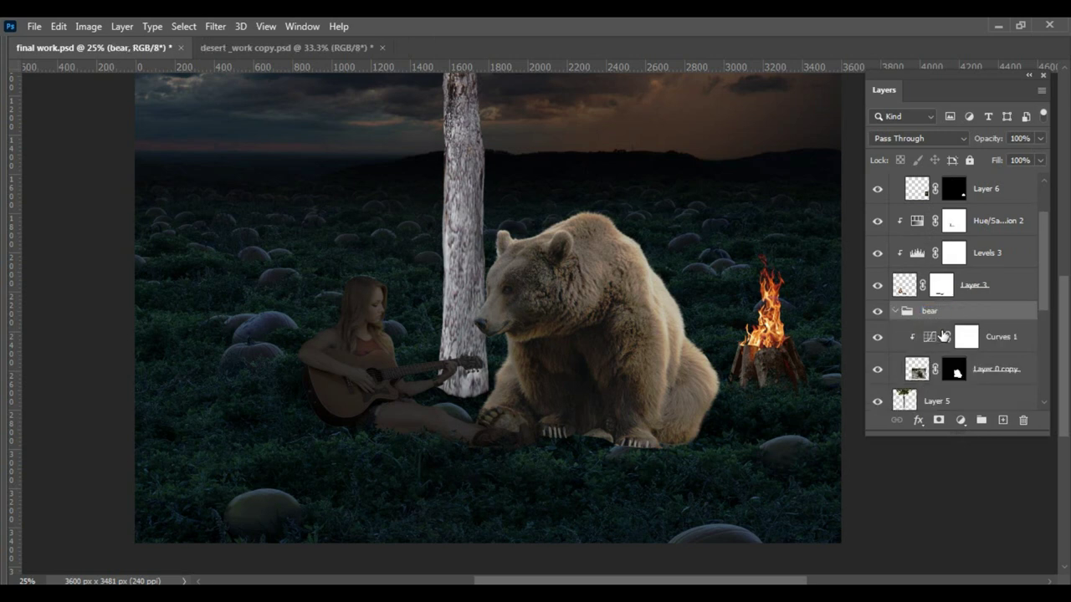
left_click(962, 337)
Add Levels (output white 166) and Hue/Saturation (Lightness -54), inverting the latter's mask
left_click(961, 420)
left_click(970, 209)
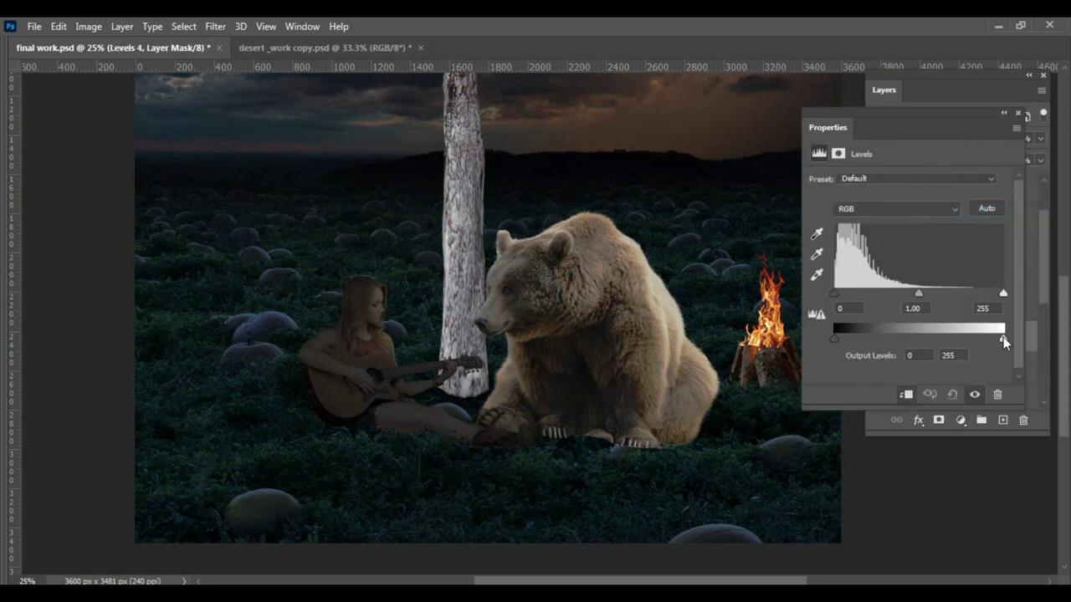
left_click_drag(1003, 341, 945, 341)
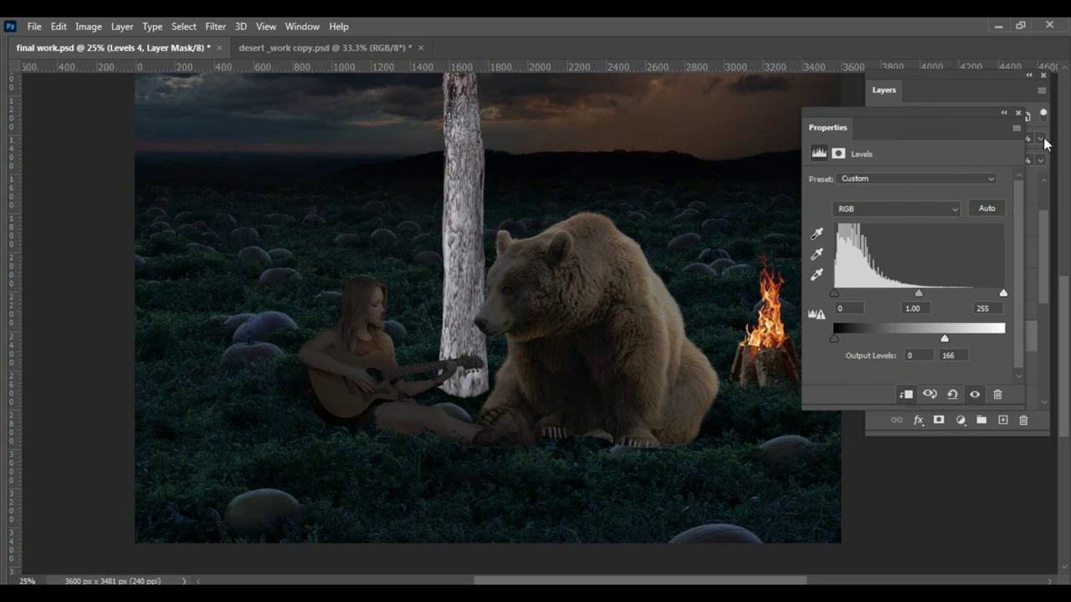
left_click(960, 420)
left_click(988, 269)
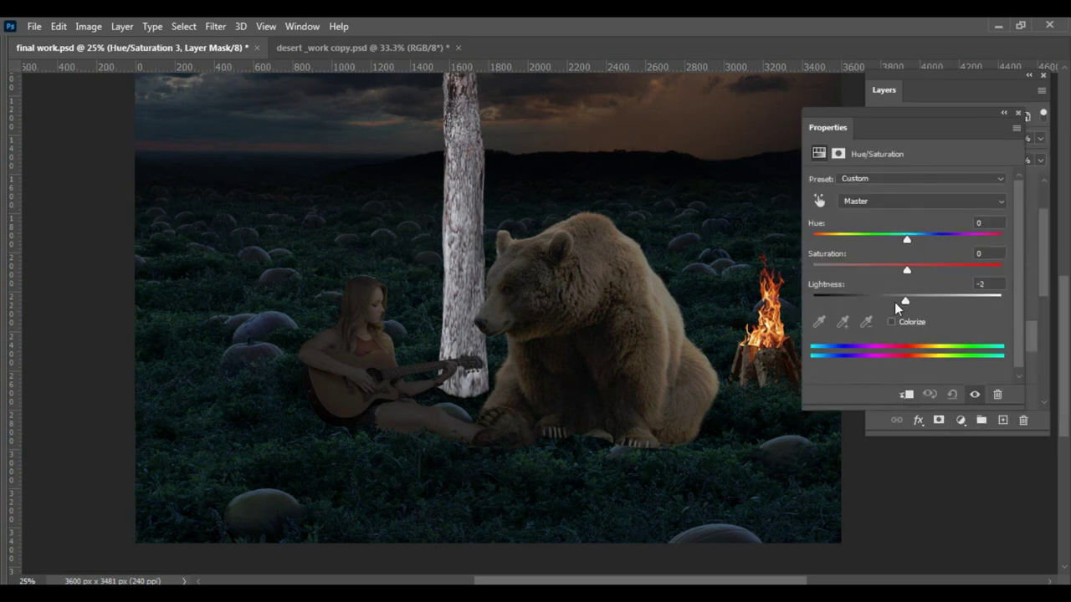
left_click_drag(903, 301, 858, 301)
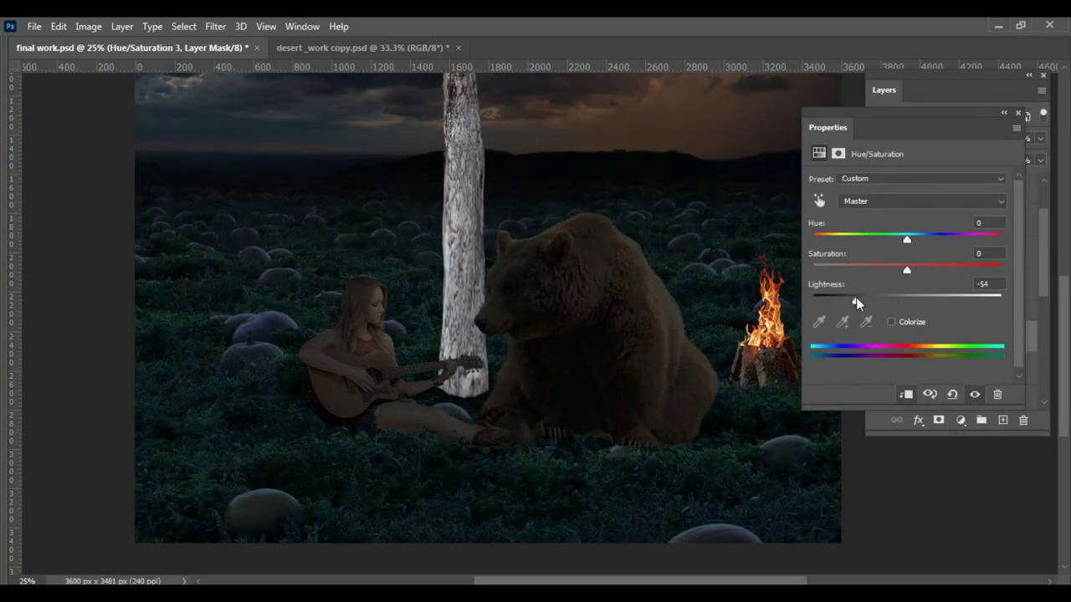
scroll(673, 439, "up", 1)
key("ctrl+i")
scroll(672, 439, "up", 2)
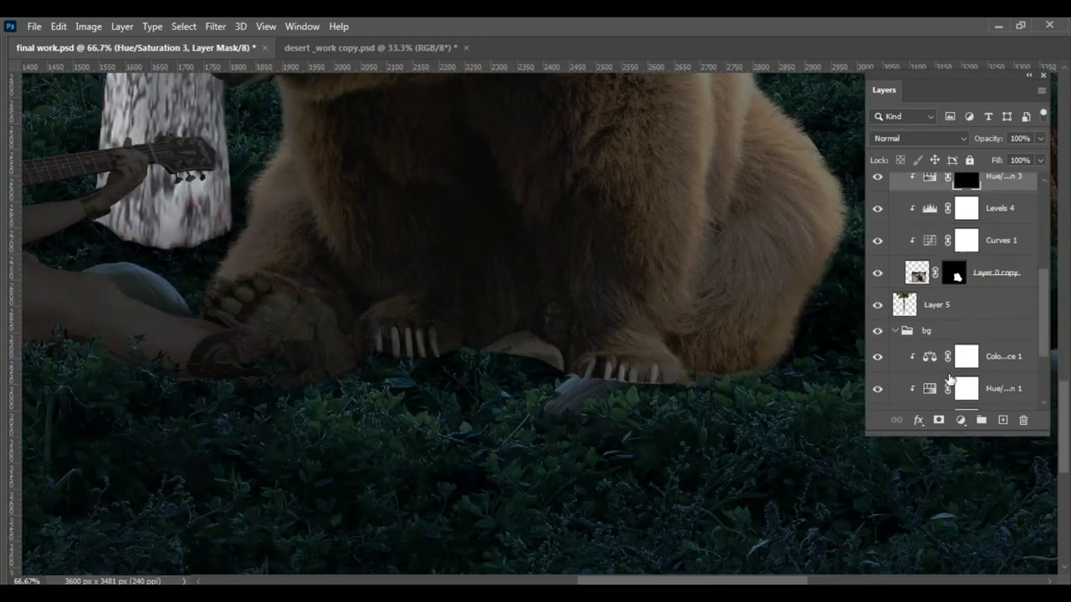
On the bear layer's mask, brush foliage over its lower claws with a leaf-shaped brush
scroll(954, 292, "down", 1)
left_click(996, 241)
left_click(955, 241)
right_click(512, 276)
double_click(564, 343)
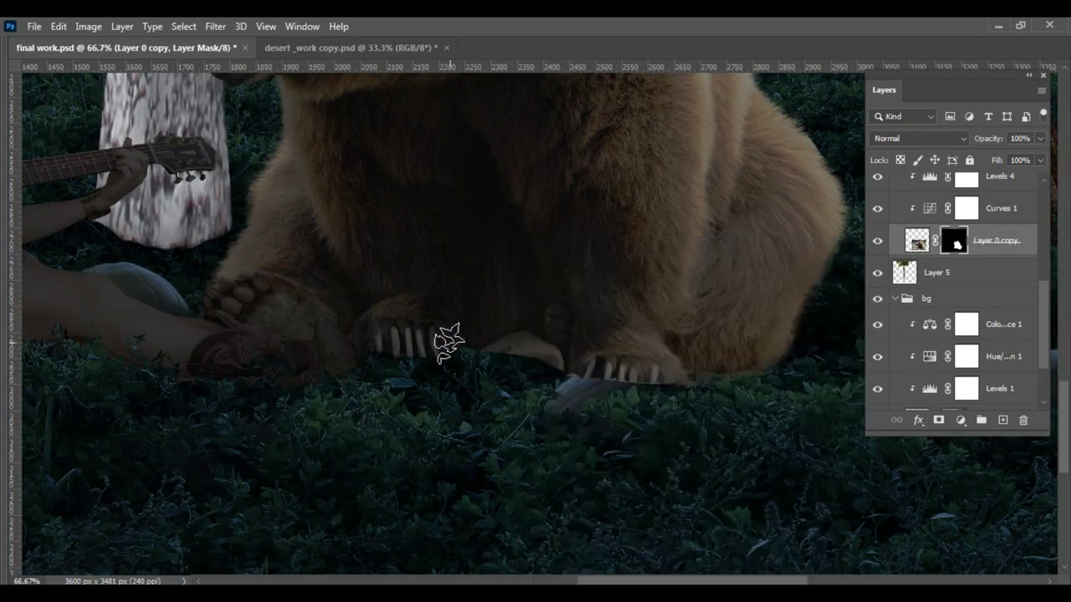
left_click_drag(728, 354, 609, 387)
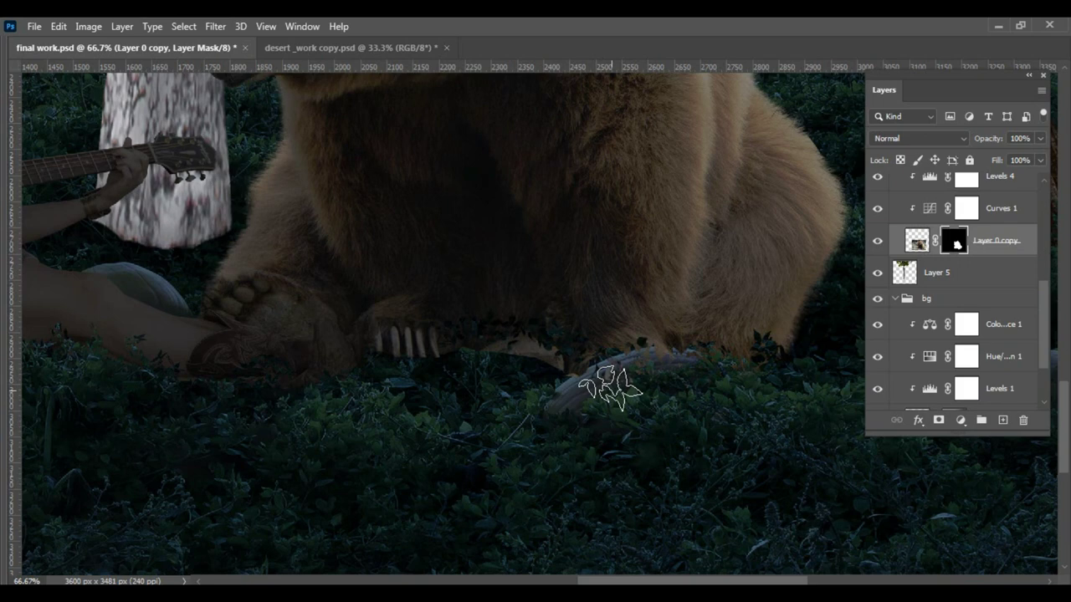
left_click(537, 386)
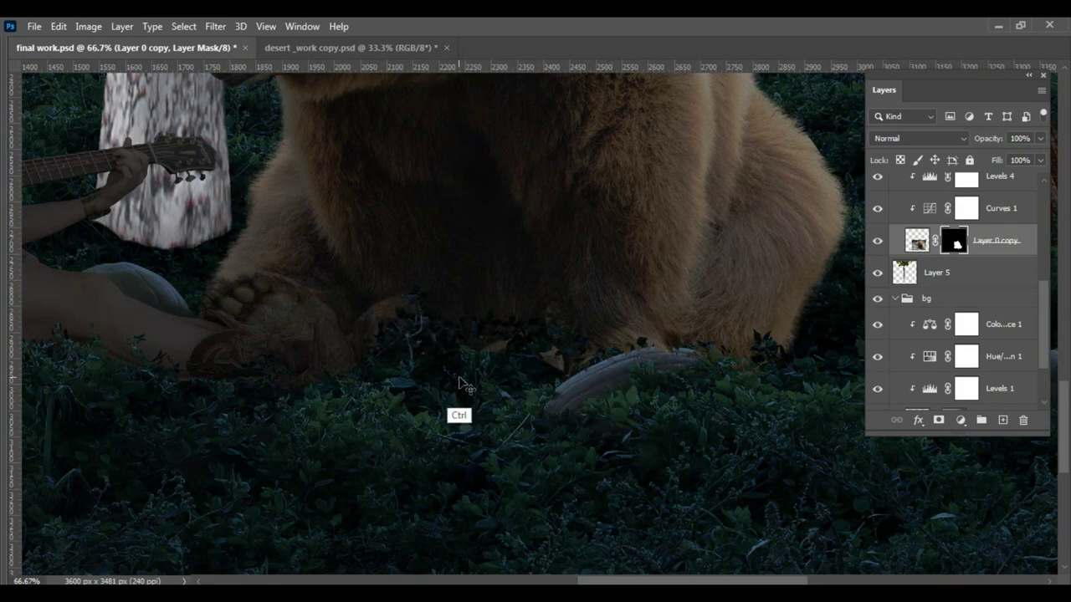
Paint out the remaining claws on the bear's mask with a soft round brush
scroll(459, 385, "left", 3)
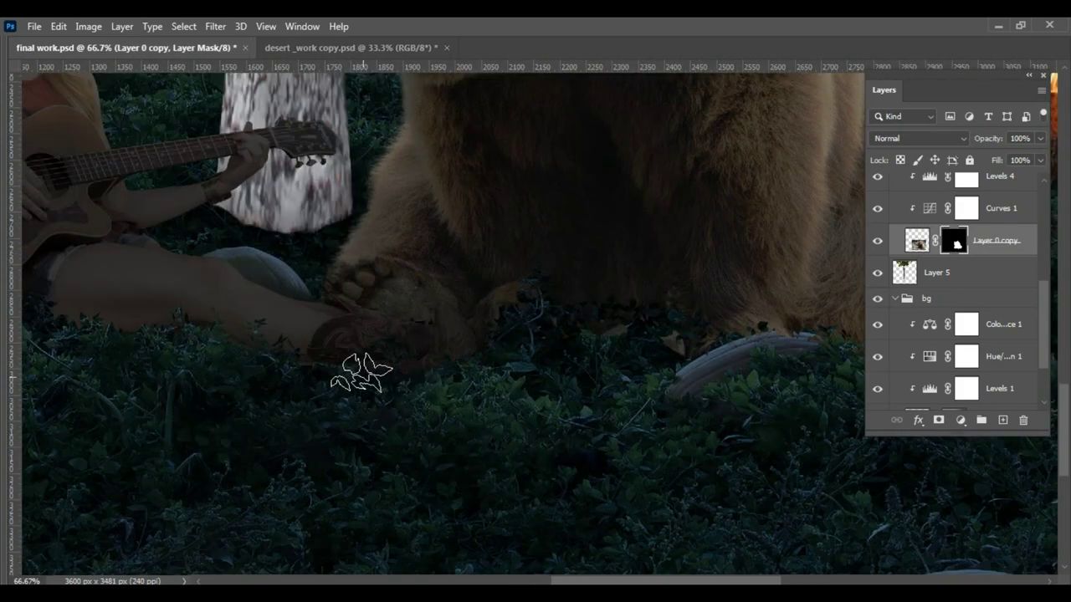
scroll(502, 368, "right", 4)
scroll(510, 400, "right", 2)
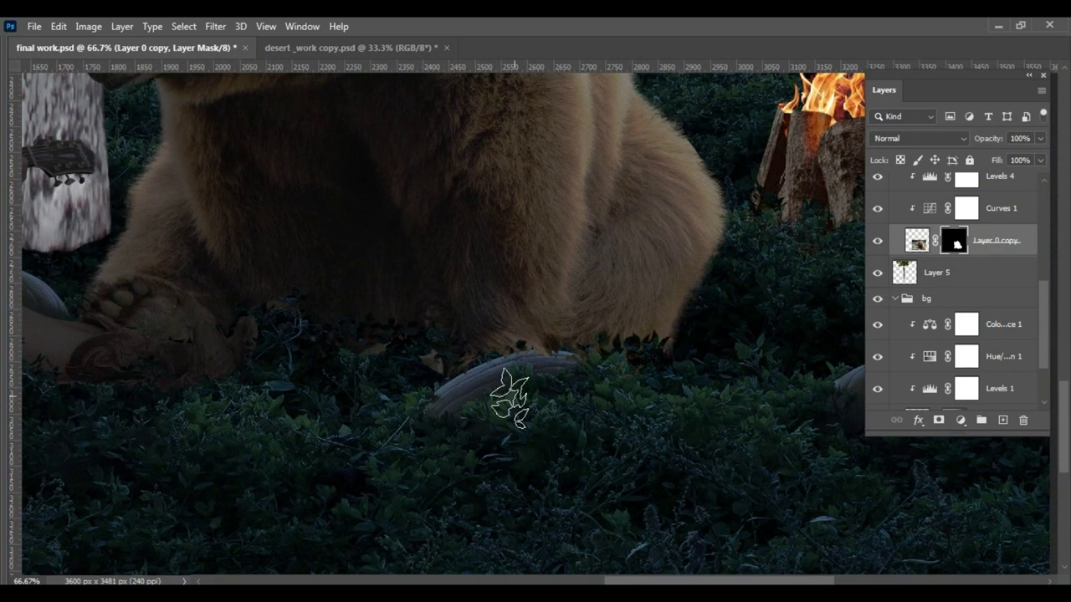
scroll(509, 400, "up", 1)
scroll(499, 368, "up", 1)
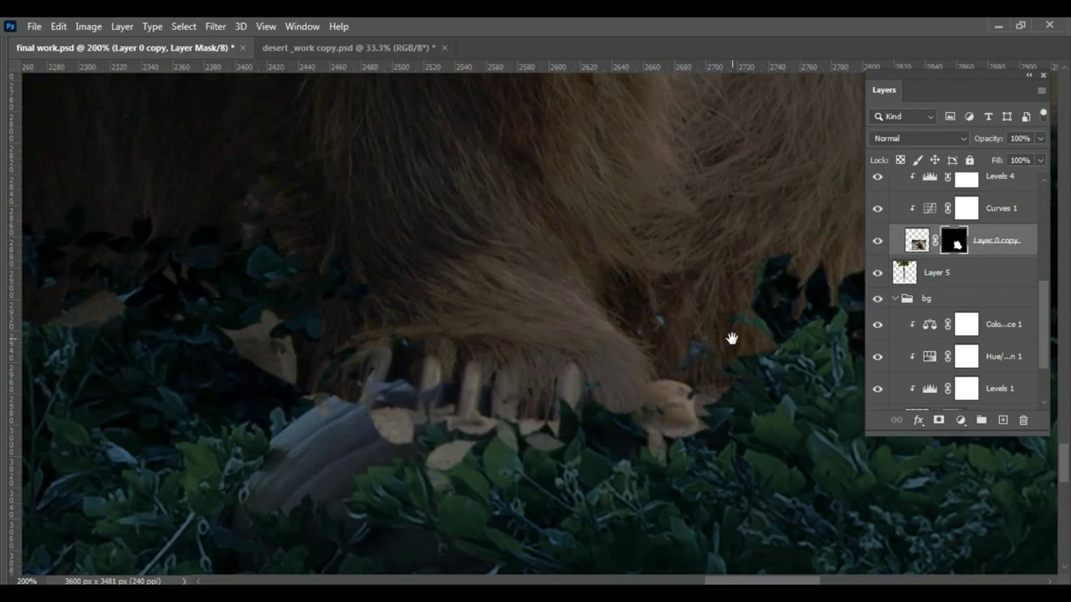
left_click_drag(731, 338, 644, 326)
right_click(644, 326)
left_click(687, 405)
key("Return")
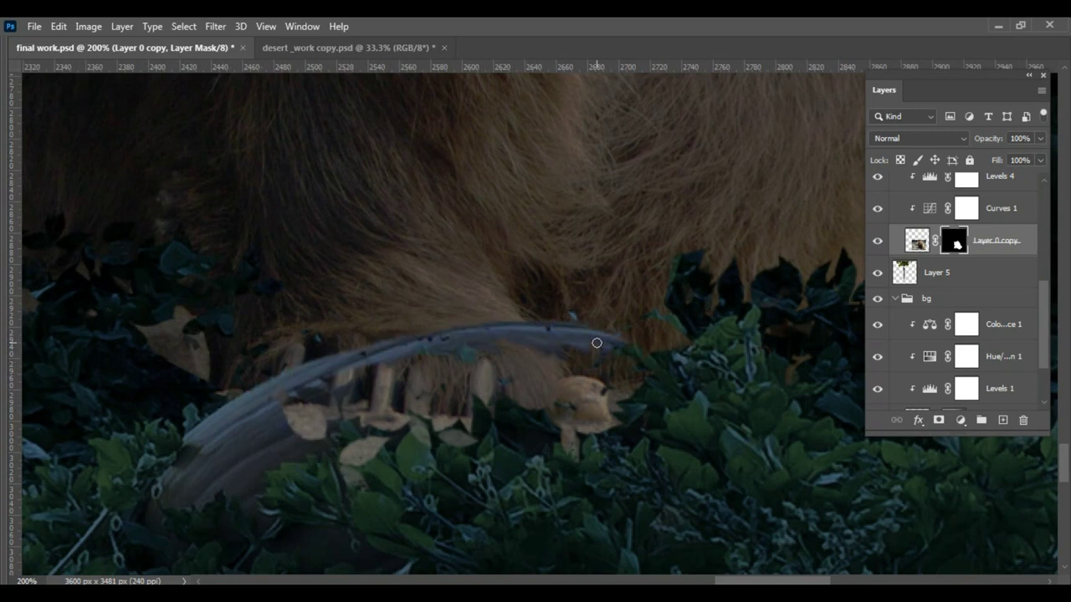
left_click_drag(287, 432, 532, 432)
Zoom out to the whole image and switch back to the leaf-shaped brush
key("ctrl")
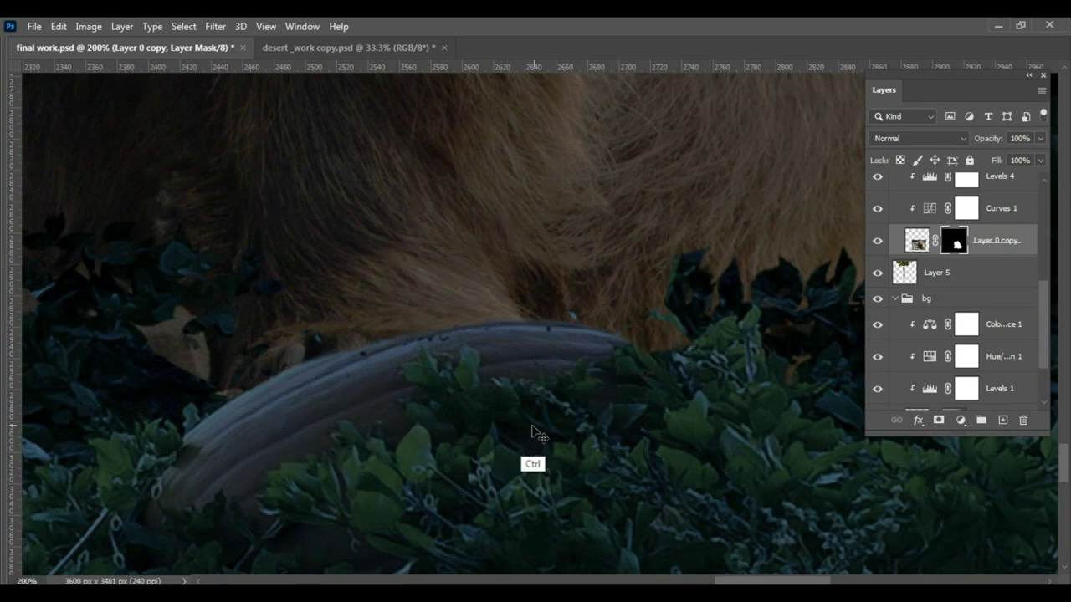
key("ctrl+0")
scroll(612, 306, "up", 5)
right_click(668, 352)
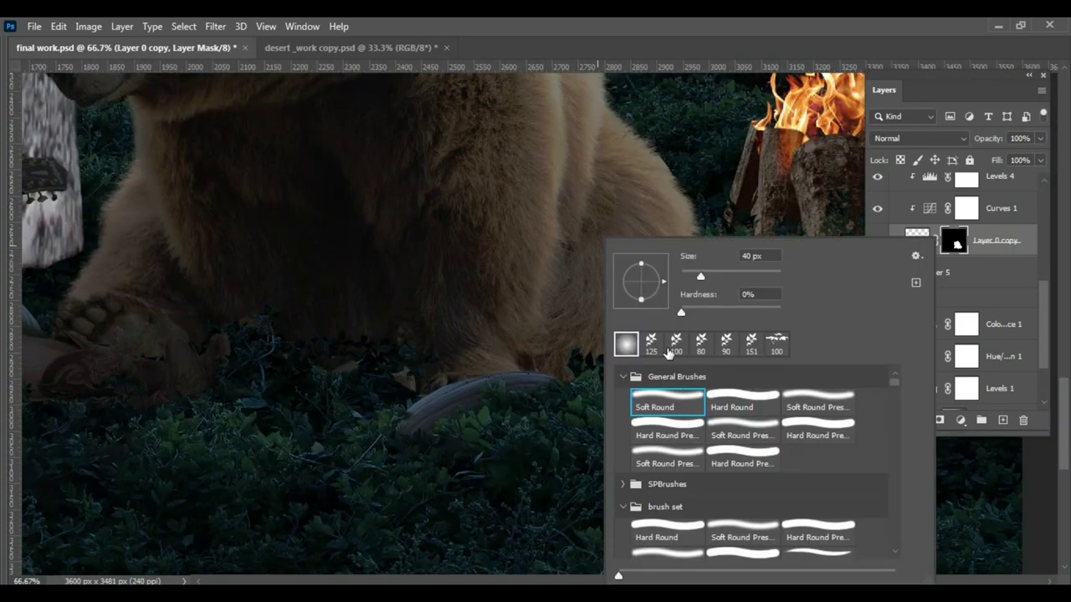
double_click(671, 344)
scroll(638, 358, "up", 1)
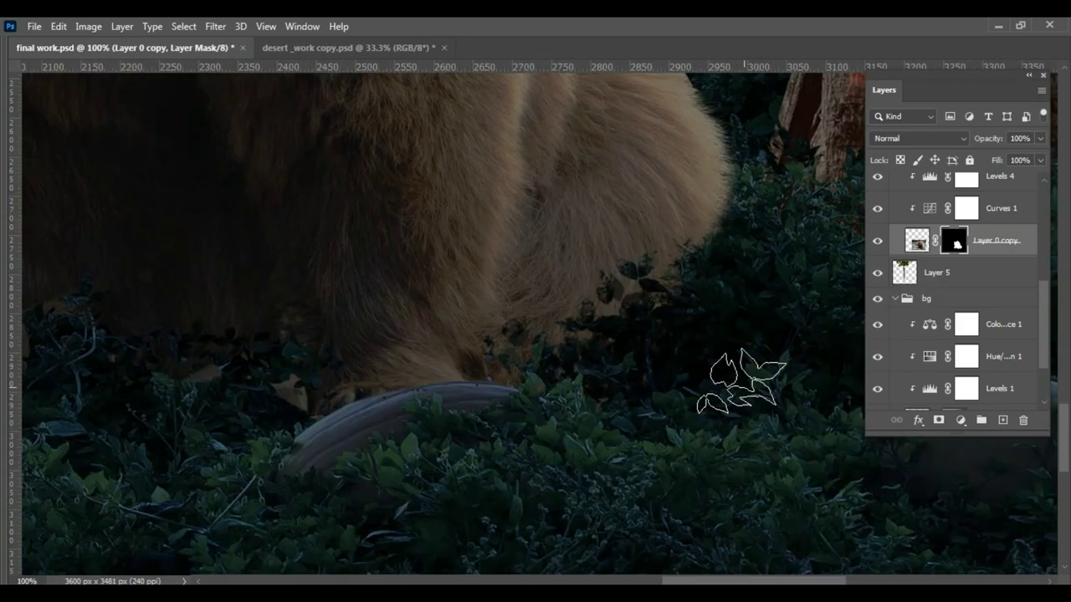
scroll(740, 381, "down", 3)
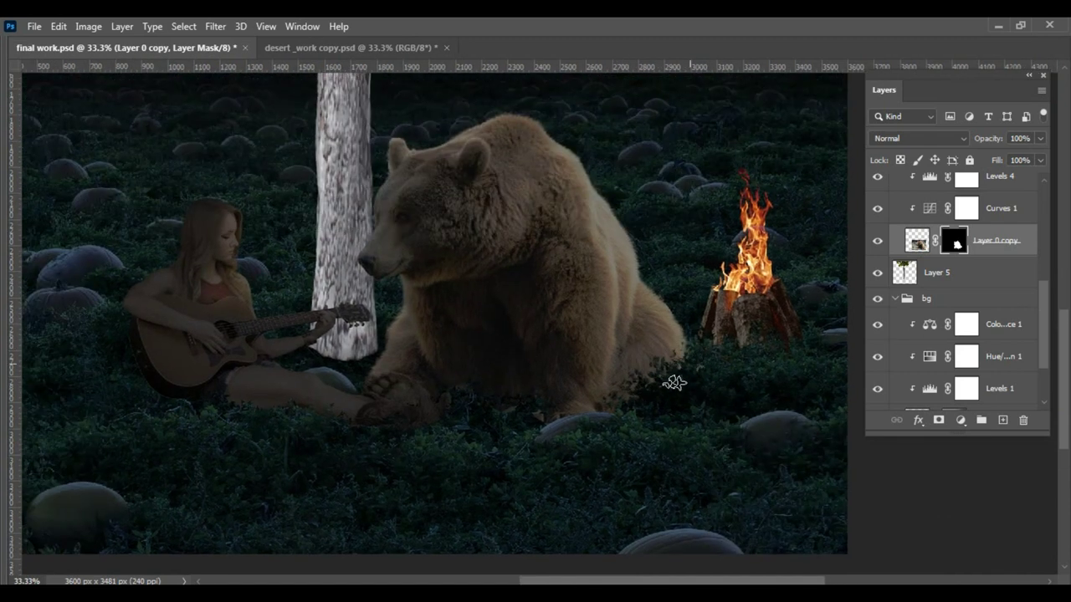
scroll(435, 454, "left", 2)
Select the bear's Hue/Saturation adjustment and frame the bear's paw in view
scroll(707, 337, "up", 3)
scroll(962, 284, "up", 3)
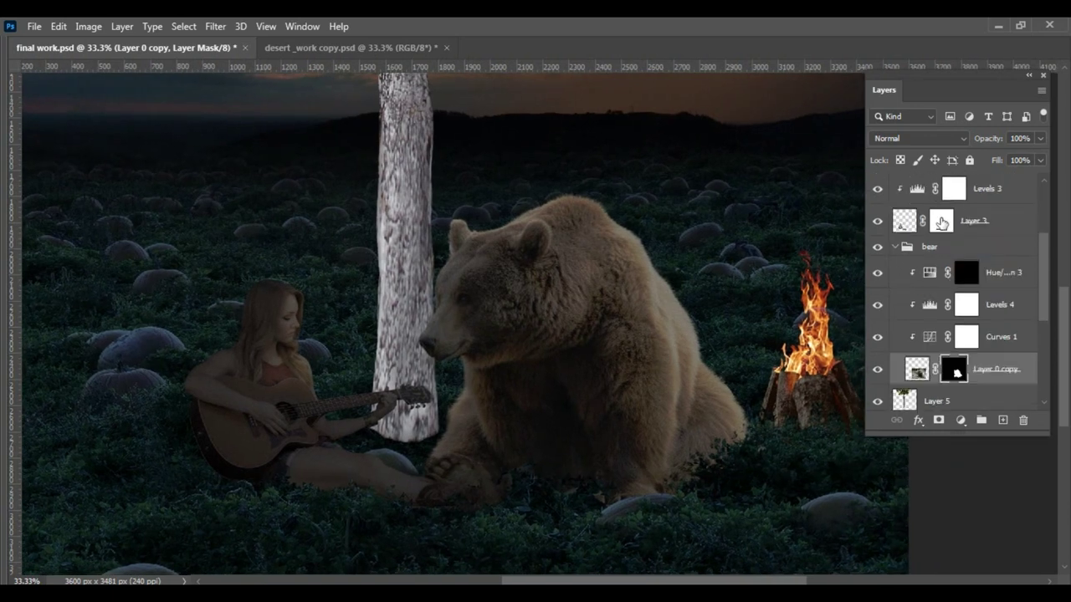
left_click(966, 287)
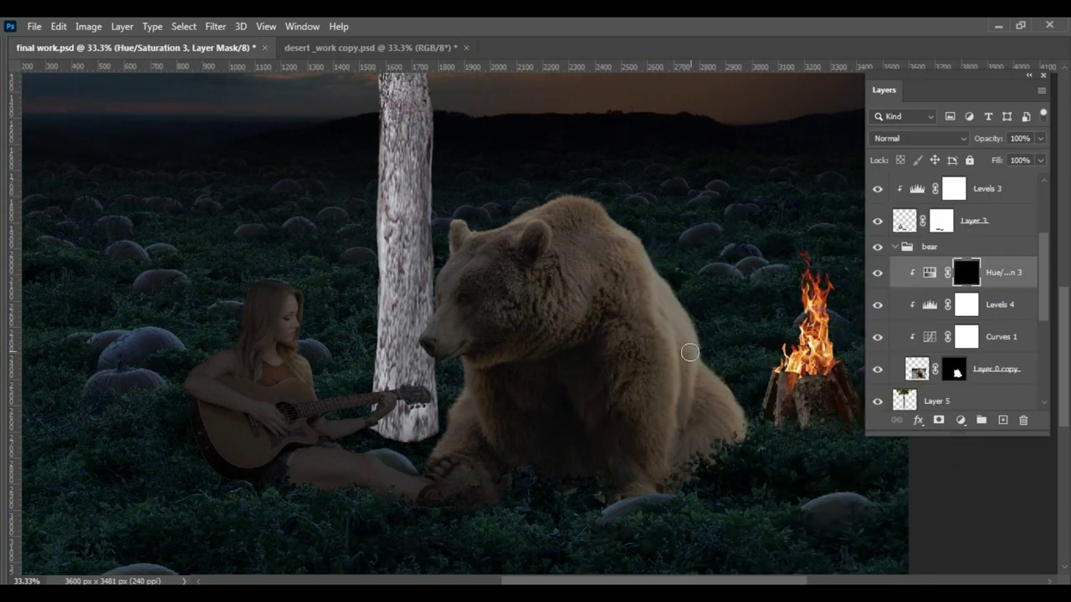
scroll(690, 352, "up", 1)
scroll(642, 424, "up", 1)
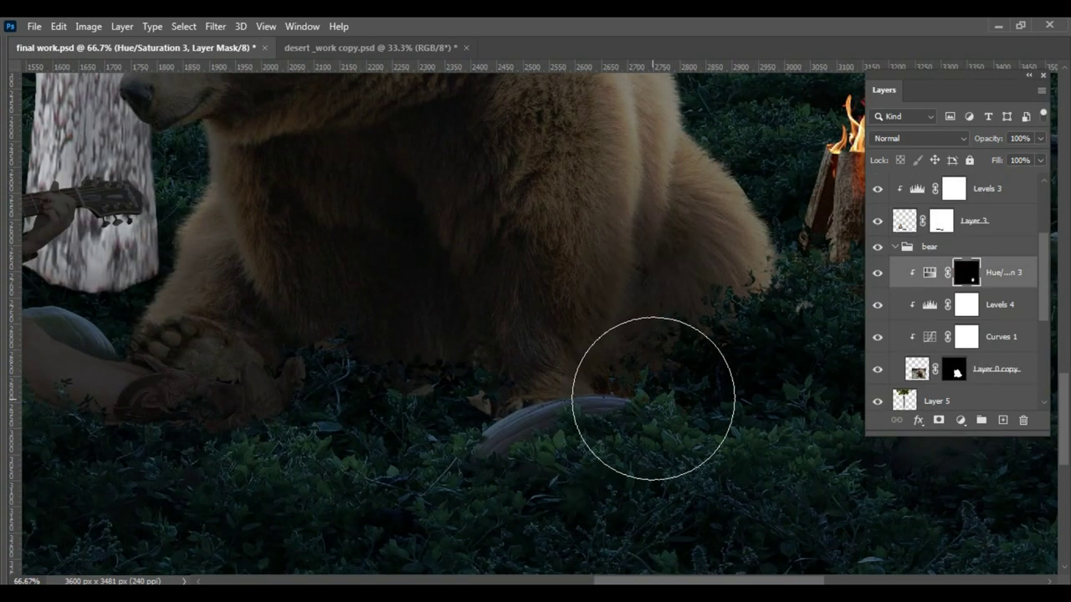
key("Tab")
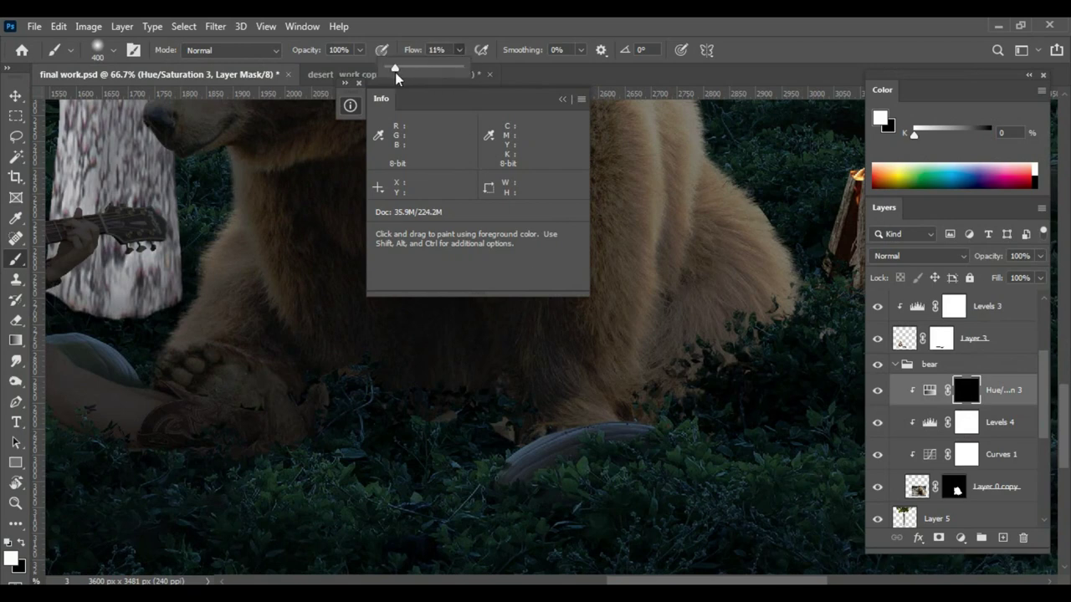
key("Tab")
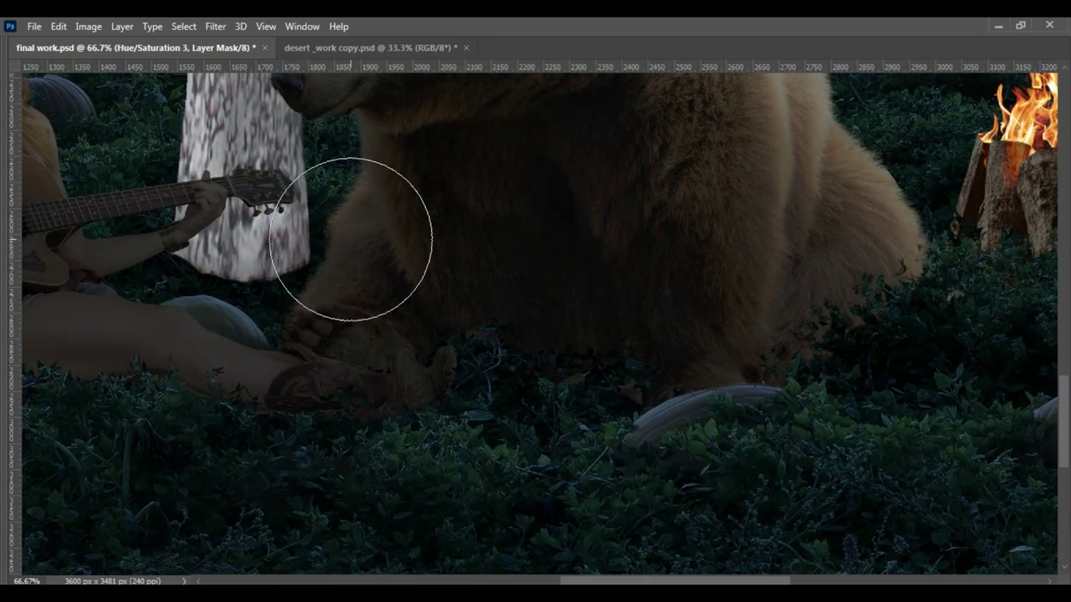
key("ctrl+minus")
key("ctrl+minus")
left_click_drag(636, 275, 608, 355)
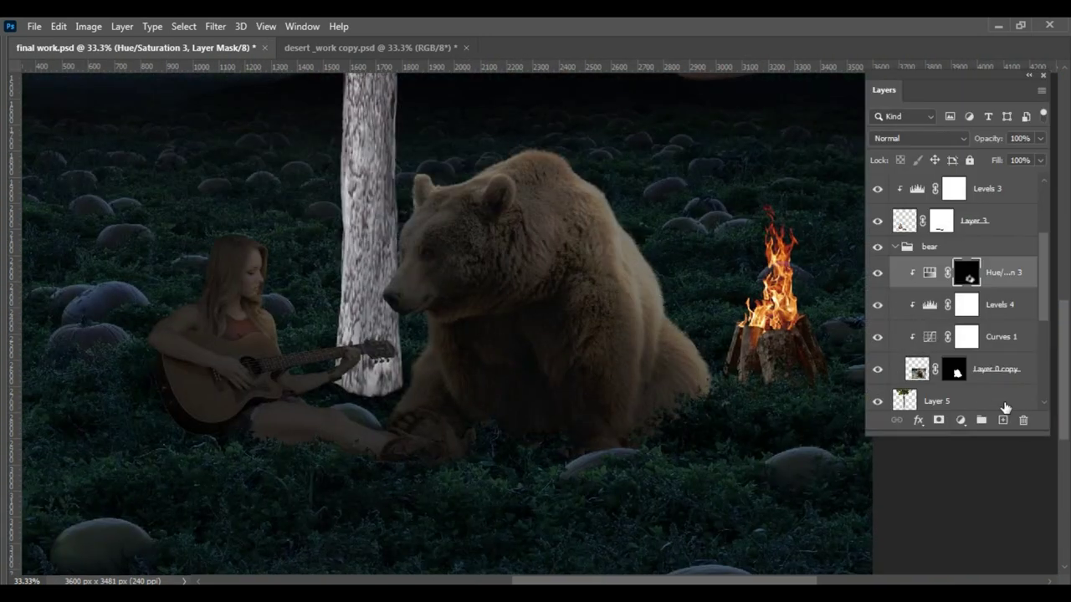
Lower the saturation of the bear's Hue/Saturation adjustment to -21
left_click(987, 369)
left_click(960, 420)
key("Escape")
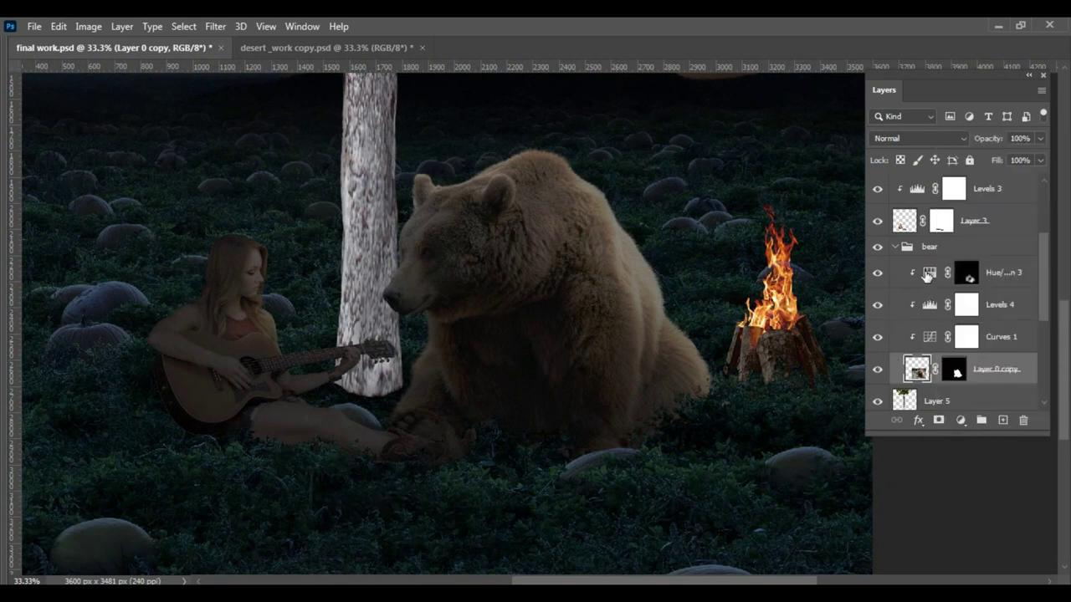
double_click(927, 276)
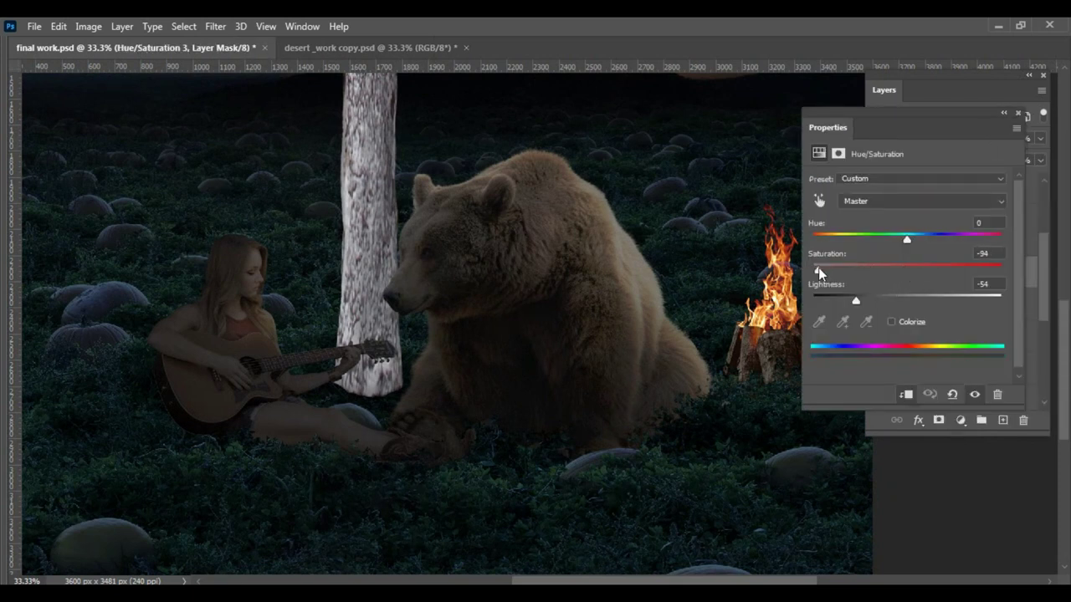
left_click_drag(884, 276, 887, 273)
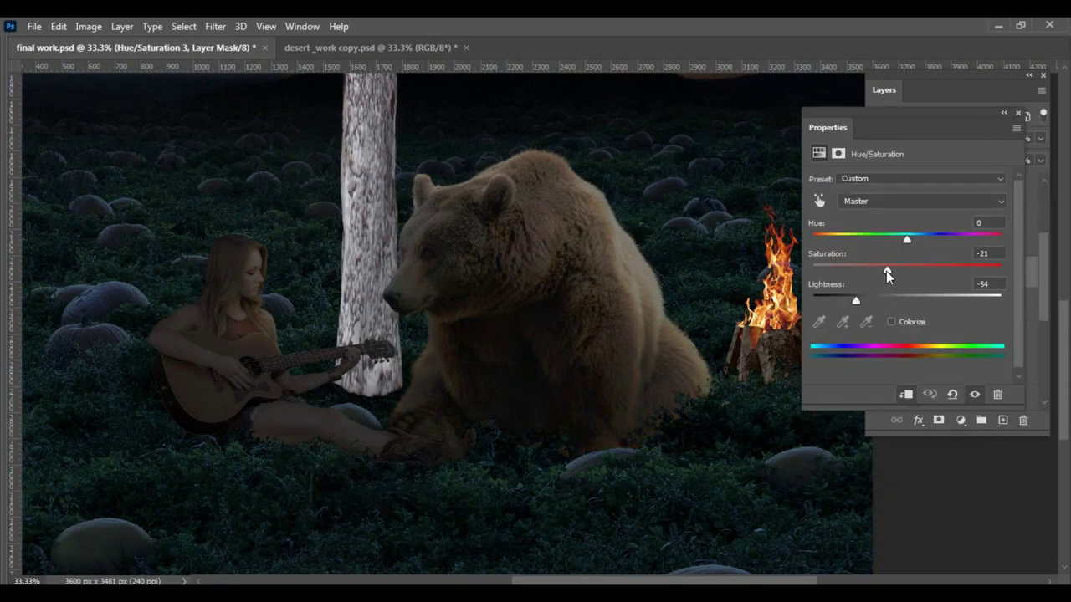
left_click(1018, 112)
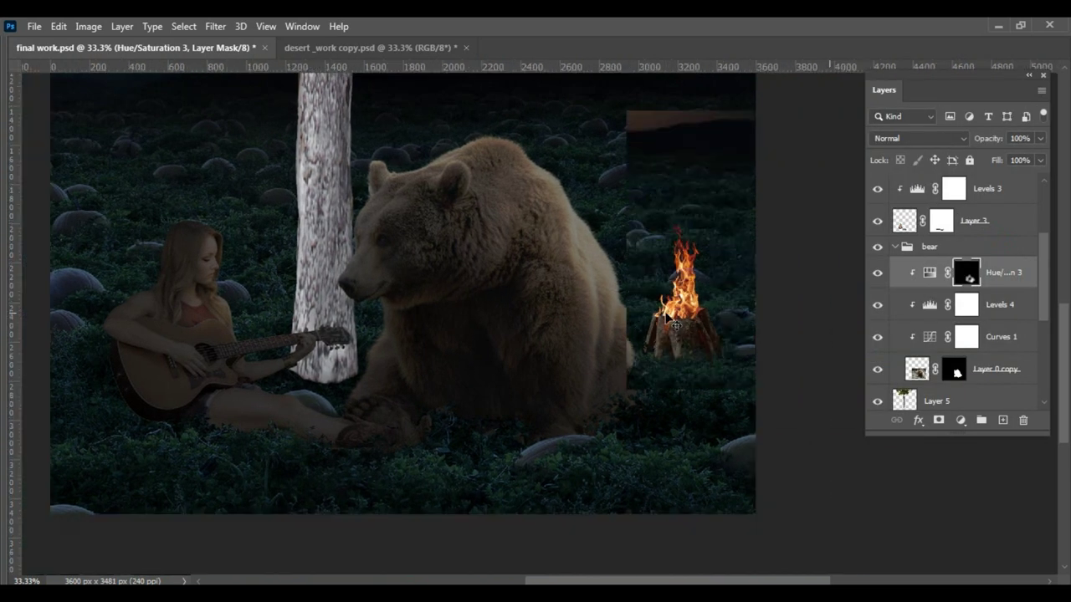
key("ctrl+minus")
left_click(937, 401)
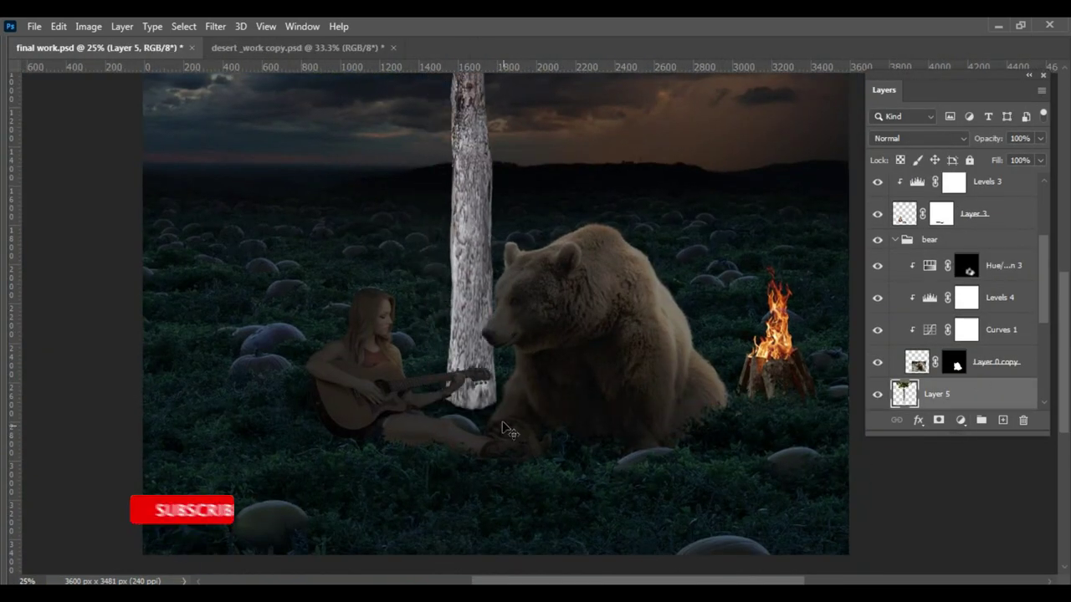
Add a layer mask to Layer 5 and raise the brush flow to 97%
key("ctrl+plus")
key("ctrl+plus")
right_click(496, 243)
left_click(938, 420)
right_click(632, 243)
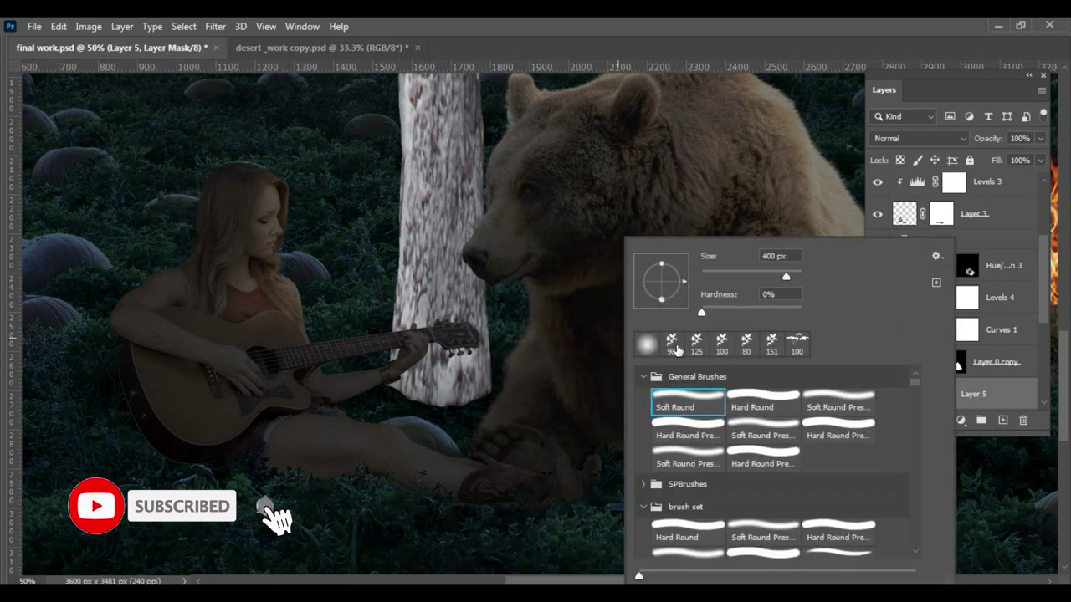
key("Return")
key("Tab")
left_click_drag(484, 67, 521, 70)
Paint leaves in black into Layer 5's mask so grass overlaps the girl
key("x")
mouse_move(493, 402)
left_mouse_down()
mouse_move(444, 416)
mouse_move(545, 363)
left_mouse_up()
key("bracketright")
key("bracketright")
key("ctrl+minus")
key("ctrl+minus")
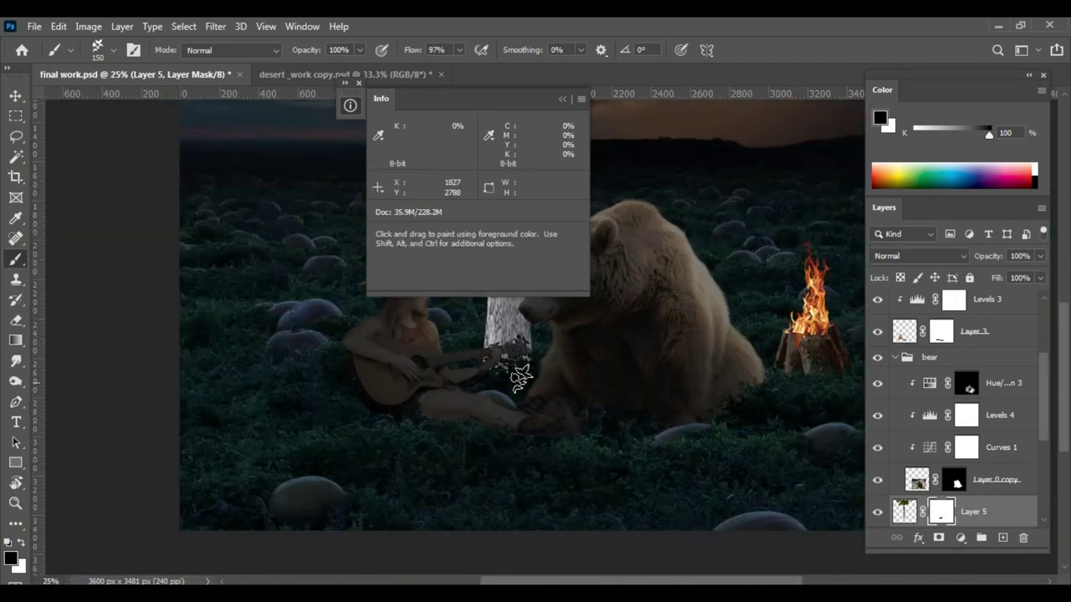
key("Tab")
key("ctrl+minus")
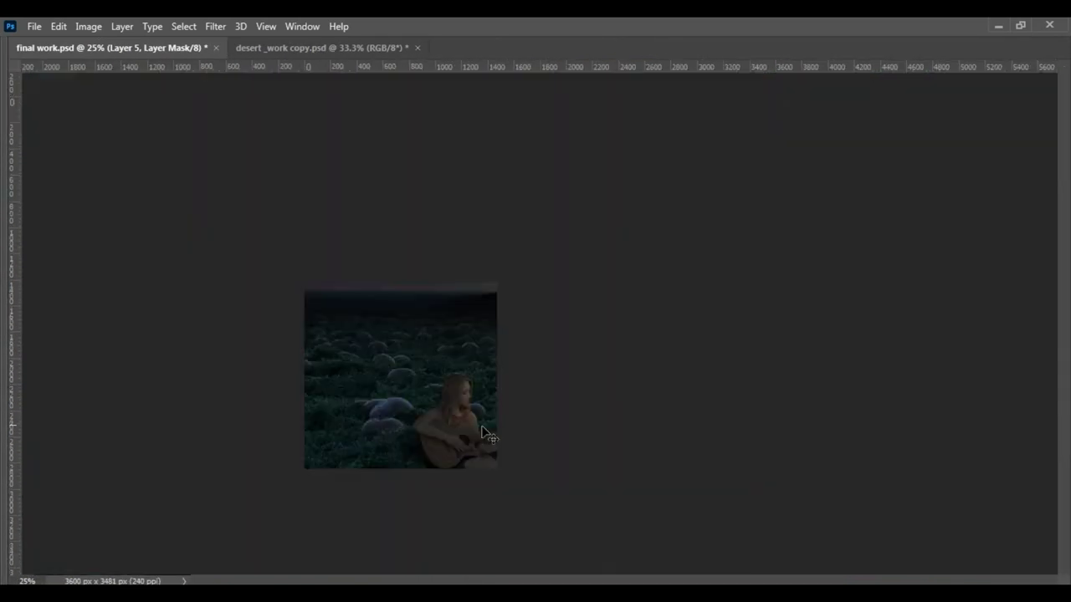
Add a Levels adjustment with white output lowered to 78 to darken the tree
key("F7")
left_click(960, 422)
left_click(960, 423)
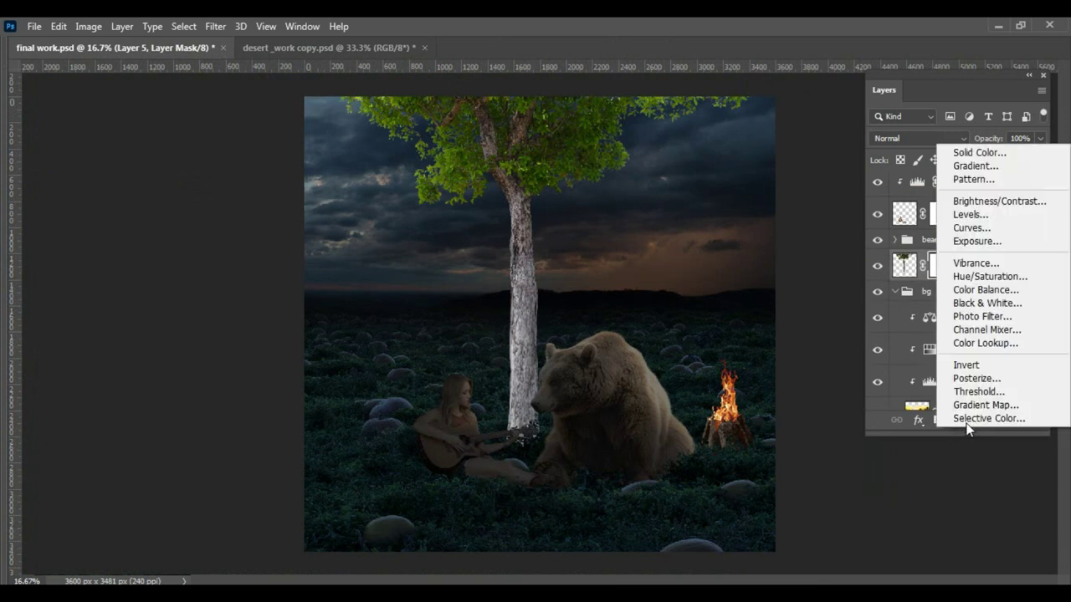
left_click(971, 206)
left_click_drag(1002, 338, 885, 341)
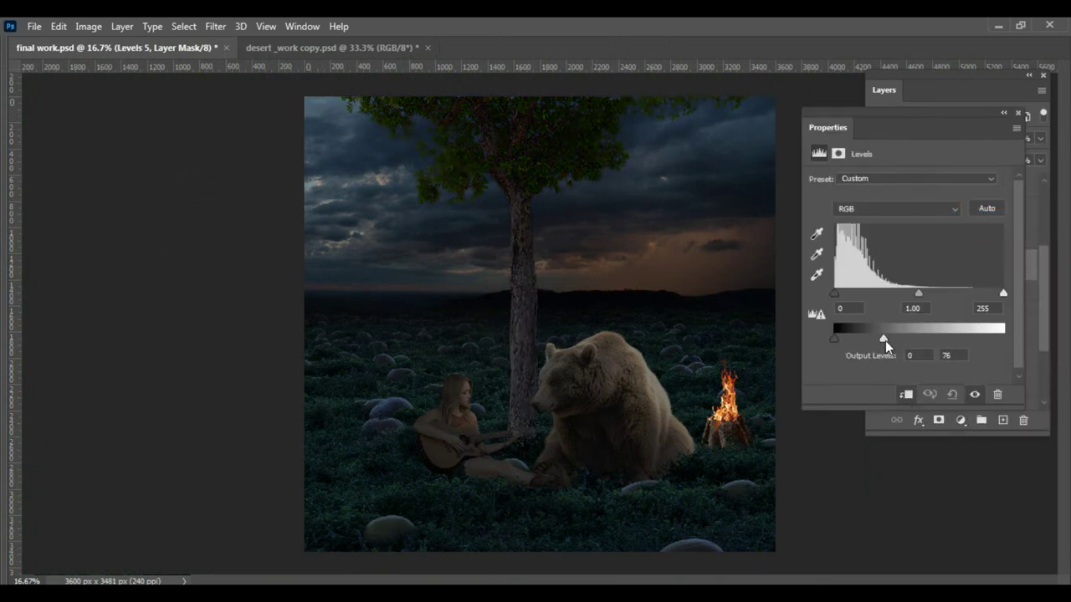
left_click(1018, 112)
Add a Color Balance adjustment with Cyan -13 and Blue +4 on the tree
left_click(960, 420)
left_click(979, 279)
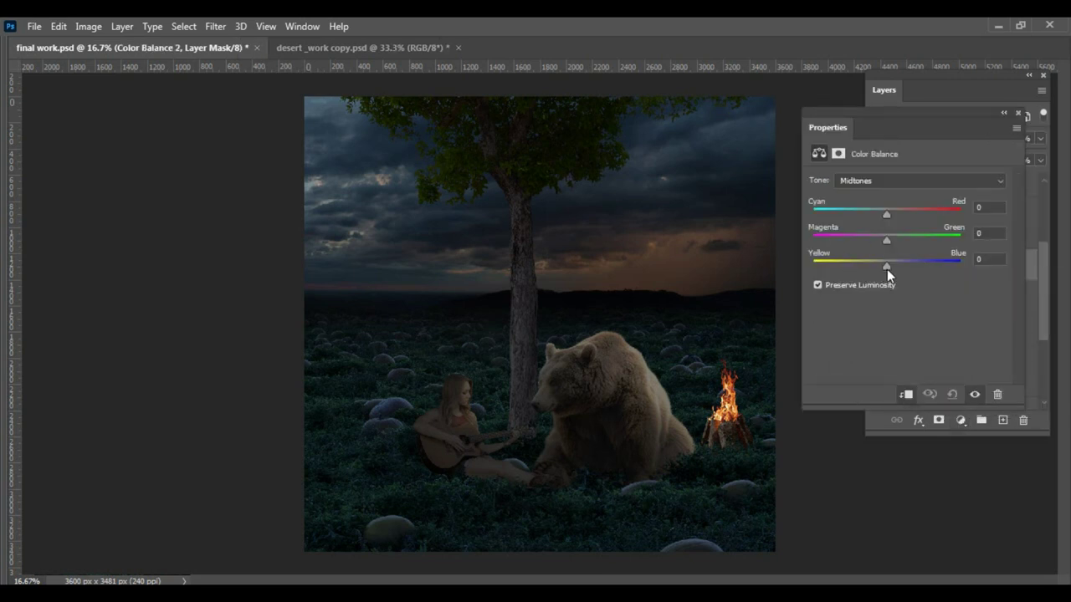
left_click(1017, 113)
Group the tree with its adjustments as 'tree' and rename Group 1 to 'fire'
key("ctrl+g")
type("ree")
key("Return")
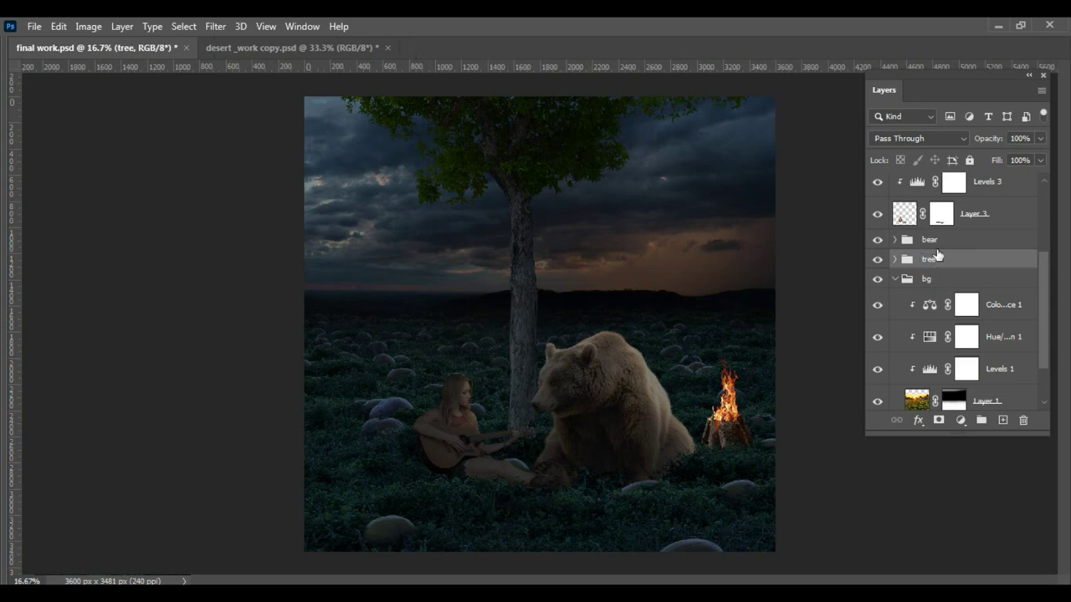
scroll(943, 233, "up", 2)
left_click(877, 190)
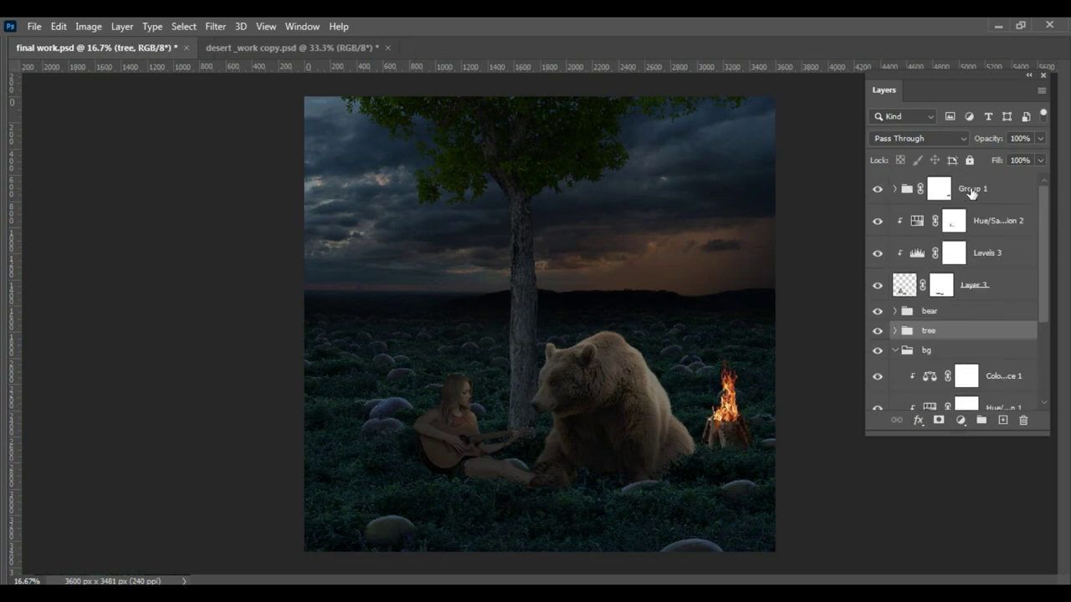
double_click(970, 190)
type("firere")
key("Return")
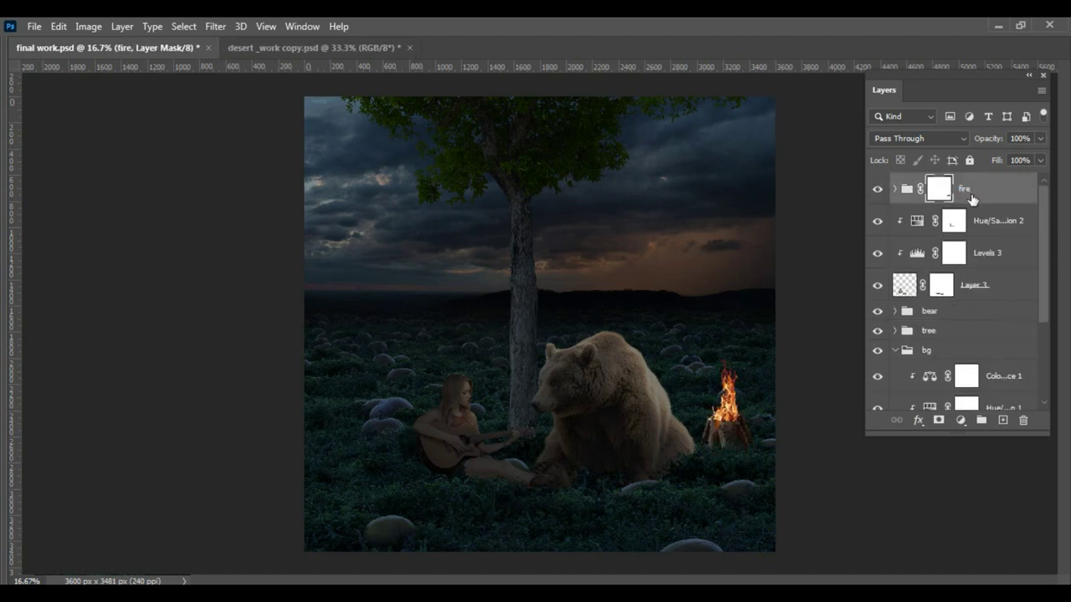
Slightly enlarge the campfire and compare the scene with the colour balance toggled off
left_click_drag(763, 355, 773, 343)
key("Return")
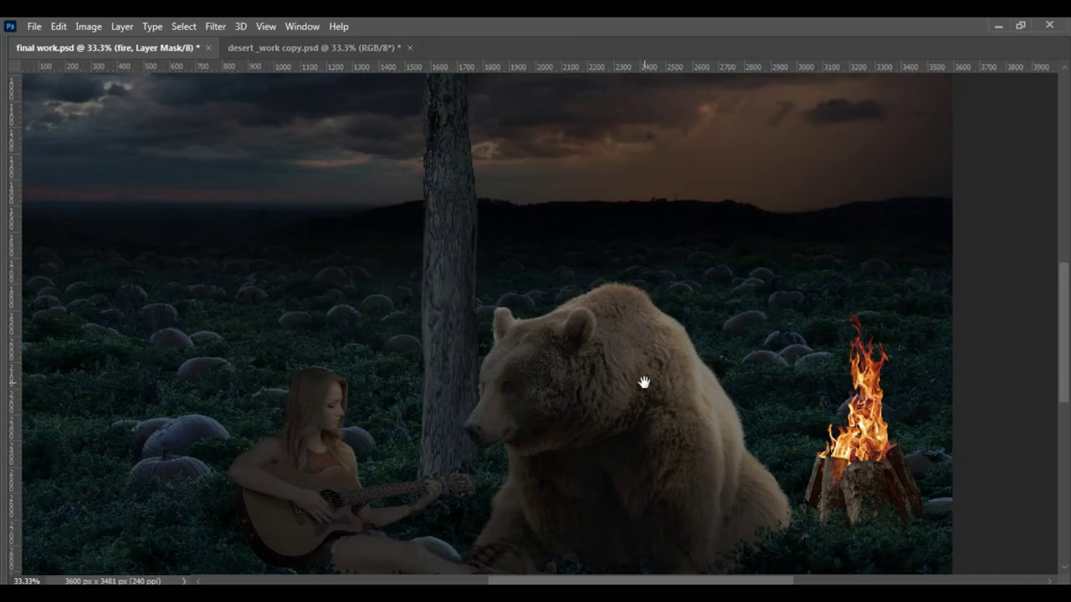
key("Tab")
key("ctrl+r")
scroll(683, 425, "up", 5)
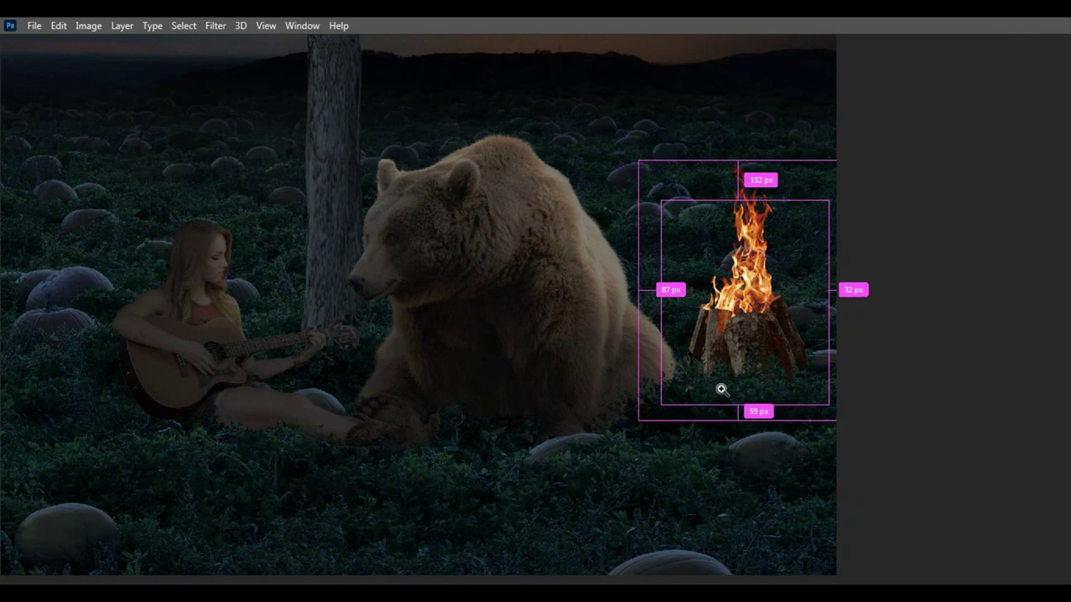
key("Tab")
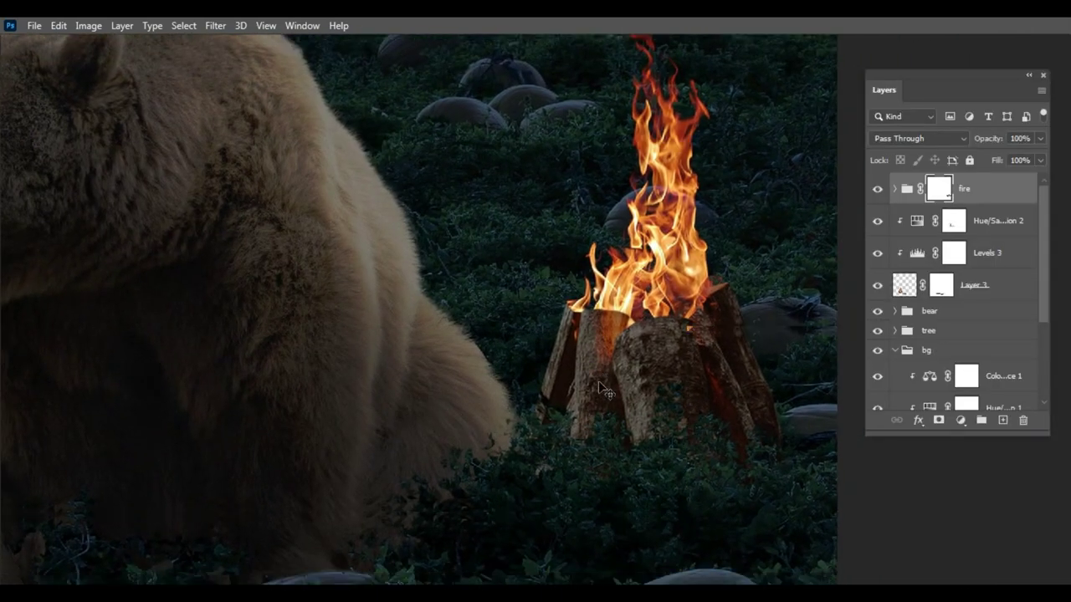
left_click(996, 251)
left_click(877, 246)
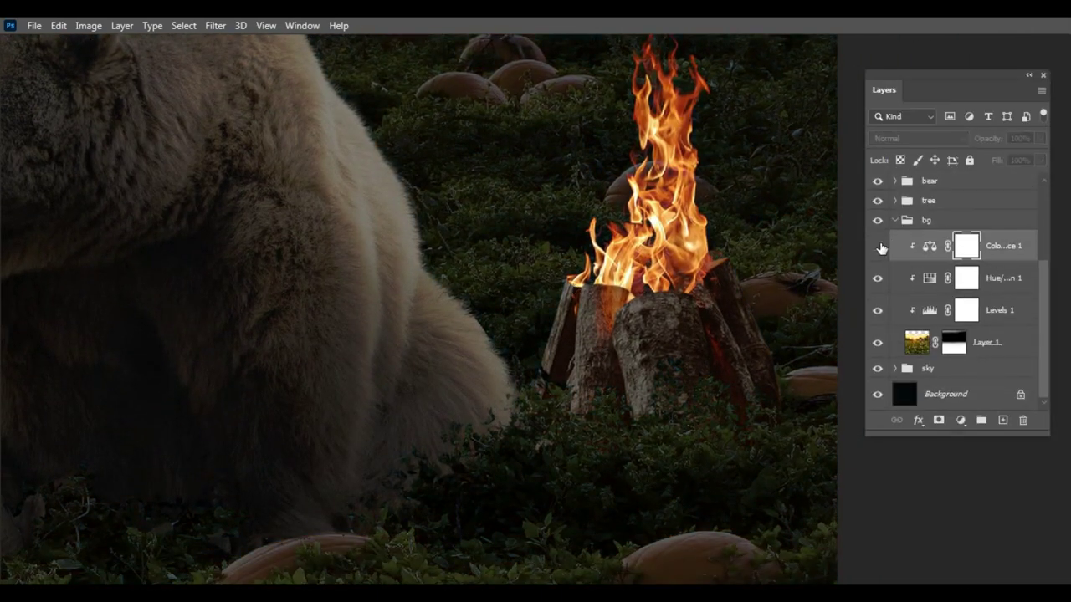
Inspect the fire group's layers, then add an empty layer above Color Balance 1 in bg
left_click(665, 317, "ctrl")
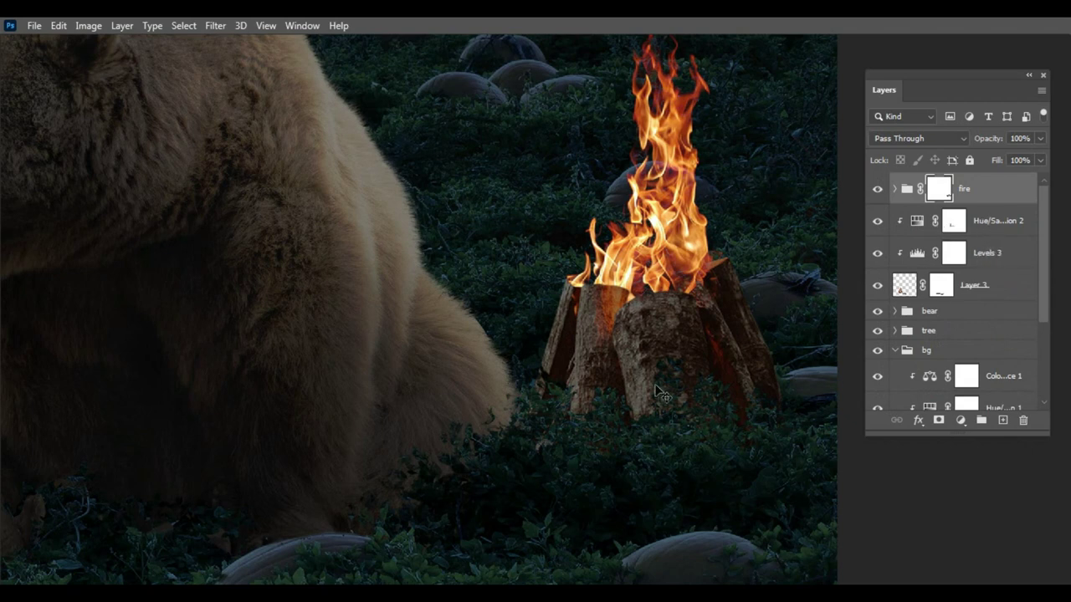
left_click(894, 189)
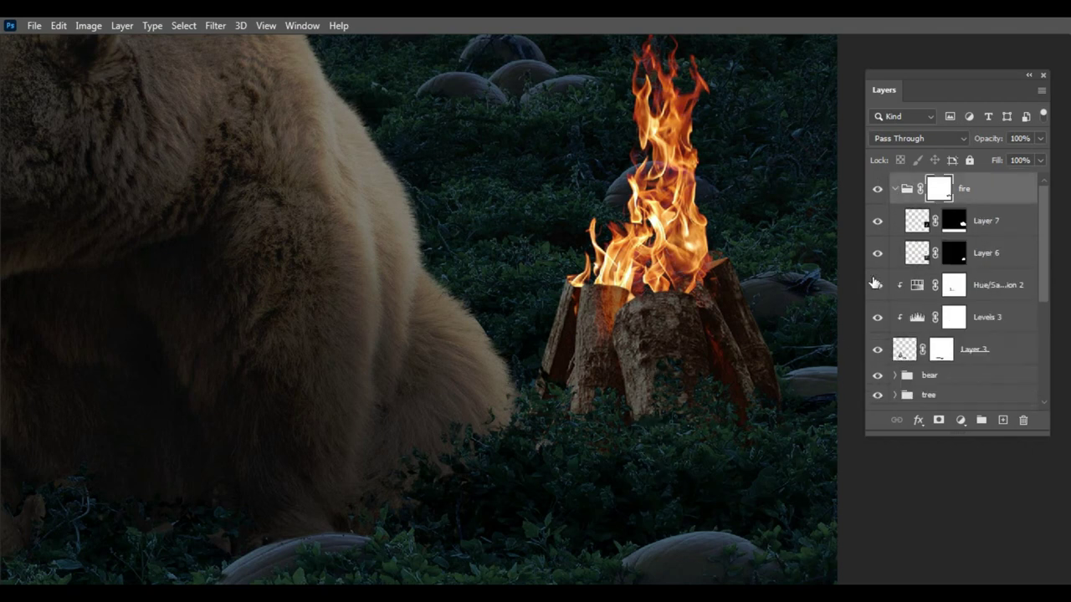
scroll(995, 335, "down", 2)
scroll(1006, 333, "down", 2)
left_click(1007, 332)
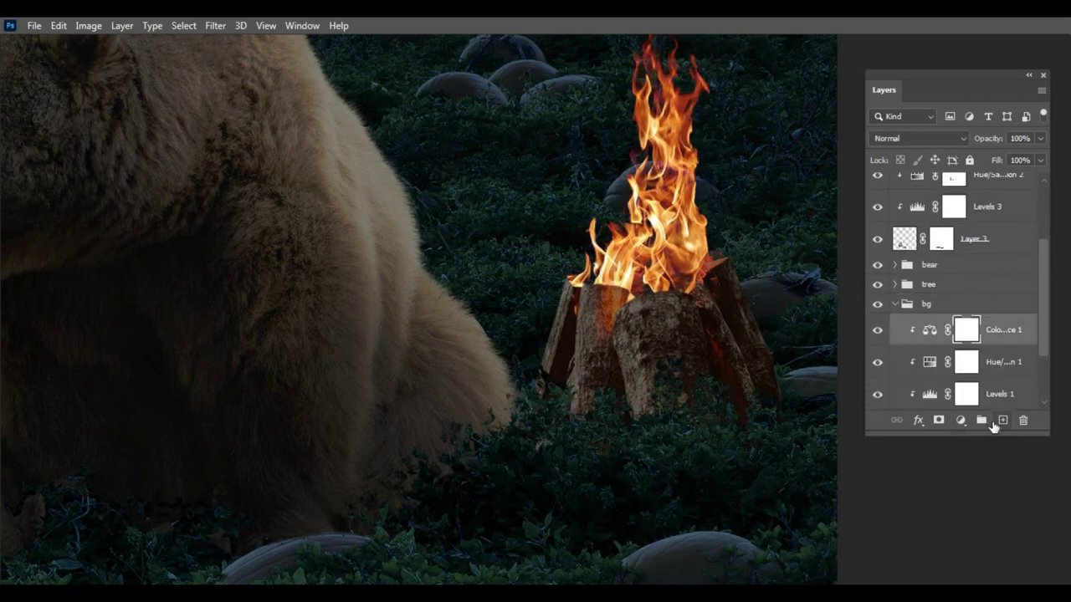
left_click(1002, 420)
Paint an orange-yellow glow around the campfire base on Layer 8 and blend it with Overlay
left_click_drag(502, 326, 552, 318)
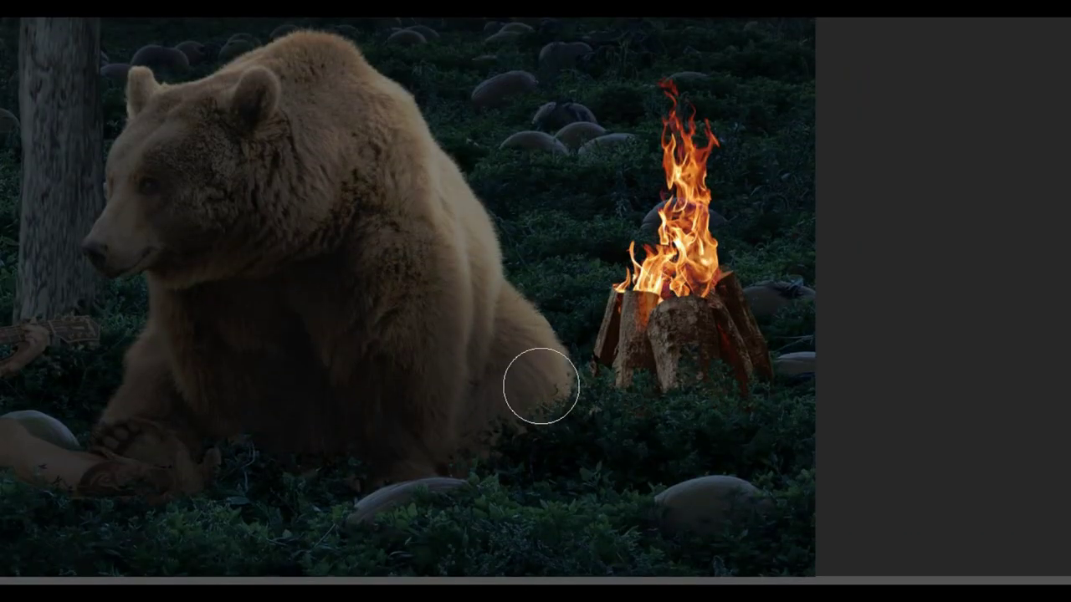
mouse_move(540, 387)
left_mouse_down()
mouse_move(765, 423)
mouse_move(577, 285)
mouse_move(761, 335)
left_mouse_up()
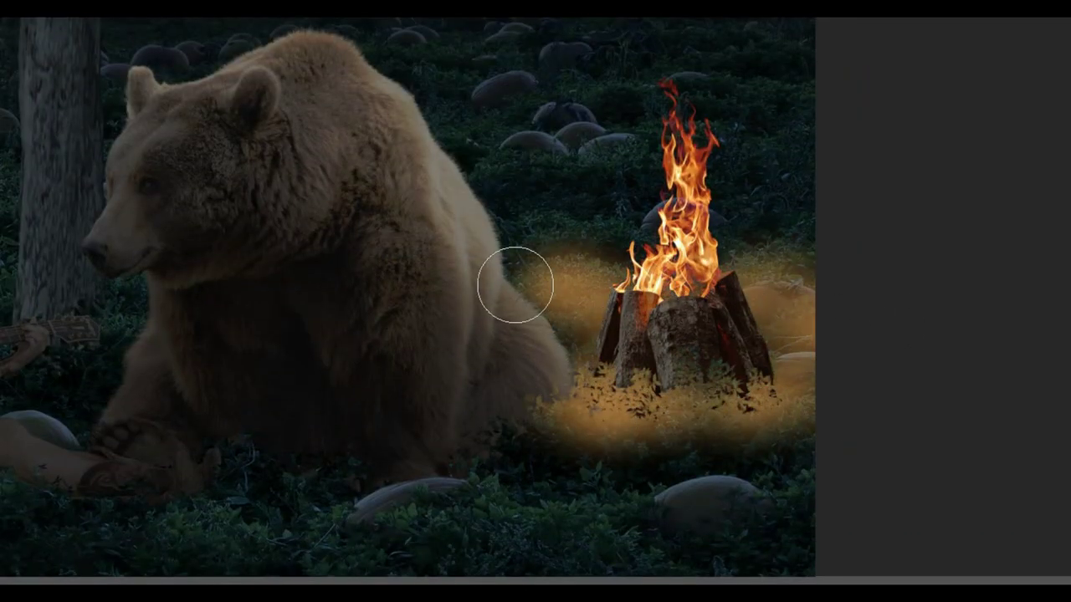
key("F7")
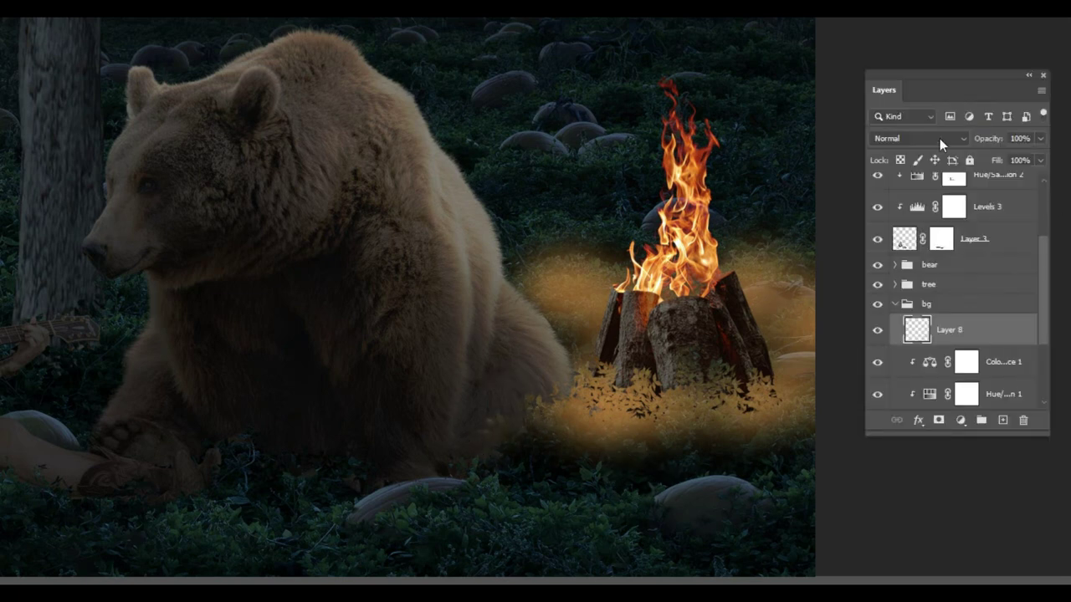
left_click(939, 139)
left_click(898, 327)
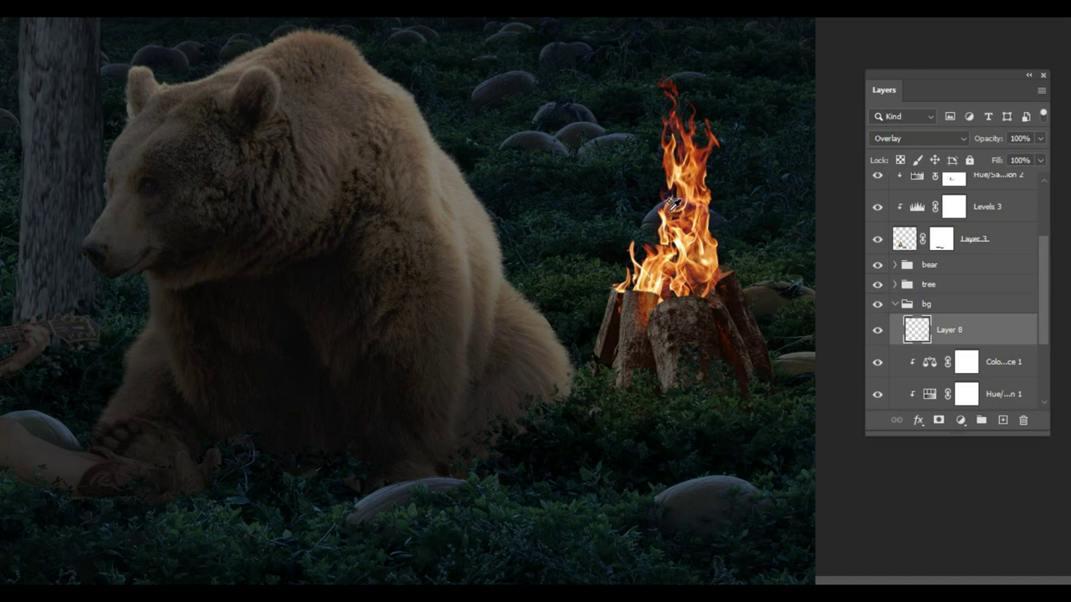
left_click(749, 384)
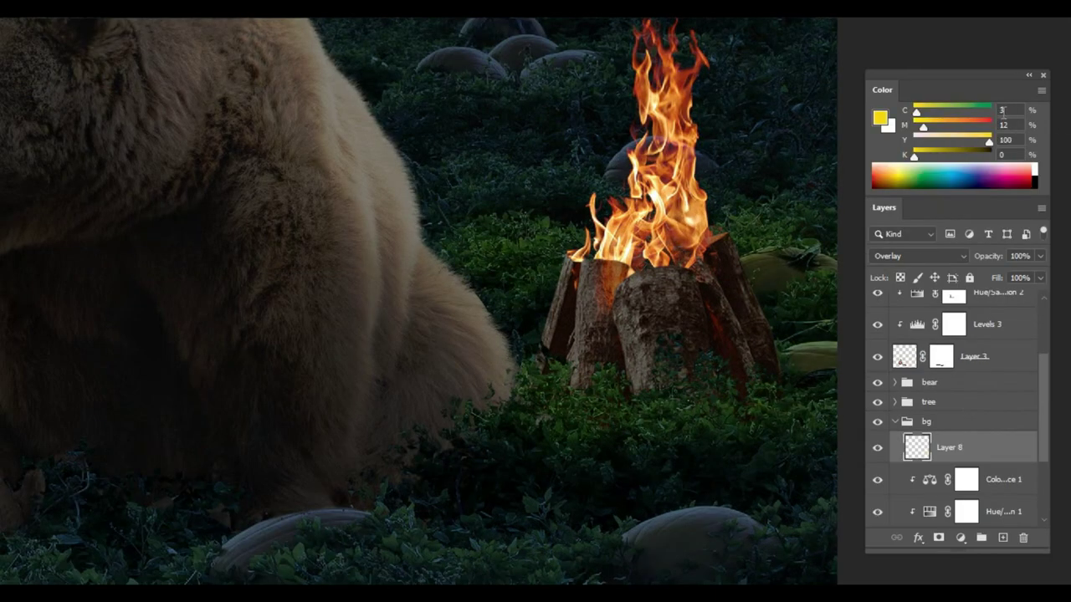
Add a colorized Hue/Saturation above the glow with Hue 32, Saturation 93, Lightness +9
left_click(876, 447)
left_click_drag(718, 403, 642, 344)
left_click(961, 538)
left_click(975, 387)
left_click(902, 320)
left_click_drag(859, 270, 926, 269)
left_click_drag(832, 240, 832, 240)
left_click_drag(907, 300, 917, 303)
left_click_drag(836, 238, 828, 242)
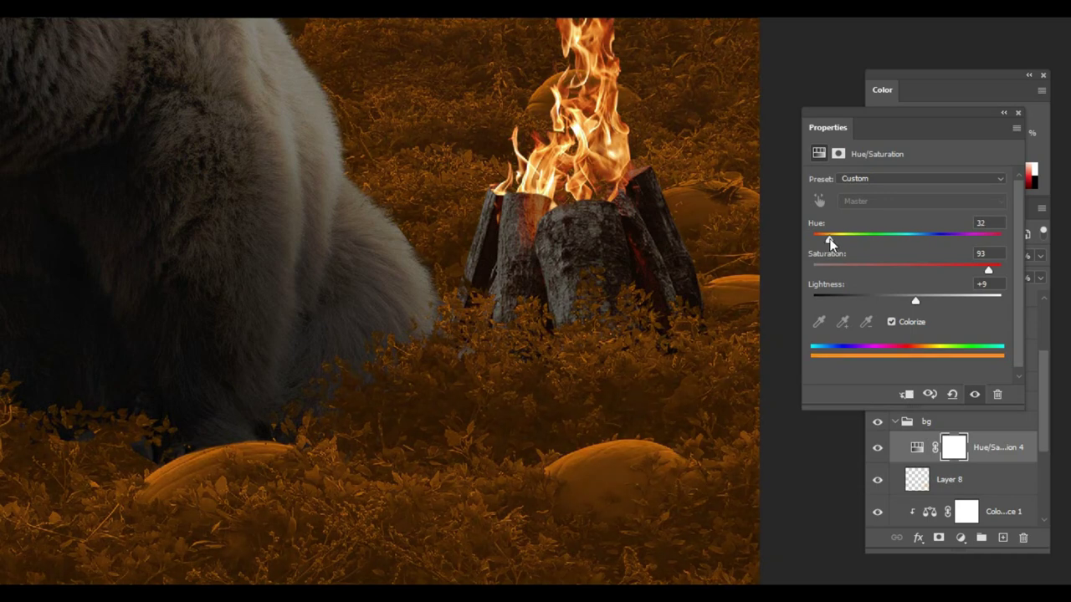
Split the Underlying Layer Blend If slider to limit the tint to brighter areas
left_click_drag(677, 287, 686, 279)
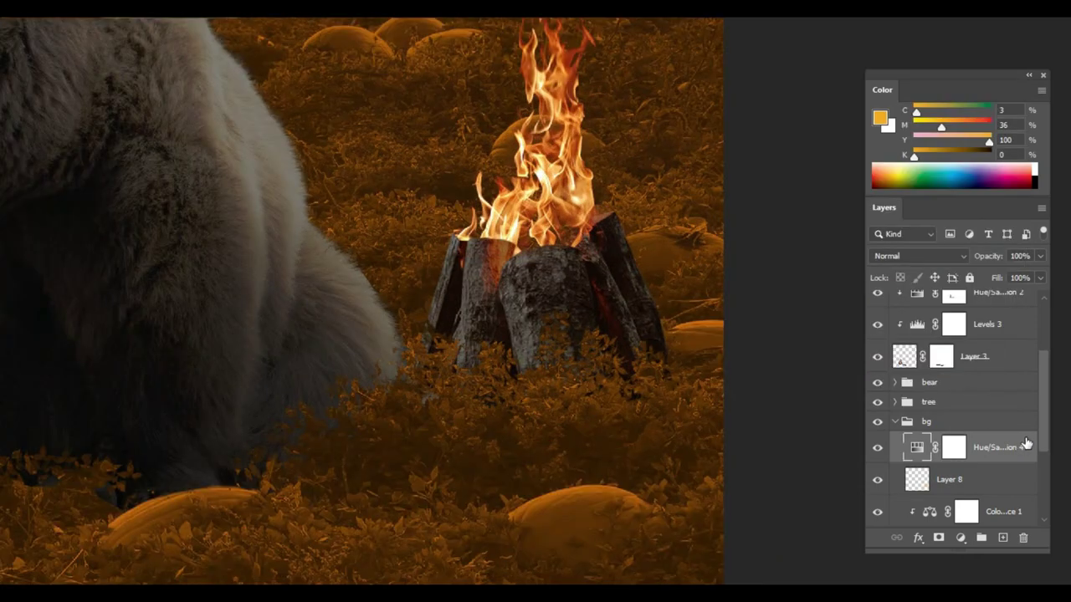
double_click(1025, 443)
mouse_move(991, 358)
left_mouse_down()
mouse_move(1035, 358)
mouse_move(988, 358)
left_mouse_up()
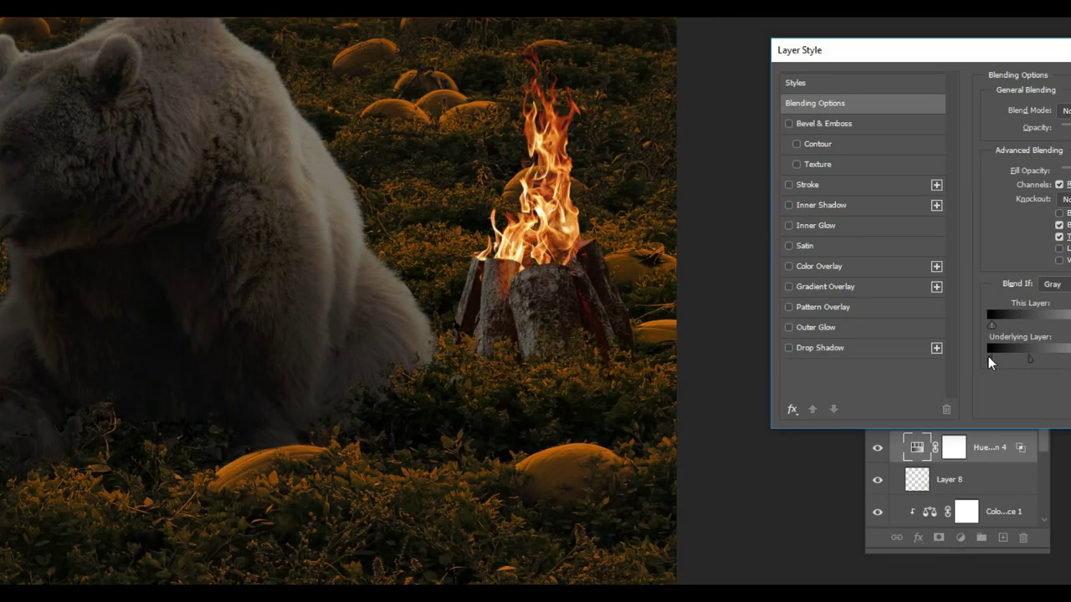
Confirm the Blend If change and fill the tint's mask with black to hide it
left_click(1032, 99)
key("d")
key("ctrl+i")
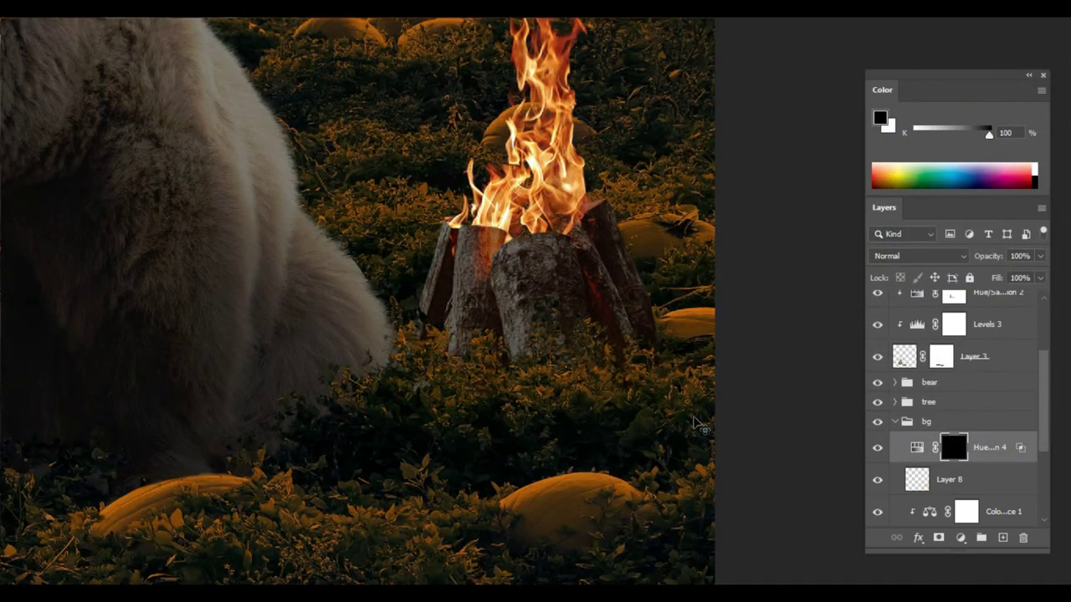
key("x")
Paint the orange tint back in white onto the grass below and left of the campfire
mouse_move(435, 371)
left_mouse_down()
mouse_move(494, 399)
mouse_move(429, 346)
mouse_move(197, 434)
mouse_move(332, 442)
mouse_move(762, 335)
mouse_move(728, 270)
mouse_move(747, 244)
left_mouse_up()
scroll(686, 172, "up", 5)
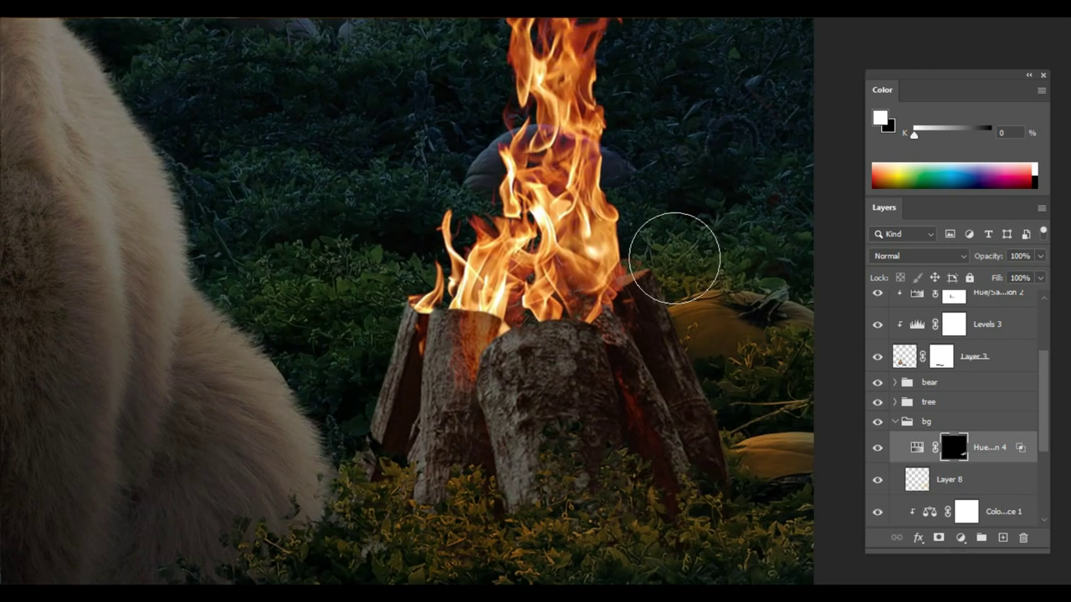
mouse_move(471, 221)
left_mouse_down()
mouse_move(387, 282)
mouse_move(310, 382)
mouse_move(447, 326)
left_mouse_up()
scroll(447, 327, "down", 2)
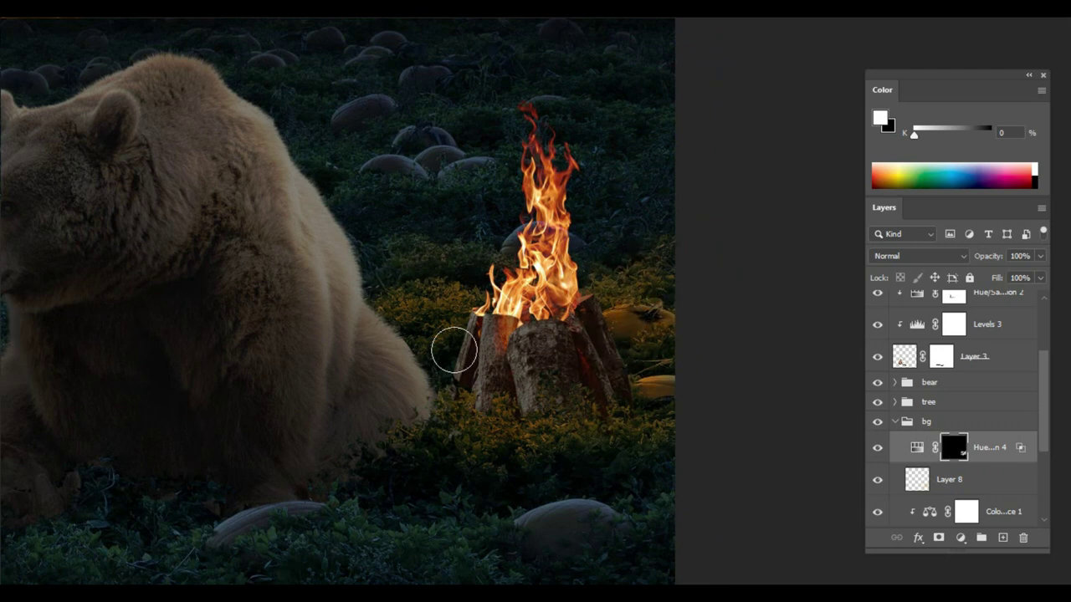
scroll(678, 506, "down", 2)
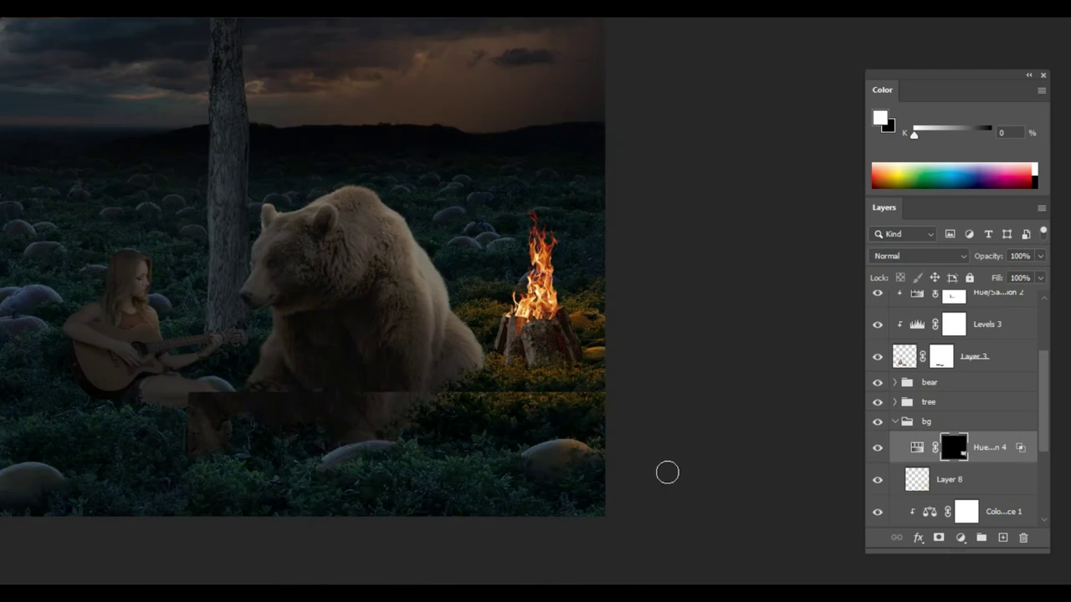
scroll(667, 471, "up", 3)
scroll(548, 416, "up", 2)
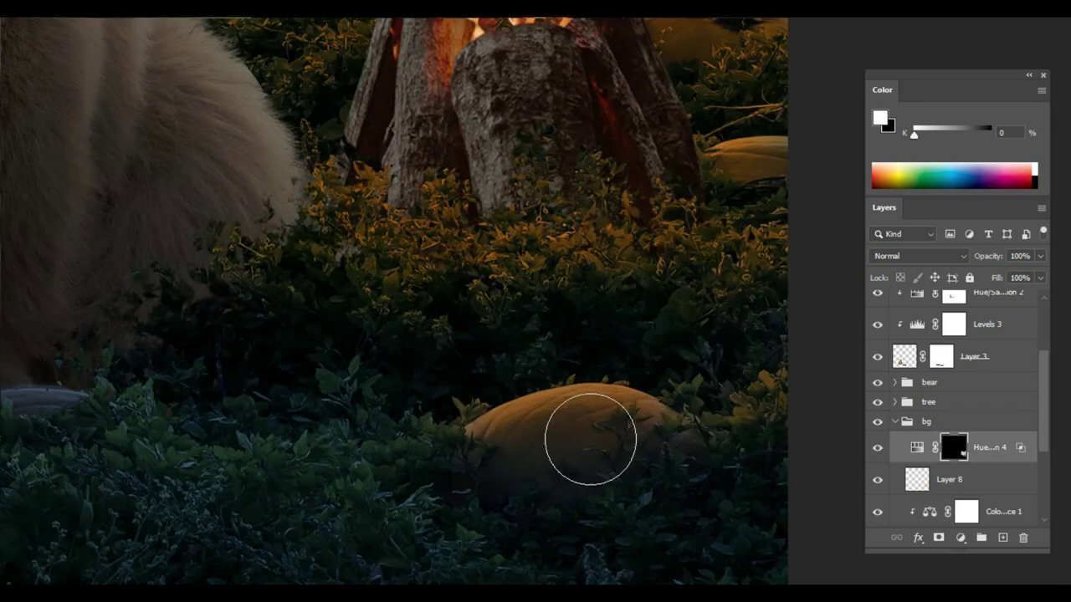
Tone down the tint on the front pumpkin by painting black at low opacity
key("x")
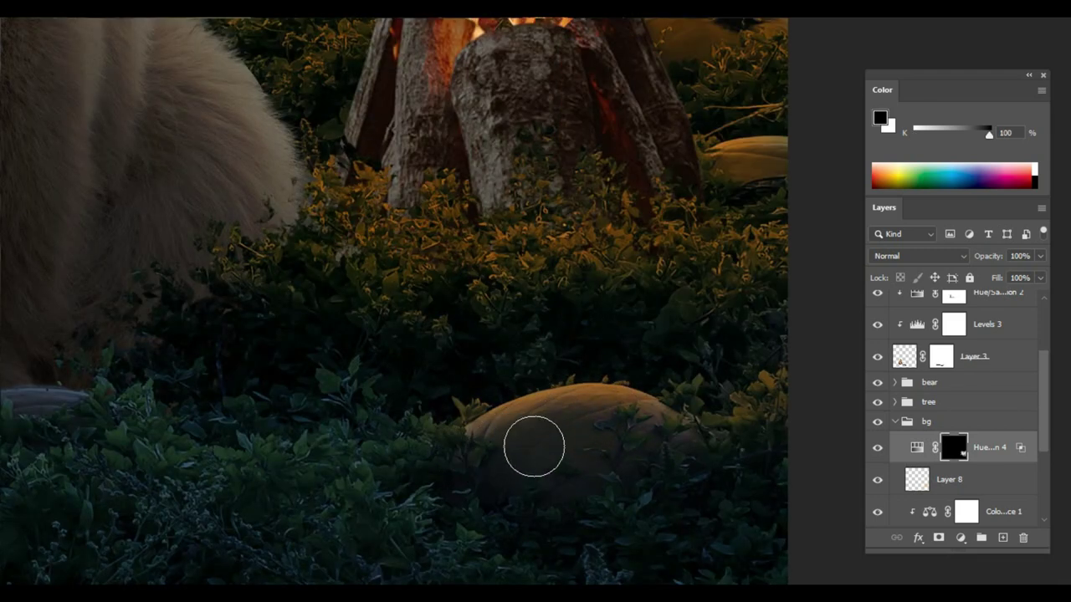
scroll(533, 445, "down", 3)
scroll(660, 435, "up", 3)
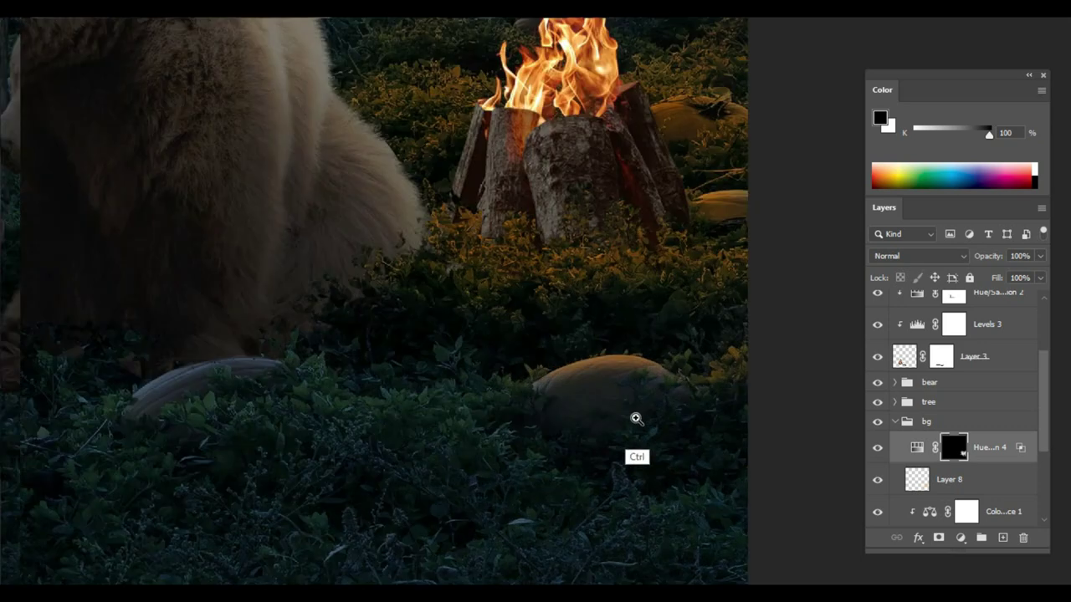
key("f")
left_click_drag(360, 48, 307, 70)
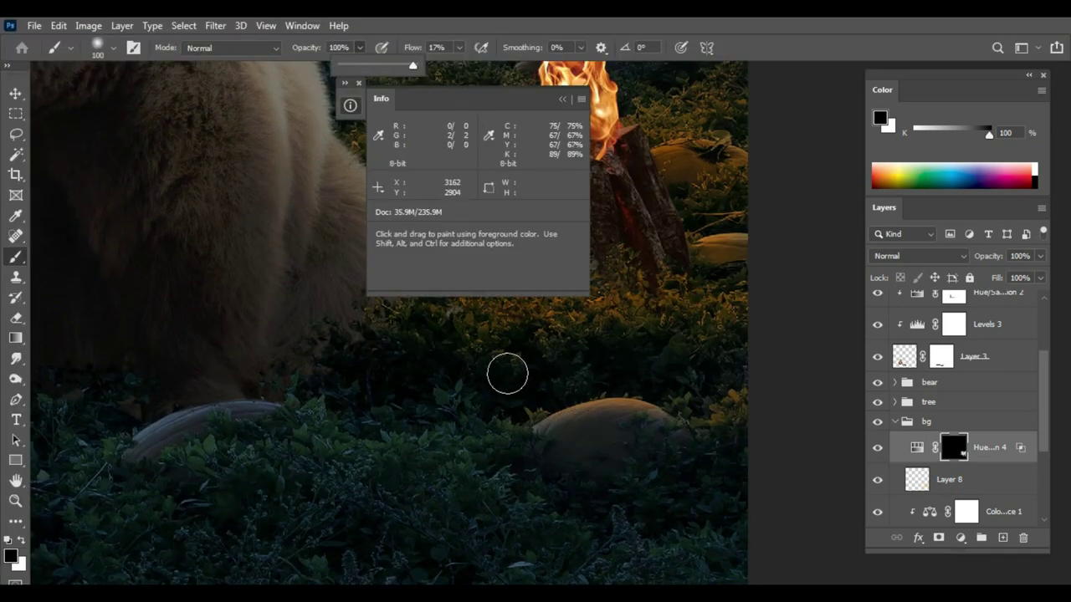
key("f")
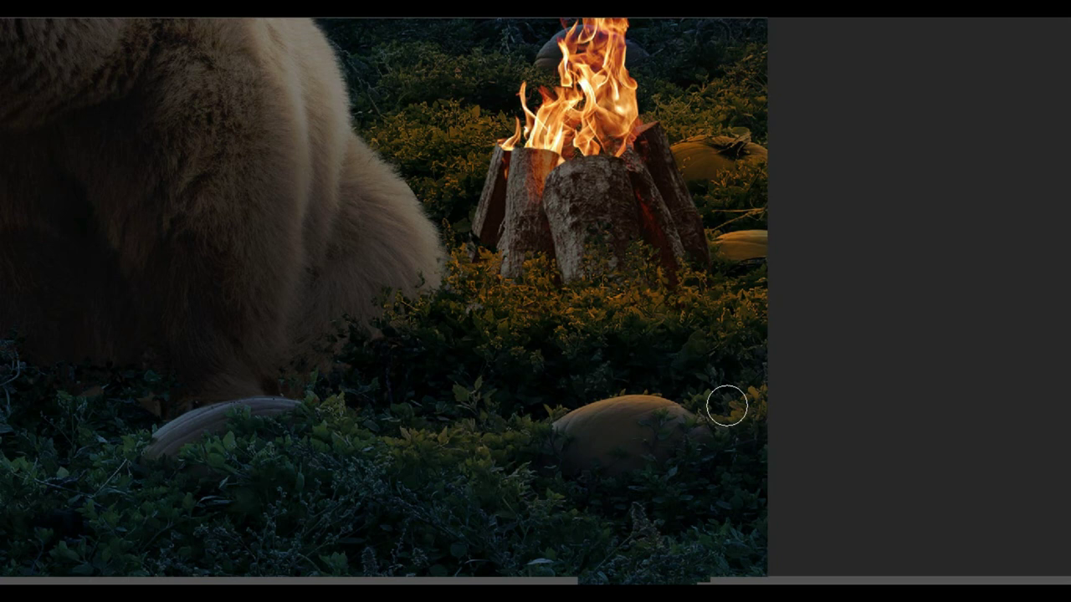
left_click_drag(728, 280, 777, 422)
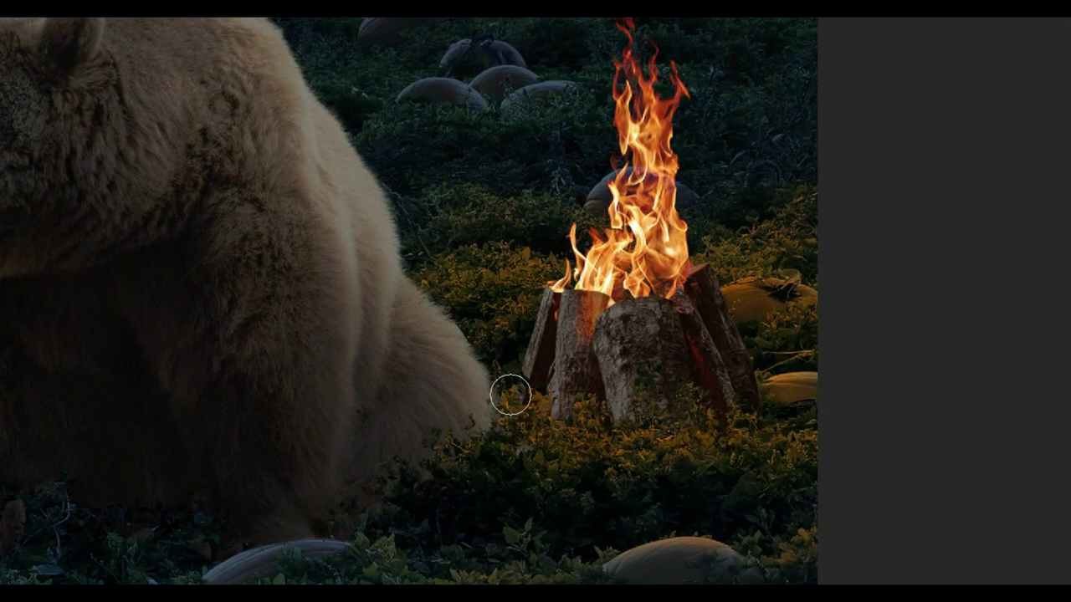
key("ctrl+minus")
key("ctrl+0")
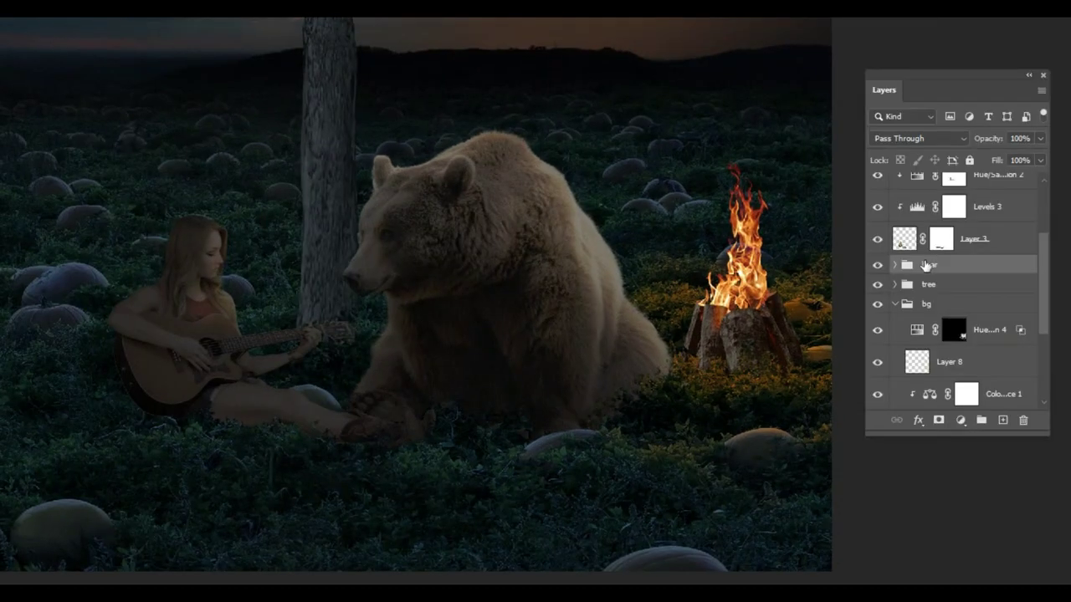
Group Layer 3 and the girl's adjustment layers into a group named girl
left_click(897, 305)
left_click(877, 283)
left_click(962, 283)
left_click(932, 224, "shift")
key("ctrl+g")
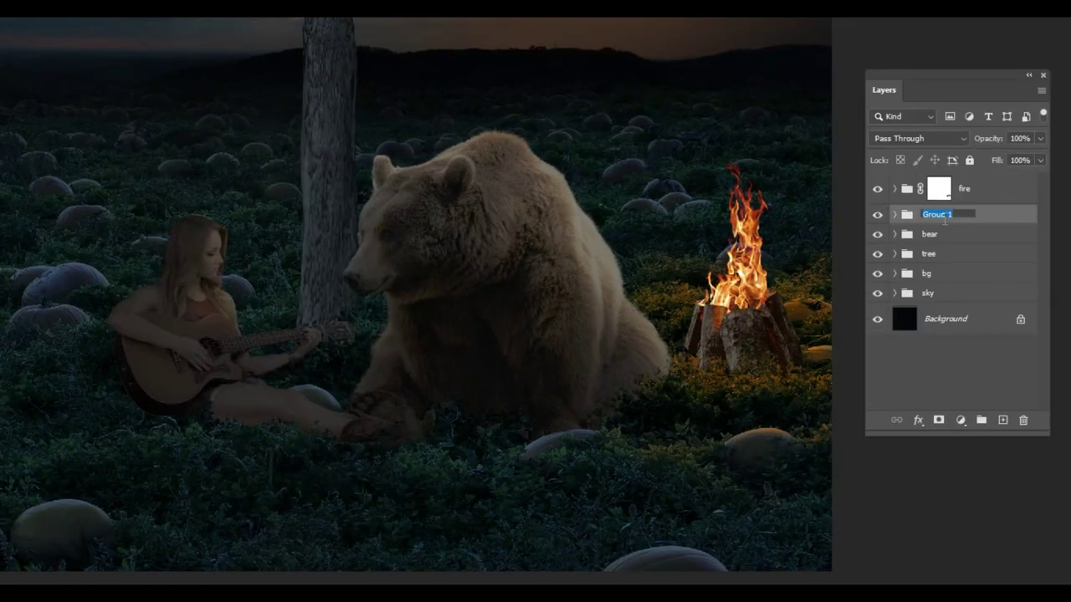
Add a colorized Hue/Saturation layer to the bear group with a saturated orange tint
left_click(894, 234)
left_click(1003, 260)
left_click(876, 260)
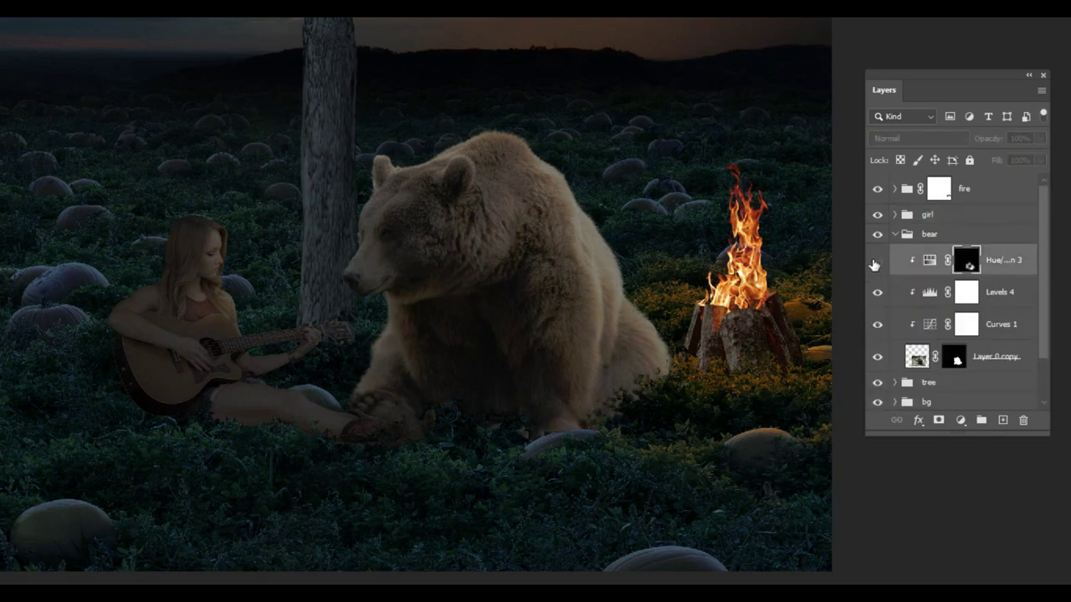
left_click(959, 420)
left_click(984, 268)
left_click(890, 321)
left_click_drag(859, 269, 969, 269)
left_click_drag(813, 241, 830, 239)
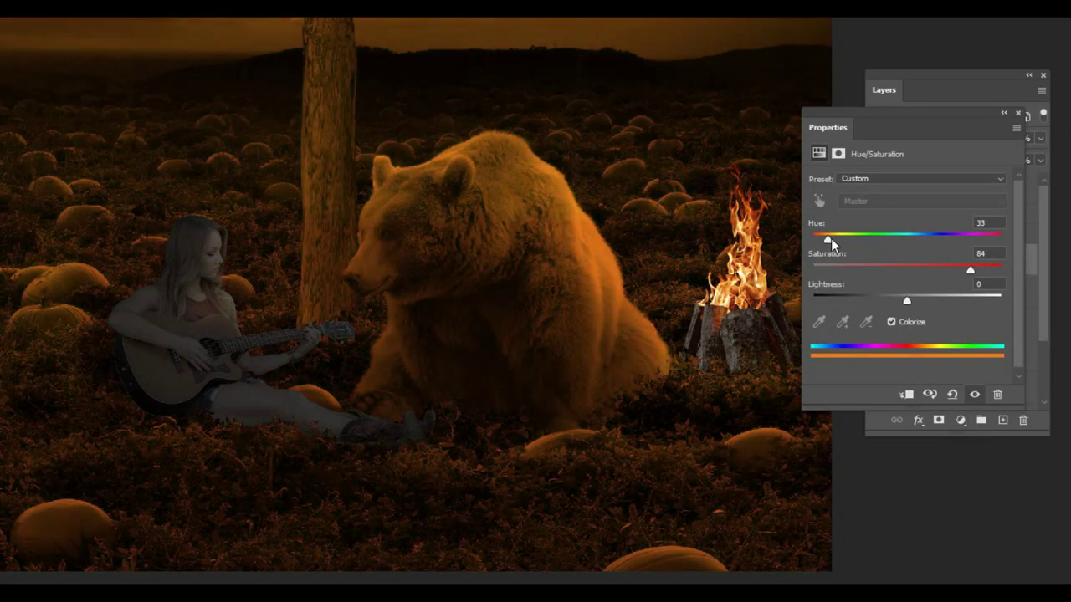
left_click(1017, 112)
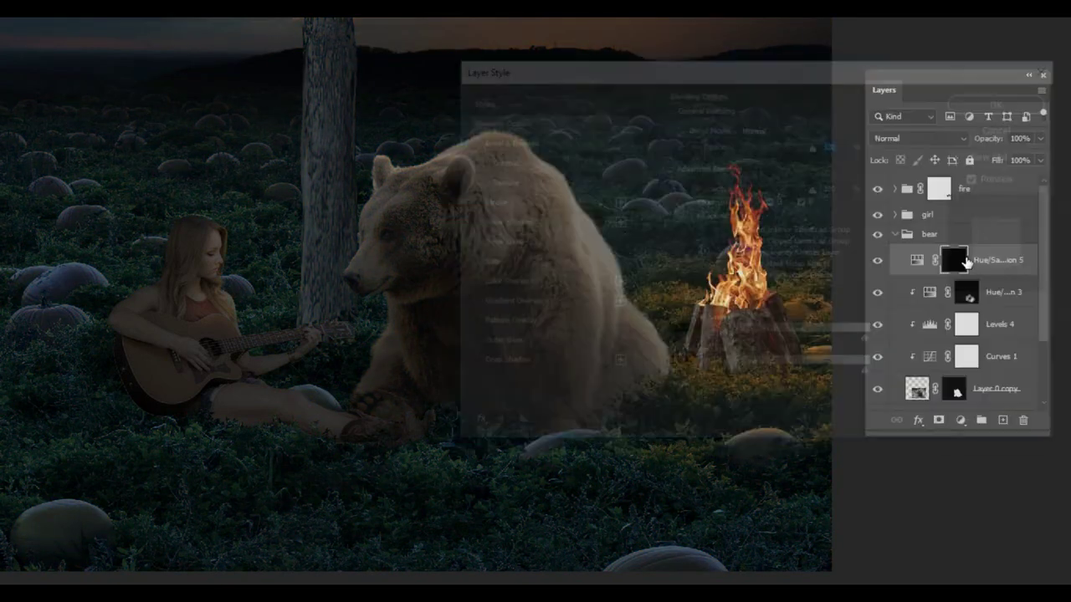
Use Blend If on the bear tint so it affects only the lighter fur
double_click(1034, 259)
left_click_drag(913, 61, 112, 29)
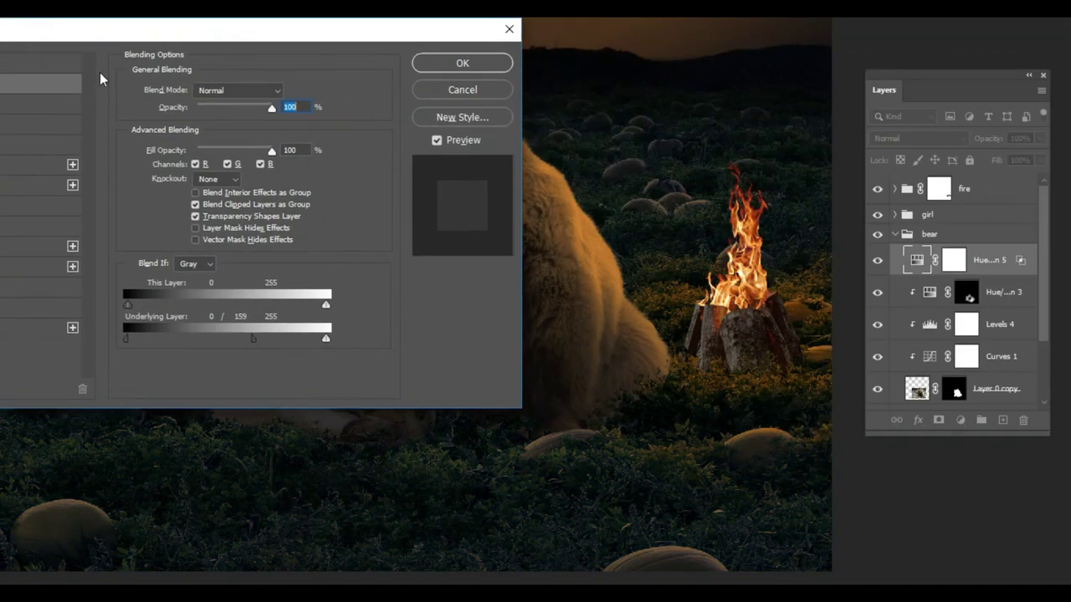
left_click_drag(127, 338, 72, 333)
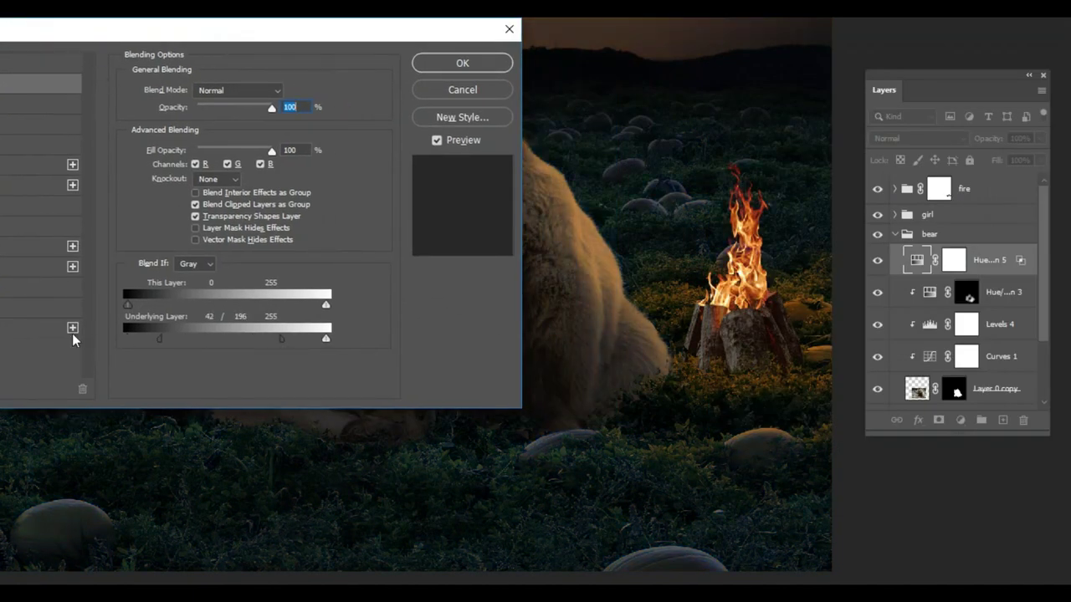
left_click_drag(280, 337, 225, 336)
Clip the orange tint to the bear and invert its mask to hide it
left_click(465, 57)
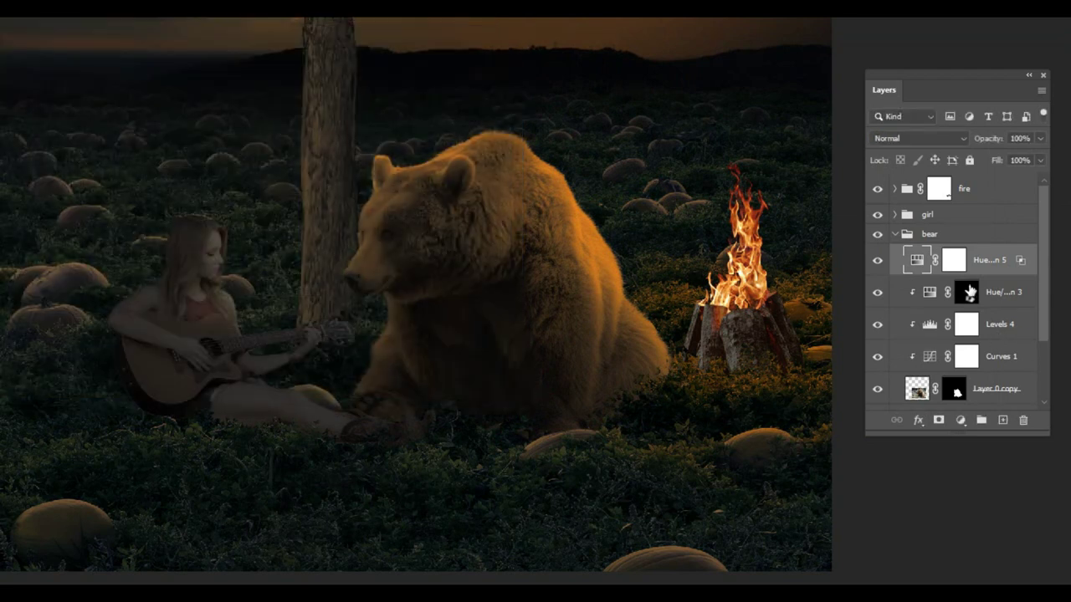
left_click(959, 269, "alt")
key("ctrl+i")
scroll(562, 202, "up", 3)
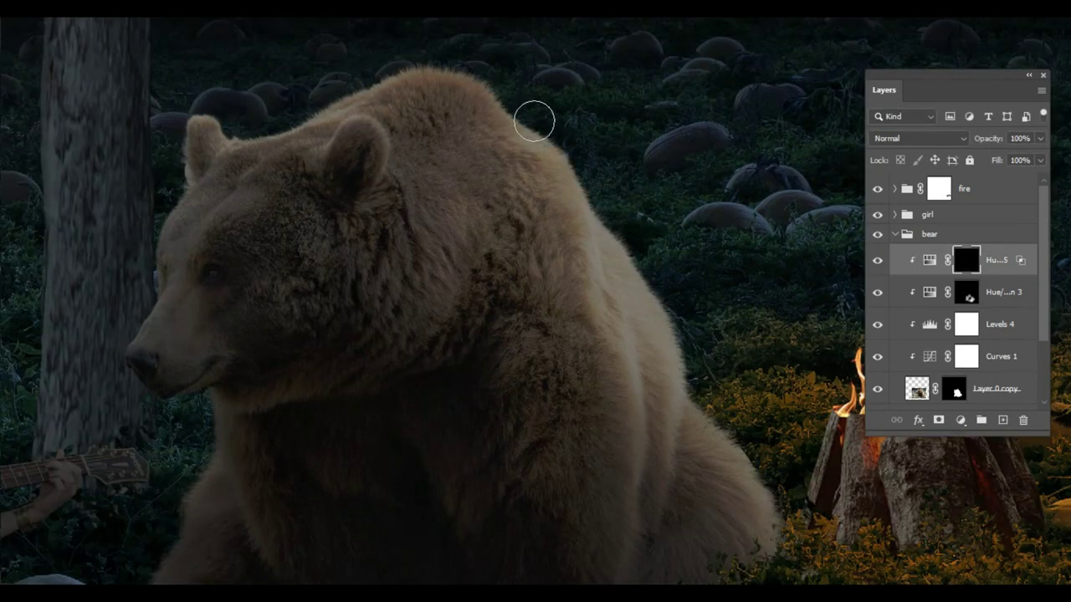
key("f")
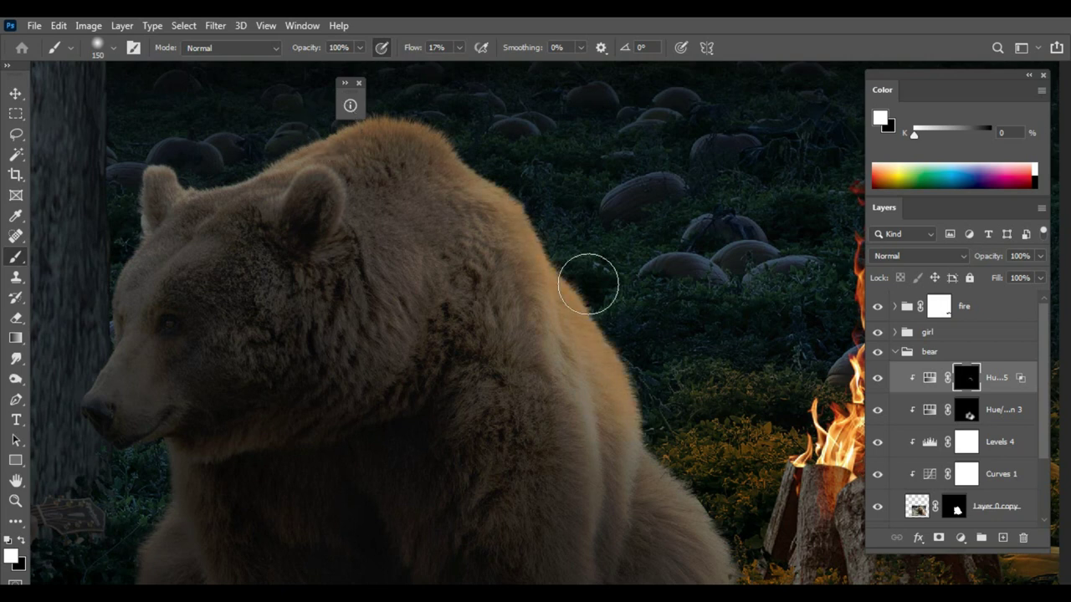
Zoom in and out to check the tint along the bear's fire-facing edge
scroll(585, 289, "down", 2)
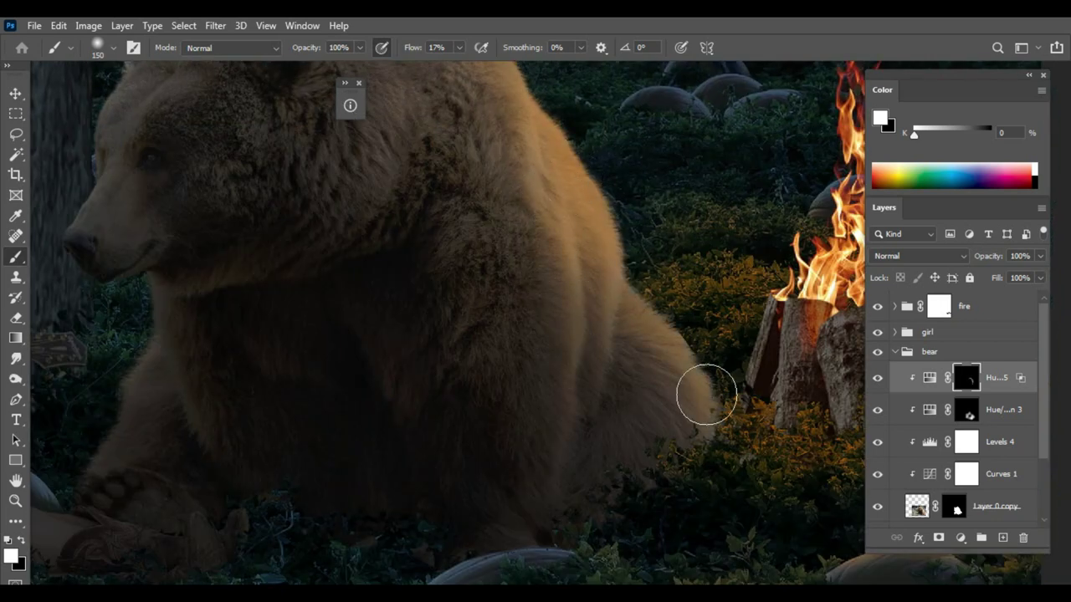
scroll(707, 393, "down", 3)
scroll(648, 313, "up", 3)
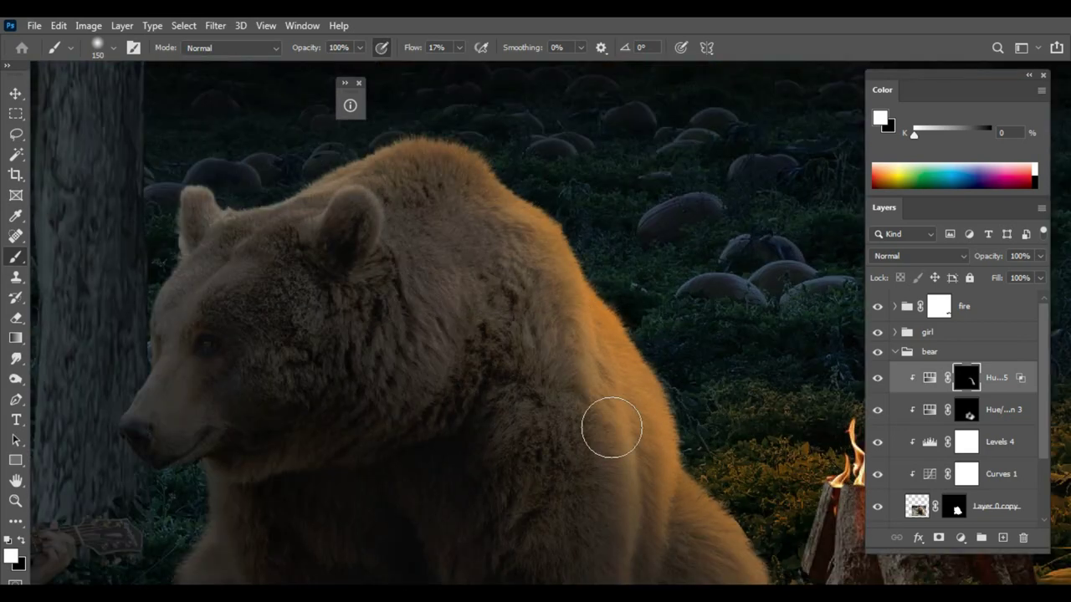
scroll(612, 427, "down", 1)
scroll(711, 375, "down", 3)
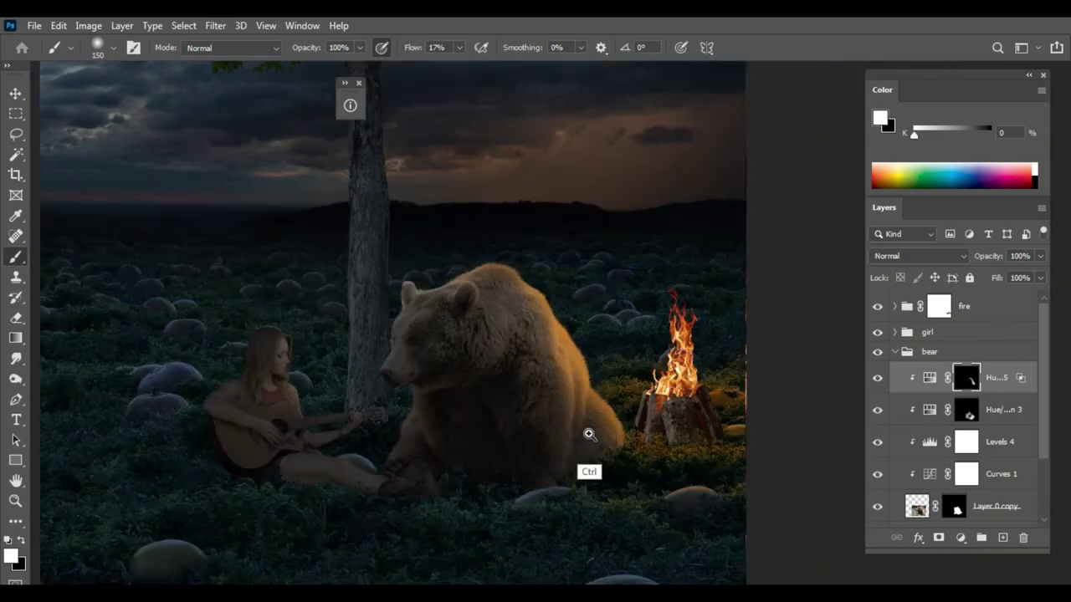
scroll(588, 432, "up", 3)
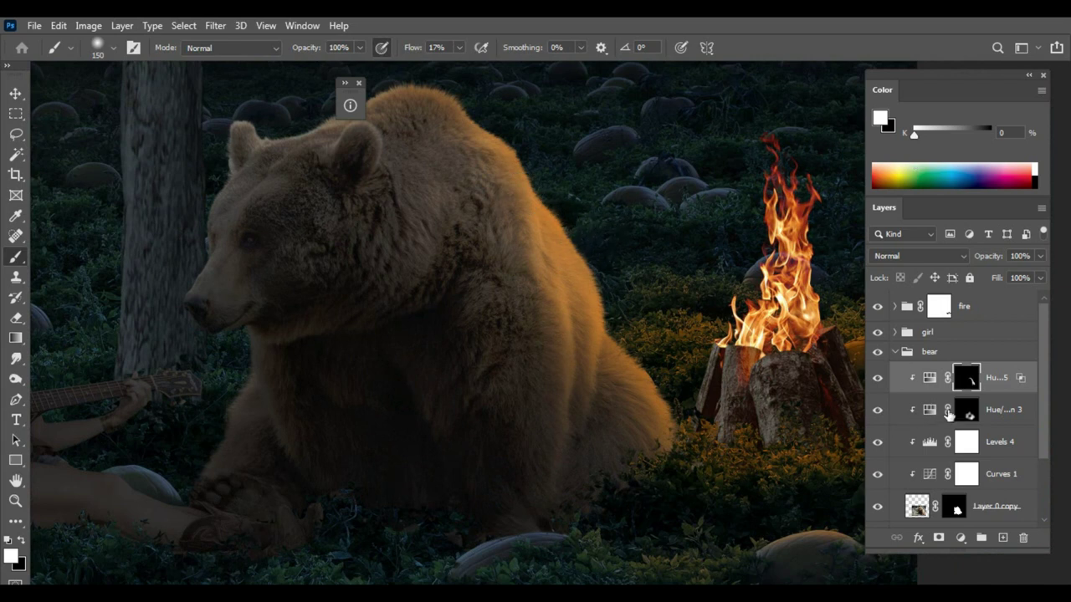
Add a new layer clipped to the bear, with white over orange paint colours
left_click(1002, 537)
left_click(675, 352, "alt")
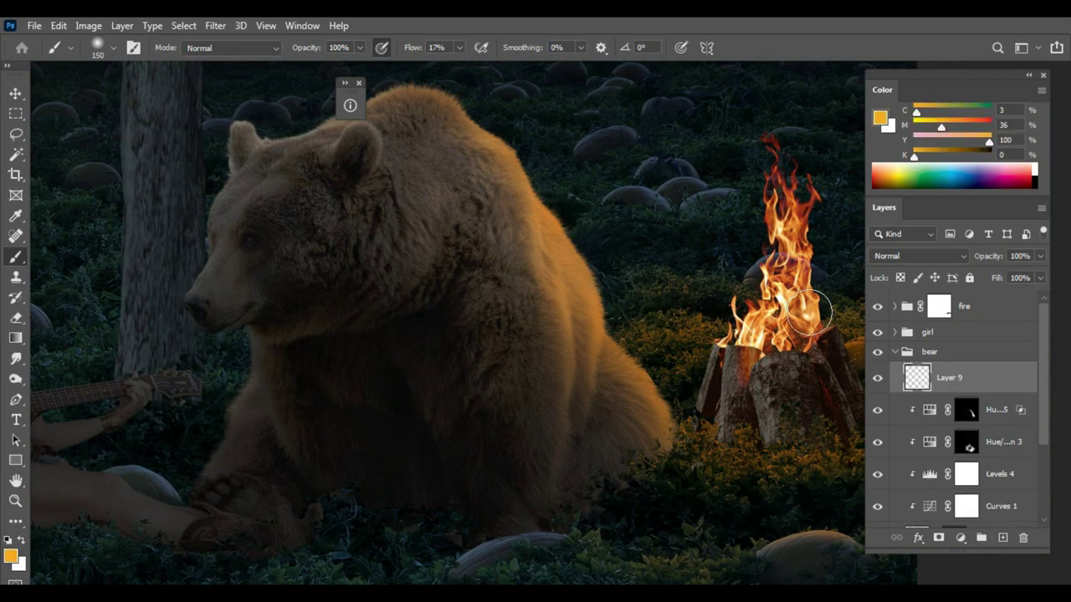
scroll(753, 276, "up", 2)
key("ctrl+alt+g")
key("x")
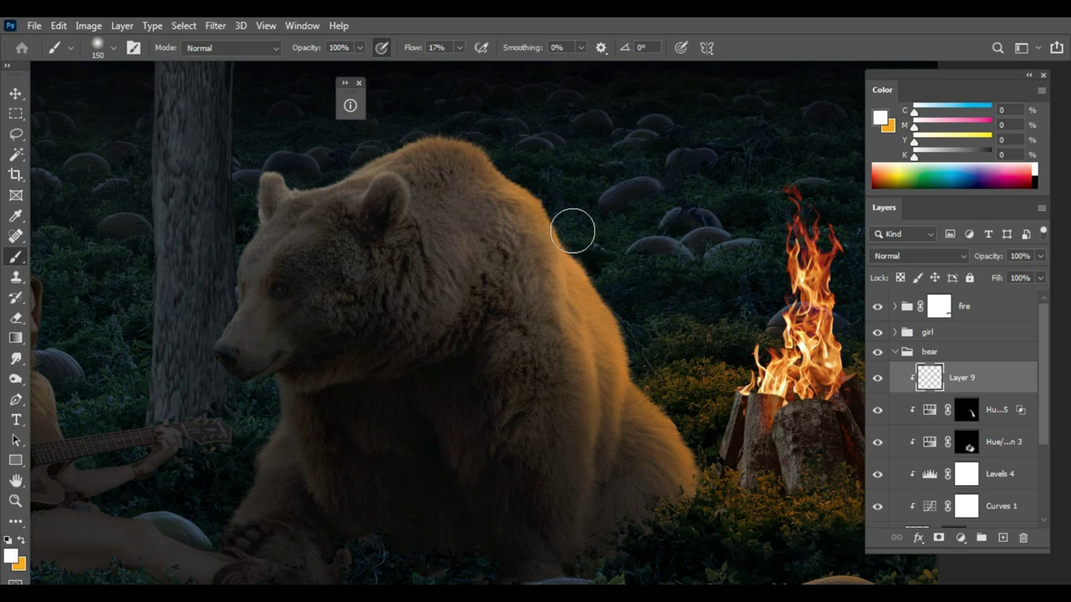
Paint white at 65% flow along the bear's fire-facing shoulder and lower edge
left_click_drag(458, 47, 497, 67)
key("bracketleft")
key("bracketleft")
key("bracketleft")
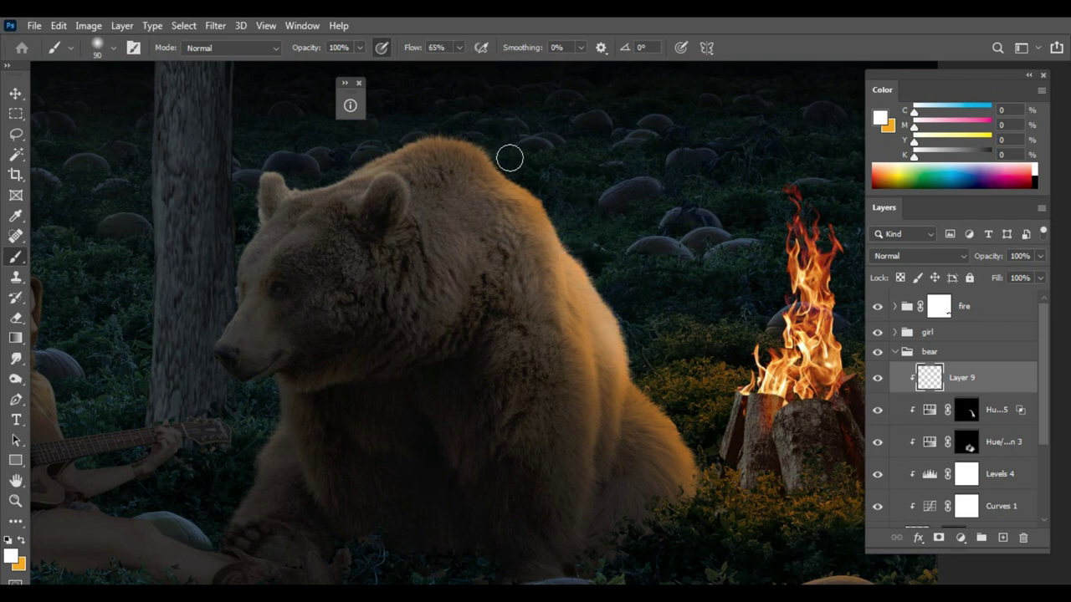
left_click_drag(561, 212, 610, 287)
left_click_drag(676, 410, 705, 518)
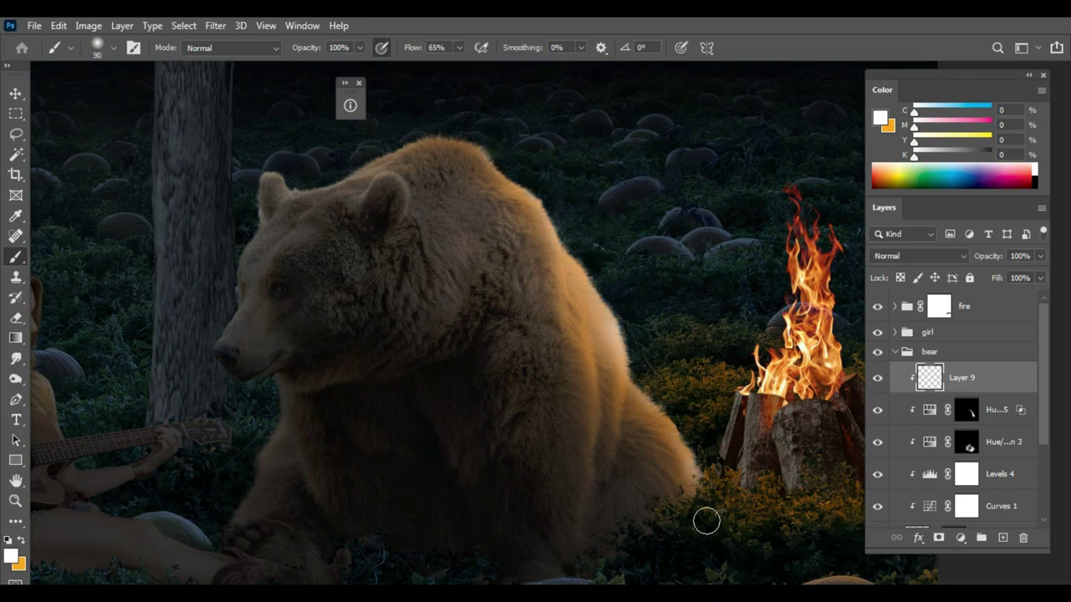
Set Blend If so the paint shows only over brighter underlying tones
double_click(1016, 378)
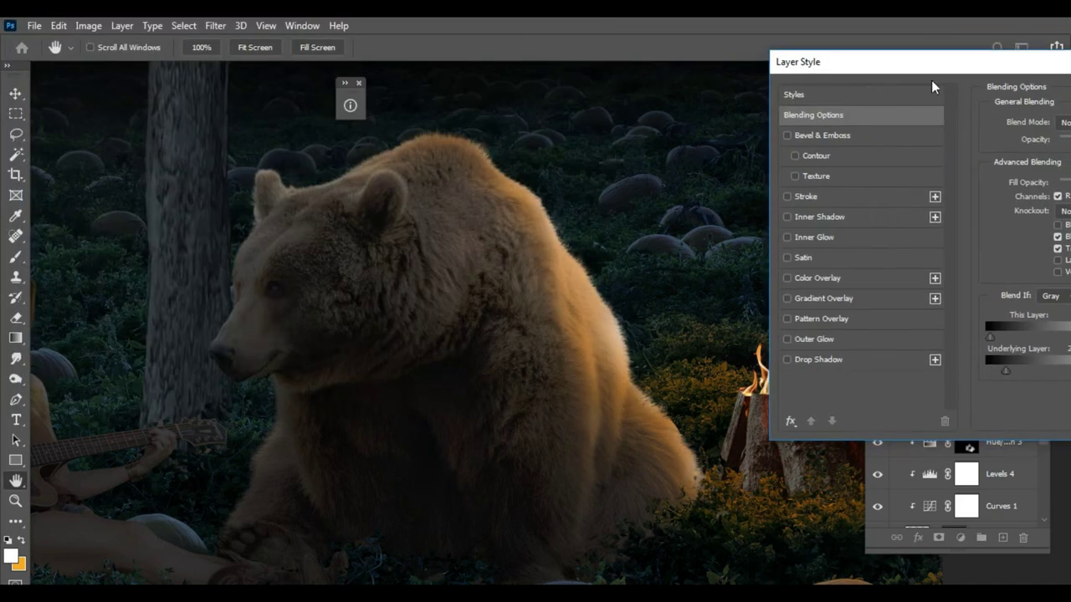
left_click_drag(951, 370, 1045, 372)
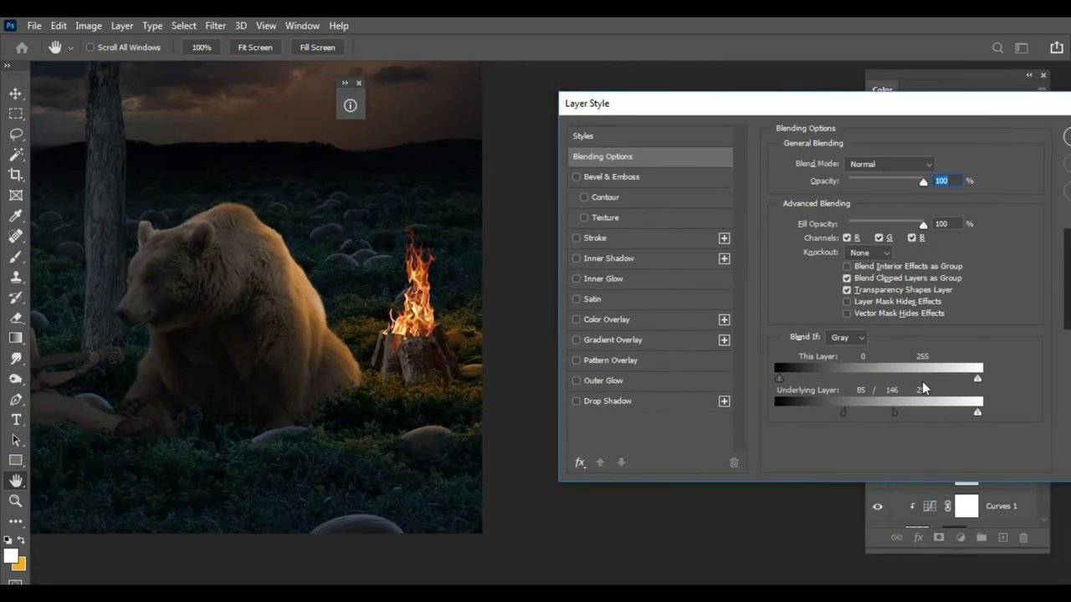
left_click_drag(826, 414, 837, 412)
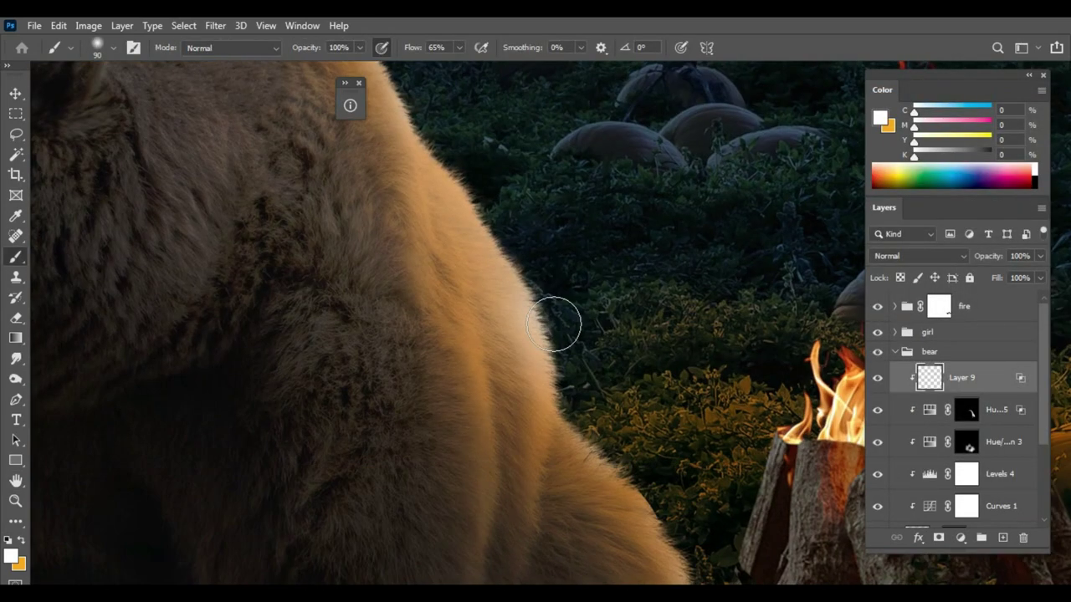
Erase excess paint, review the whole bear, then delete the rim-light layer
key("e")
key("bracketright")
key("bracketright")
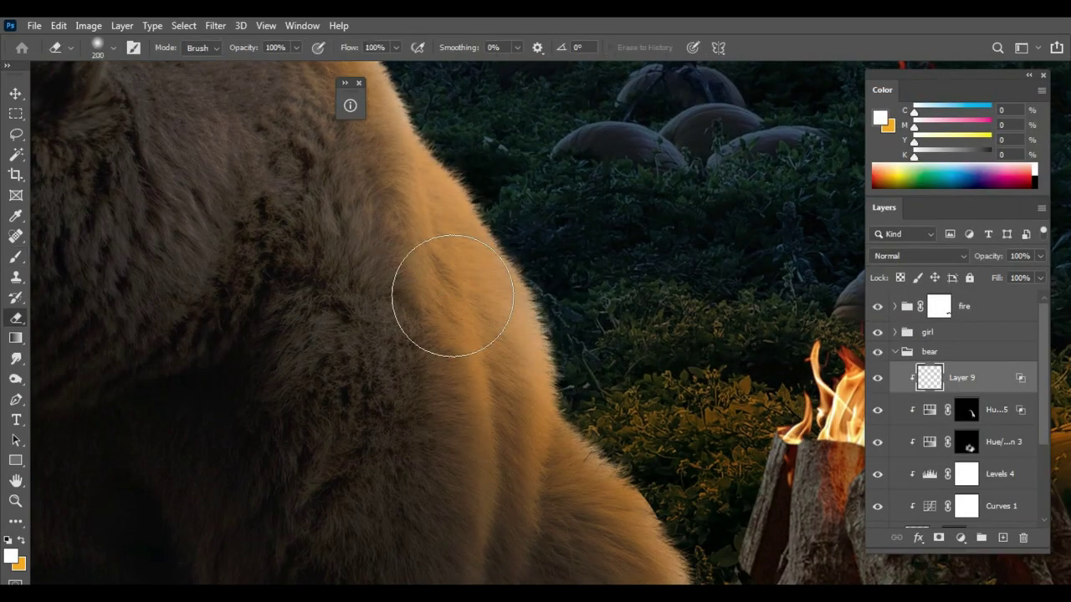
key("ctrl+minus")
key("ctrl+minus")
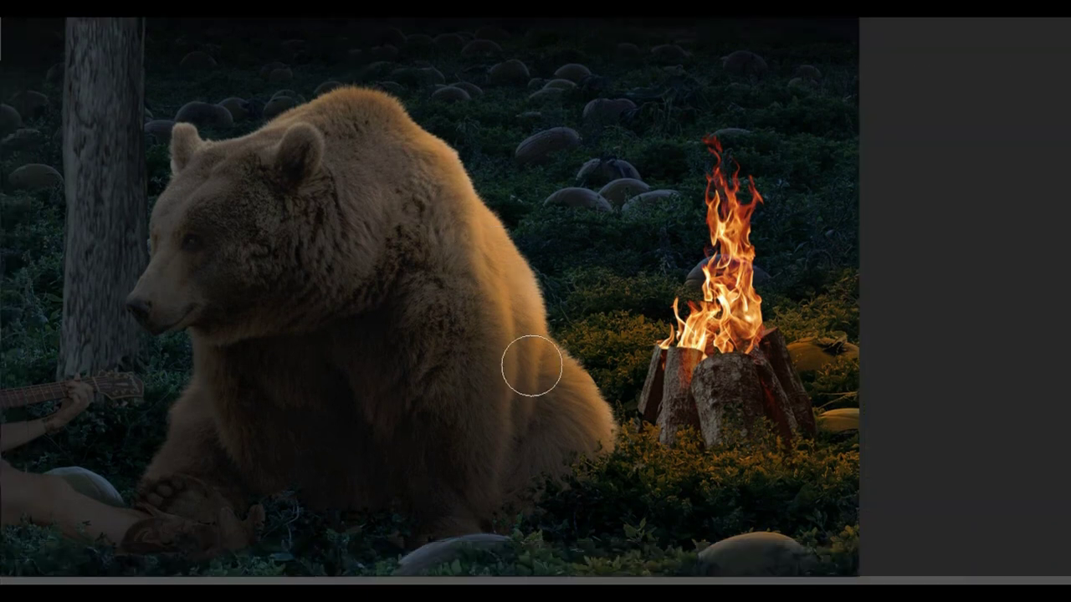
scroll(657, 368, "up", 2)
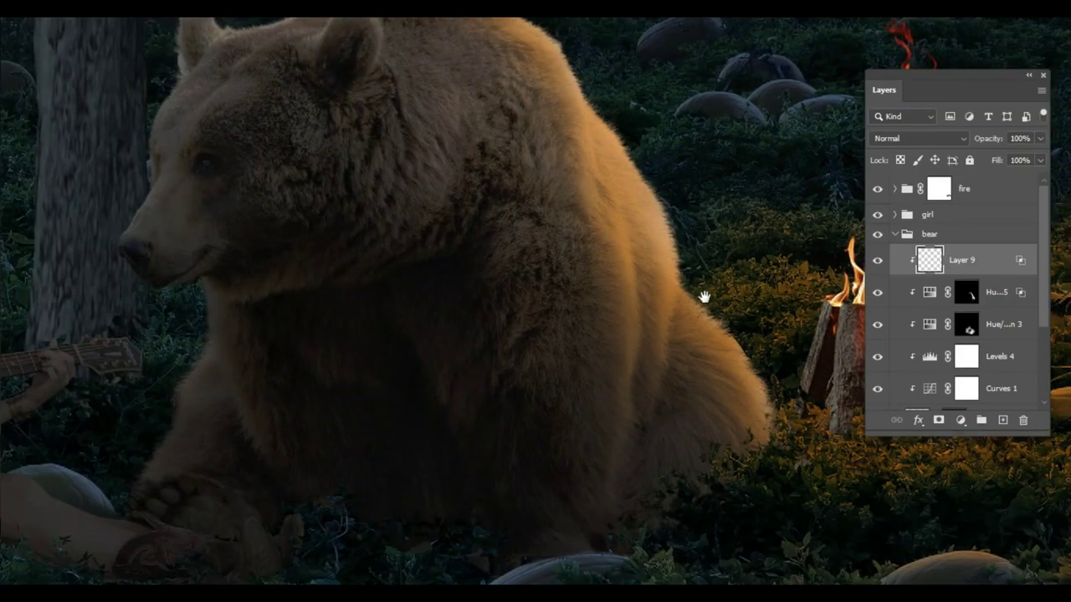
key("Delete")
Add a white Solid Color fill clipped to the bear, with Blend If limiting it to highlights
left_click(960, 420)
left_click(979, 143)
left_click(1009, 215)
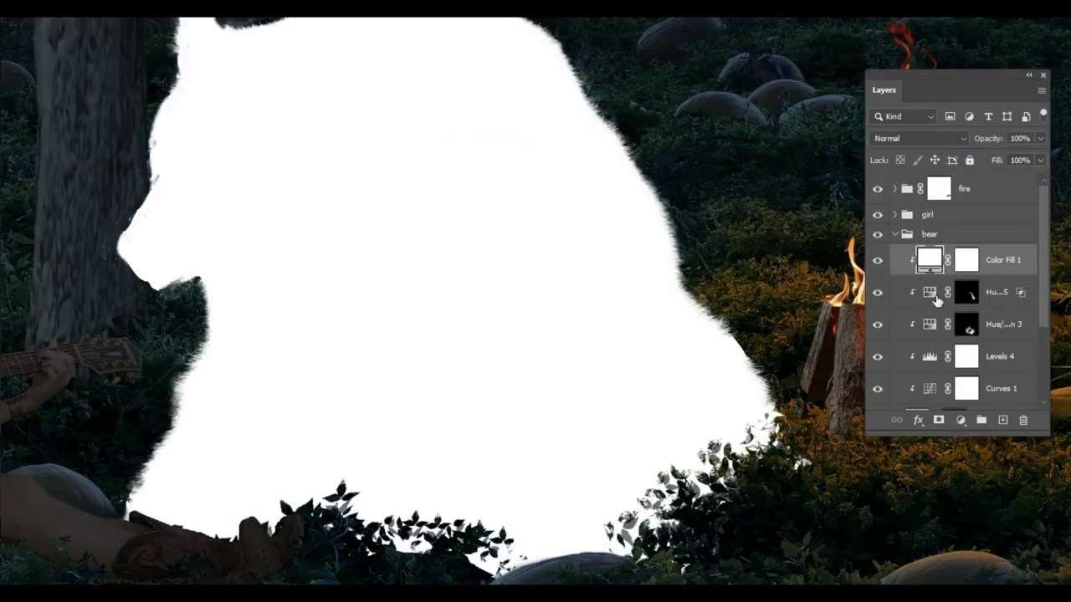
double_click(1012, 261)
mouse_move(669, 418)
left_mouse_down()
mouse_move(829, 421)
mouse_move(728, 419)
mouse_move(778, 420)
left_mouse_up()
scroll(205, 258, "up", 2)
left_click(1005, 142)
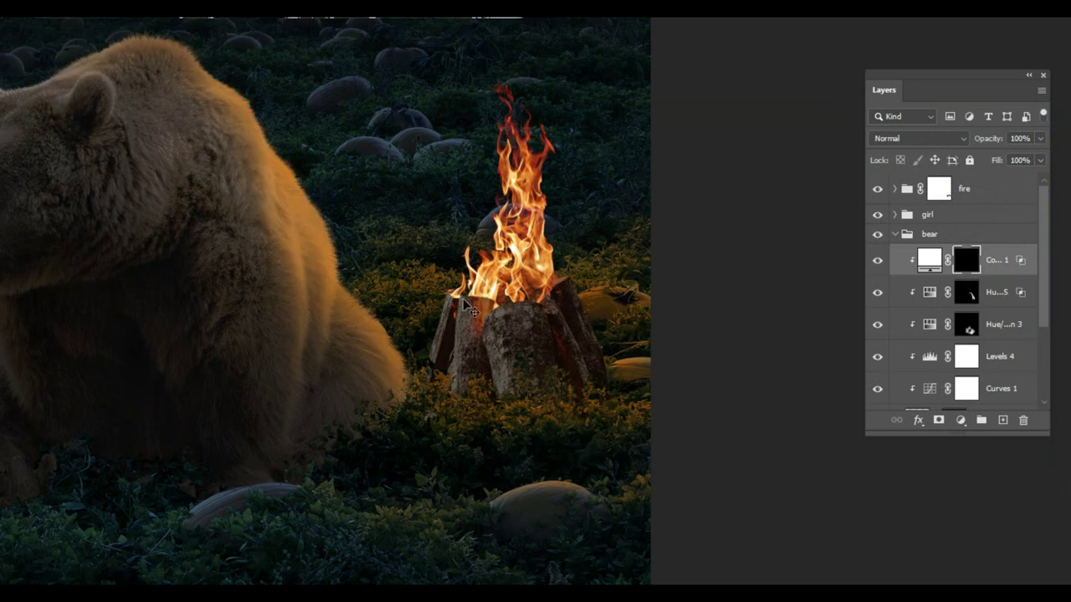
Brush the white highlight onto the mask along the bear's fire-lit back edge
scroll(552, 315, "up", 3)
left_click_drag(491, 312, 520, 443)
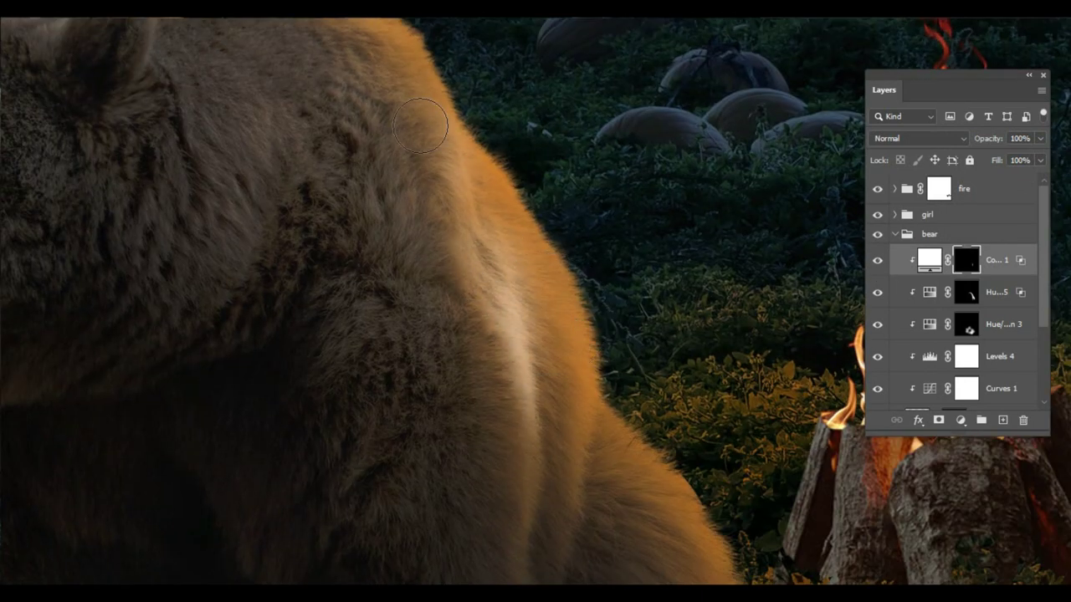
left_click_drag(501, 268, 443, 134)
left_click_drag(539, 339, 521, 263)
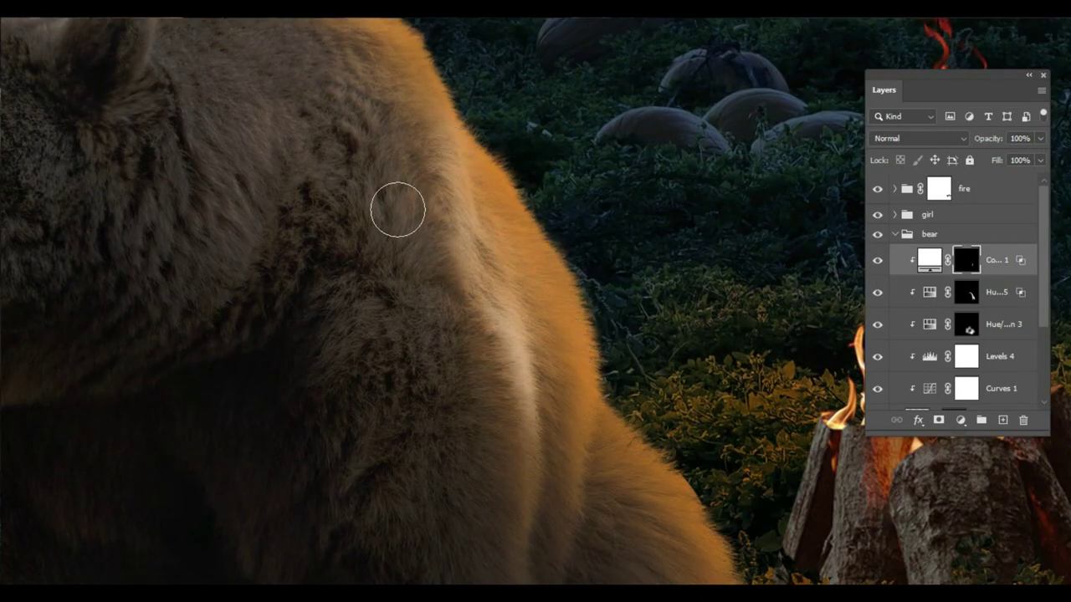
left_click_drag(539, 213, 483, 99)
mouse_move(594, 287)
left_mouse_down()
mouse_move(593, 311)
mouse_move(540, 255)
left_mouse_up()
scroll(480, 145, "up", 5)
scroll(521, 167, "down", 3)
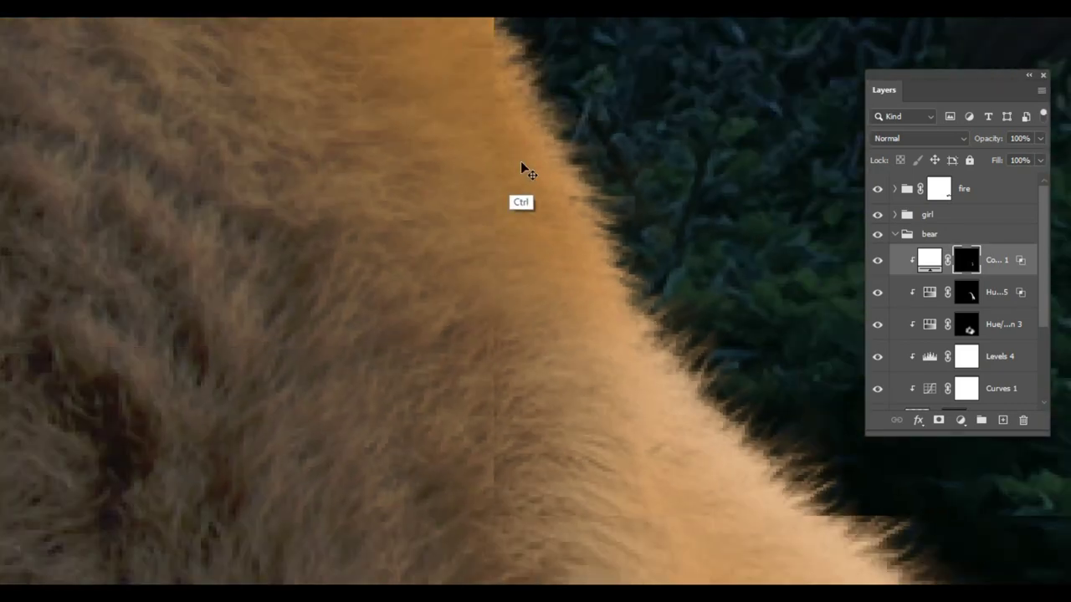
scroll(520, 168, "down", 5)
scroll(524, 175, "down", 1)
scroll(530, 358, "up", 5)
scroll(597, 316, "up", 1)
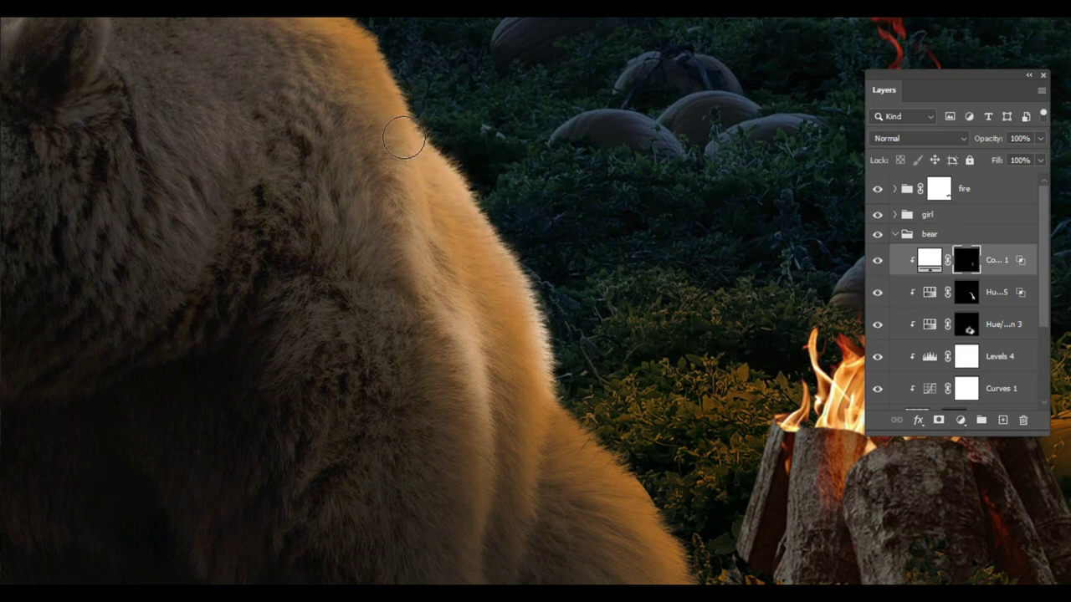
scroll(502, 306, "down", 3)
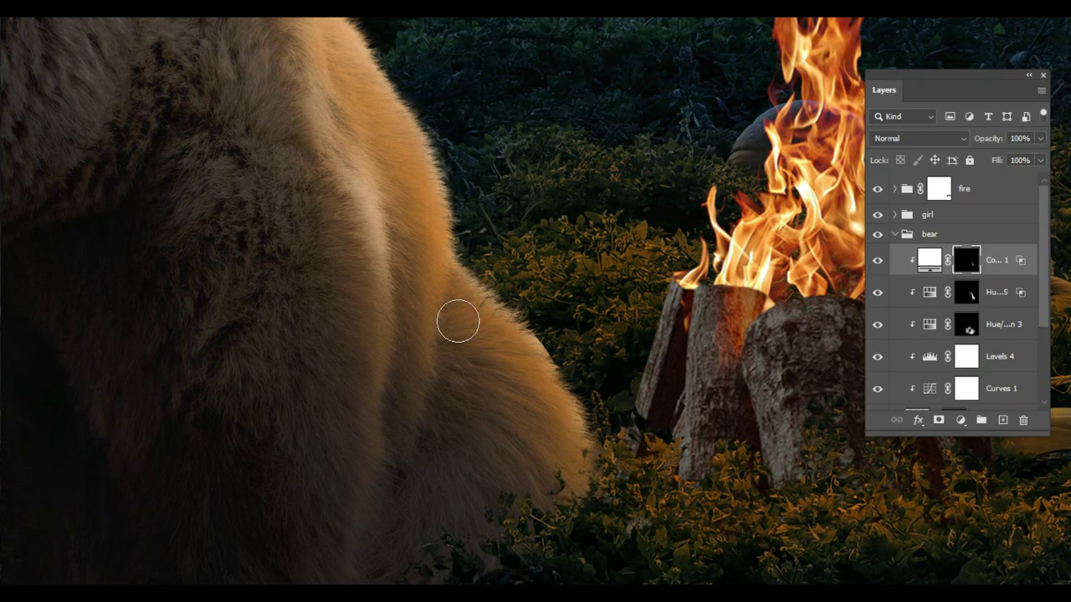
Lower the bear's Hue/Saturation hue to about 24 for a redder tint
key("ctrl+minus")
key("ctrl+minus")
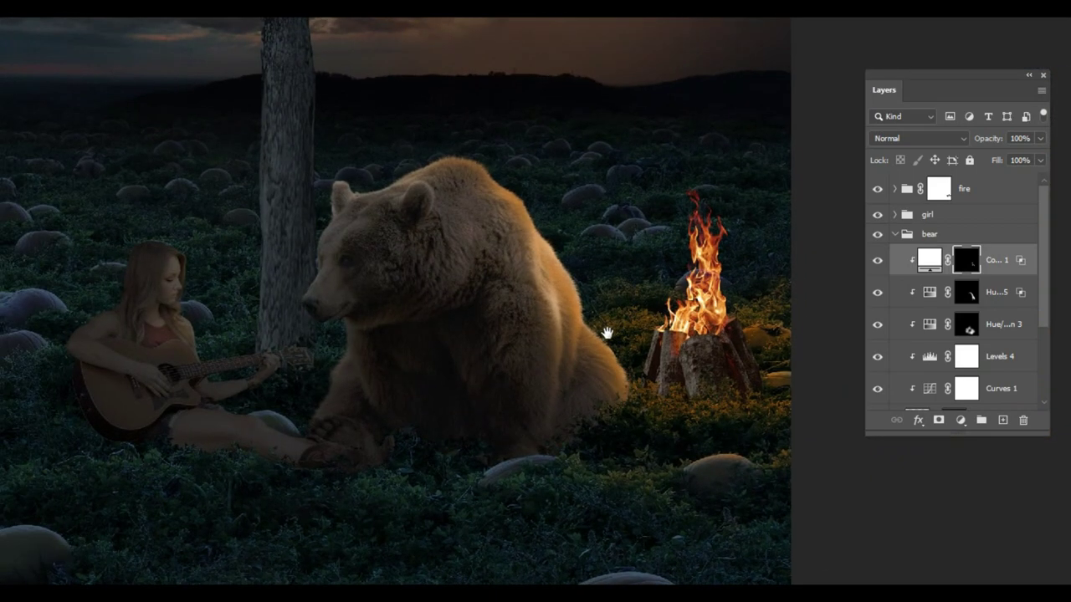
key("ctrl+minus")
key("ctrl+plus")
key("ctrl+plus")
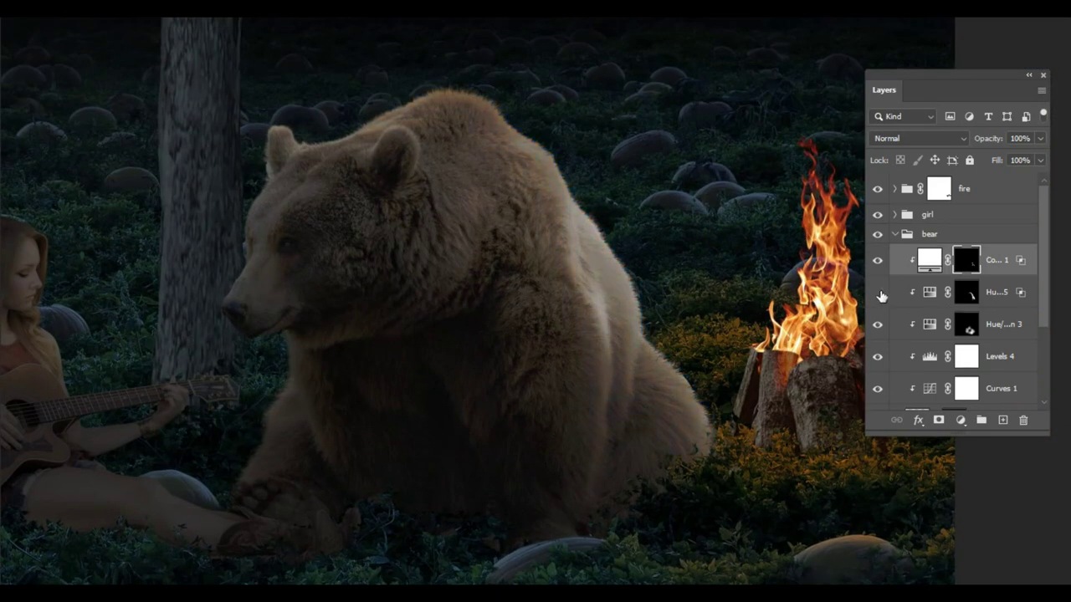
double_click(928, 292)
left_click_drag(836, 237, 829, 242)
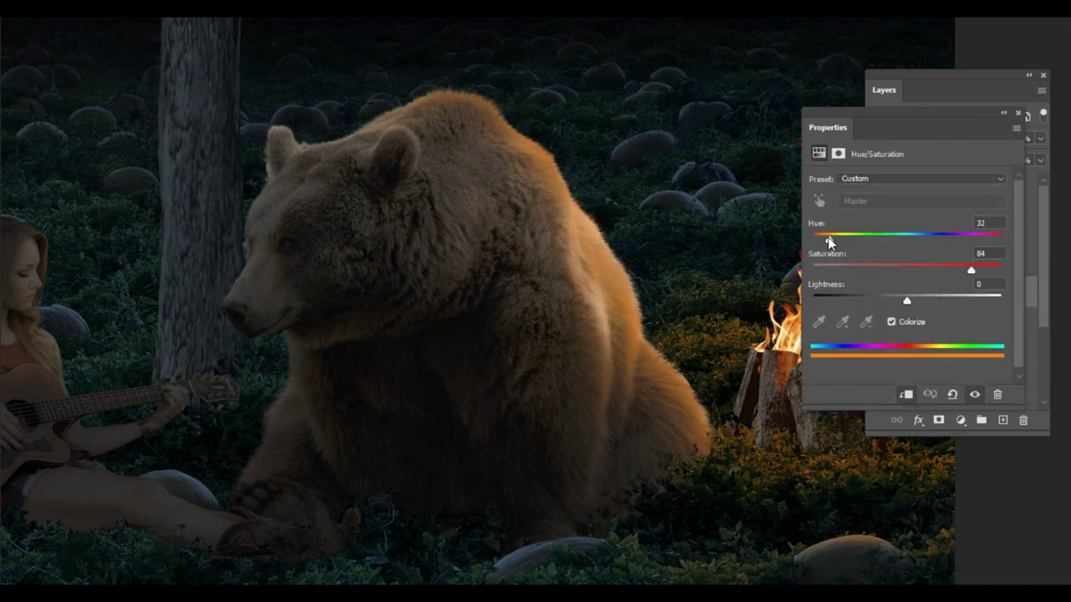
key("ctrl+0")
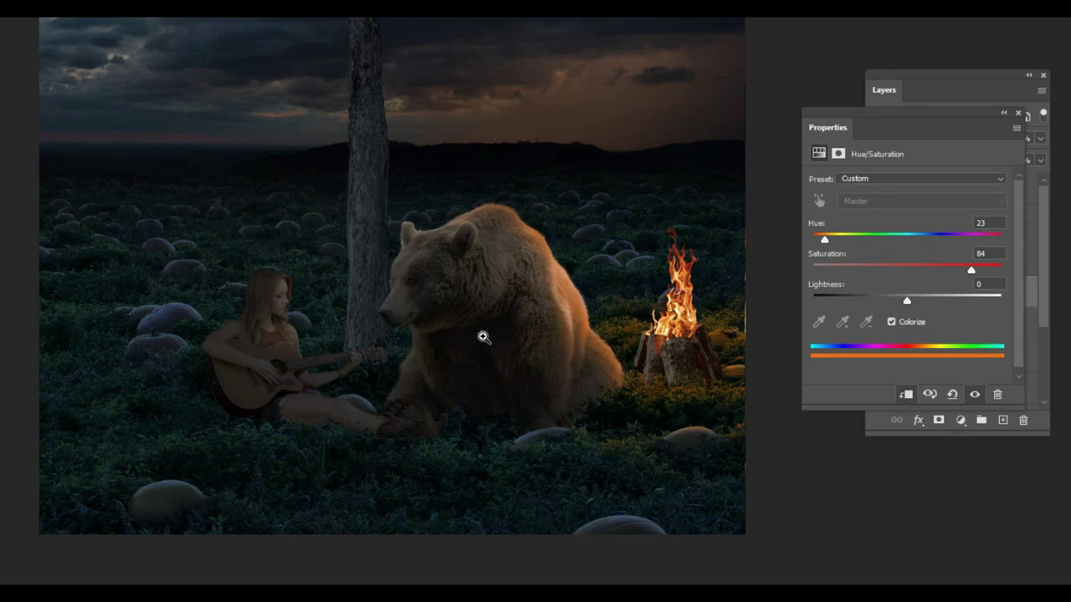
left_click(483, 334)
left_click(1018, 112)
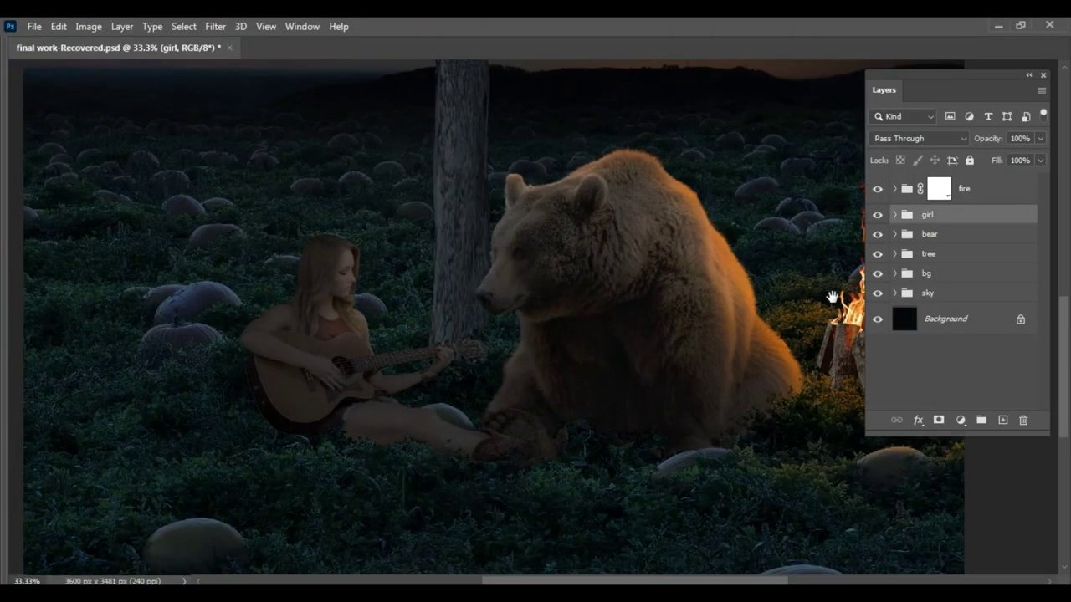
Target the girl's Hue/Saturation 2 mask with a small Brush, zoomed in on her face
left_click(894, 214)
left_click(358, 305)
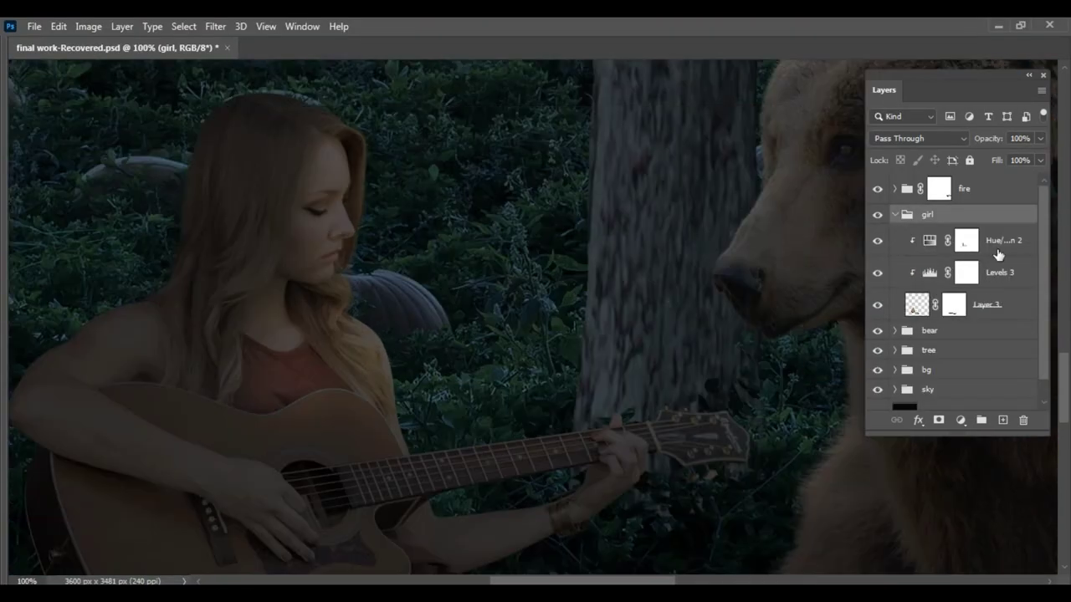
left_click(965, 241)
key("ctrl+plus")
key("ctrl+plus")
key("b")
key("ctrl+minus")
key("ctrl+minus")
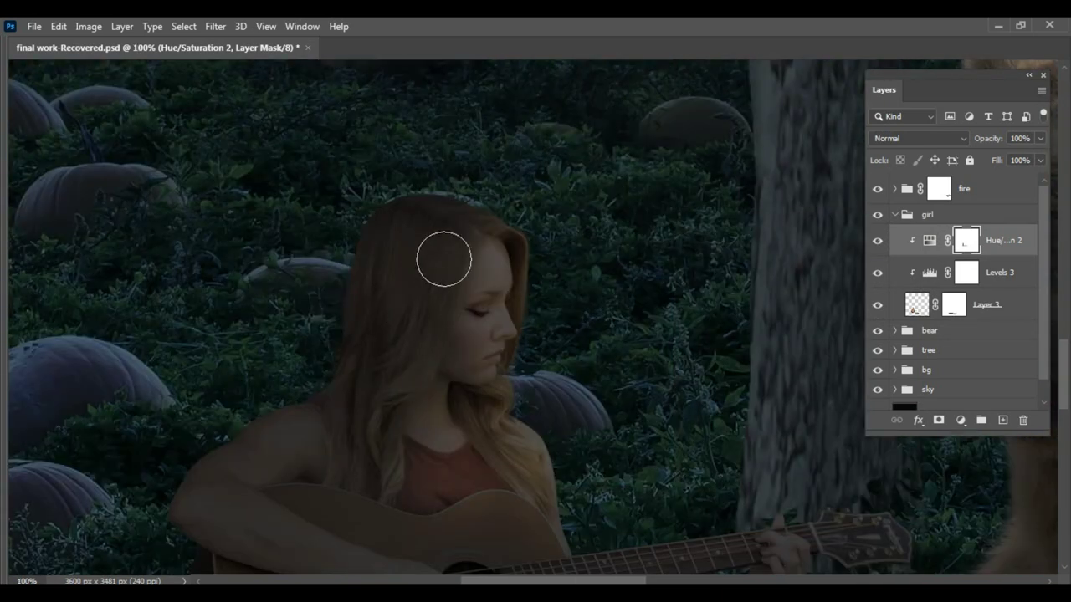
key("ctrl+plus")
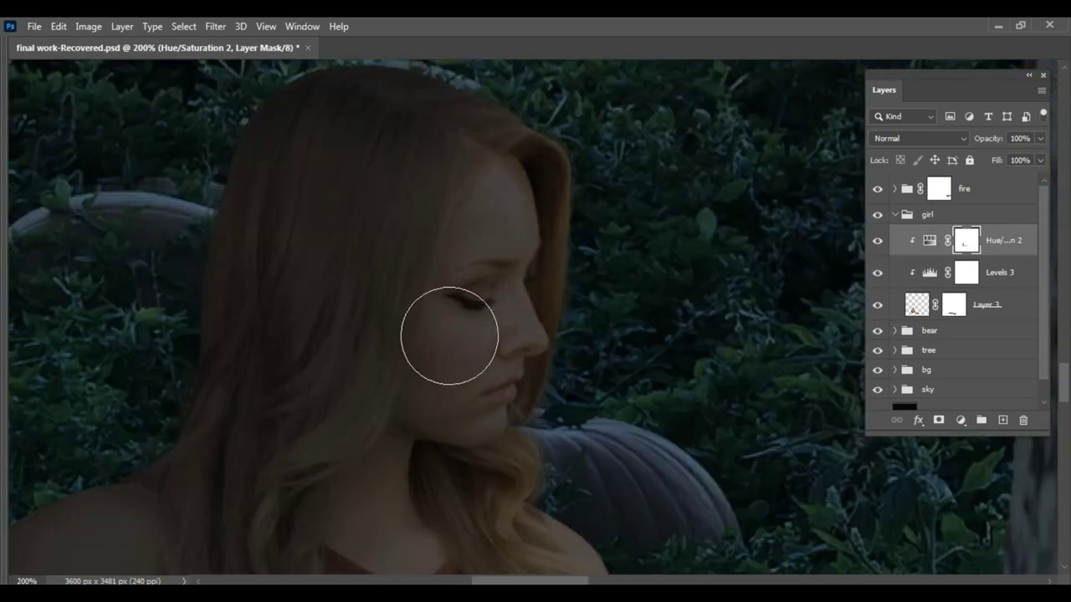
key("ctrl+plus")
key("bracketleft")
key("bracketleft")
key("bracketleft")
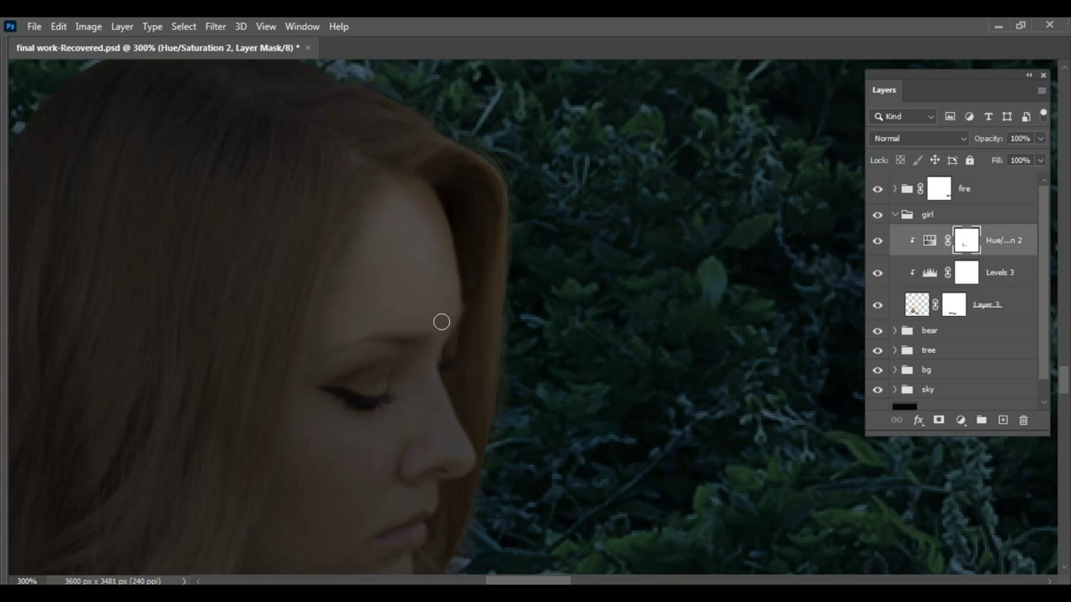
Fit the whole composition on screen and zoom to 33%
key("ctrl+minus")
key("ctrl+minus")
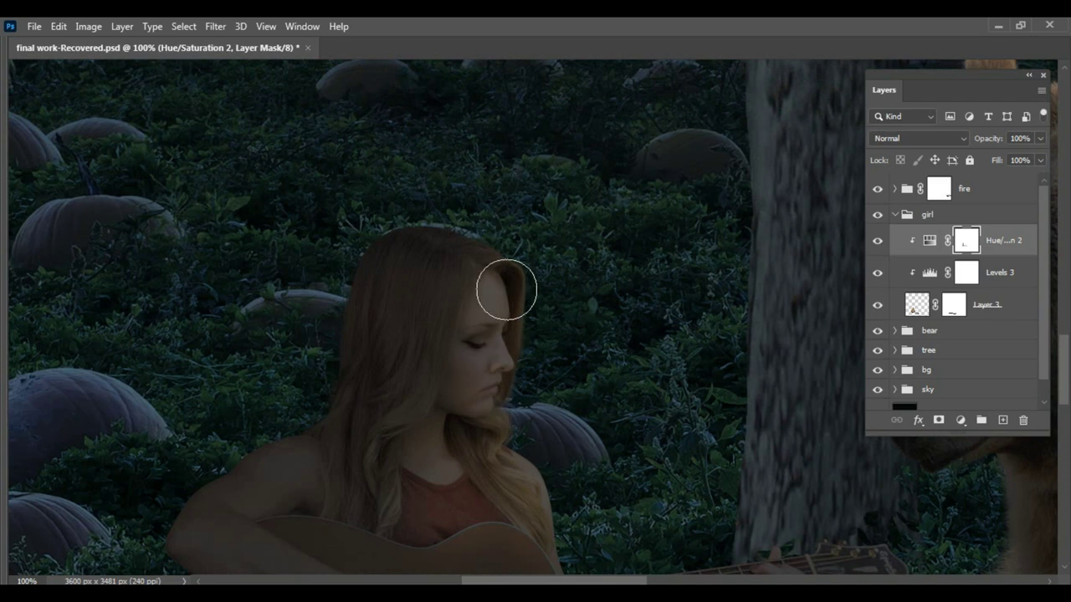
mouse_move(534, 342)
left_mouse_down()
mouse_move(510, 242)
mouse_move(480, 227)
left_mouse_up()
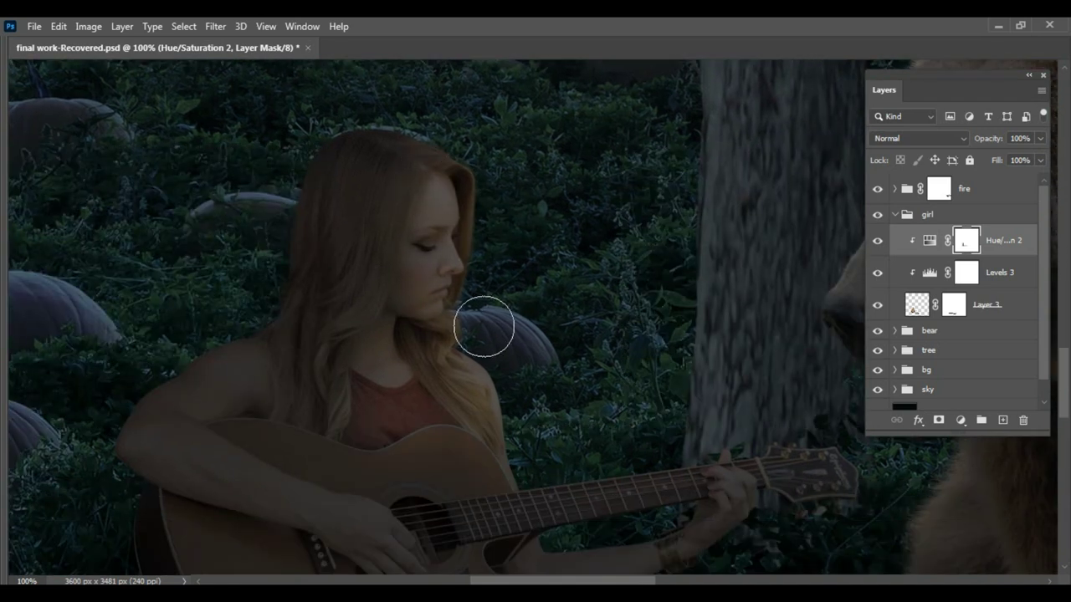
mouse_move(544, 401)
left_mouse_down()
mouse_move(518, 393)
mouse_move(510, 466)
left_mouse_up()
key("ctrl+0")
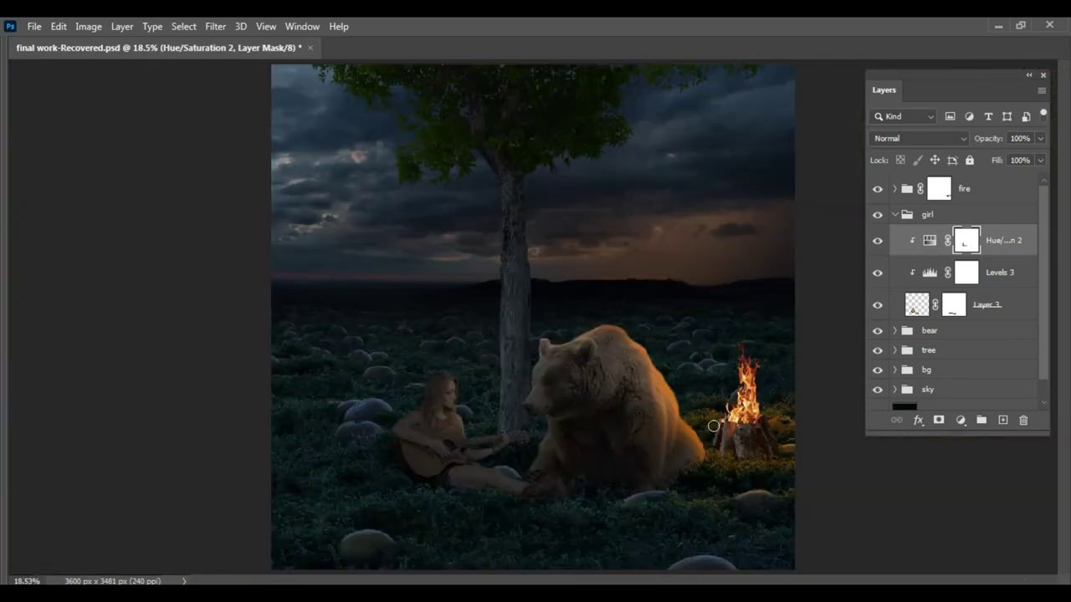
scroll(635, 410, "up", 2)
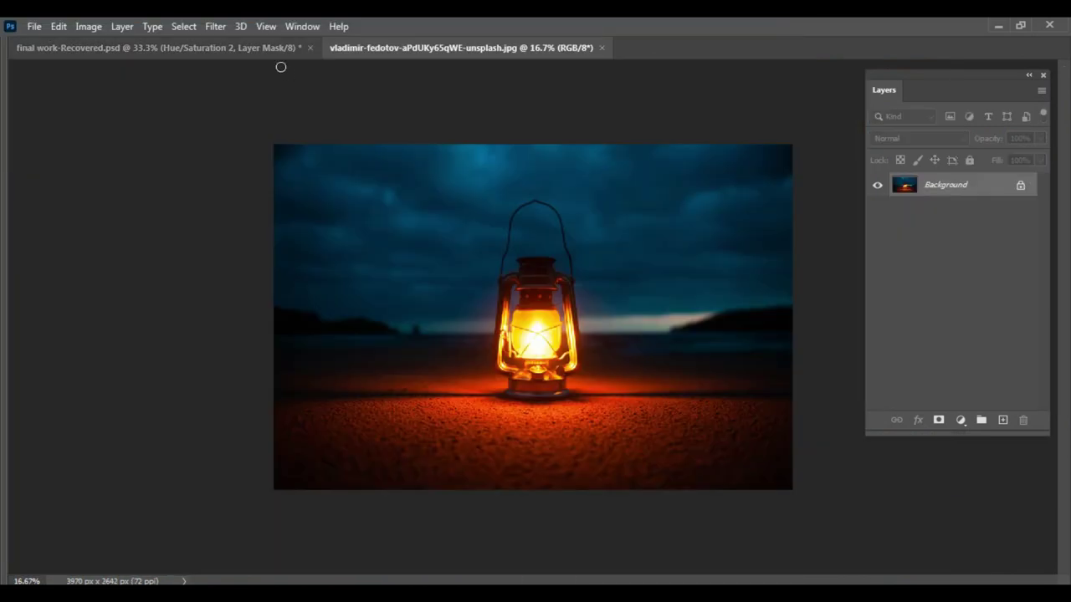
Open the lantern image and drag it into the composite
left_click(281, 47)
key("ctrl+s")
left_click(389, 48)
left_click_drag(347, 75, 605, 335)
Scale the lantern down and place it on the tree trunk
key("ctrl+t")
left_click_drag(630, 134, 435, 406)
left_click_drag(465, 473, 452, 323)
left_click_drag(485, 256, 466, 293)
left_click_drag(455, 339, 455, 326)
key("Return")
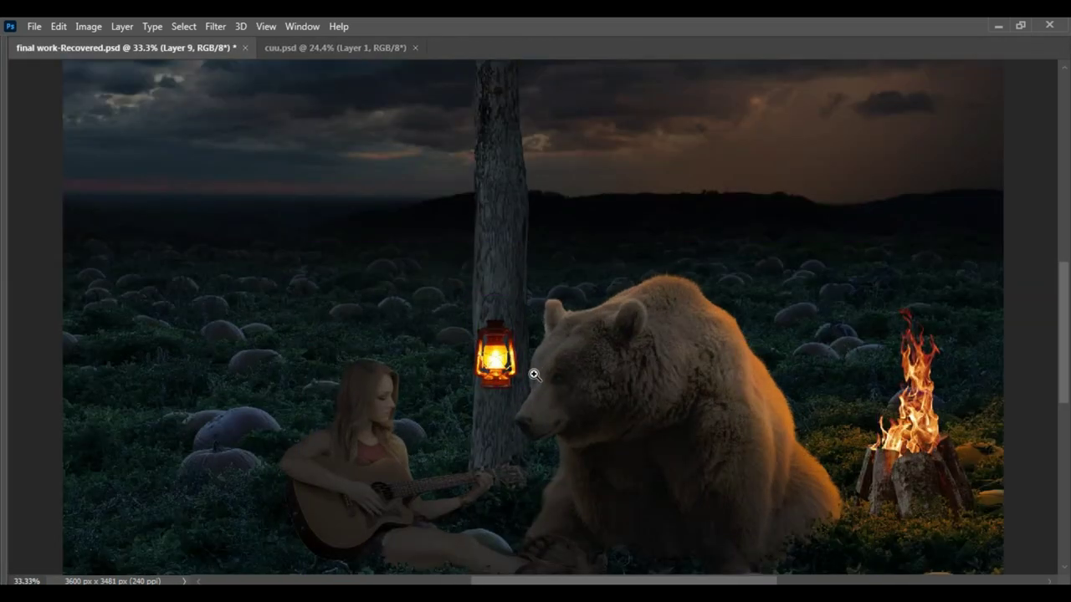
Move the lantern's Layer 9 out of and above the girl group
scroll(465, 347, "up", 2)
key("F7")
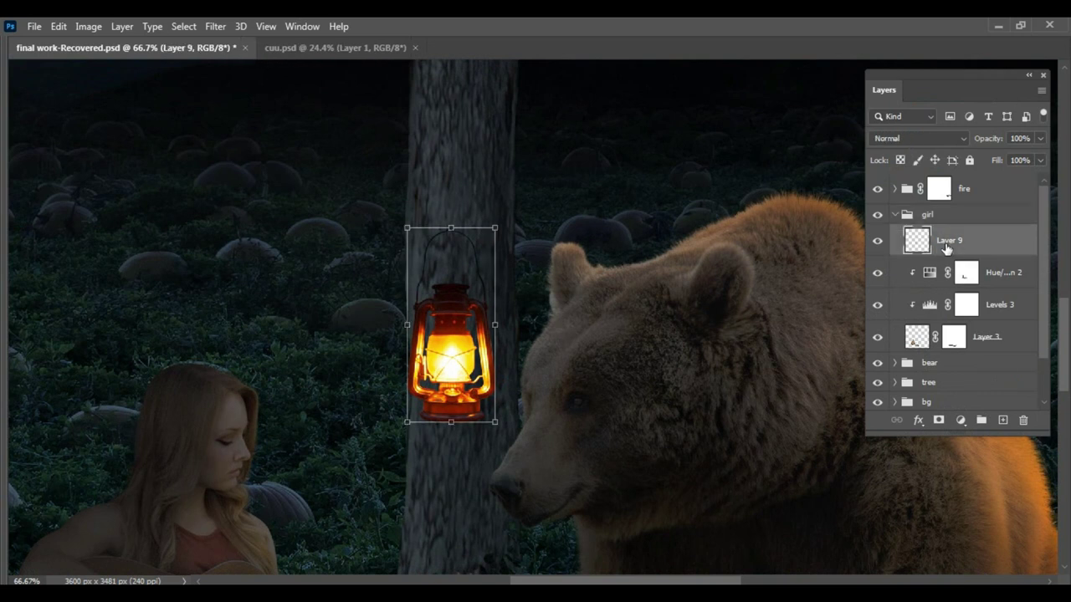
left_click_drag(941, 242, 956, 231)
left_click(895, 247)
mouse_move(454, 347)
left_mouse_down()
mouse_move(530, 138)
mouse_move(529, 301)
left_mouse_up()
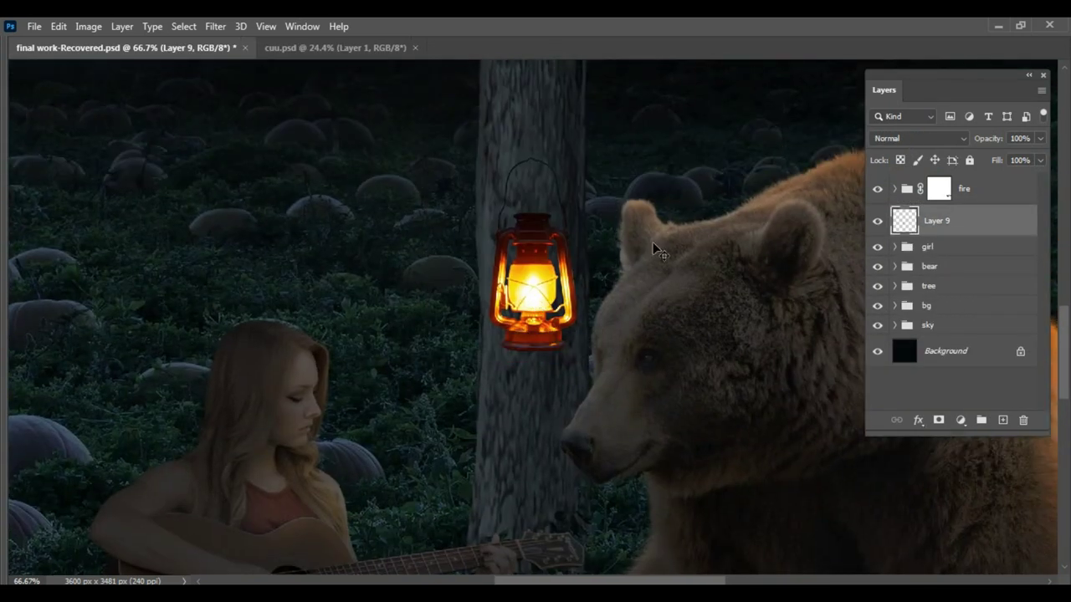
left_click(920, 286)
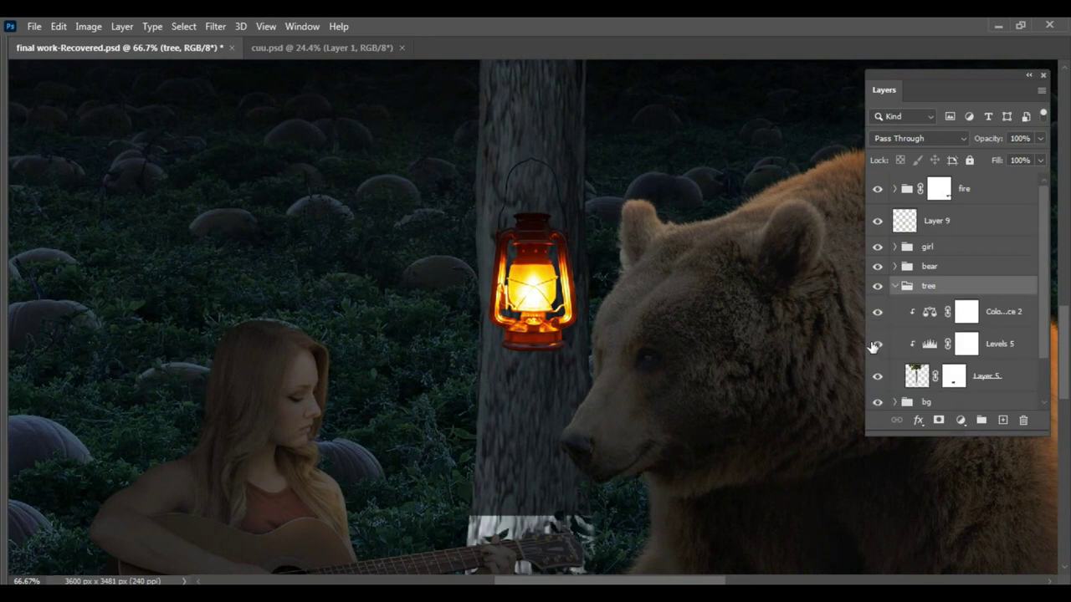
Add a new empty layer above Color Balance 2 in the tree group
left_click(931, 348)
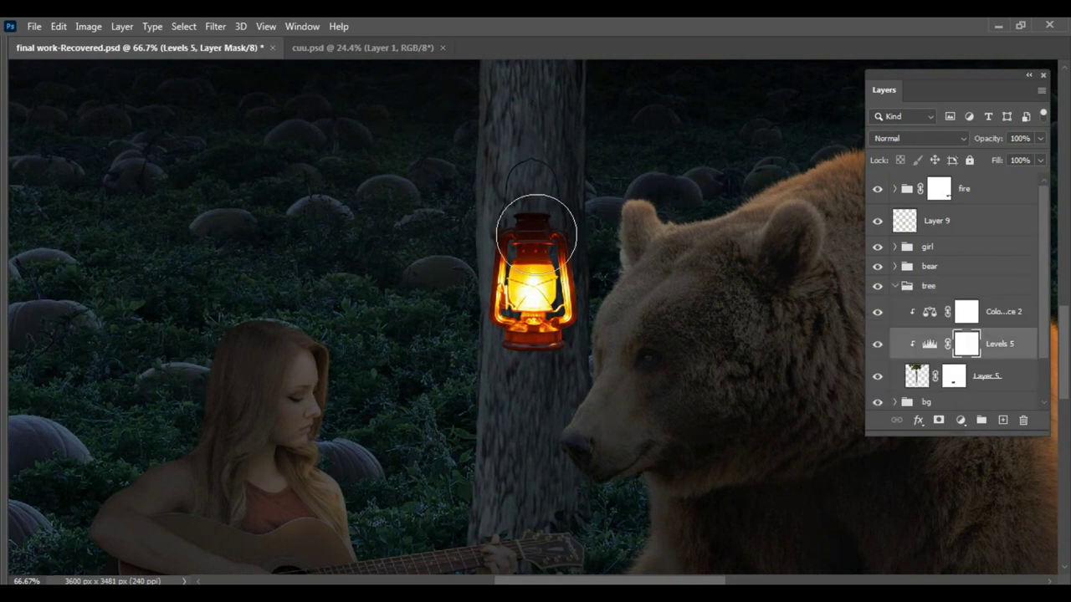
scroll(983, 360, "down", 2)
left_click(985, 322)
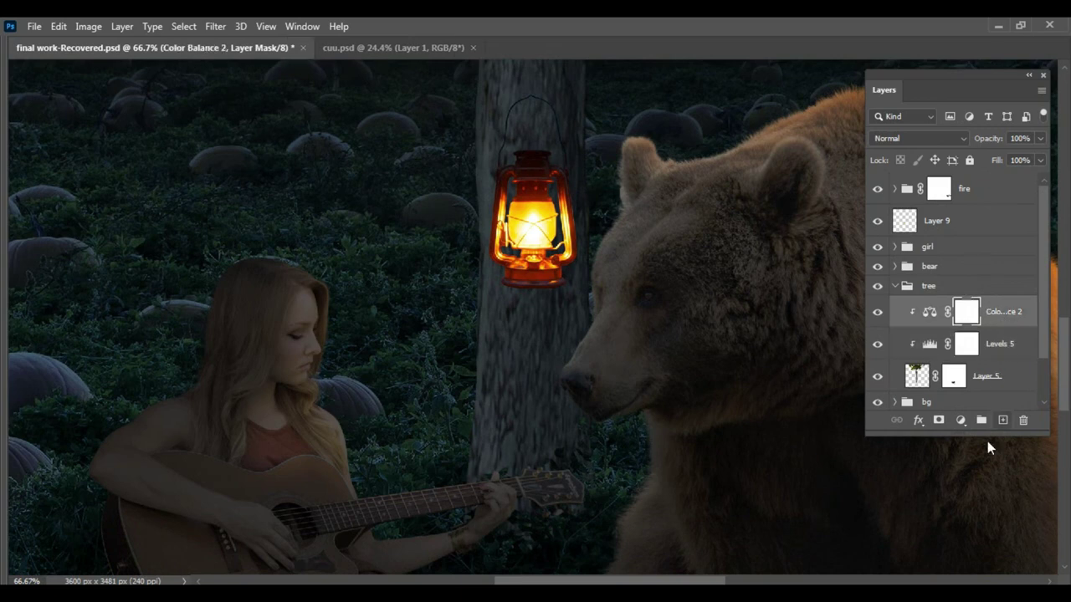
left_click(1002, 420)
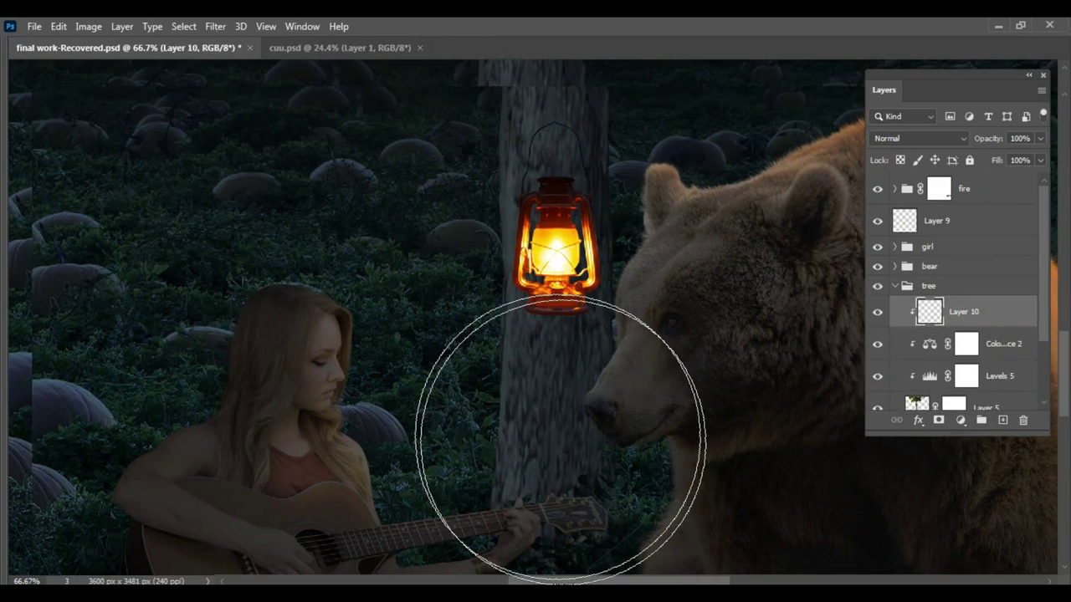
Hide the panels, pan to the lantern and shrink the brush
key("Tab")
left_click_drag(560, 439, 414, 364)
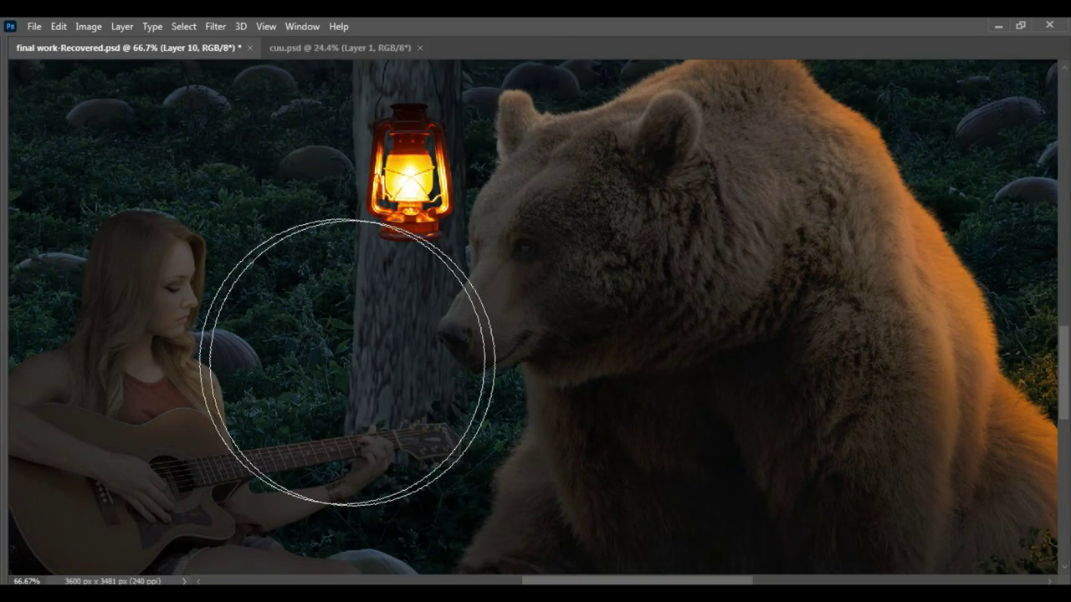
key("bracketleft")
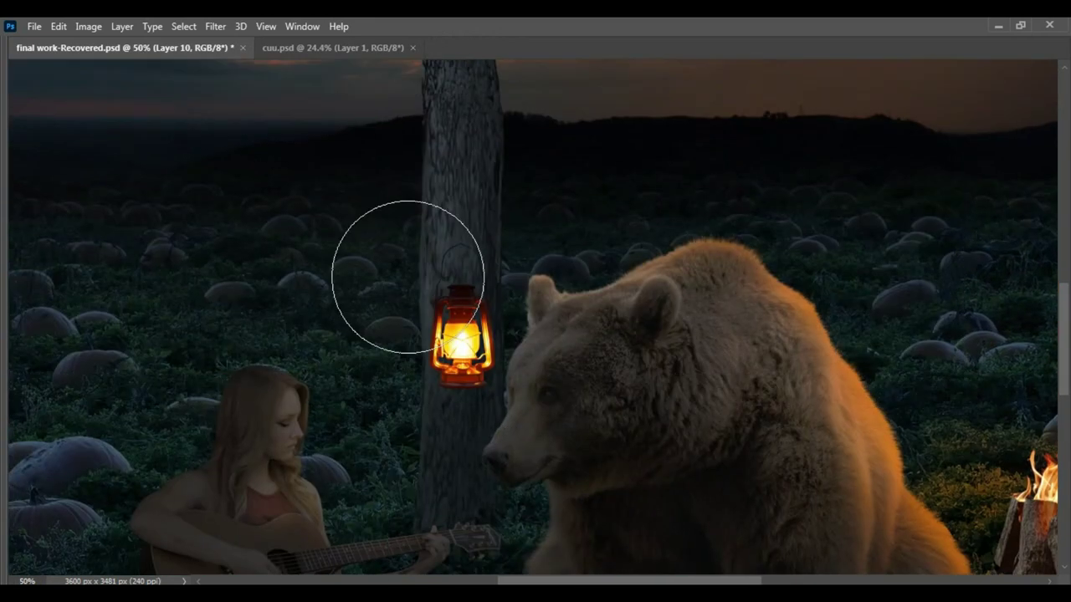
scroll(466, 352, "up", 1)
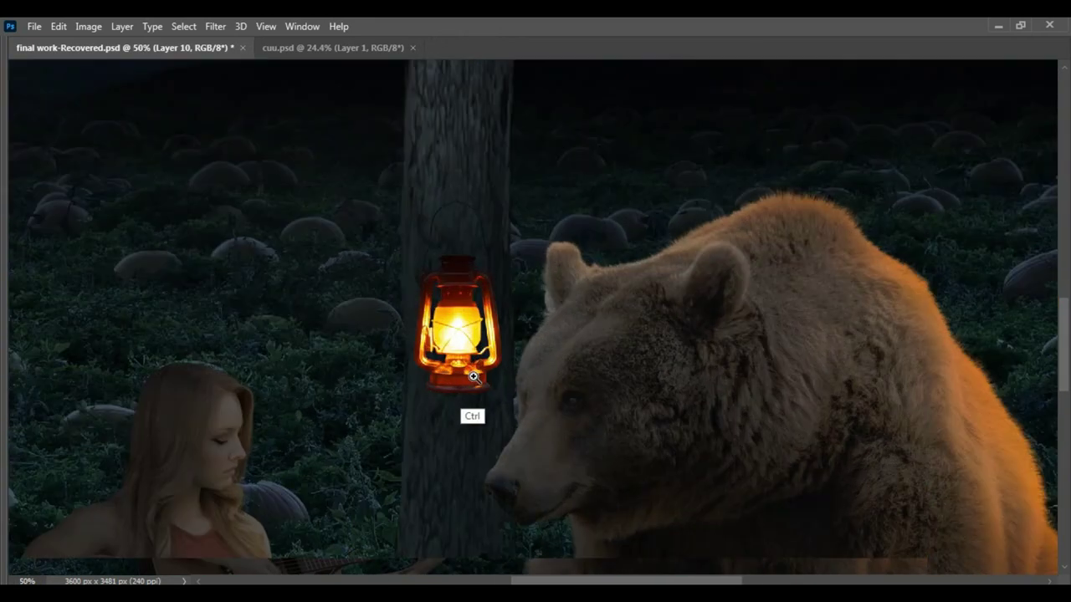
scroll(451, 343, "up", 1)
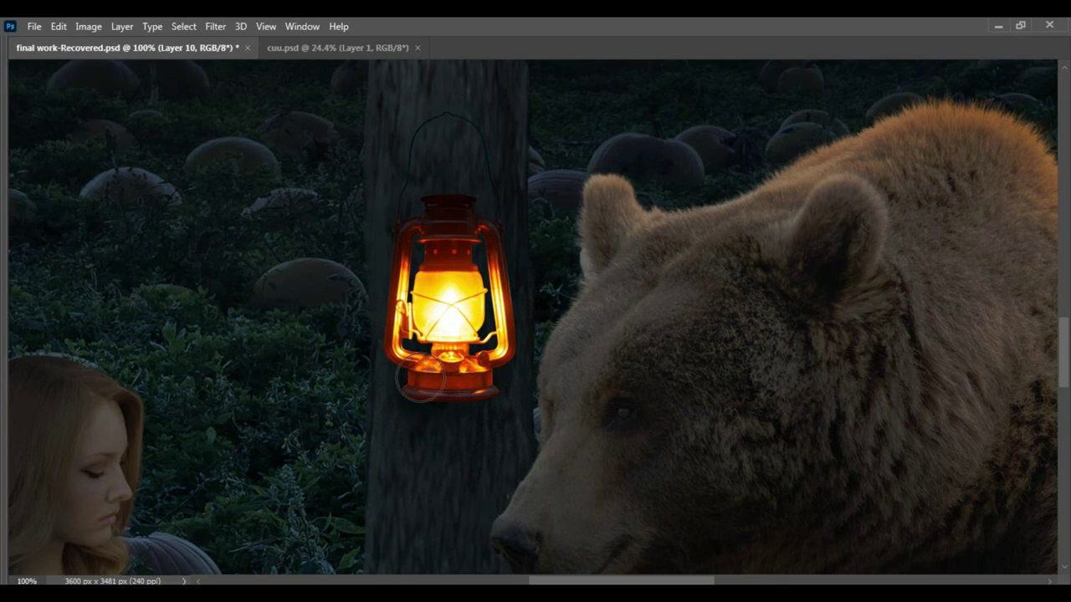
Make the brush much smaller and zoom in on the lantern's thin wire handle
scroll(377, 399, "down", 1)
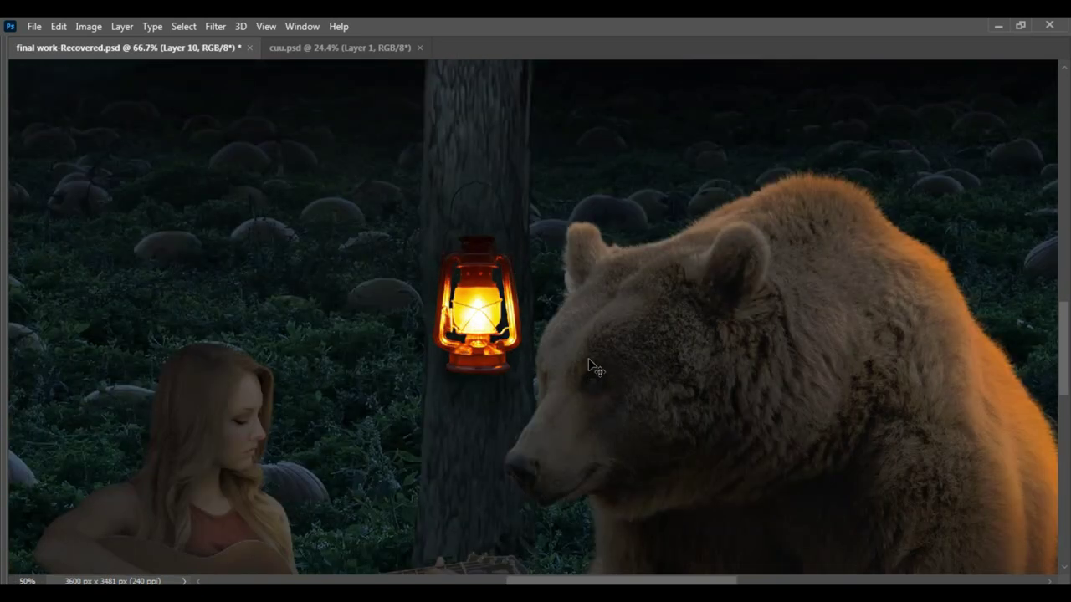
scroll(513, 189, "up", 4)
key("bracketleft")
key("bracketleft")
key("bracketleft")
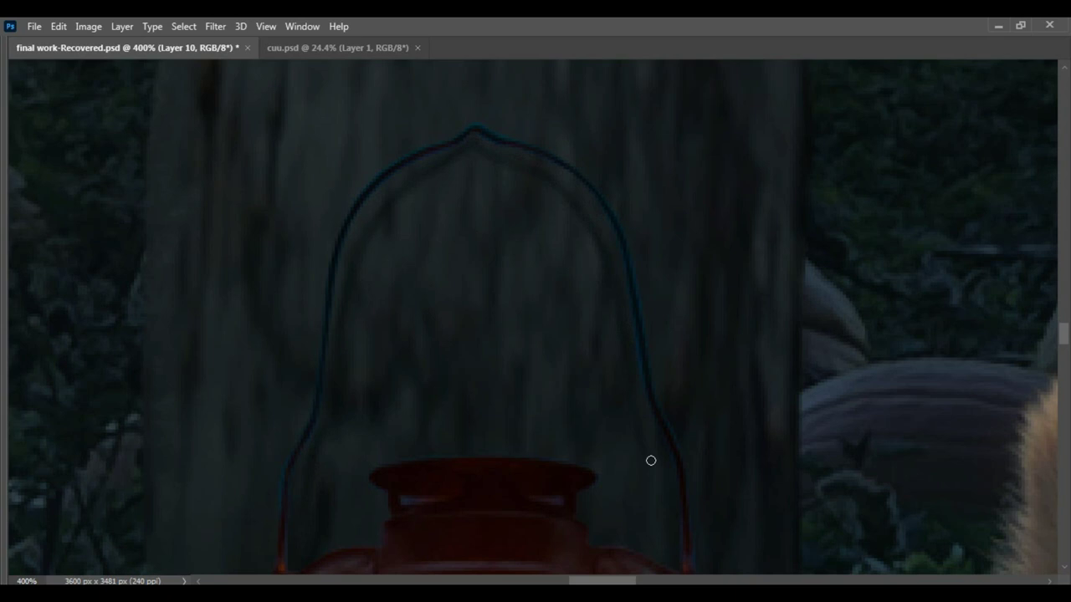
scroll(652, 452, "down", 3)
scroll(516, 273, "up", 5)
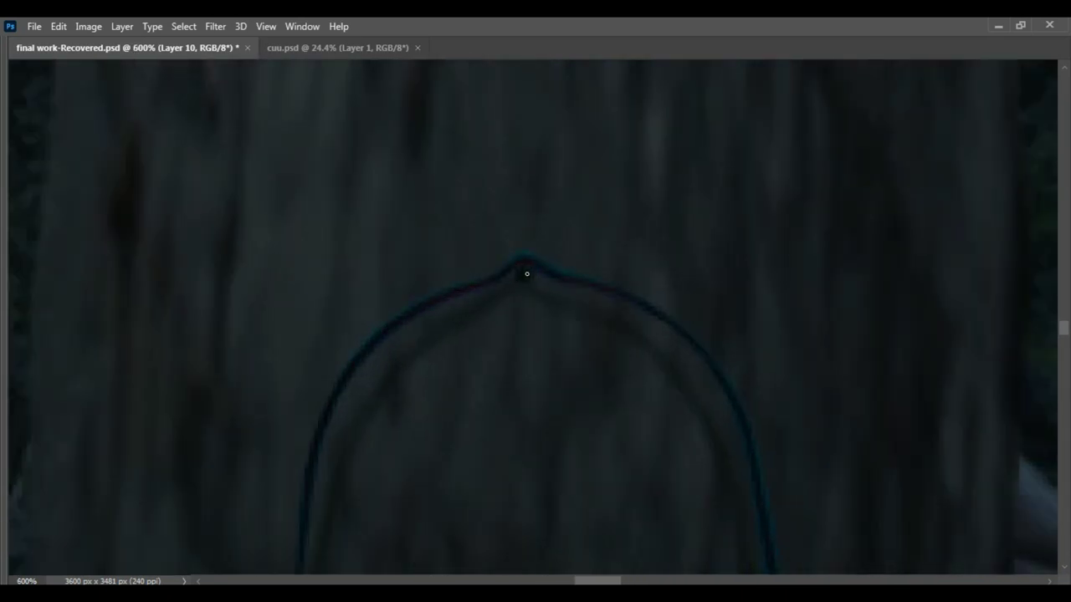
scroll(536, 294, "down", 5)
scroll(589, 469, "down", 3)
scroll(530, 416, "up", 2)
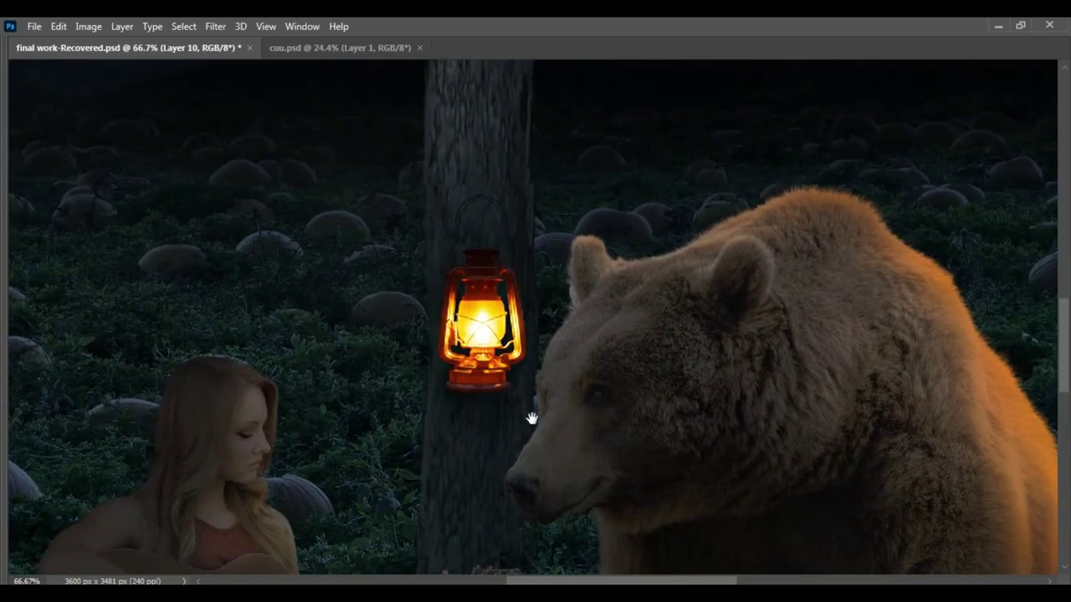
key("F7")
Add a Hue/Saturation adjustment above Layer 10, colorized to a saturated, slightly brightened orange
left_click(963, 311)
left_click(960, 420)
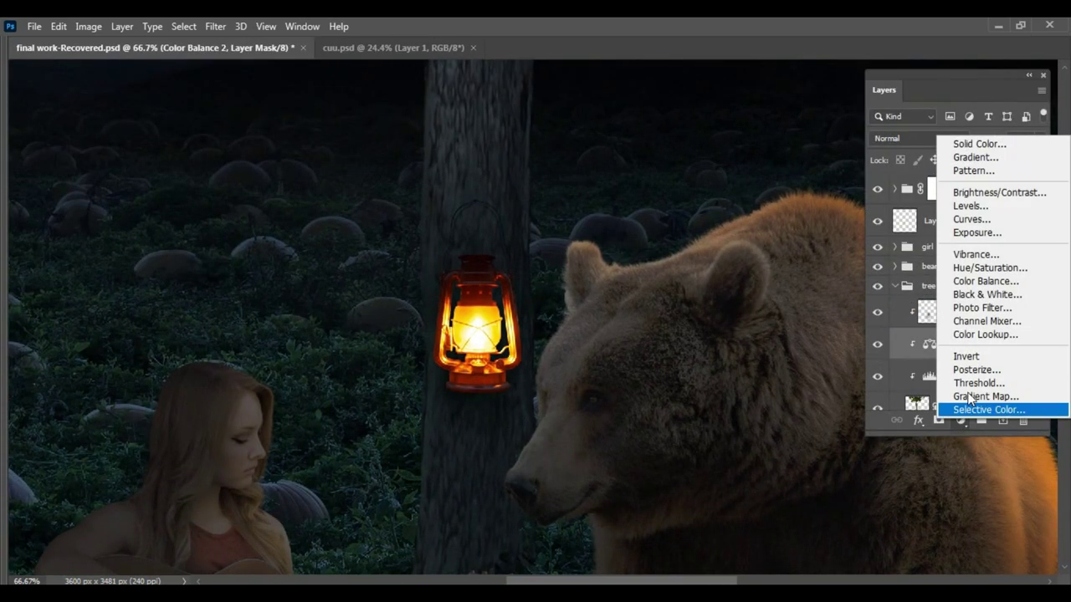
left_click(978, 269)
left_click(906, 321)
left_click_drag(879, 269, 964, 269)
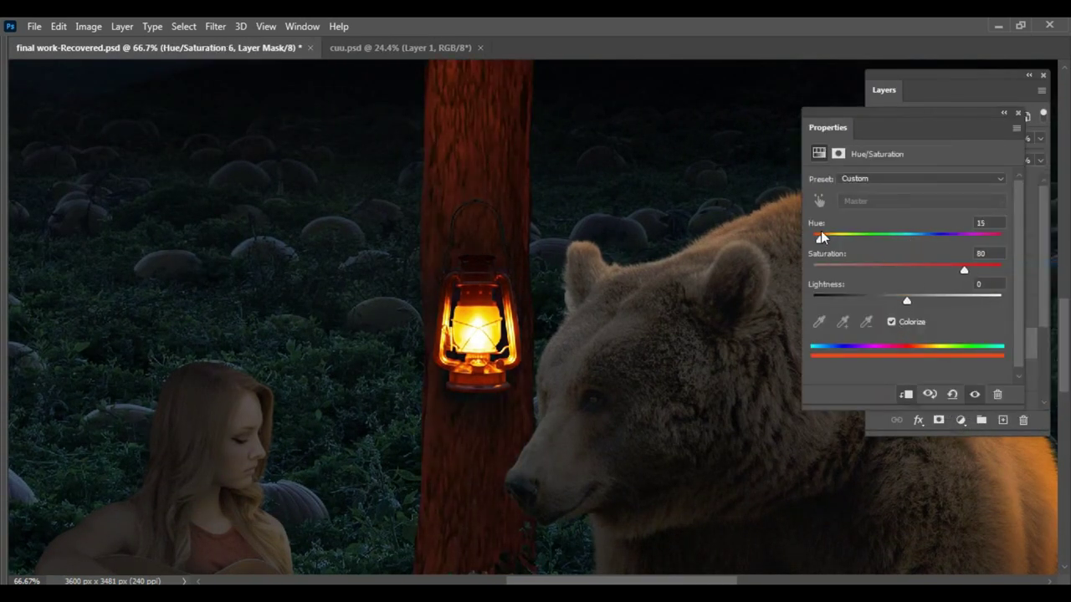
left_click_drag(813, 239, 827, 237)
left_click_drag(907, 300, 915, 301)
left_click_drag(964, 269, 975, 269)
left_click(1018, 113)
Limit the orange tint to brighter underlying tones, invert its mask, and paint white around the lantern
double_click(1004, 342)
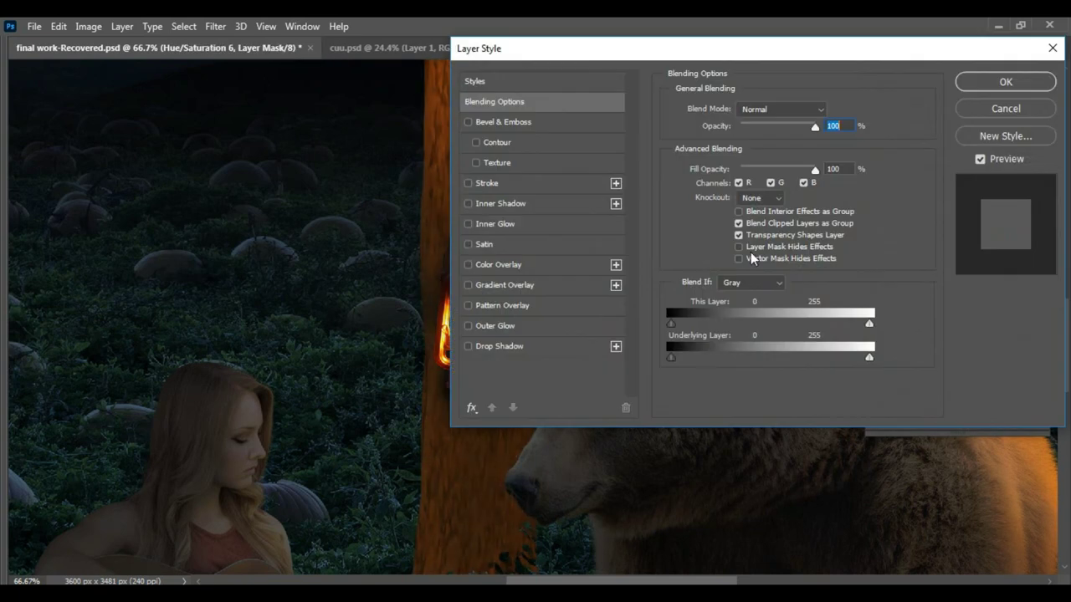
left_click_drag(846, 362, 852, 362)
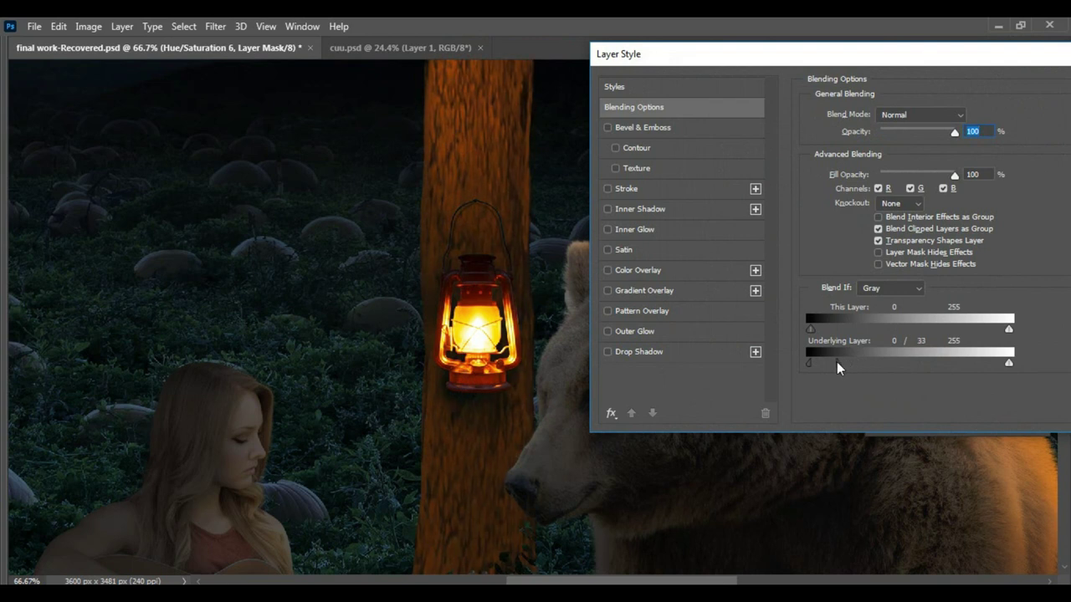
key("ctrl+i")
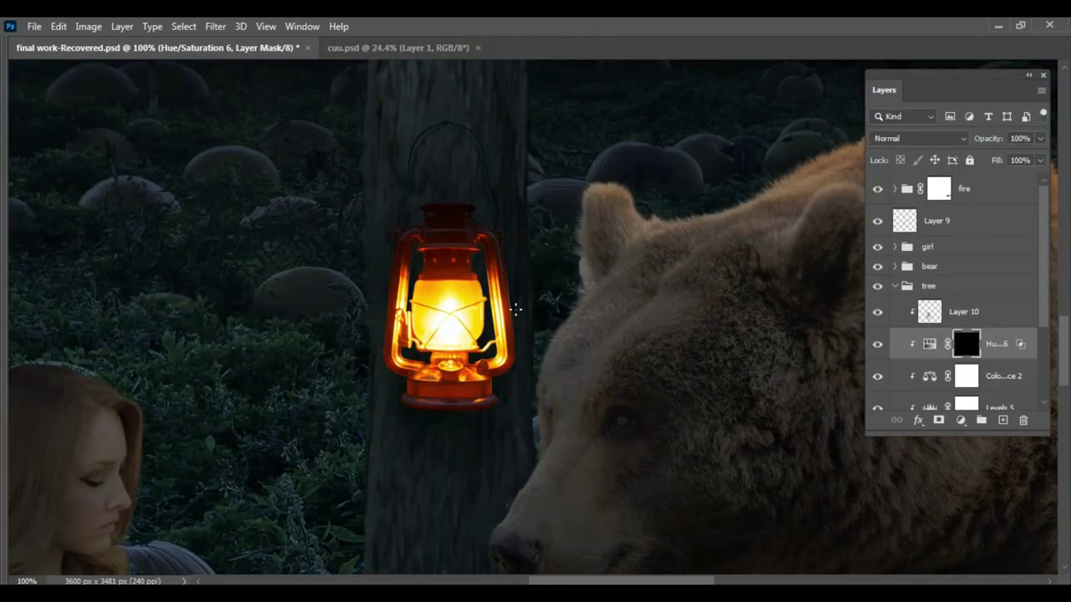
key("ctrl+minus")
key("ctrl+minus")
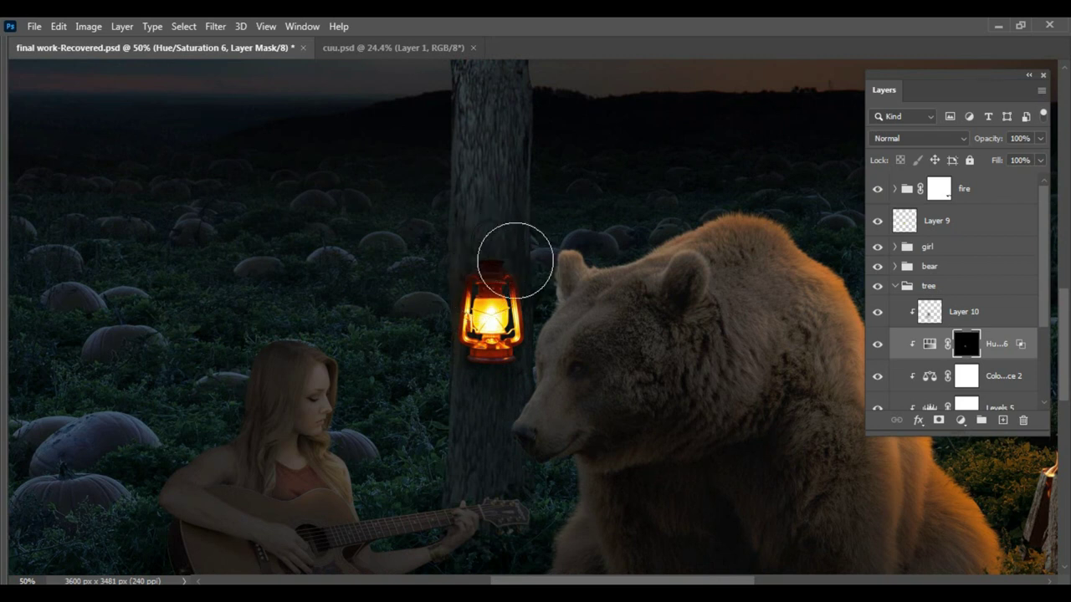
key("F6")
left_click_drag(509, 294, 504, 239)
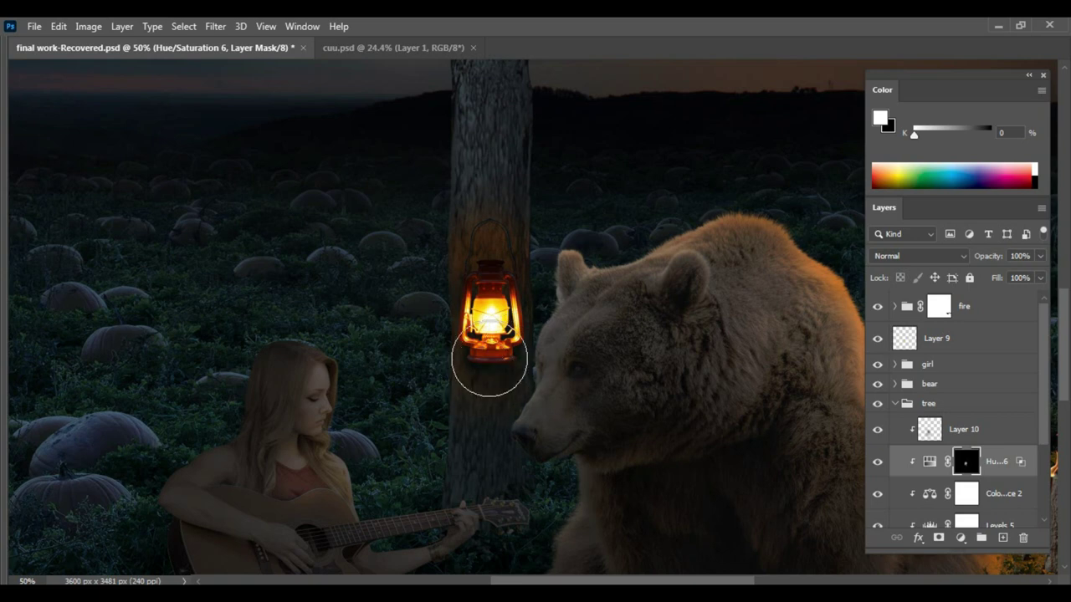
Hide the panels and zoom around the canvas to check the trunk glow
key("Tab")
scroll(489, 386, "down", 5)
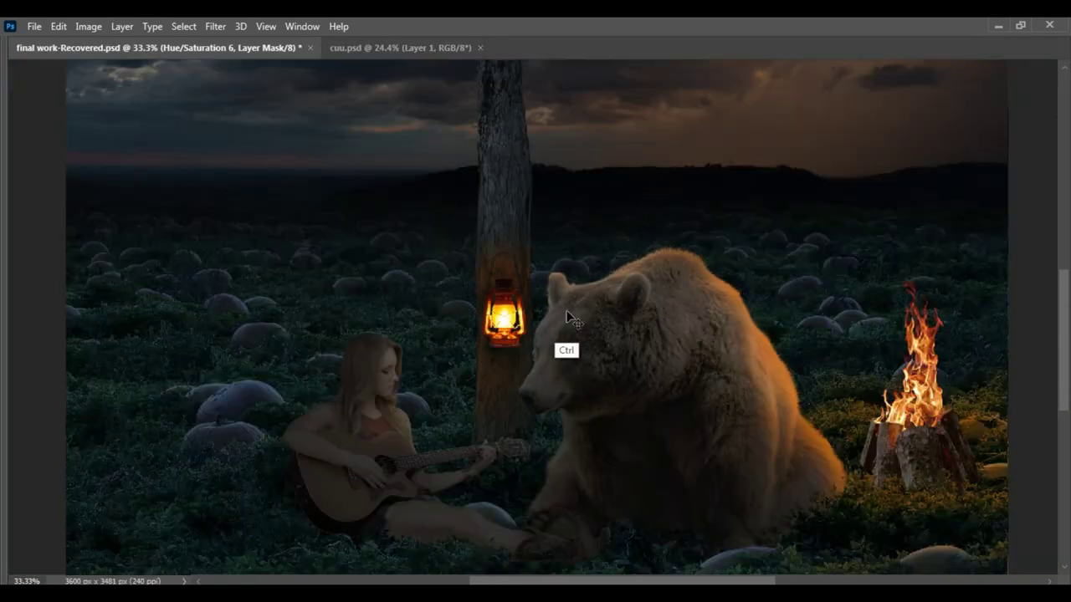
scroll(530, 394, "up", 5)
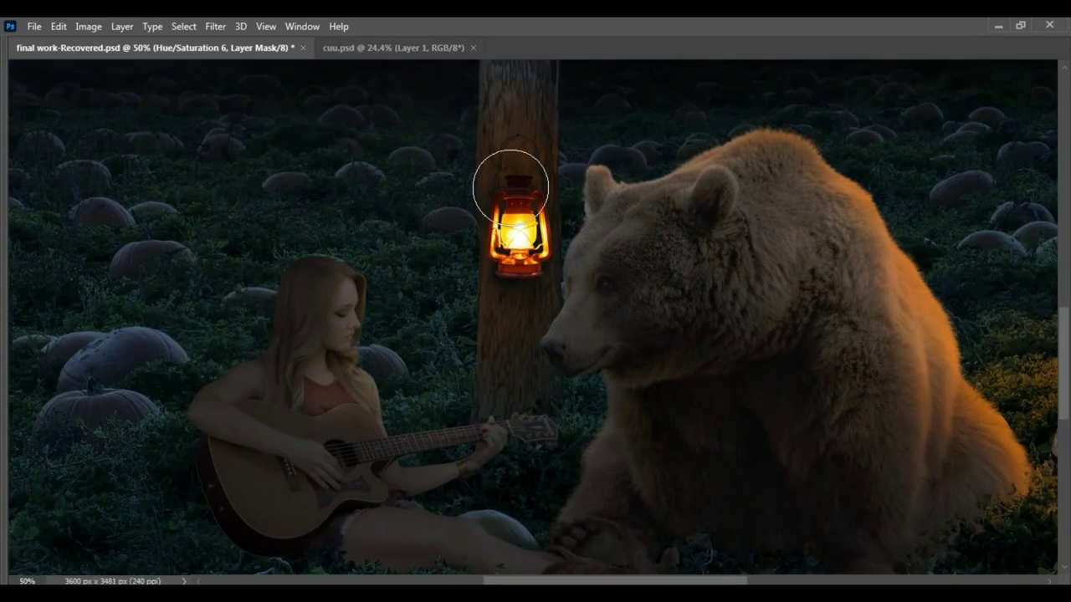
scroll(501, 182, "up", 2)
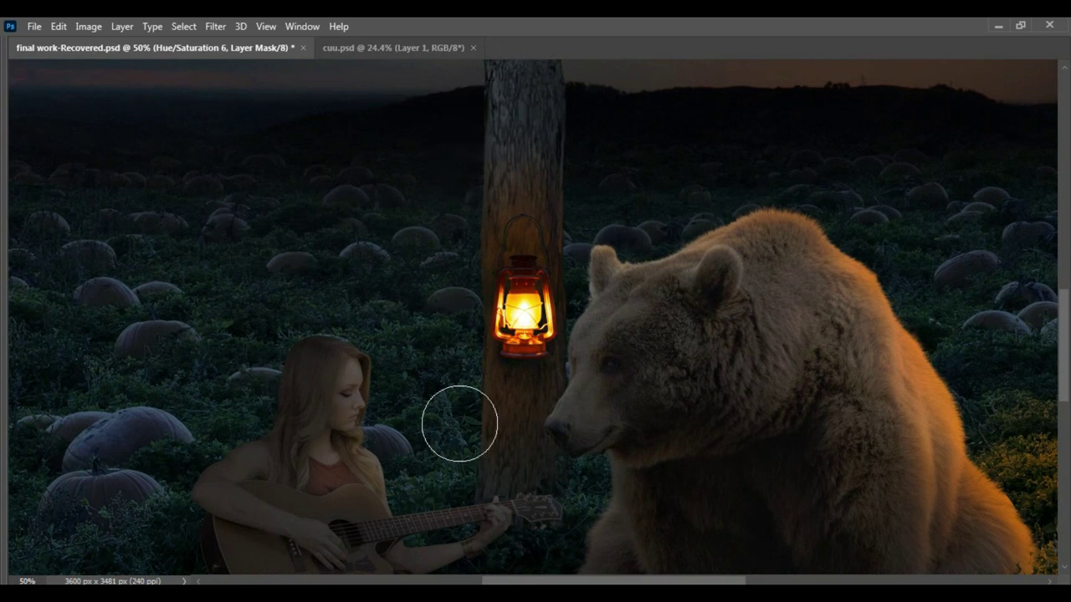
scroll(459, 393, "up", 1)
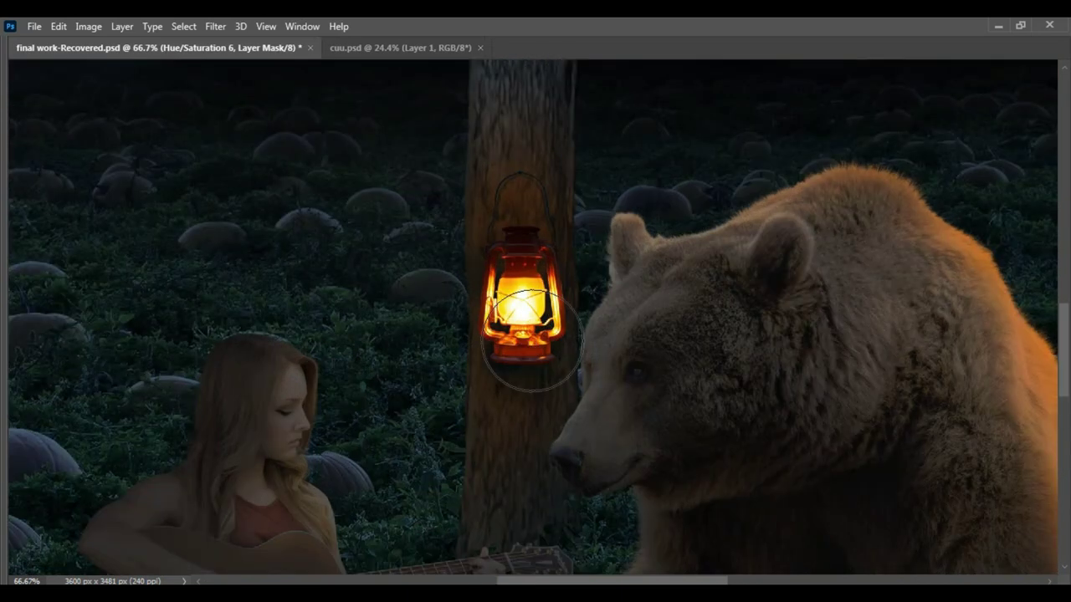
key("F7")
Add a second Hue/Saturation adjustment colorized to a bright, fully saturated orange
left_click(960, 421)
left_click(991, 269)
left_click_drag(906, 270, 1010, 275)
left_click_drag(907, 242, 833, 242)
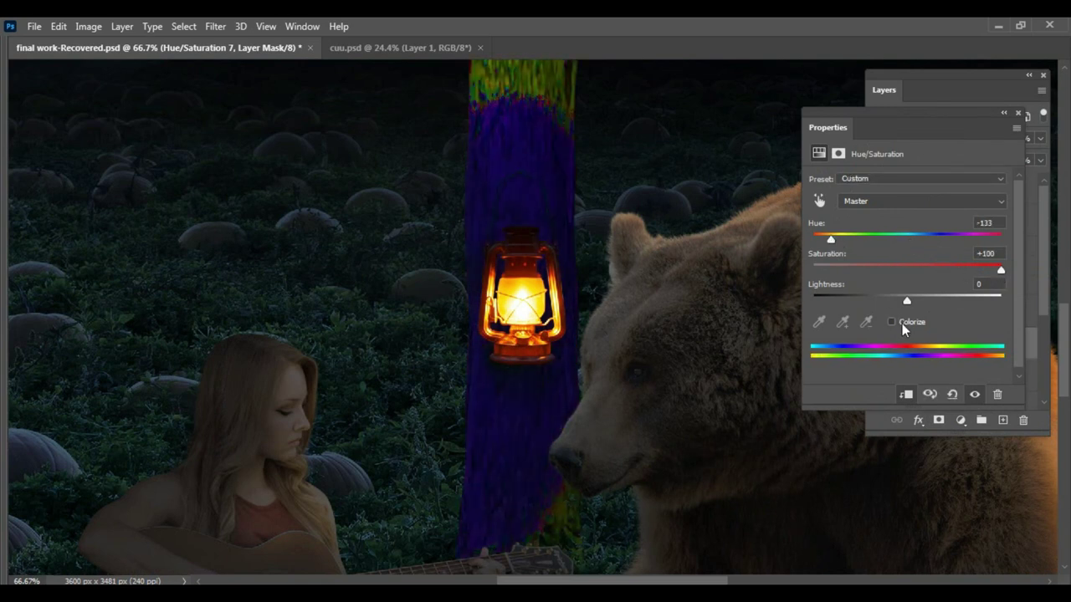
left_click(901, 324)
left_click_drag(909, 300, 921, 300)
left_click_drag(860, 269, 984, 269)
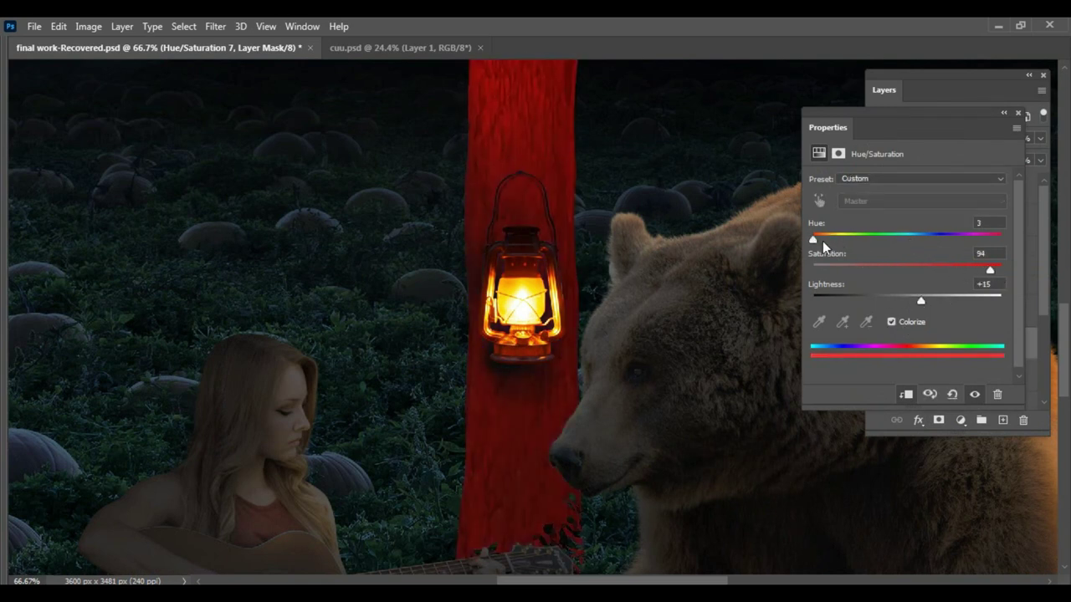
left_click_drag(822, 241, 832, 243)
left_click_drag(921, 300, 934, 300)
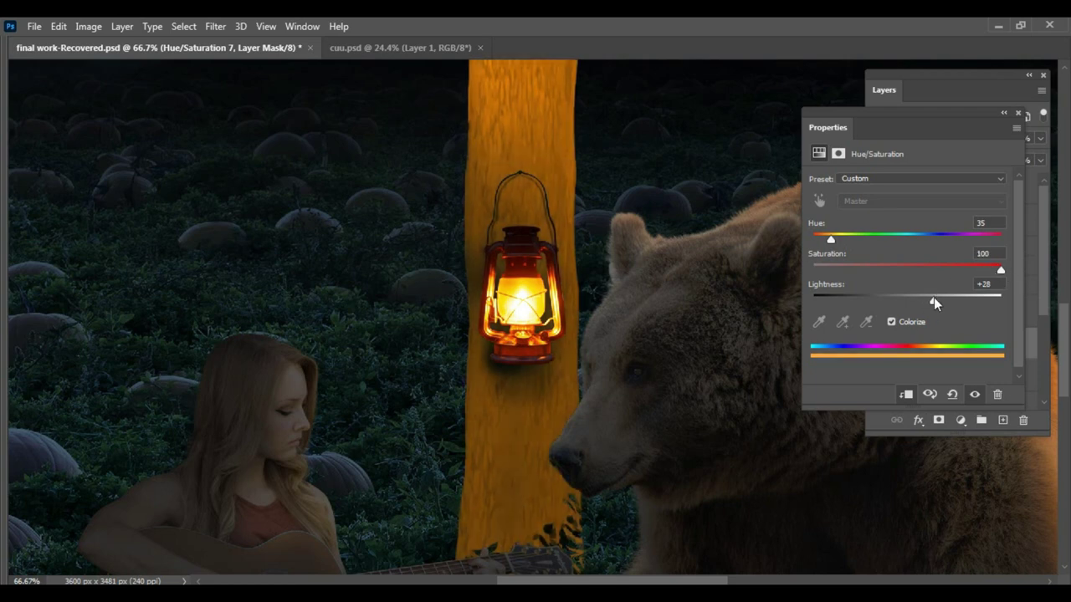
left_click(1017, 113)
Use Blend If to confine the tint to brighter trunk areas, then invert its mask
left_click(1019, 336)
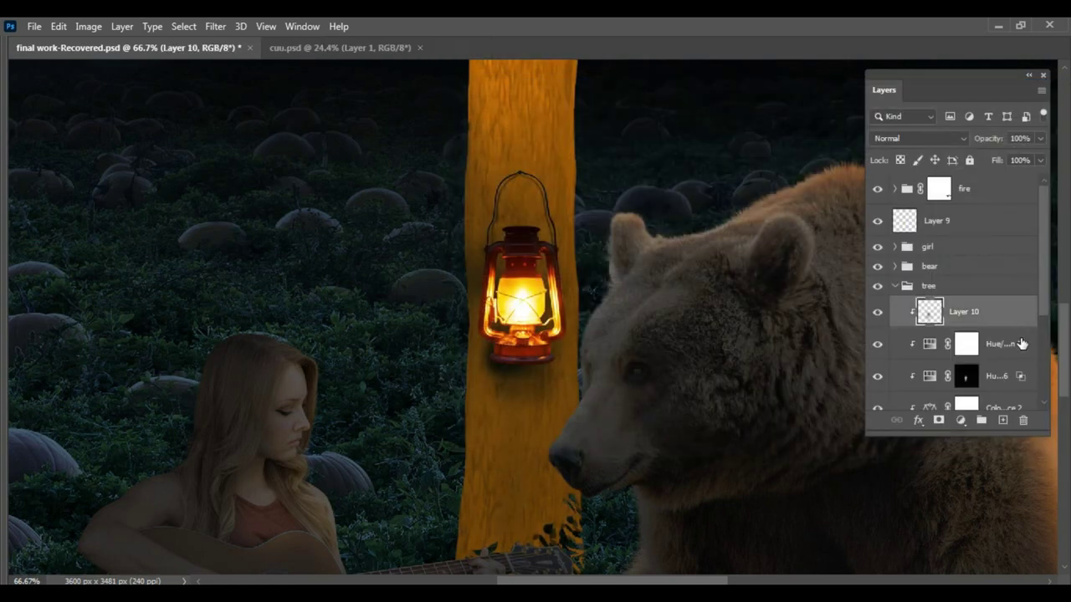
double_click(1034, 338)
left_click_drag(586, 89, 800, 92)
left_click_drag(887, 400, 937, 399)
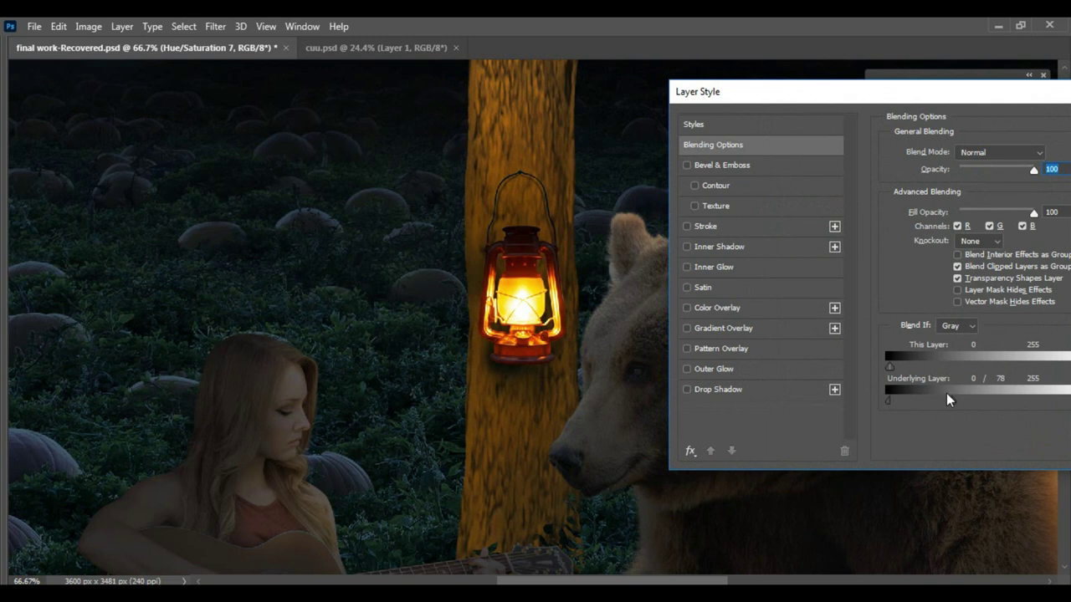
left_click_drag(836, 91, 622, 122)
left_click(1004, 158)
left_click(966, 344)
key("ctrl+i")
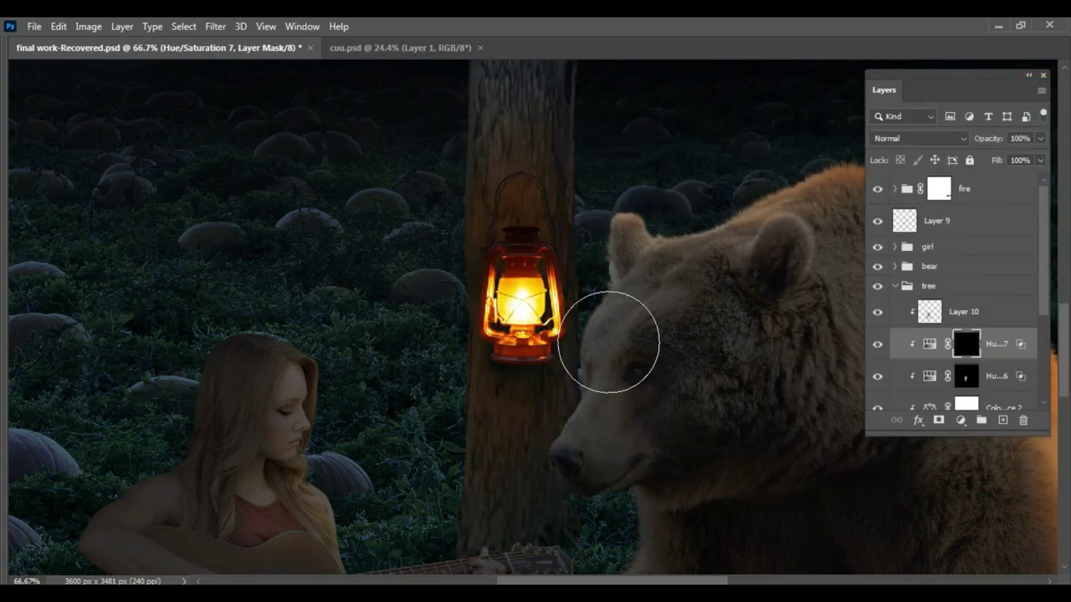
Shrink the brush and move Layer 10 below the two Hue/Saturation adjustments
key("bracketleft")
key("bracketleft")
key("bracketleft")
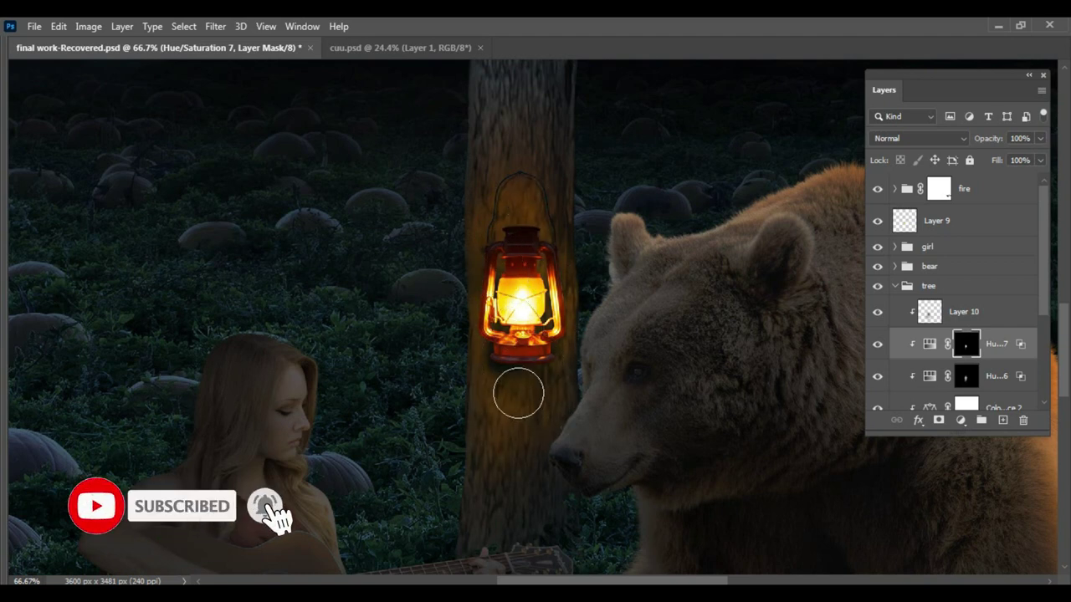
double_click(965, 319)
key("Escape")
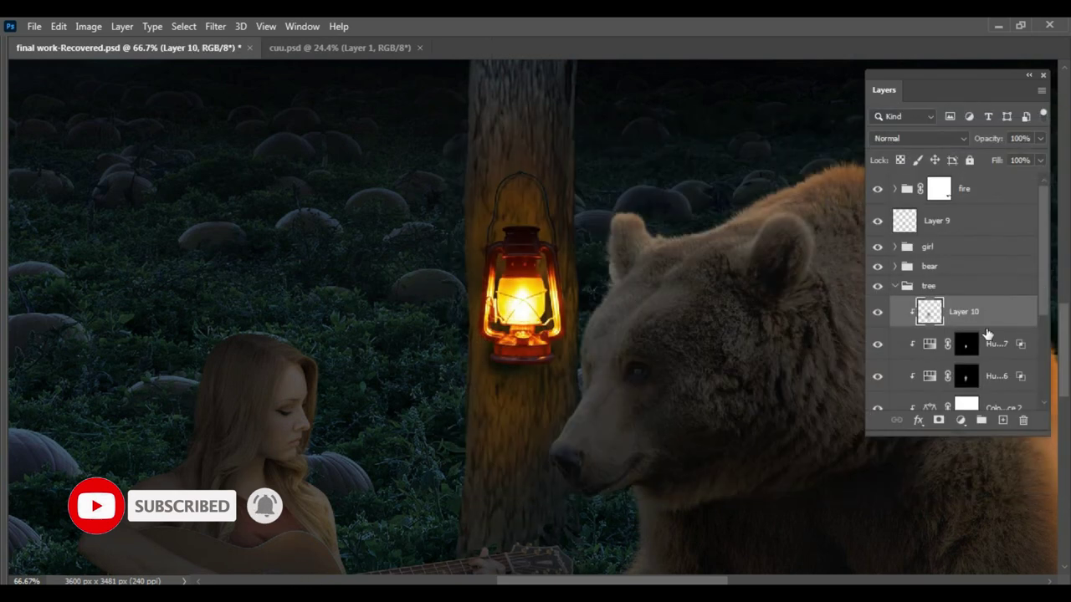
left_click_drag(962, 315, 943, 325)
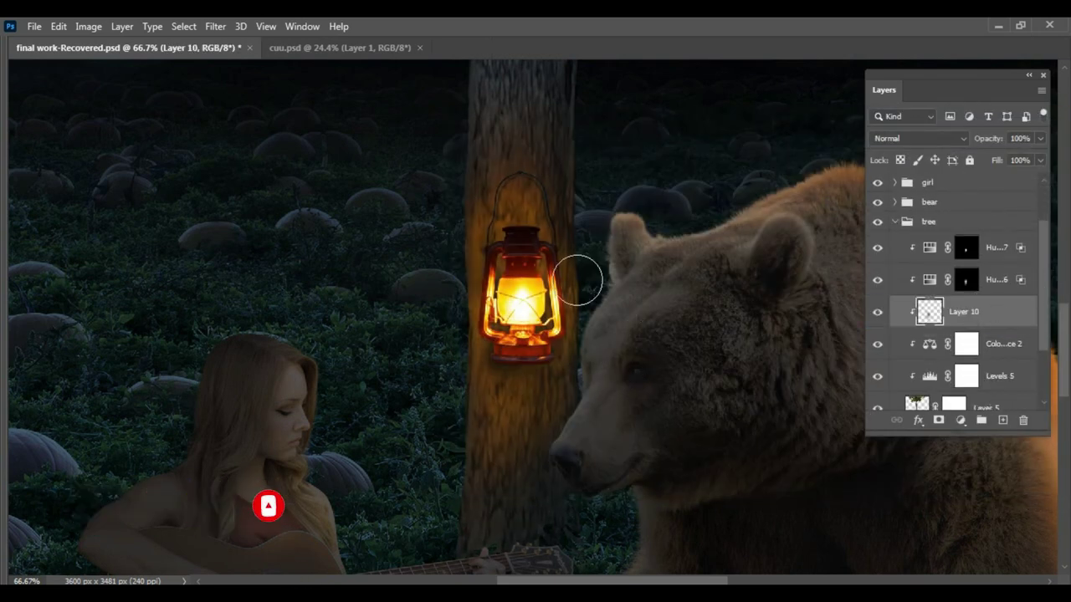
Check the Hue/Saturation 6 and 7 masks and add a new empty layer for the glow
key("ctrl")
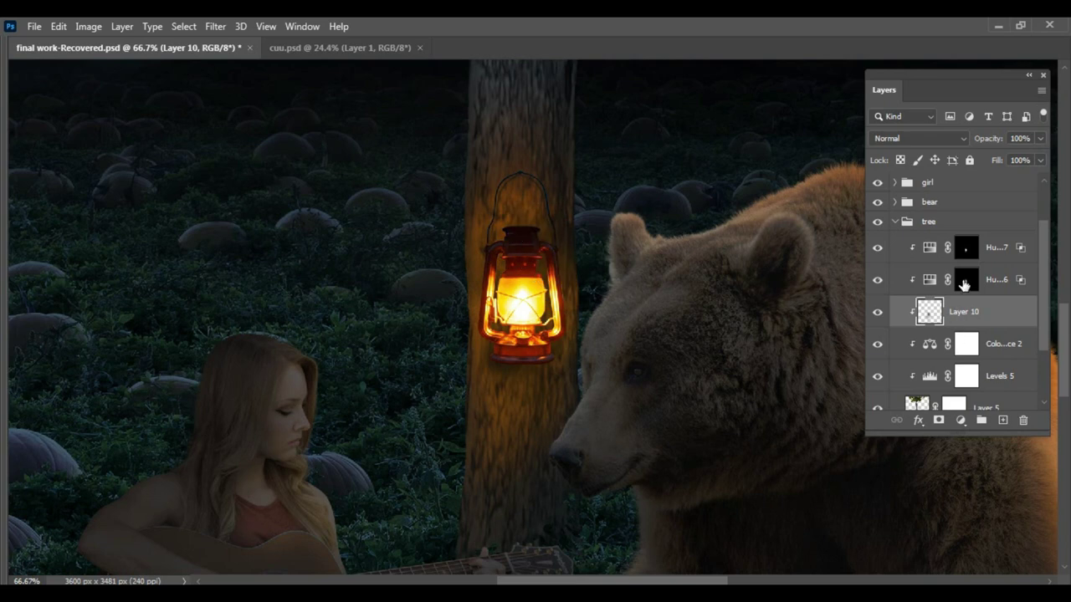
left_click(964, 285)
left_click(962, 245)
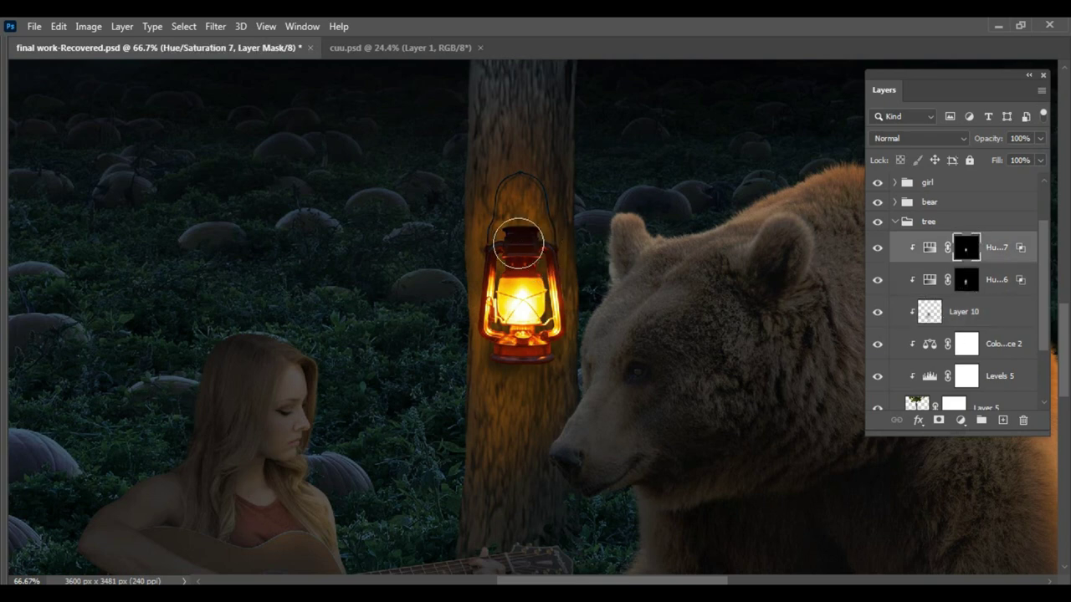
key("ctrl+0")
key("ctrl+1")
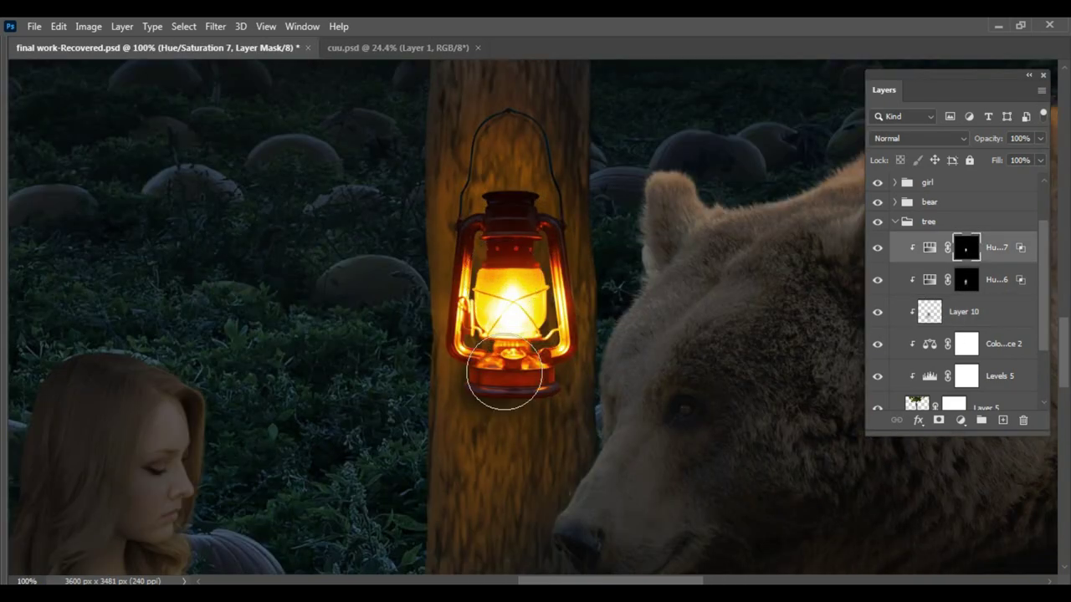
key("ctrl+shift+alt+n")
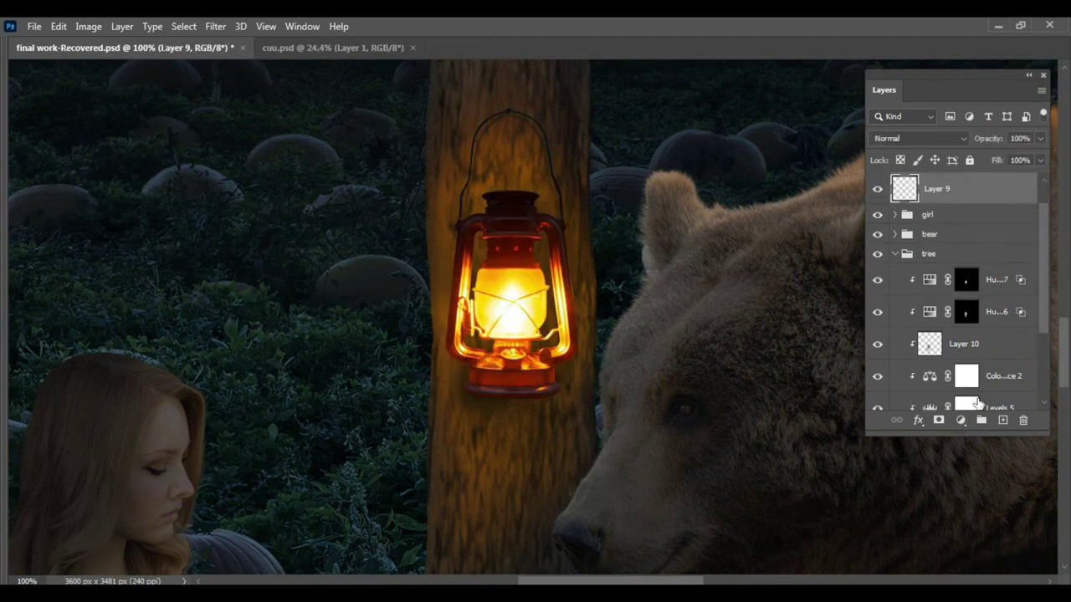
Enlarge the brush and set the foreground colour to a warm orange
key("bracketright")
key("bracketright")
key("bracketright")
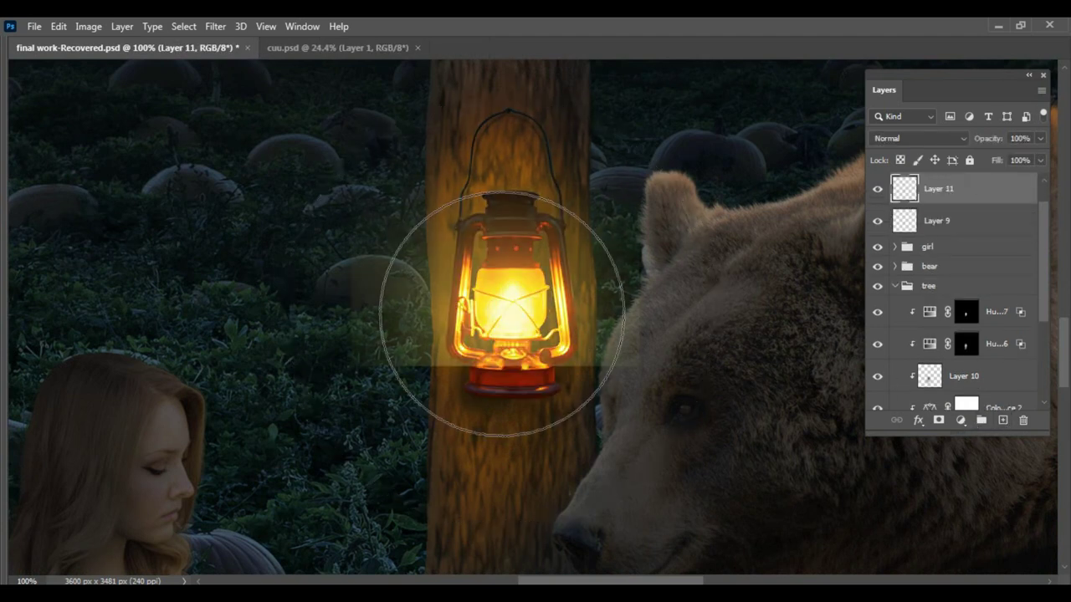
key("ctrl+minus")
key("ctrl+minus")
key("F6")
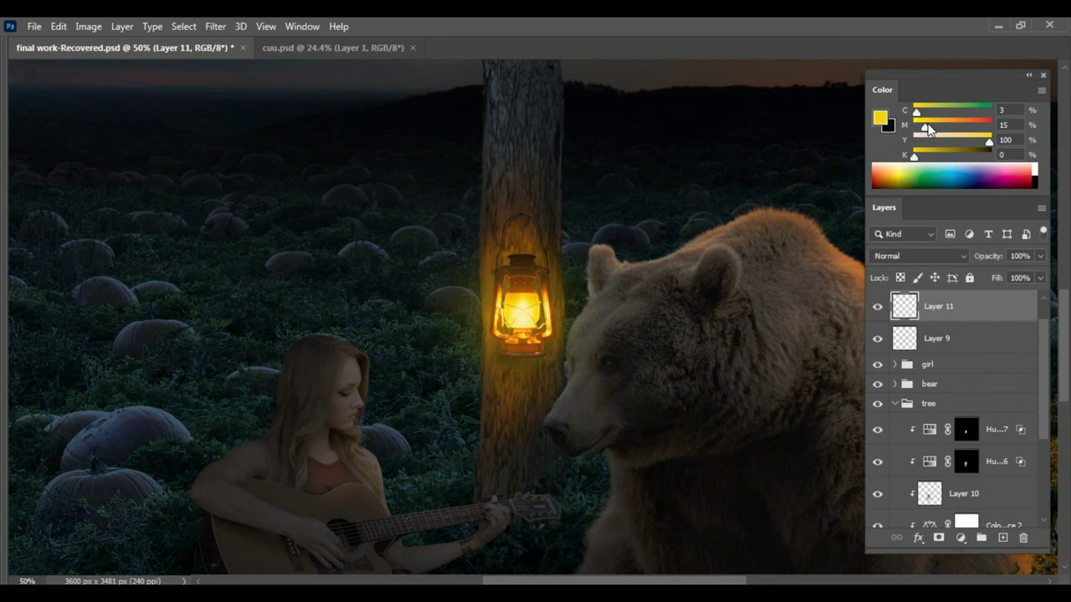
left_click(879, 118)
left_click_drag(874, 397, 888, 407)
key("Return")
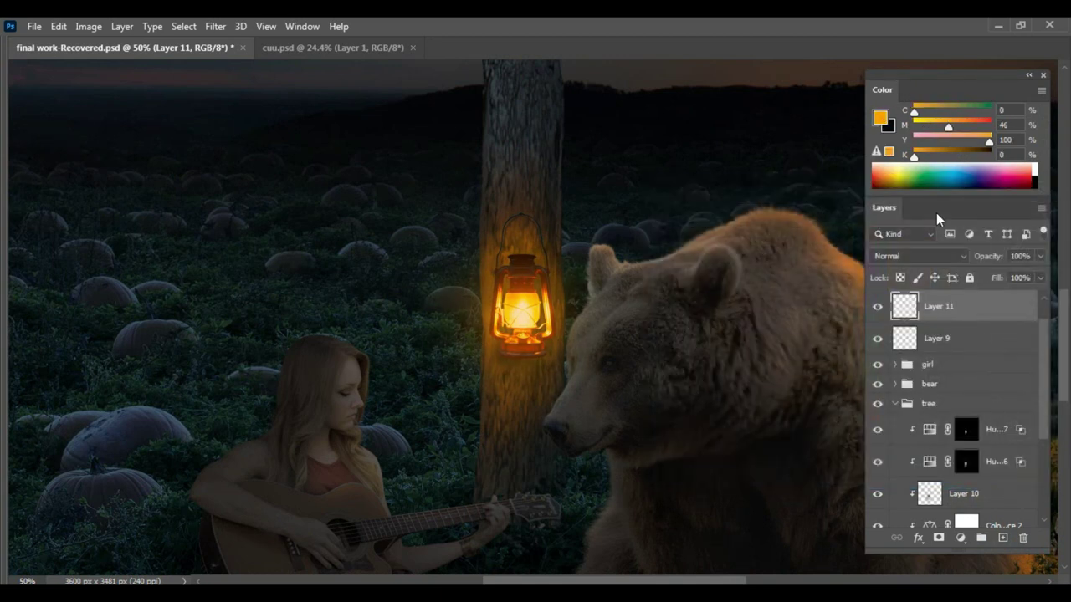
Paint a warm orange glow around the lantern on Layer 11
key("Tab")
key("ctrl+minus")
key("ctrl+minus")
triple_click(532, 369)
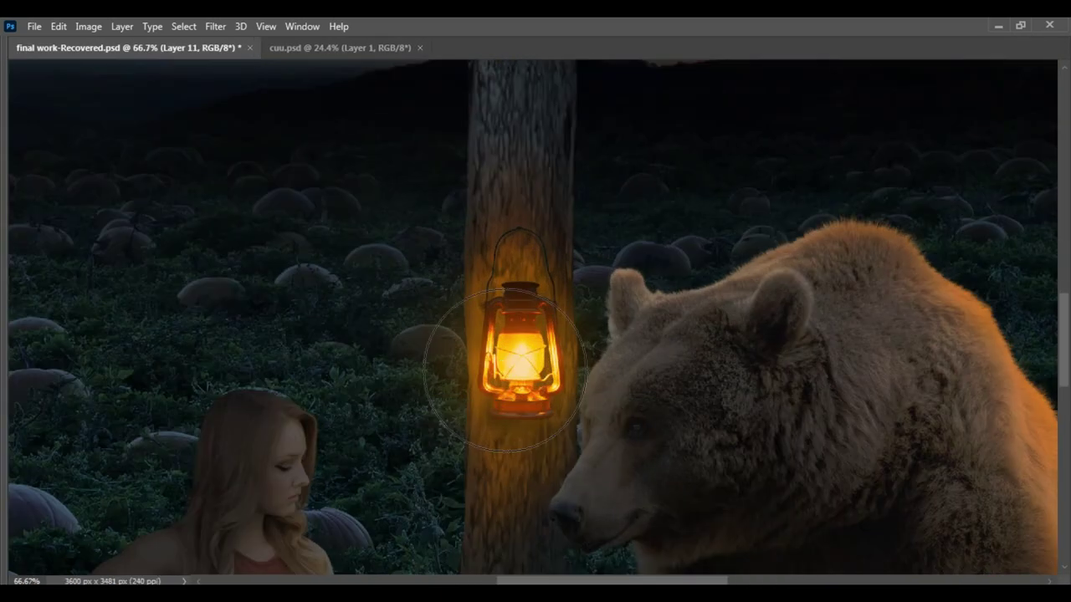
left_click(518, 357)
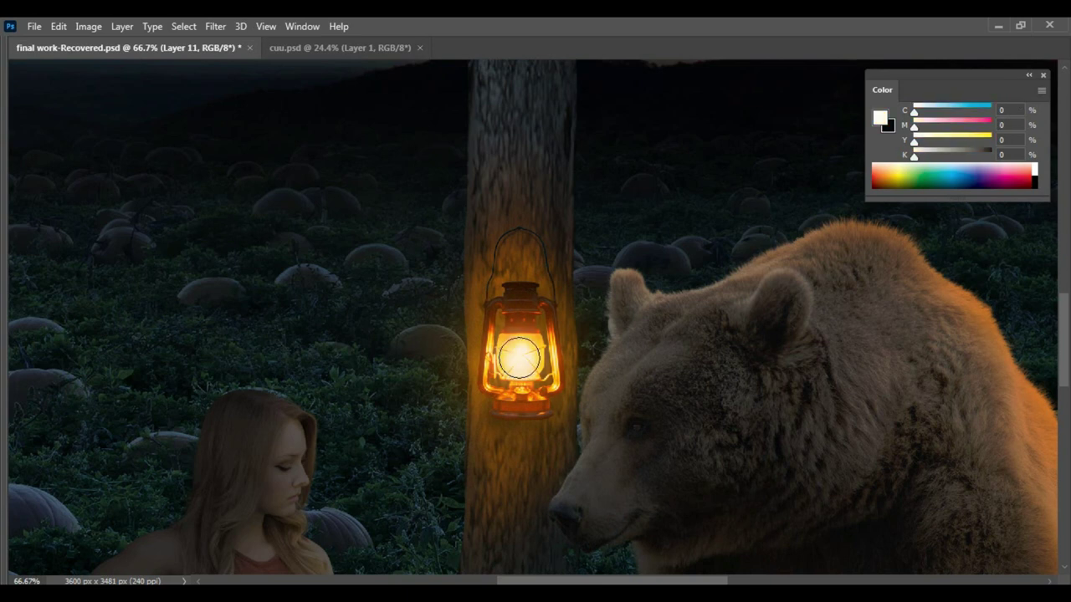
key("ctrl+minus")
key("ctrl+minus")
key("ctrl+0")
left_click(510, 410)
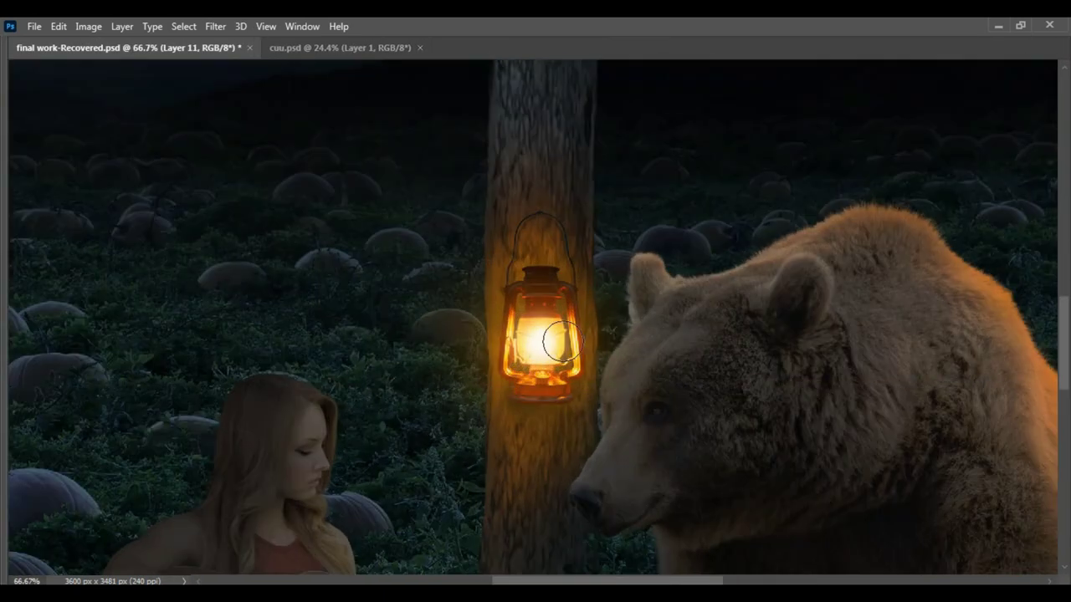
key("F7")
Brighten the trunk behind the lantern top, comparing with Levels 5 toggled off and on
left_click(929, 281)
left_click(894, 221)
left_click(877, 375)
left_click(948, 376)
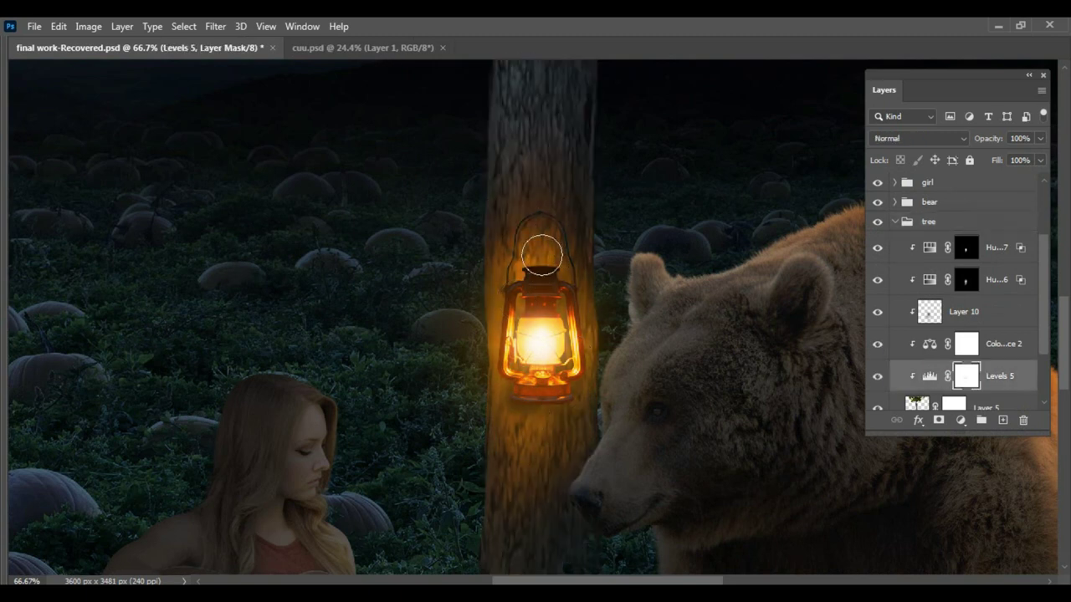
left_click_drag(541, 254, 552, 289)
key("ctrl+minus")
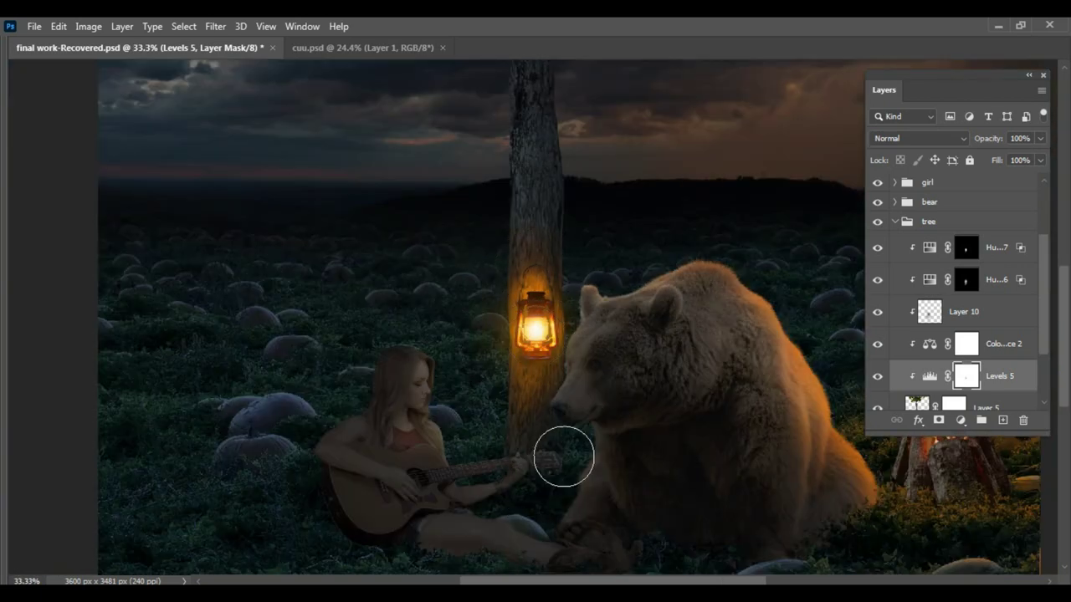
left_click(963, 249)
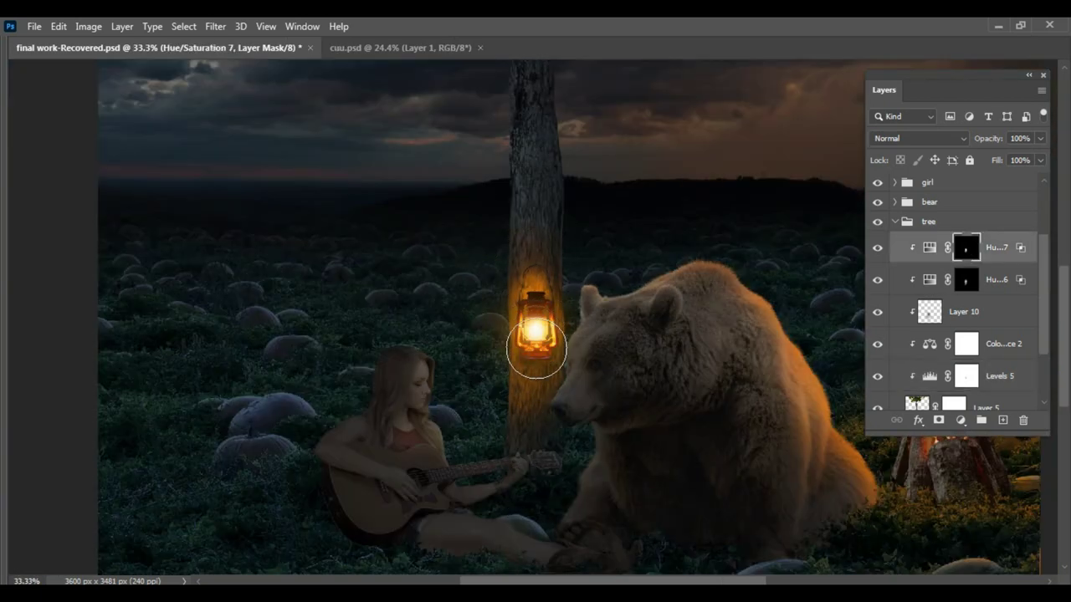
left_click(965, 280)
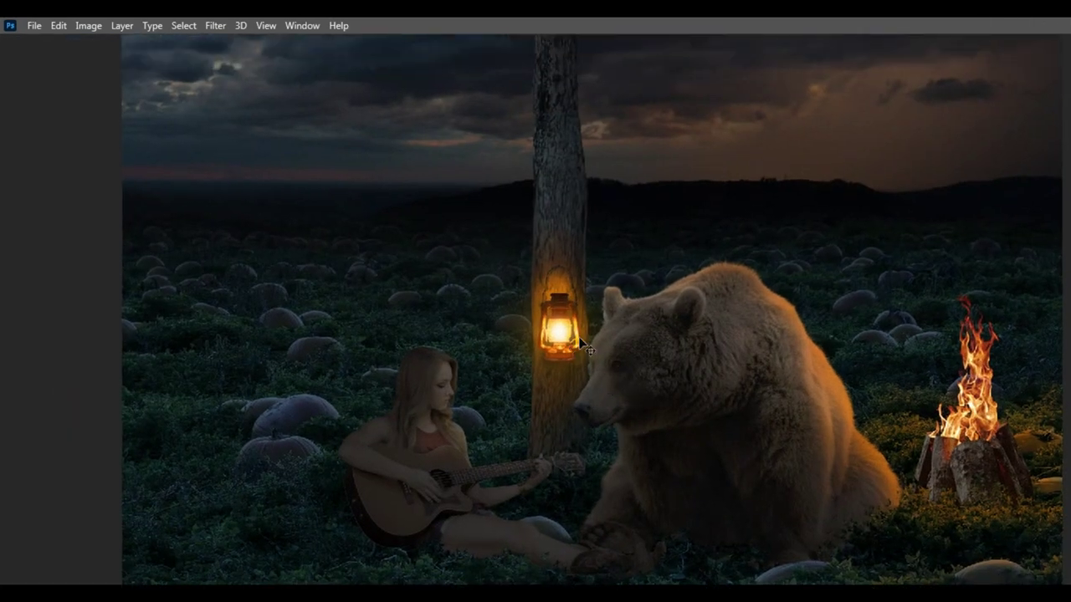
Enlarge the lantern slightly, reposition it on the trunk, and nudge the campfire
key("ctrl+t")
left_click_drag(638, 248, 666, 238)
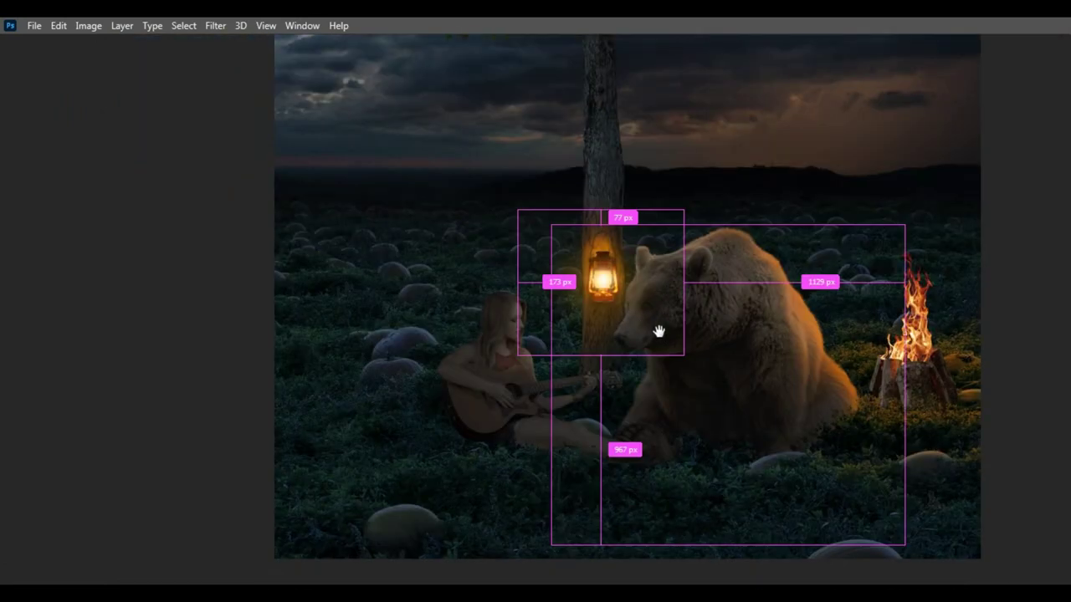
left_click_drag(654, 329, 612, 358)
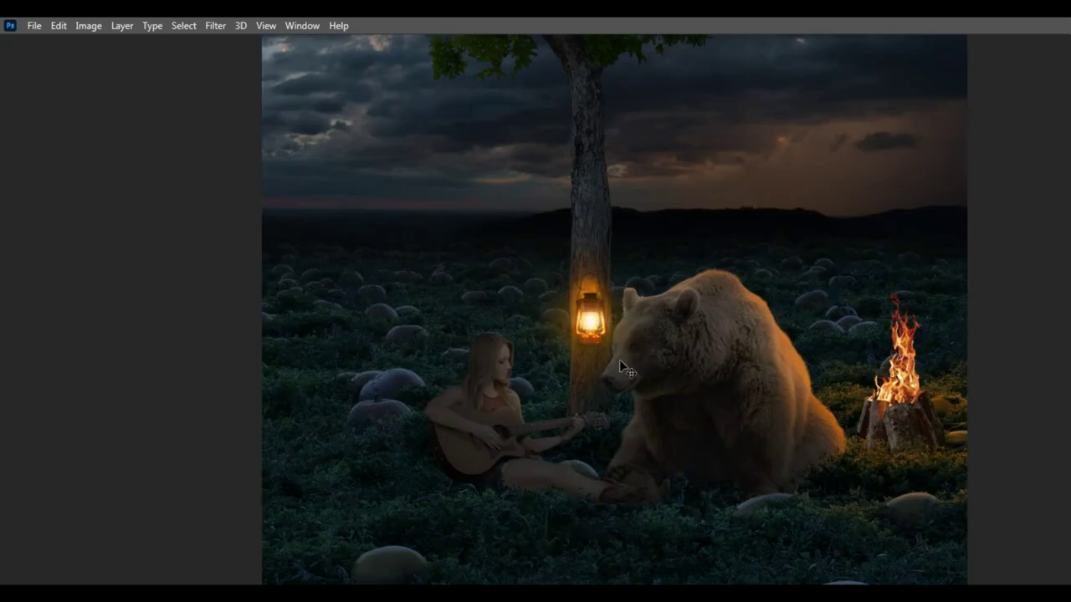
left_click_drag(912, 386, 918, 389)
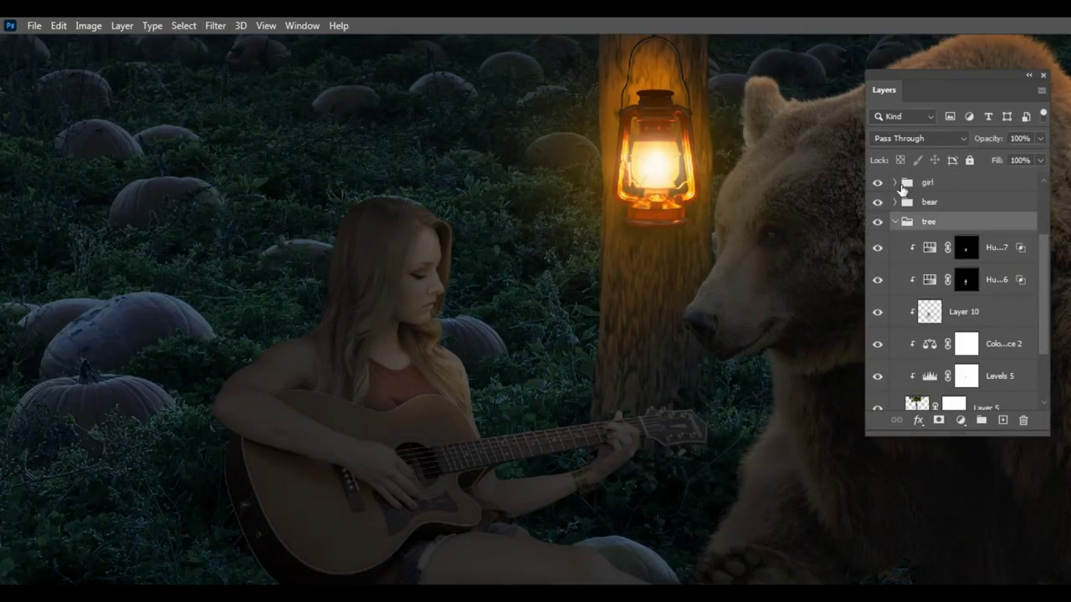
Toggle the girl's Hue/Saturation 2 and Levels 3 adjustments to compare her look
left_click(894, 181)
left_click(920, 208)
left_click(877, 208)
left_click(877, 241)
left_click(877, 241)
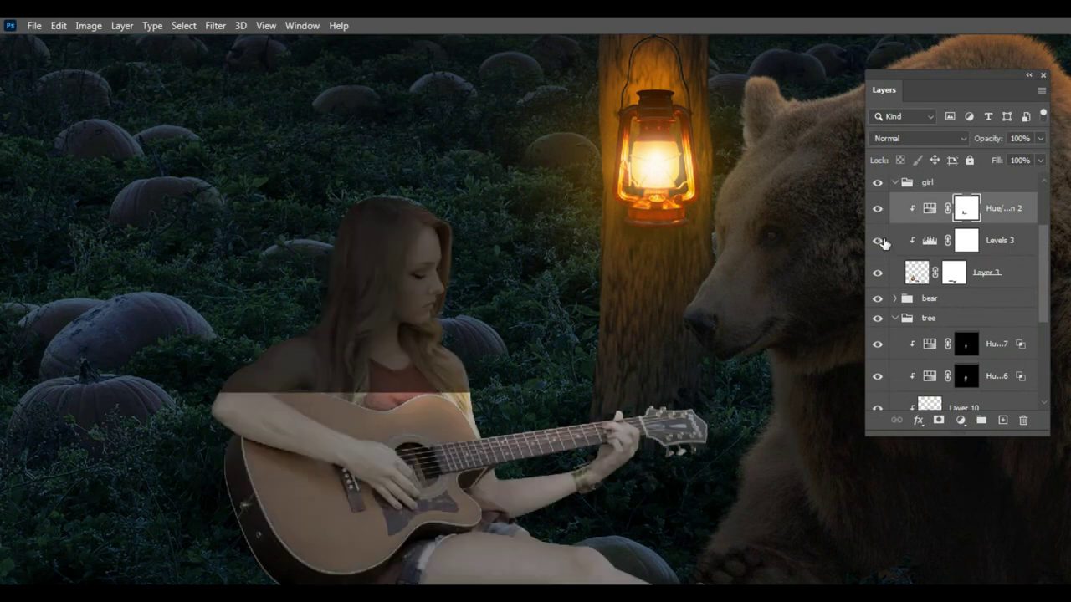
left_click(877, 210)
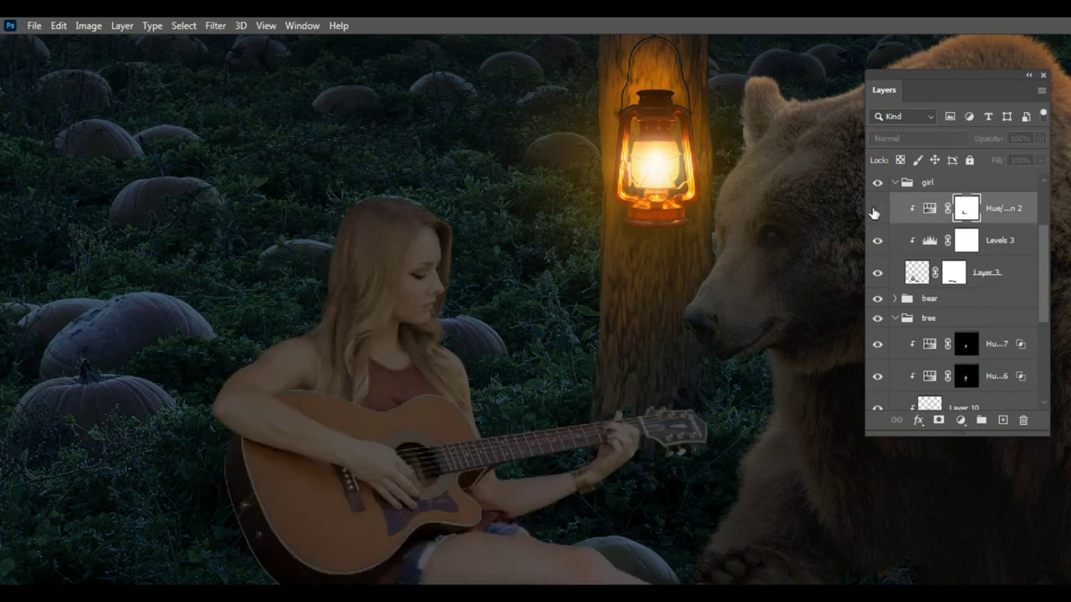
scroll(468, 261, "up", 2)
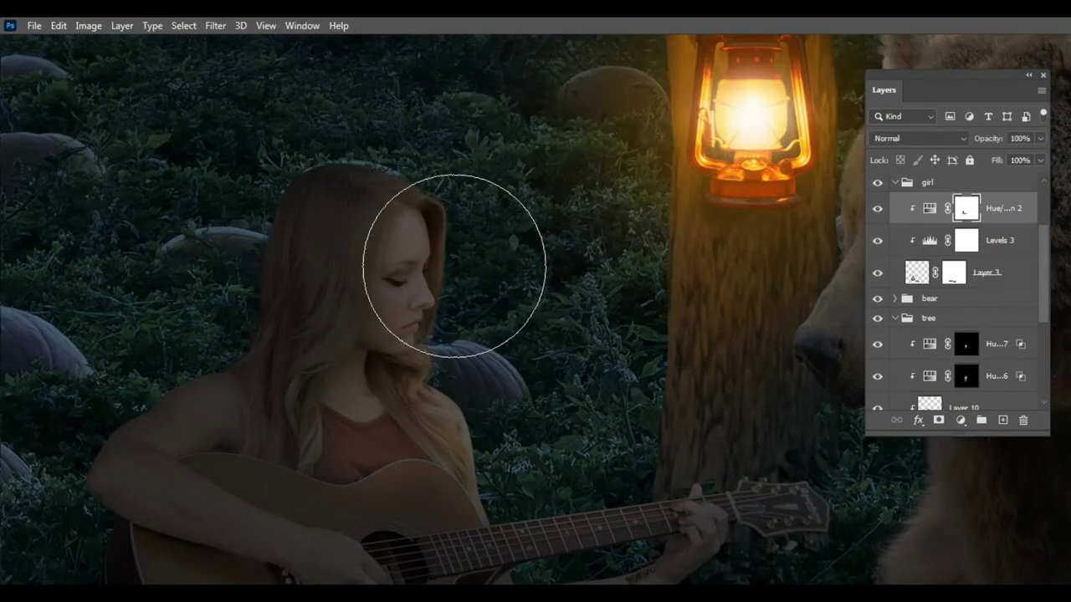
key("F6")
key("Tab")
scroll(507, 344, "down", 2)
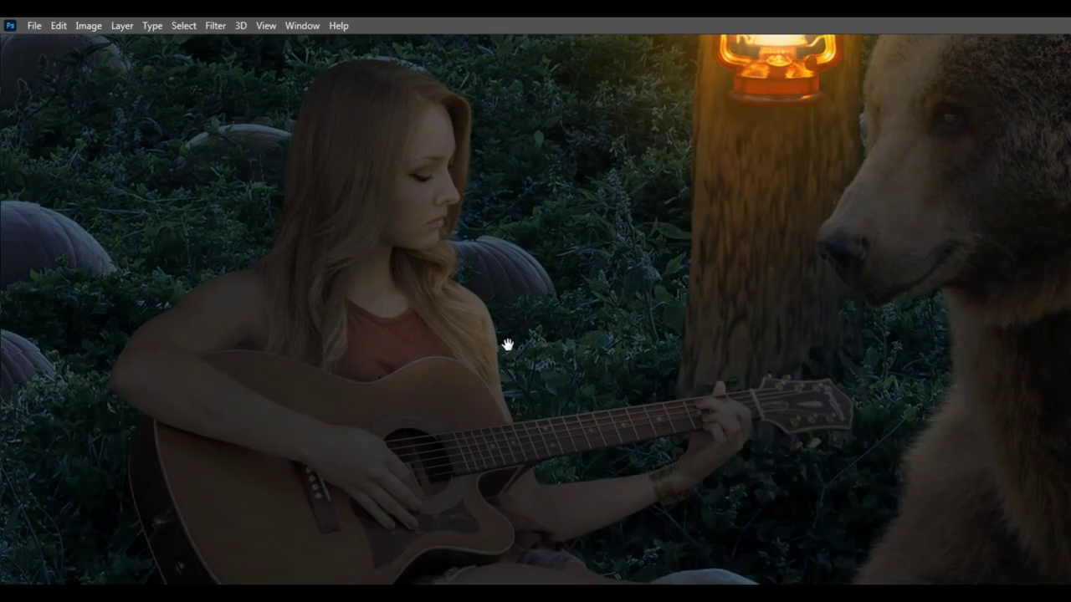
key("Tab")
Add a clipped Hue/Saturation 8 colorized saturated orange to the girl, with an inverted mask
left_click(960, 537)
left_click(972, 394)
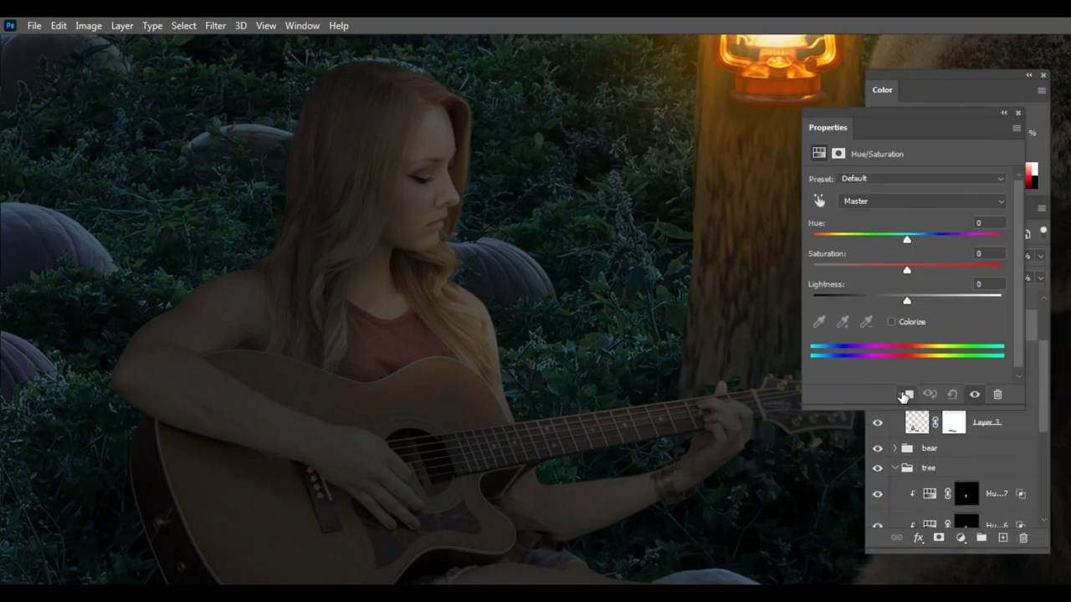
left_click(903, 324)
left_click_drag(860, 269, 976, 269)
left_click_drag(816, 240, 831, 242)
left_click(1018, 112)
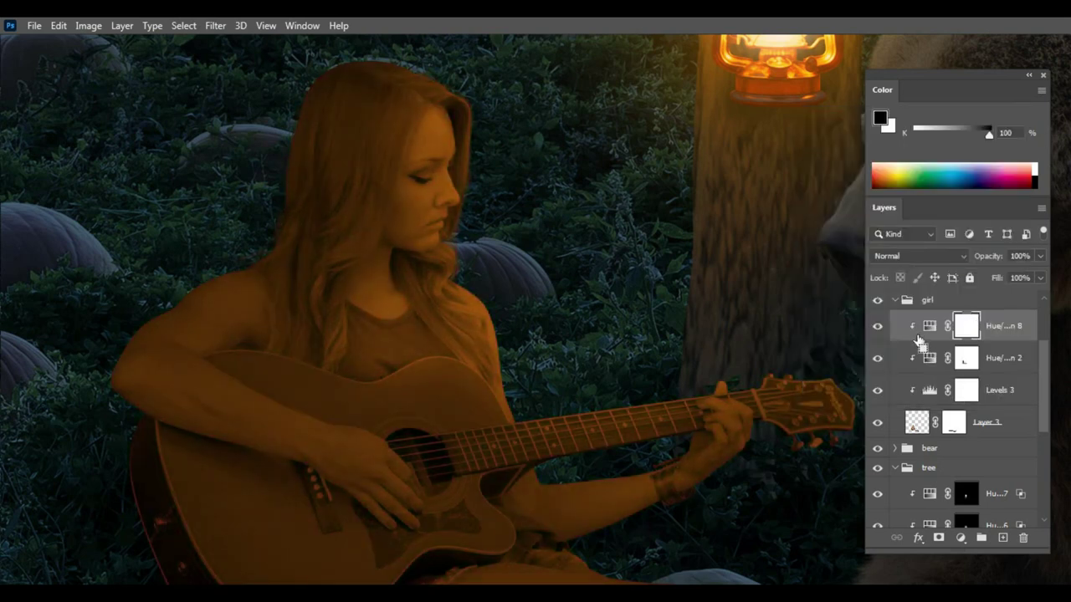
key("ctrl+i")
Choose a brush for painting the light and survey the girl's face
scroll(500, 151, "up", 5)
scroll(511, 256, "up", 3)
right_click(568, 393)
double_click(606, 347)
key("Tab")
key("Tab")
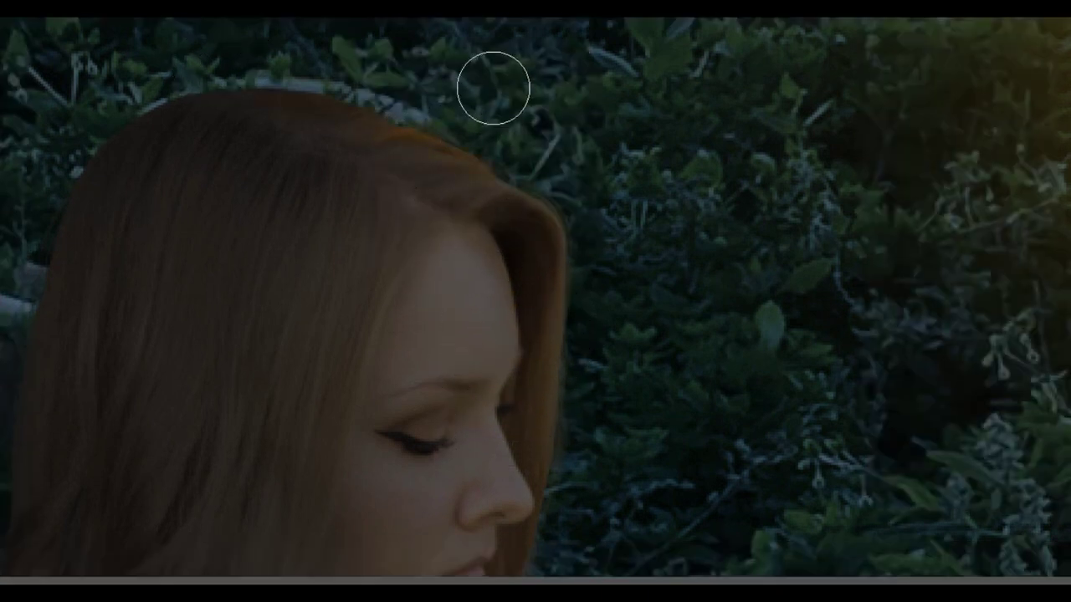
key("h")
left_click_drag(519, 149, 538, 176)
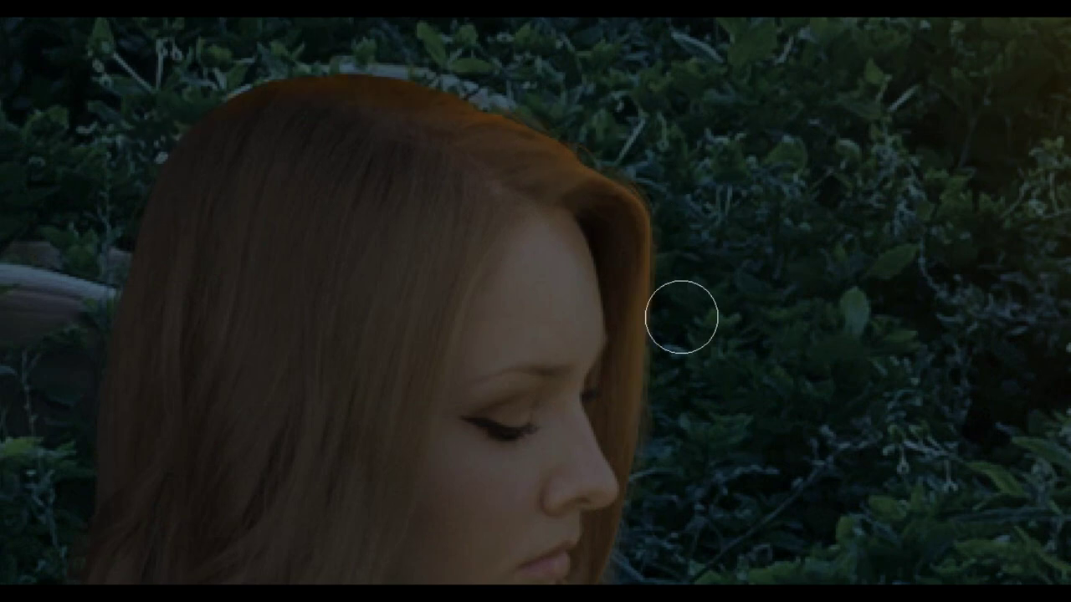
key("h")
left_click_drag(681, 313, 588, 180)
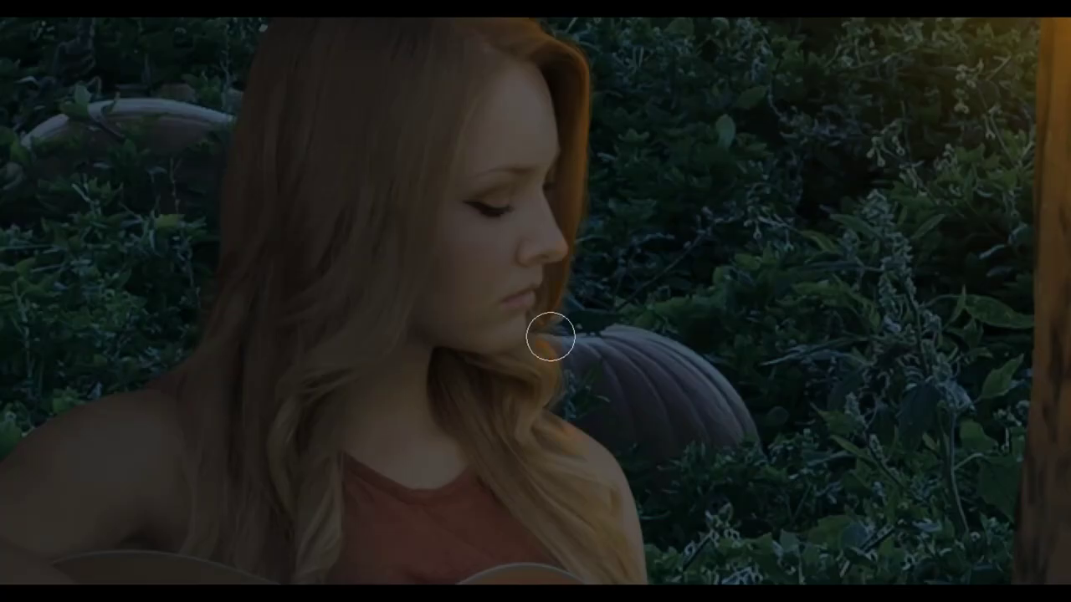
key("ctrl+0")
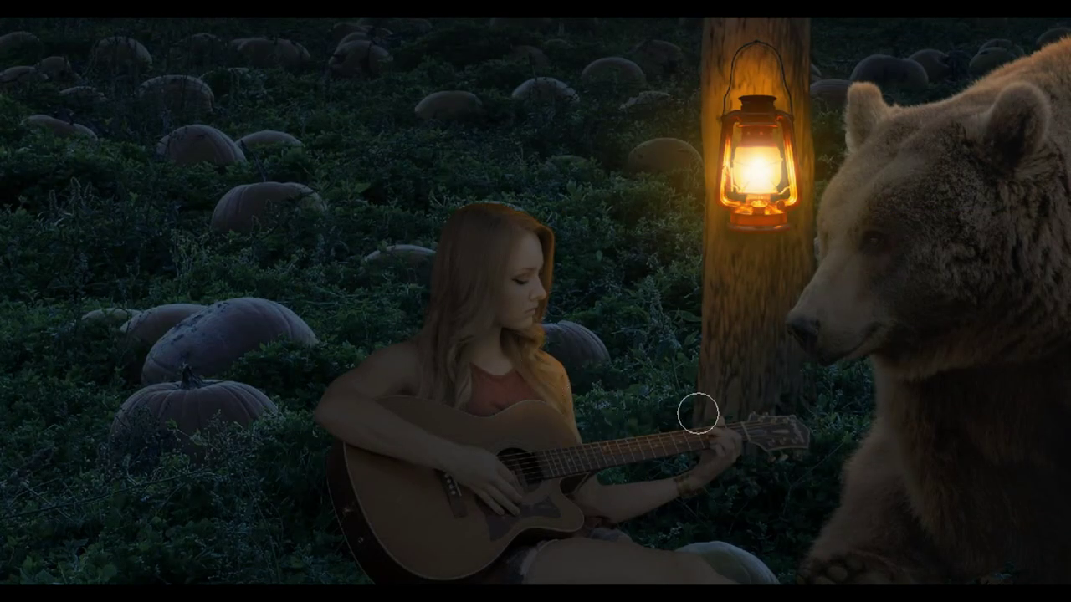
Switch to white and paint warm light along the girl's forearm and wrist
scroll(726, 428, "up", 5)
key("bracketleft")
key("bracketleft")
key("bracketleft")
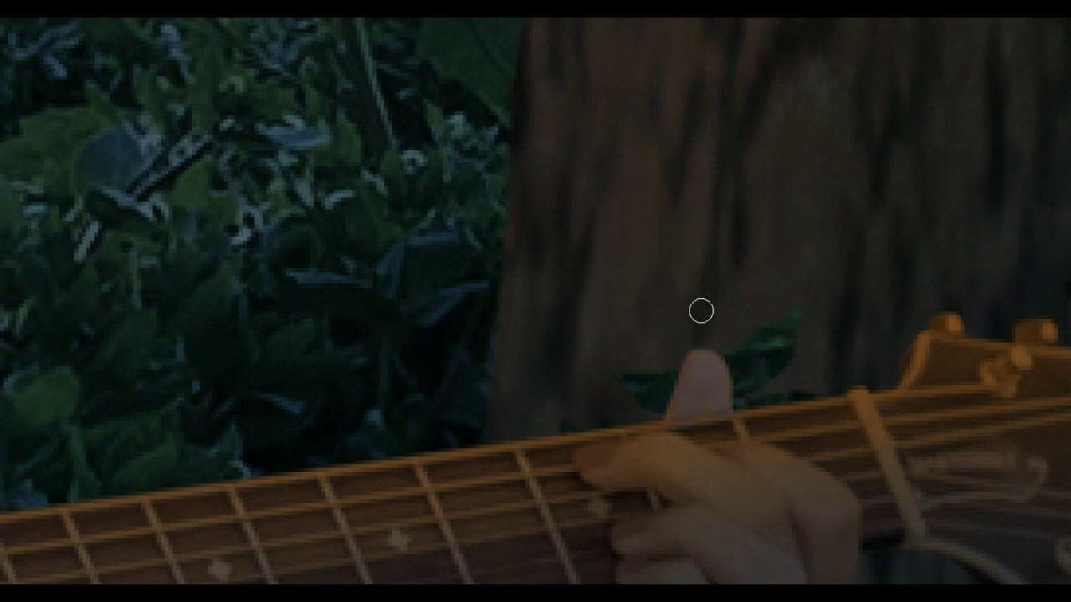
key("bracketleft")
scroll(712, 321, "down", 2)
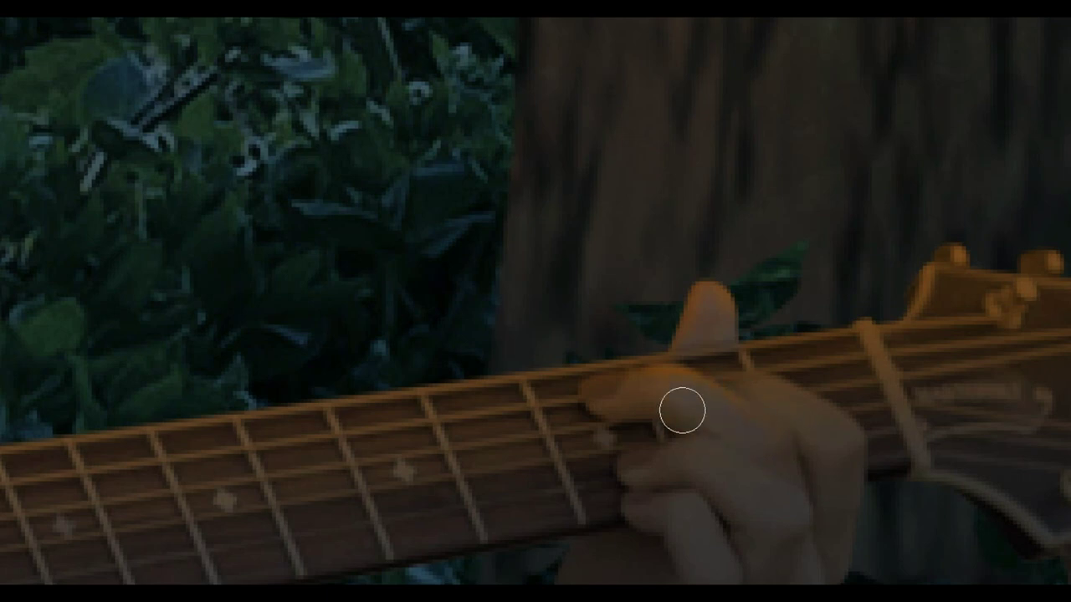
key("f")
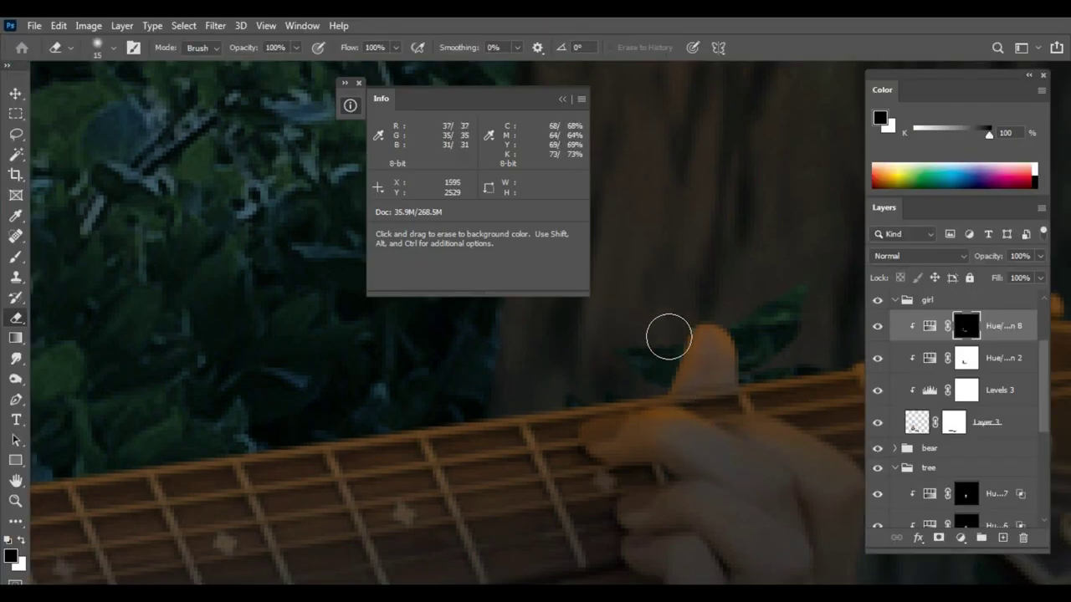
key("bracketright")
key("bracketright")
key("bracketright")
key("bracketright")
key("bracketleft")
key("bracketleft")
key("bracketleft")
key("x")
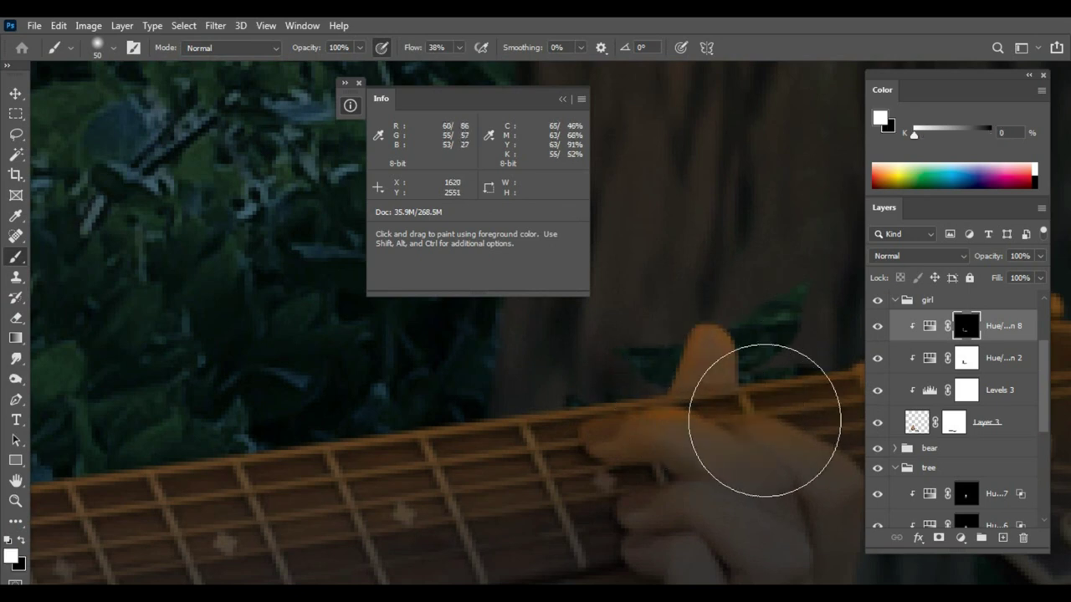
scroll(750, 426, "down", 2)
key("f")
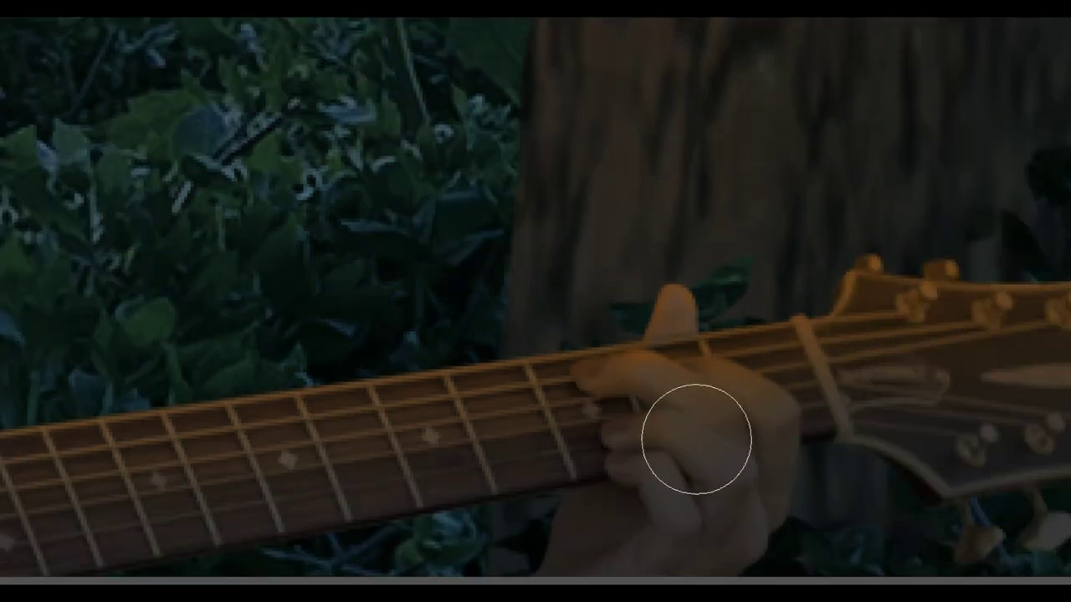
scroll(789, 426, "down", 3)
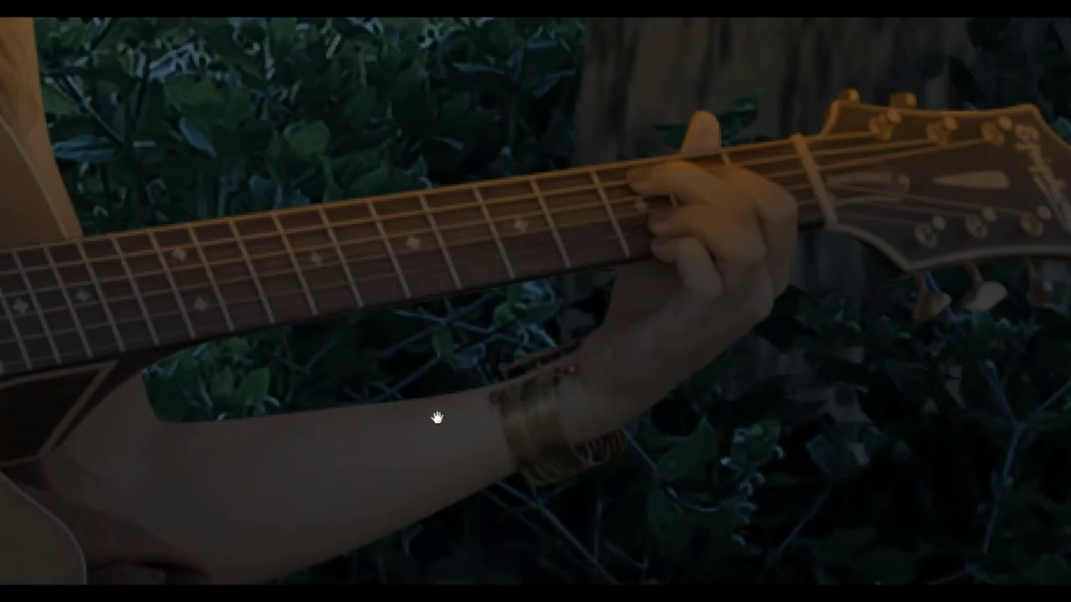
mouse_move(228, 399)
left_mouse_down()
mouse_move(353, 363)
mouse_move(195, 442)
mouse_move(563, 357)
mouse_move(278, 405)
left_mouse_up()
Resize the brush and paint the lantern's glow onto the girl's legs
scroll(601, 417, "down", 5)
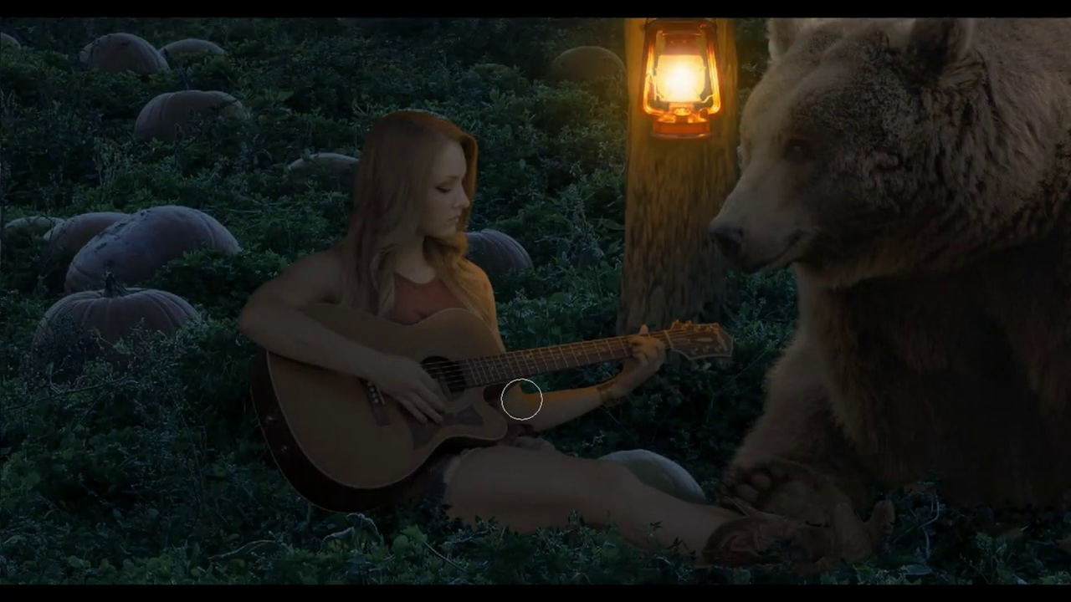
scroll(471, 334, "up", 5)
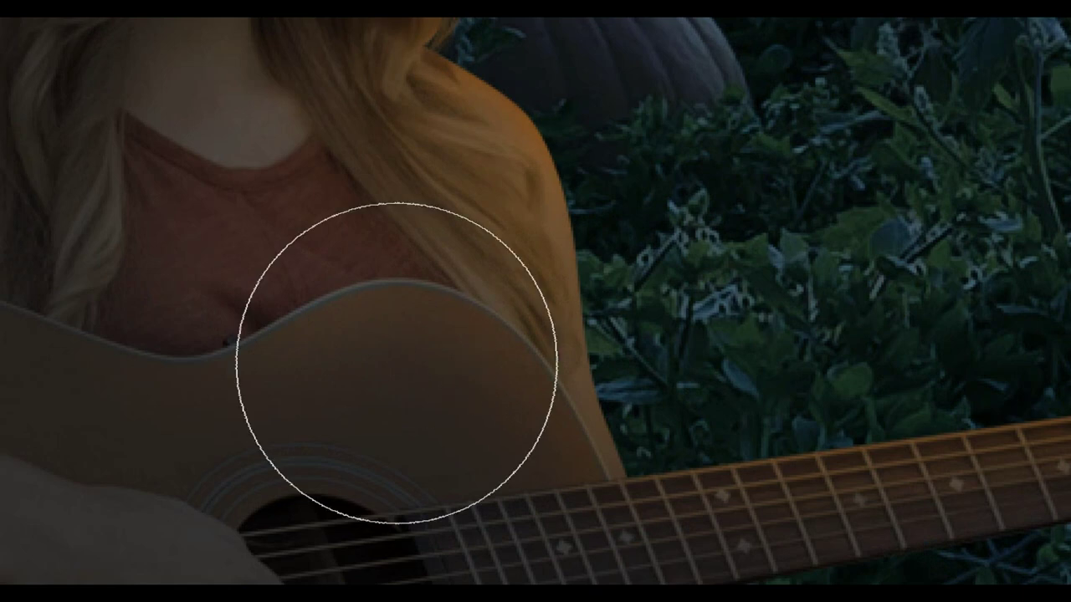
scroll(585, 377, "down", 5)
key("]")
key("]")
key("]")
scroll(535, 276, "down", 3)
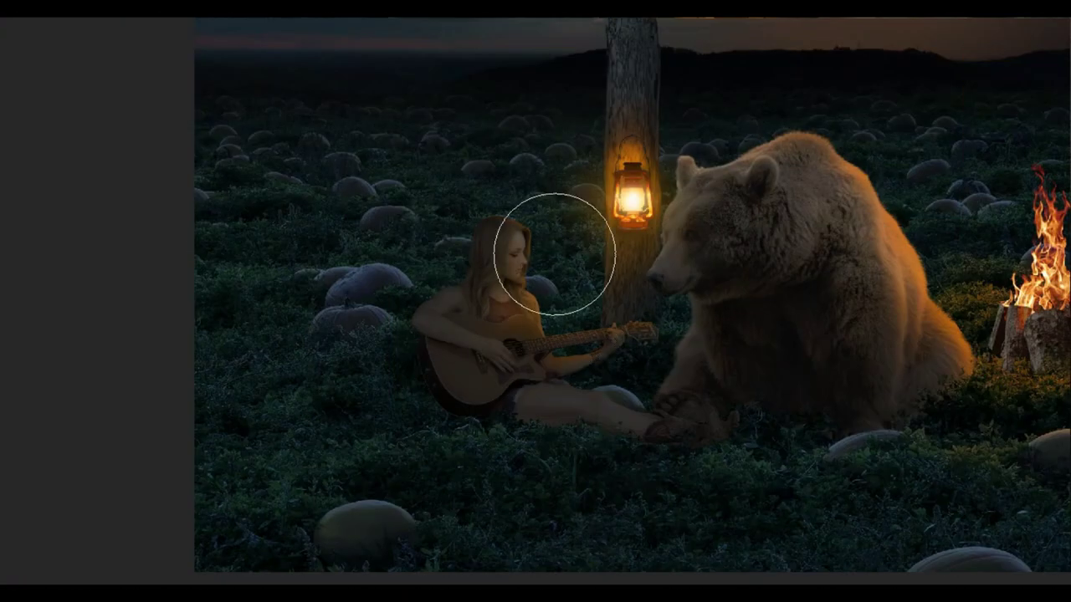
scroll(605, 383, "up", 5)
key("[")
key("[")
key("[")
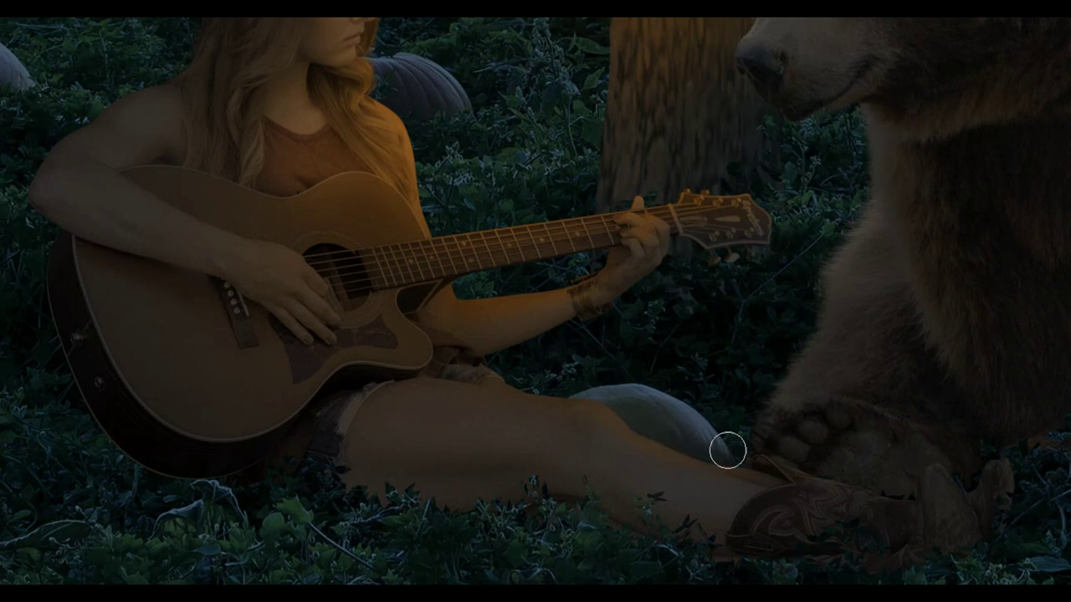
scroll(727, 452, "down", 5)
scroll(652, 423, "up", 2)
scroll(461, 279, "up", 5)
scroll(363, 210, "up", 2)
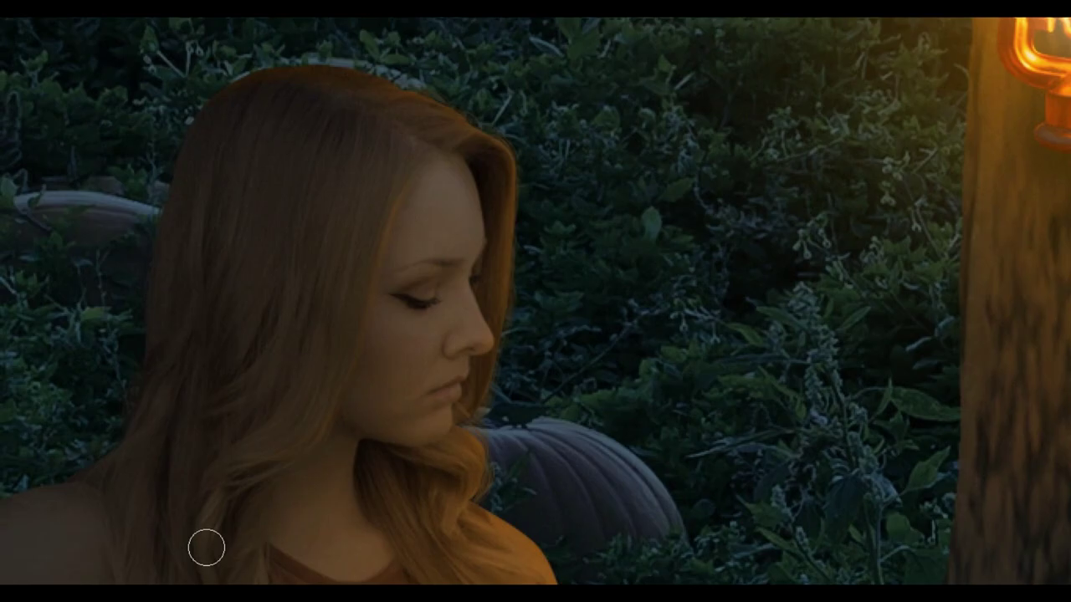
Enlarge the brush and paint the warm glow onto the girl's face and hair
scroll(276, 510, "down", 5)
scroll(526, 315, "up", 5)
key("]")
key("]")
key("]")
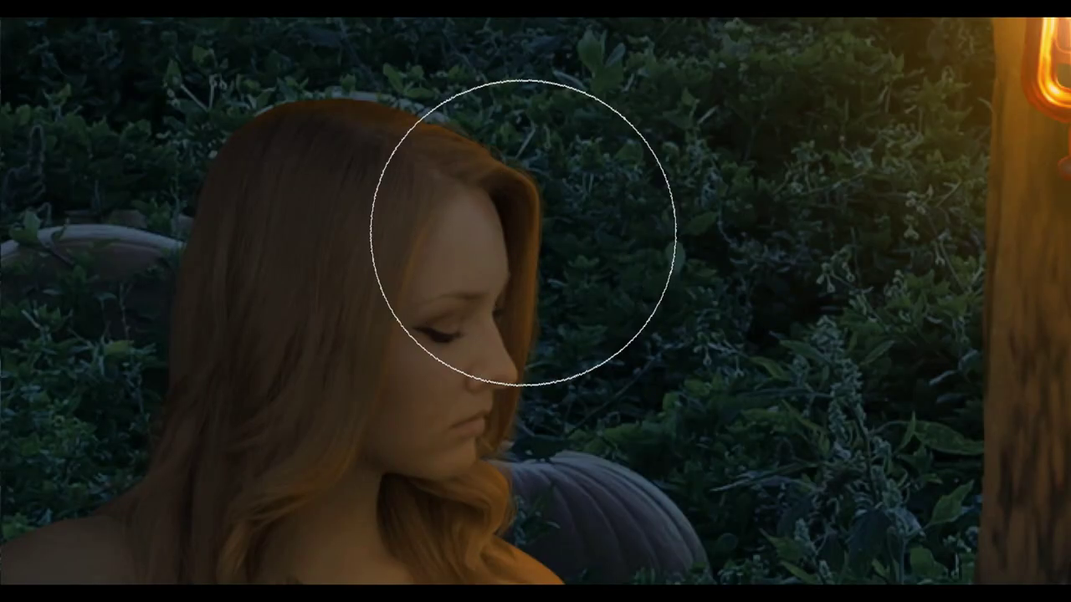
scroll(535, 418, "down", 5)
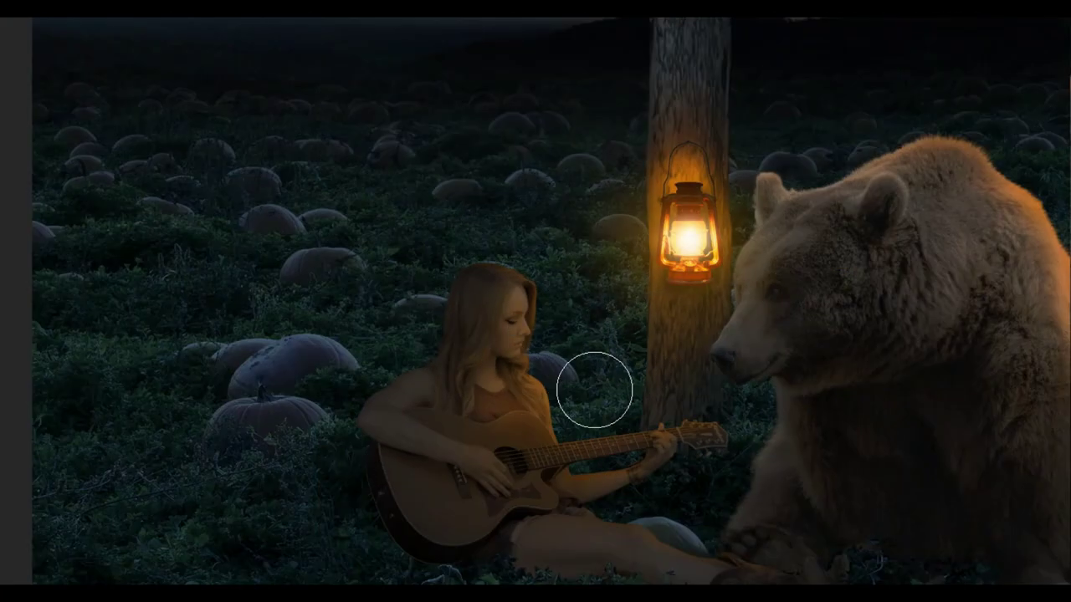
scroll(594, 389, "down", 2)
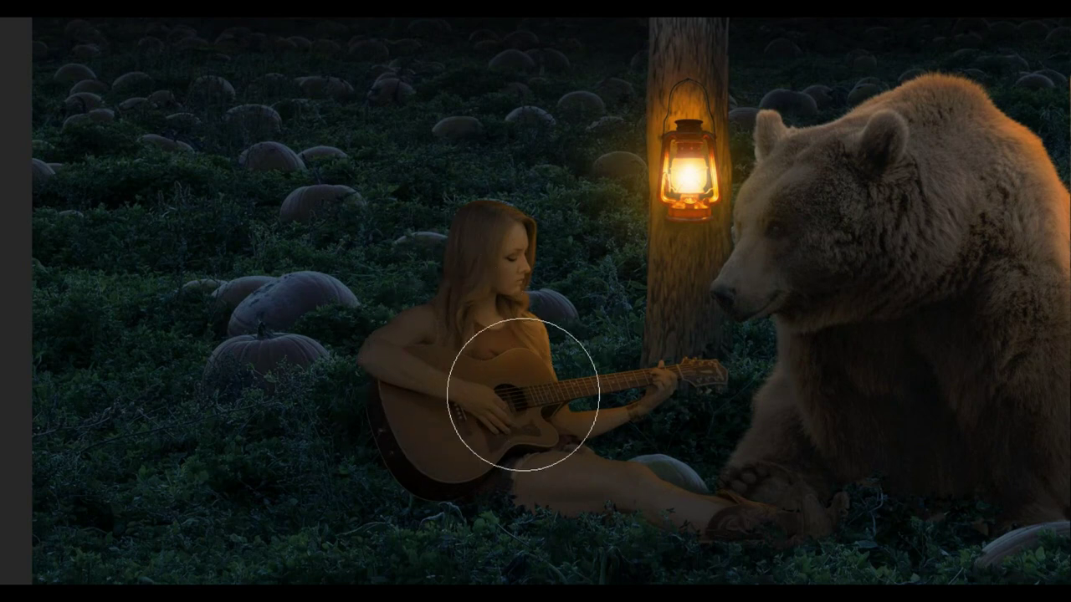
scroll(795, 366, "down", 5)
scroll(628, 373, "up", 5)
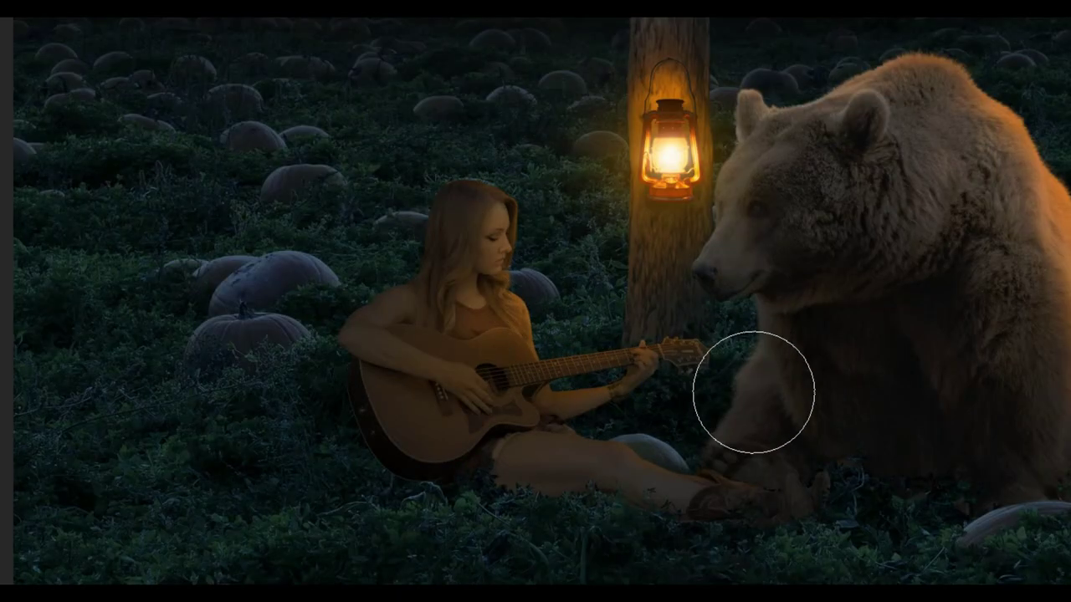
scroll(571, 289, "up", 3)
key("F7")
In the bg group, paint warm lantern light onto grass near the tree base and girl with a smaller soft brush
left_click(894, 348)
scroll(886, 334, "down", 3)
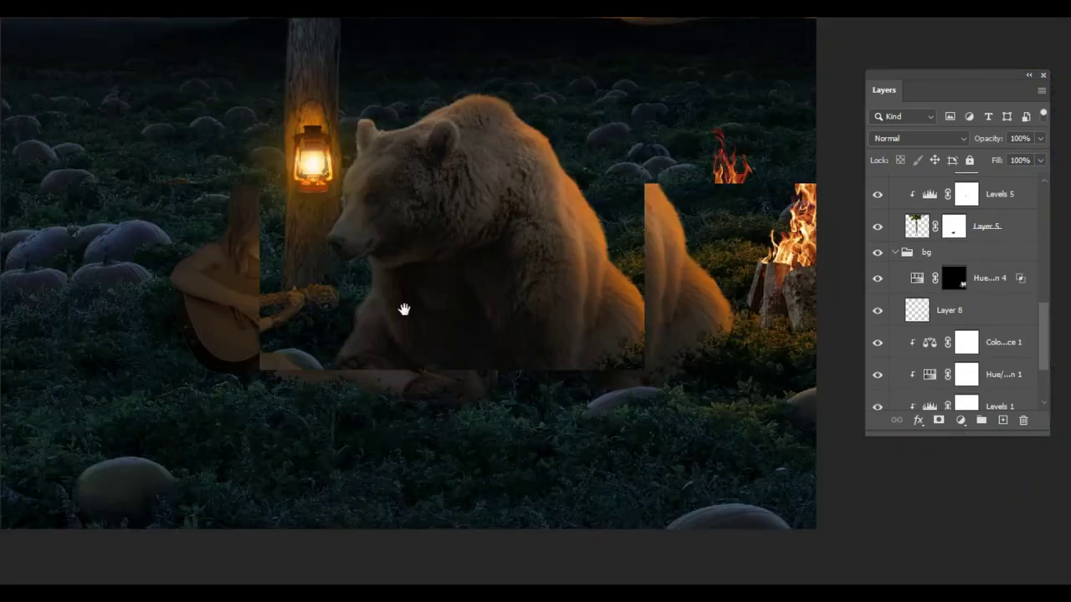
key("bracketleft")
key("bracketleft")
key("bracketleft")
key("bracketleft")
key("bracketleft")
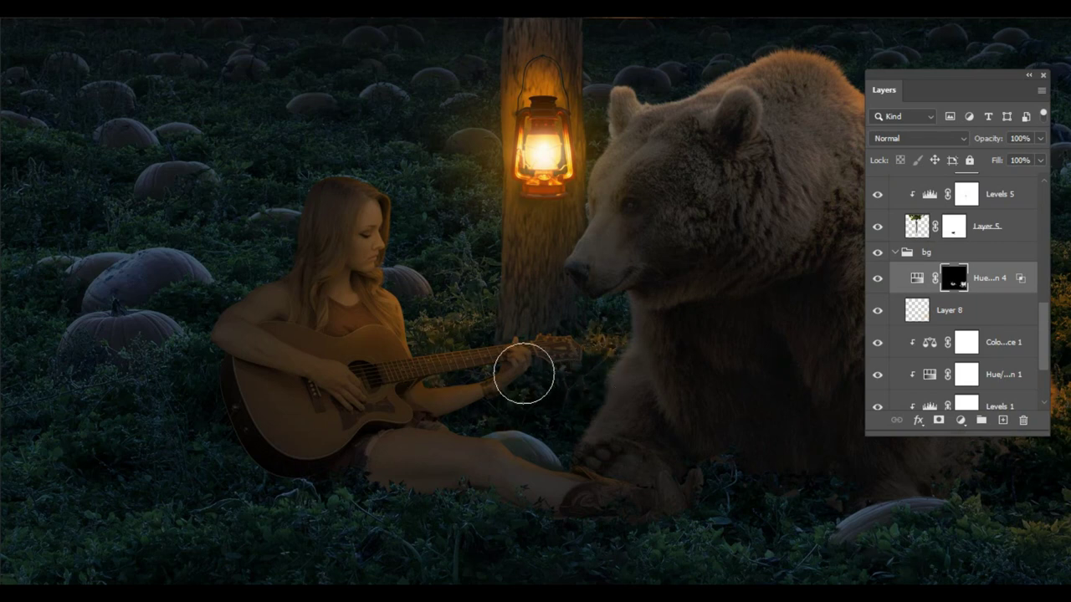
scroll(494, 460, "up", 1)
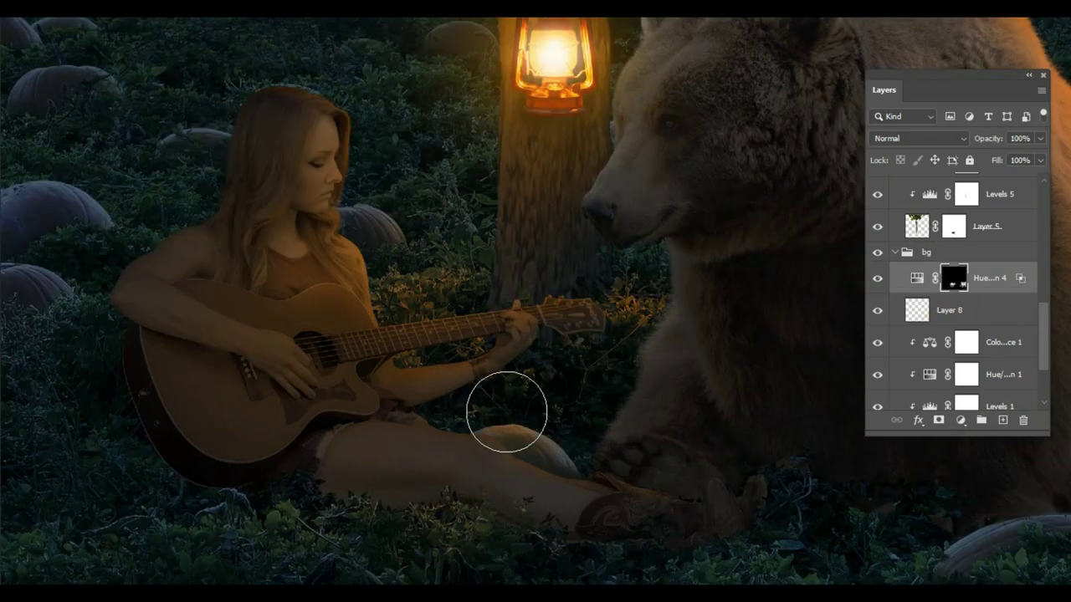
scroll(506, 412, "down", 2)
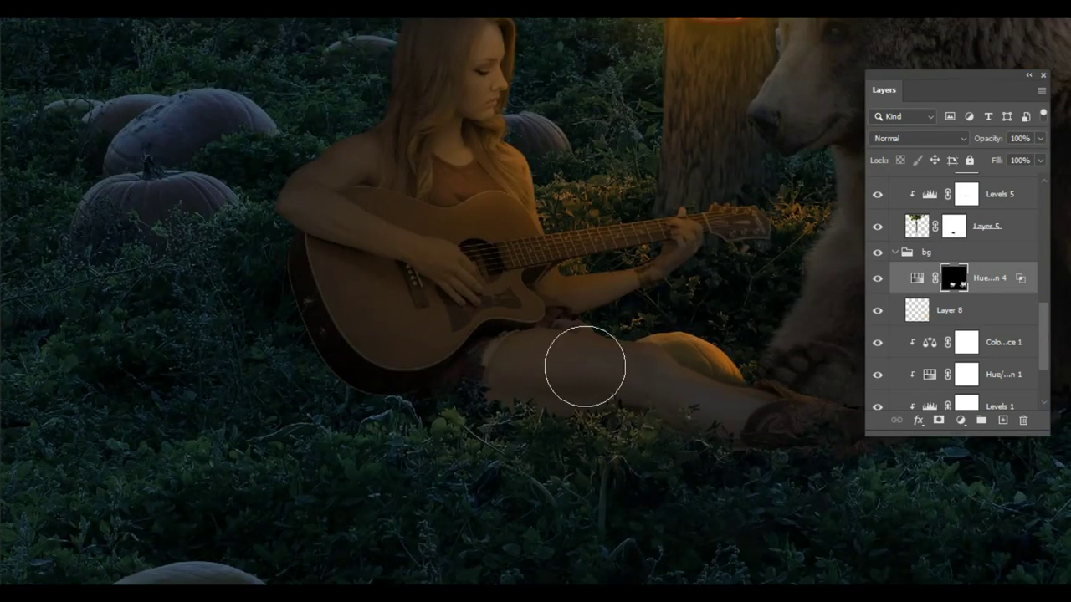
scroll(318, 446, "down", 1)
scroll(641, 438, "down", 1)
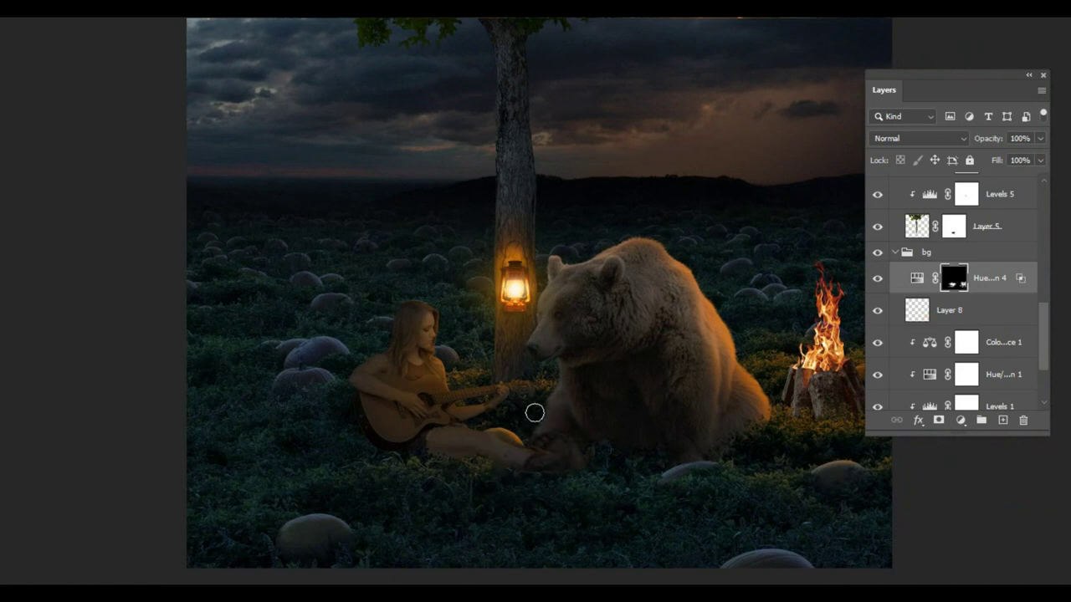
scroll(502, 385, "up", 2)
scroll(418, 323, "up", 2)
scroll(507, 275, "up", 1)
Add a white Solid Color fill in Overlay mode to the girl group, with its mask inverted to black
left_click(458, 242, "ctrl")
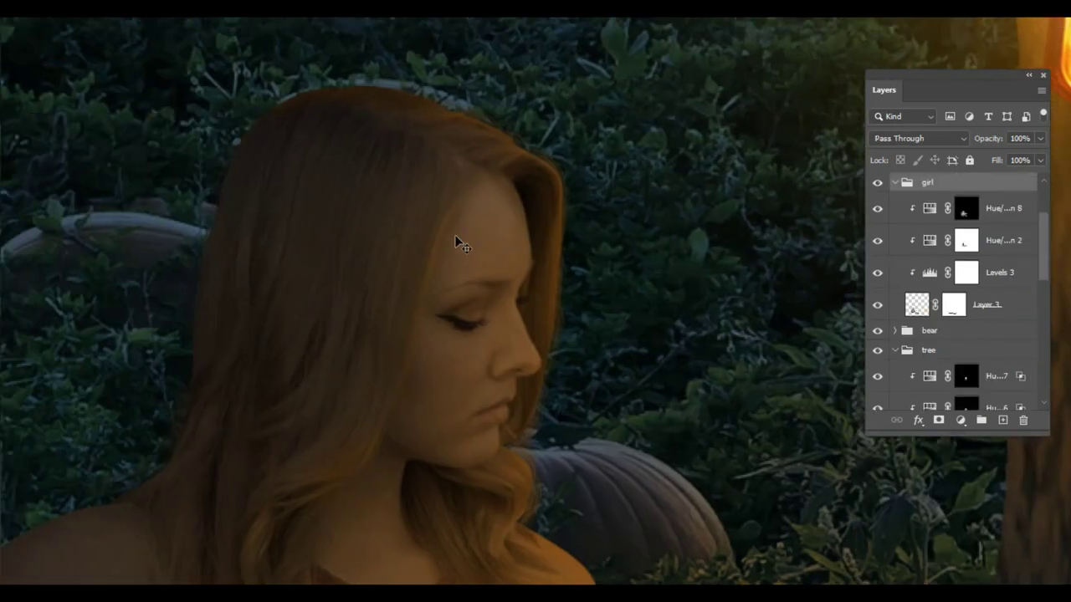
left_click(960, 420)
left_click(934, 146)
left_click(981, 213)
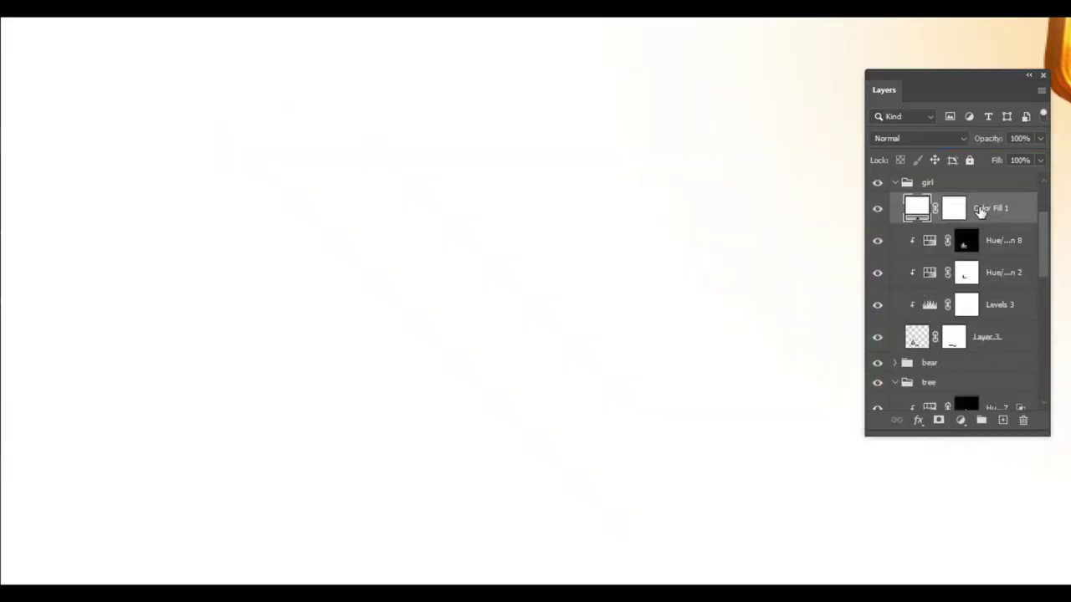
left_click(918, 138)
left_click(925, 332)
key("ctrl+i")
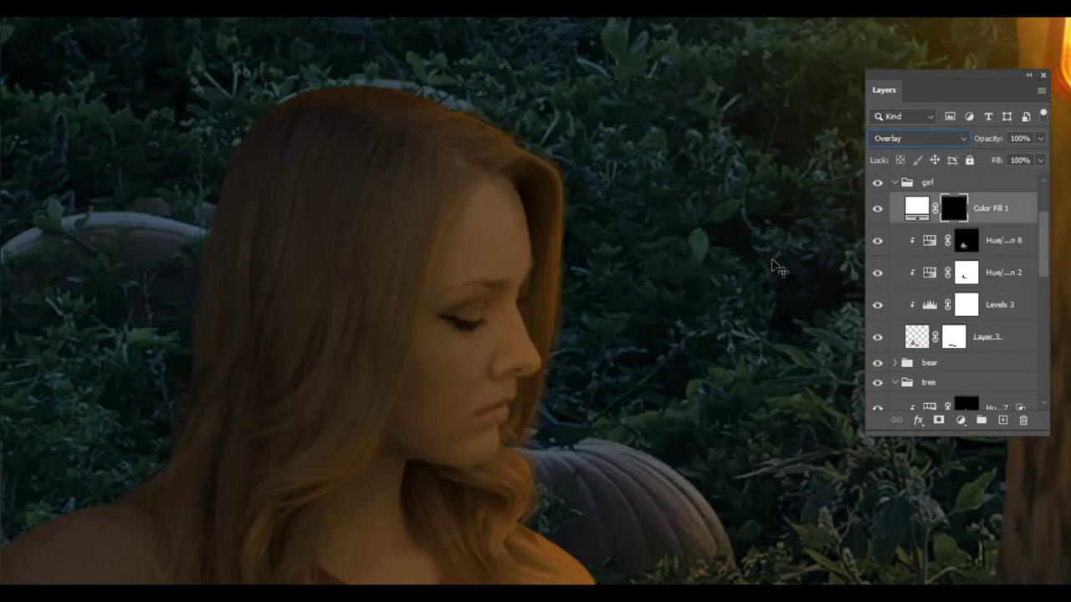
Switch to a smaller Brush for painting highlights into the fill's mask
key("b")
scroll(552, 193, "up", 1)
key("bracketleft")
key("bracketleft")
key("bracketleft")
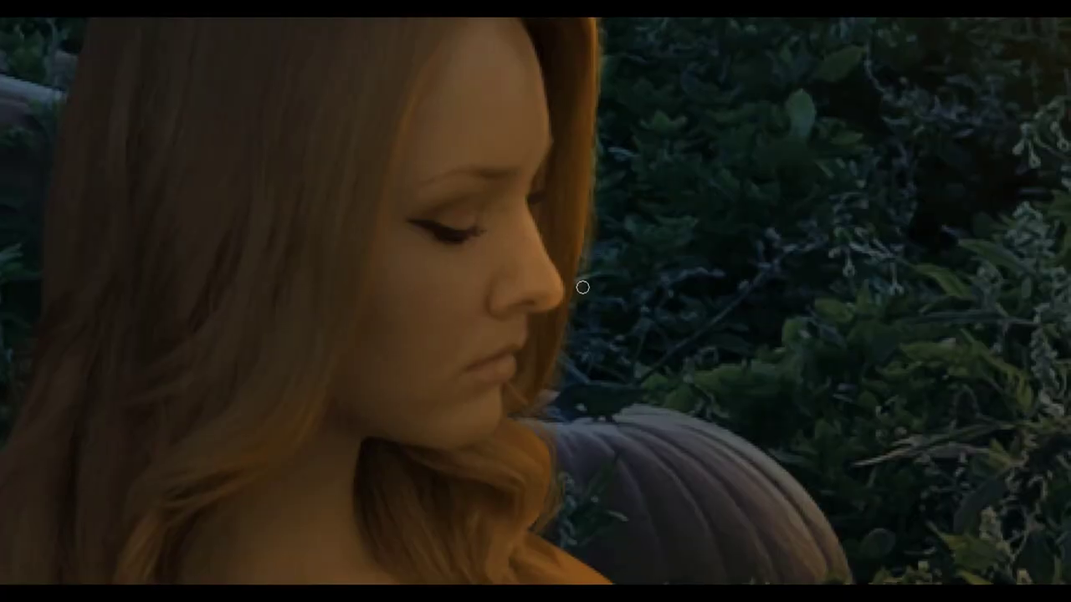
scroll(529, 310, "up", 1)
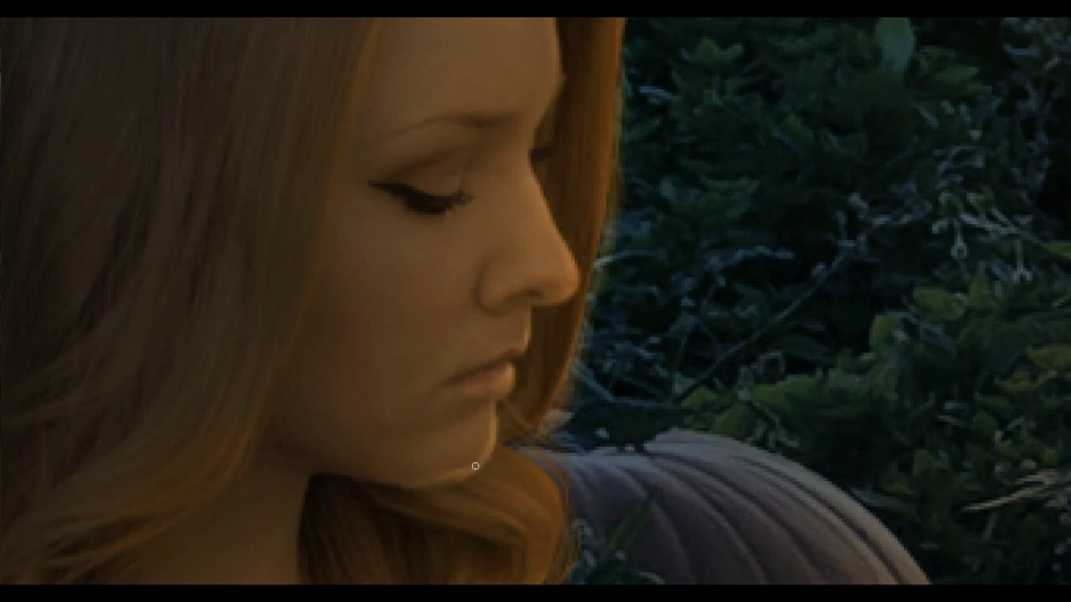
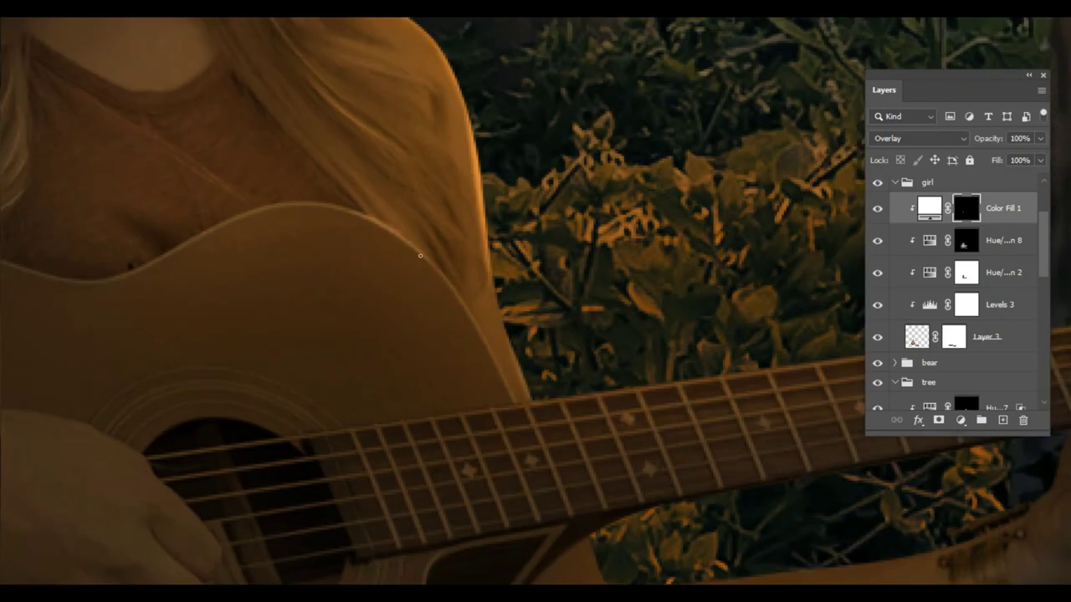
Zoom onto the girl's face and show the warm Color Fill 1 Overlay layer
left_click_drag(420, 255, 352, 413)
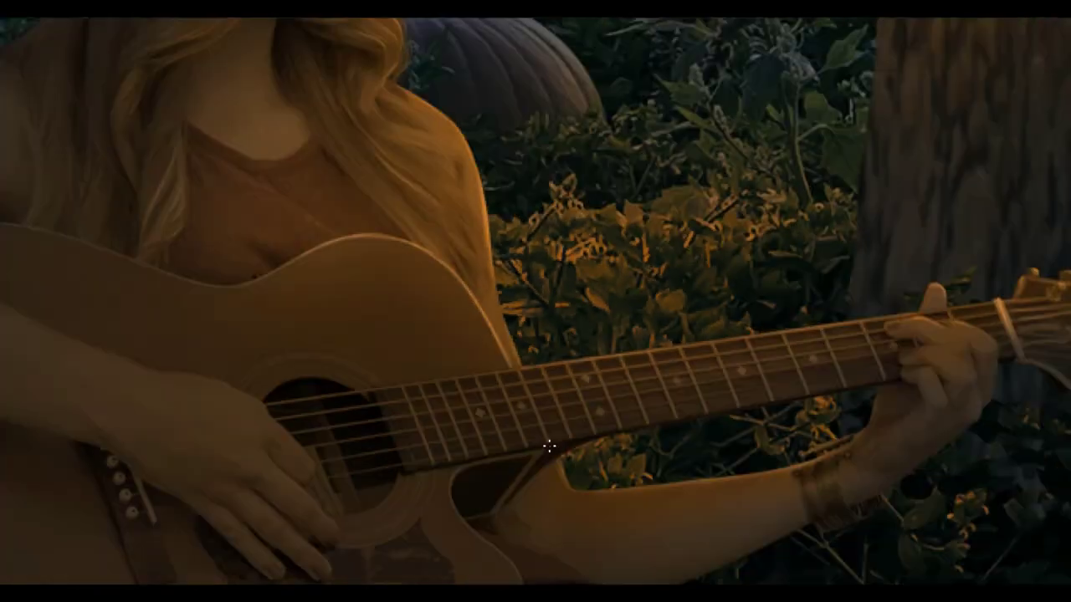
scroll(548, 446, "up", 3)
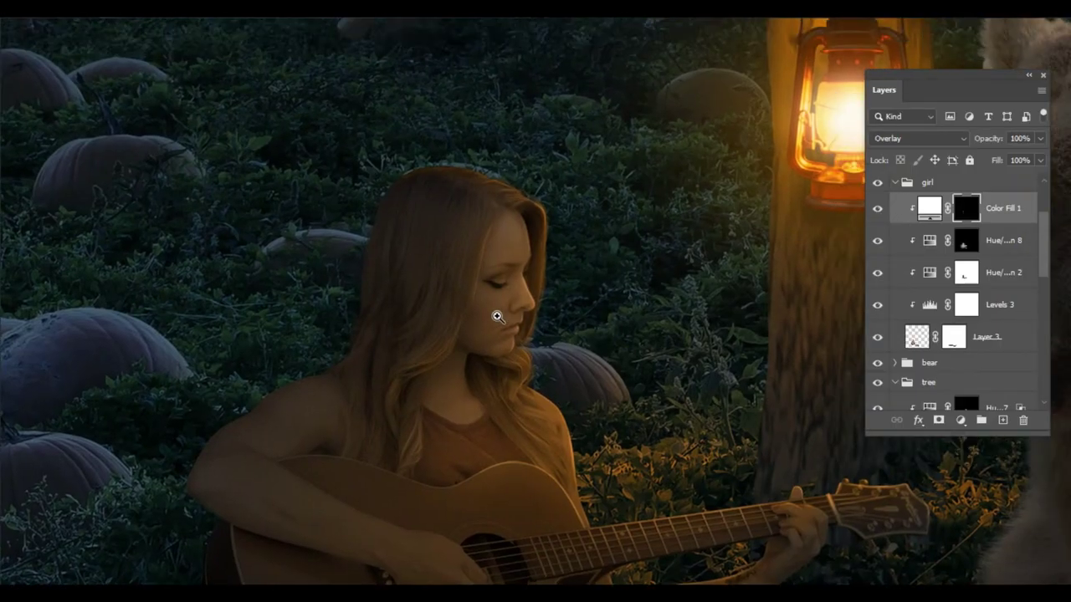
left_click(497, 317)
left_click(878, 209)
Adjust the brush size and check the whole scene before returning to the girl's face
key("bracketright")
key("bracketright")
key("bracketright")
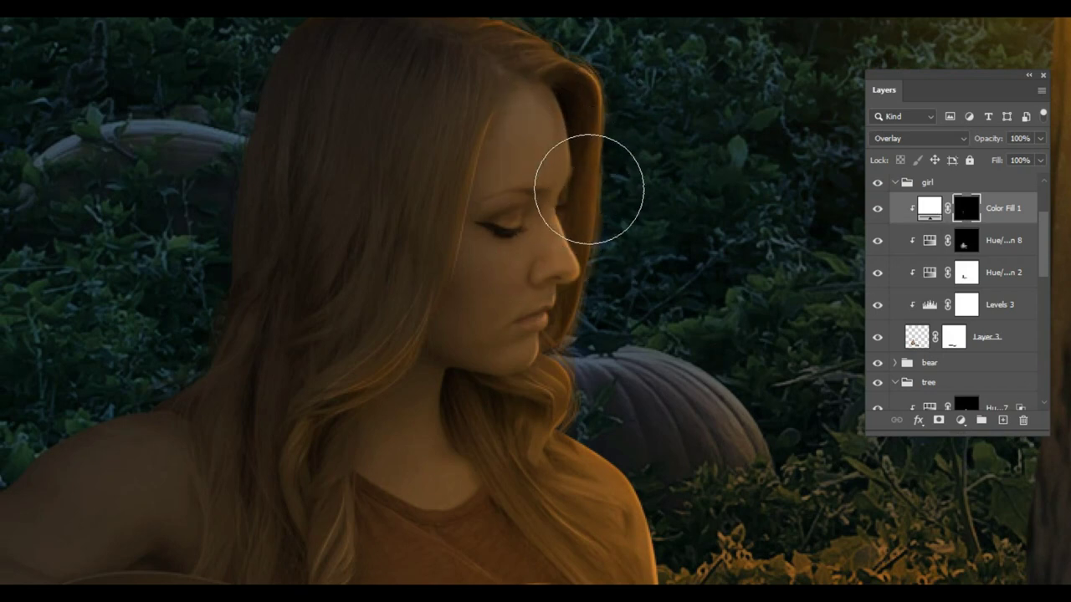
key("bracketleft")
key("bracketleft")
key("bracketleft")
key("ctrl+minus")
key("ctrl+minus")
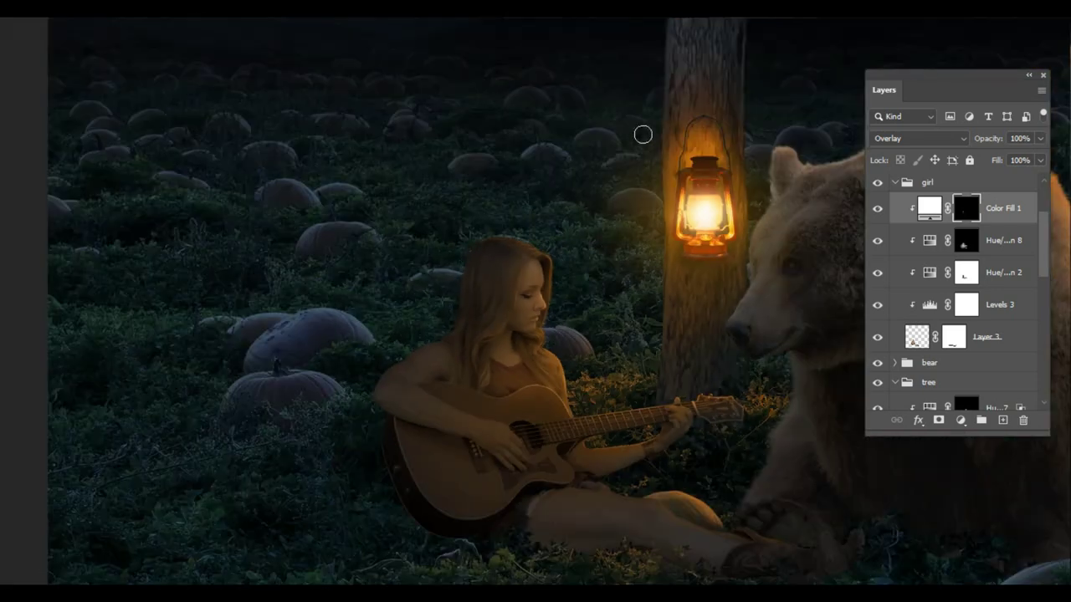
key("ctrl+plus")
key("ctrl+plus")
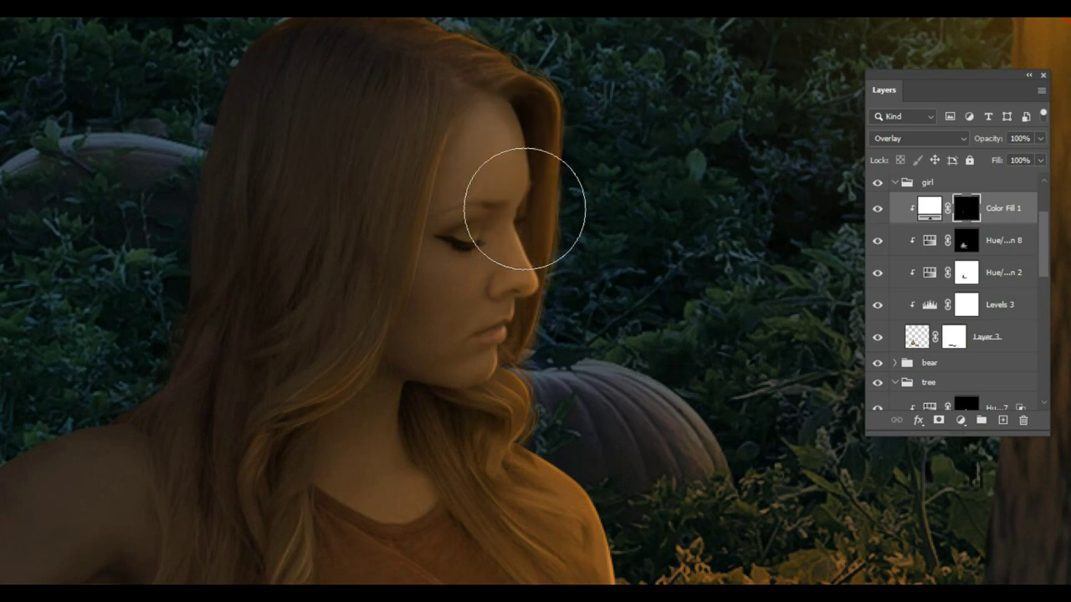
key("ctrl+minus")
key("ctrl+minus")
key("ctrl+plus")
key("ctrl+plus")
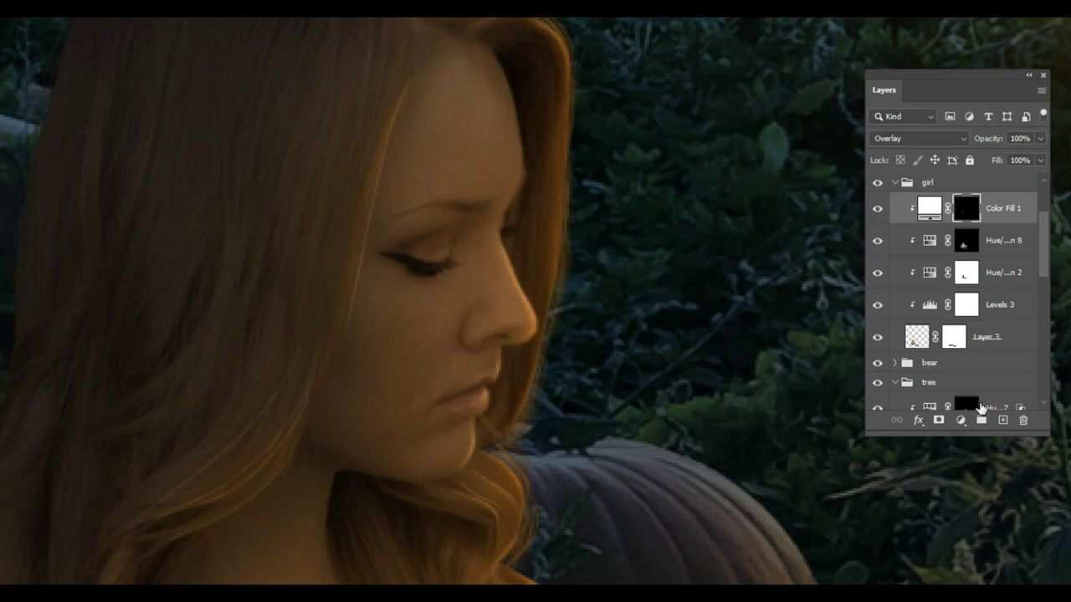
Add a white Color Fill 2 limited to lighter Underlying Layer tones, clipped to the girl, with a black mask
left_click(960, 420)
left_click(978, 147)
left_click(997, 216)
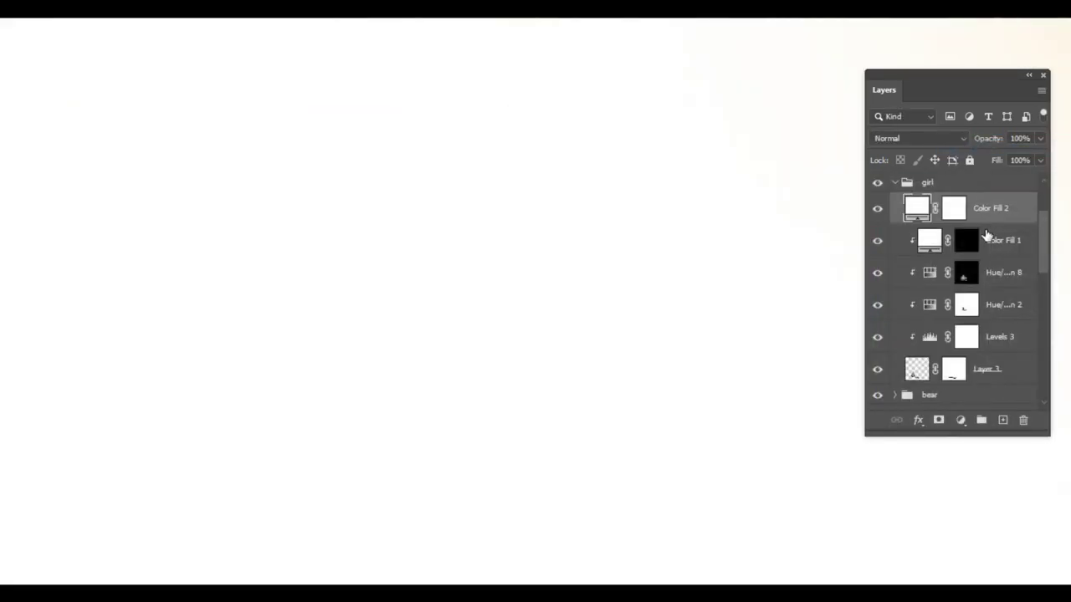
double_click(1023, 219)
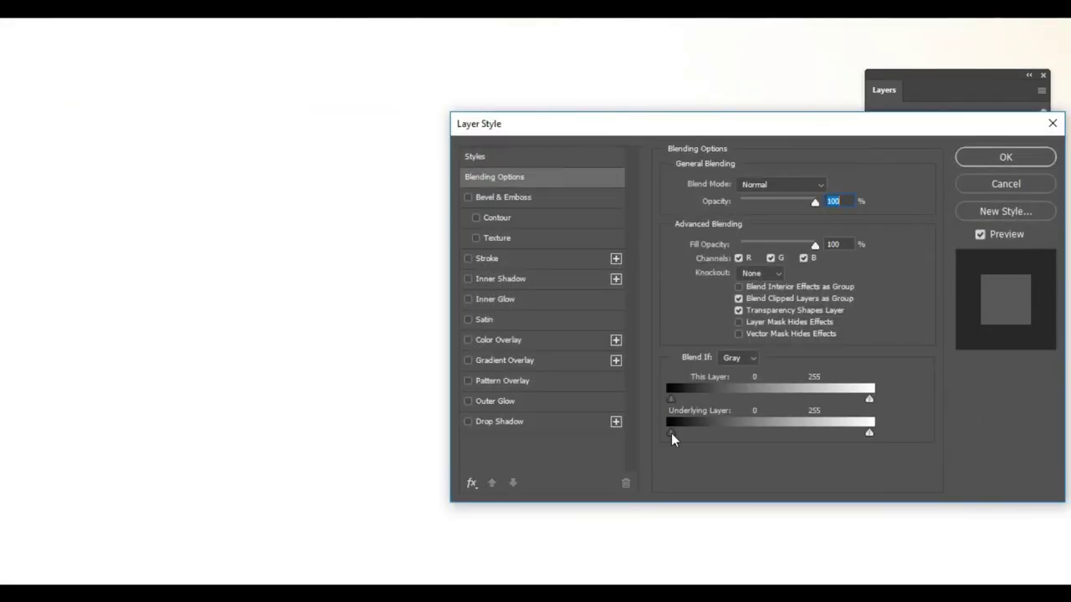
left_click_drag(671, 437, 747, 437)
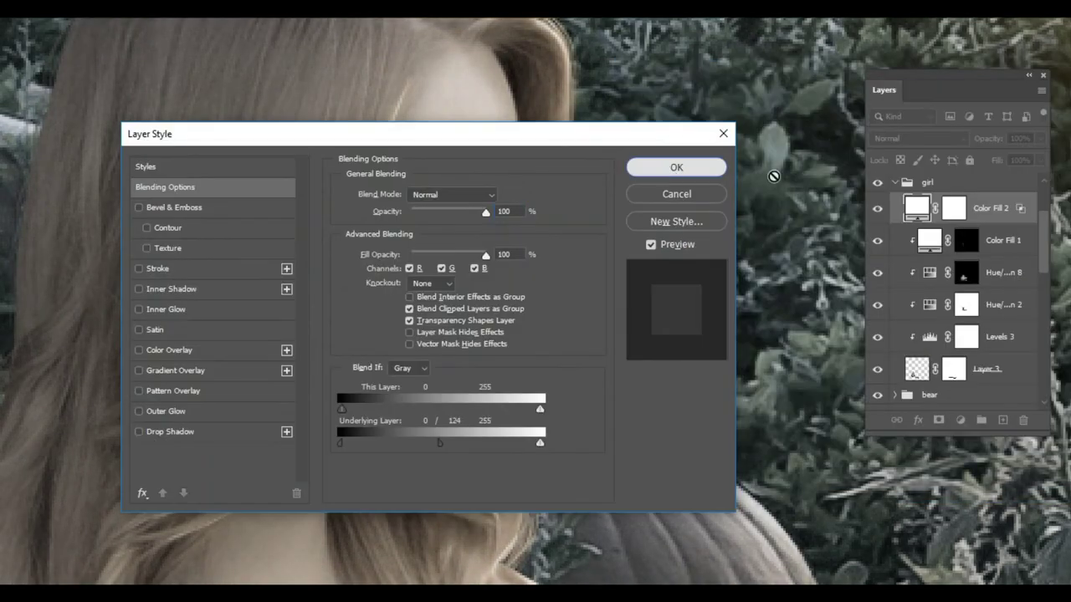
key("Return")
left_click(928, 219, "alt")
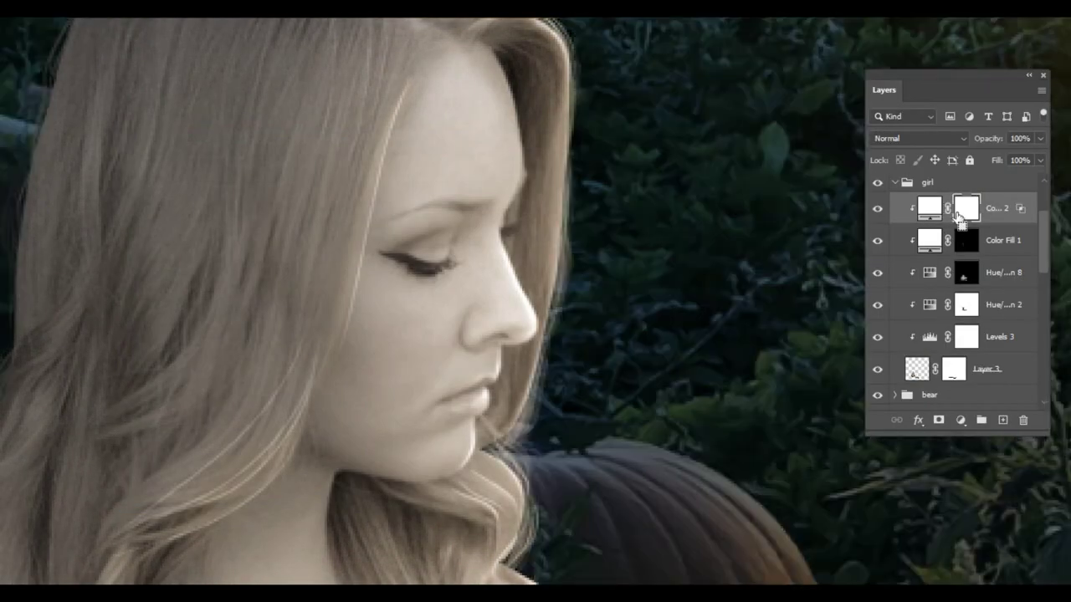
key("ctrl+i")
Reselect Color Fill 2 and ready a fine brush at 100% flow on the girl's face
key("ctrl+0")
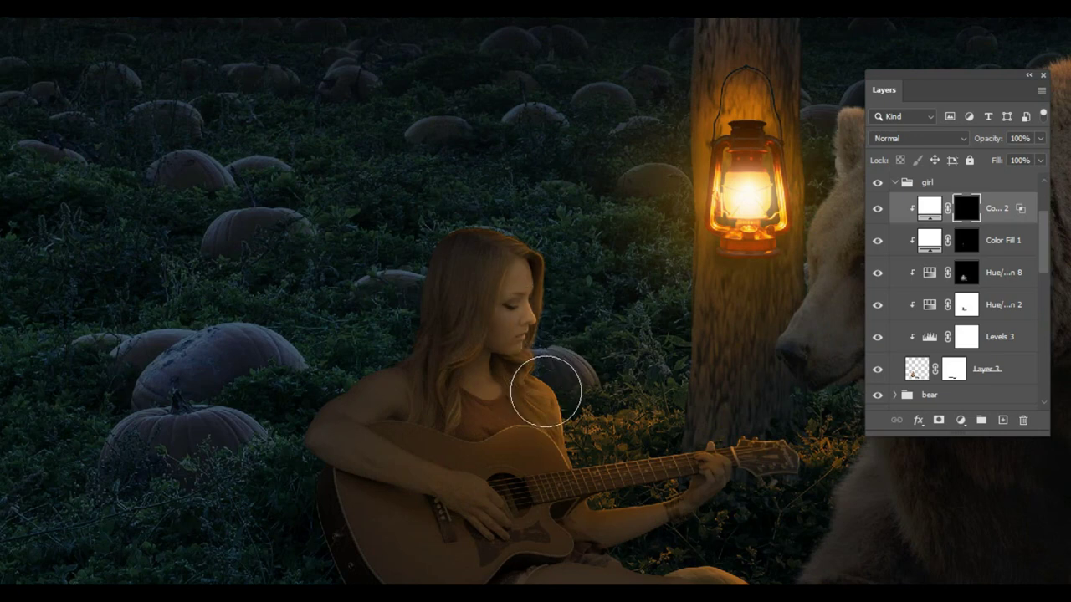
key("ctrl+plus")
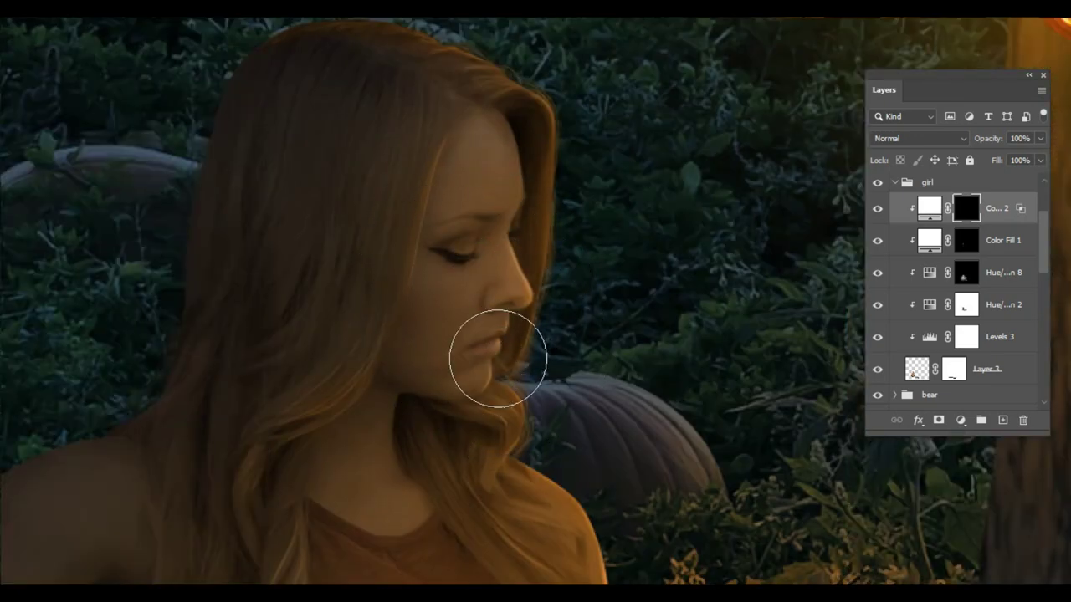
left_click(523, 351, "ctrl")
key("alt+bracketleft")
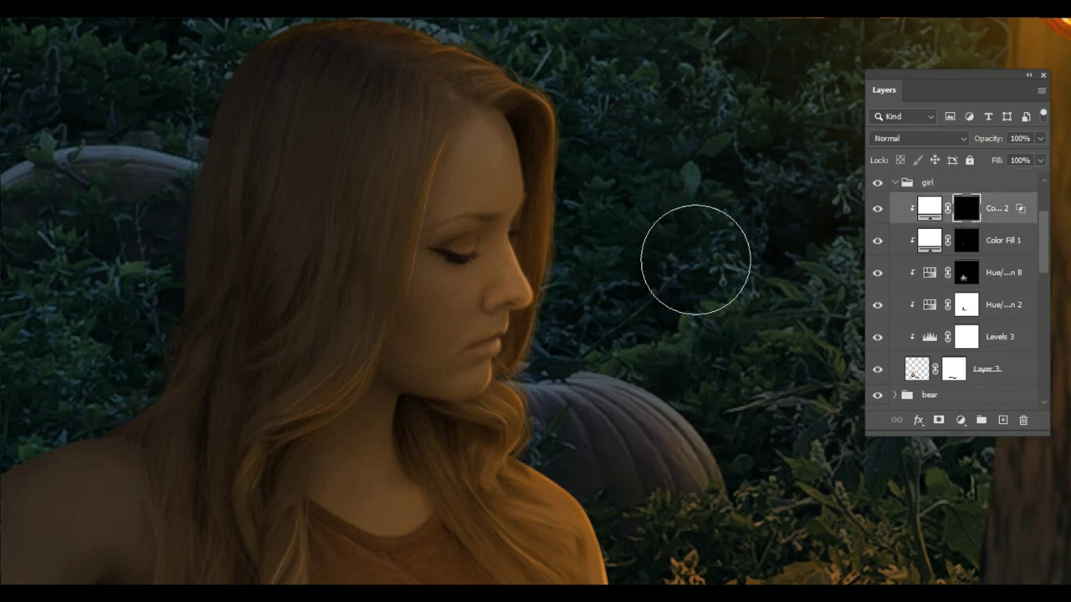
key("ctrl+0")
key("bracketright")
key("bracketright")
key("bracketright")
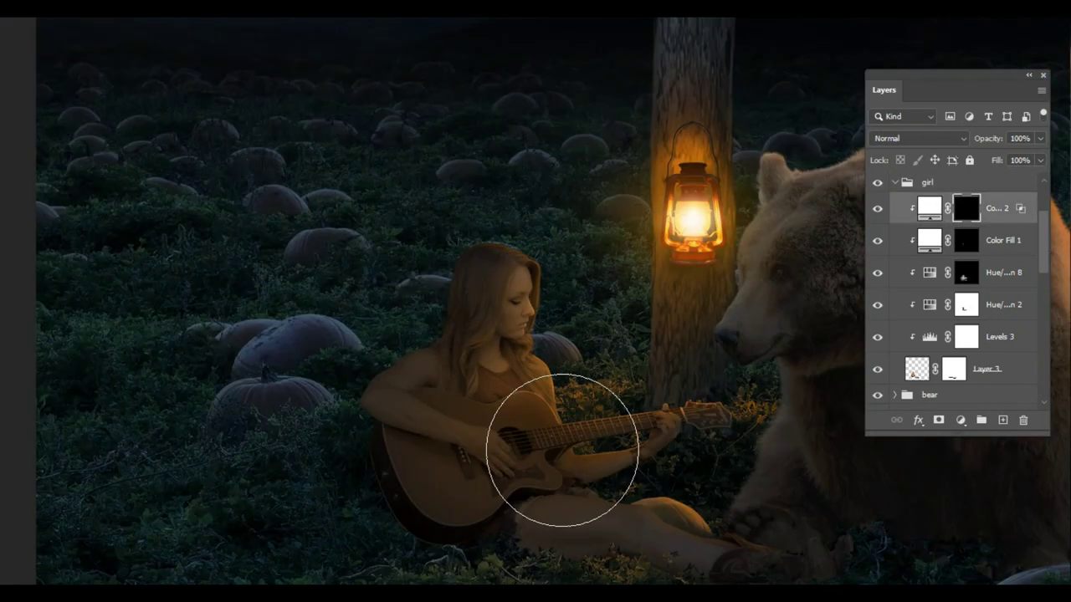
key("ctrl+plus")
key("f")
key("shift+0")
key("bracketleft")
key("bracketleft")
key("bracketleft")
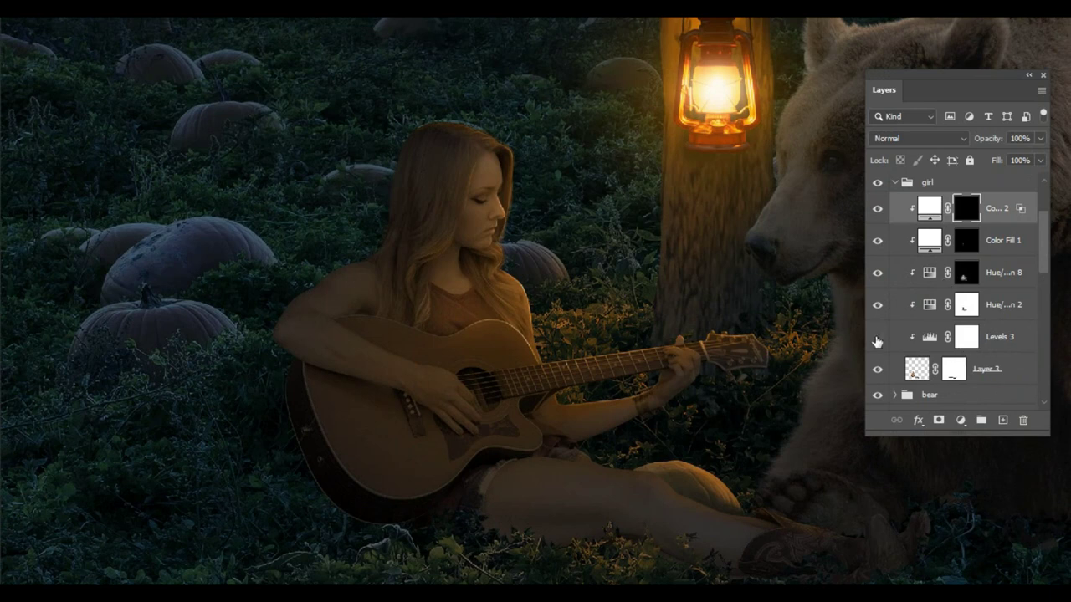
Add a Color Balance above Levels 3 (Cyan-Red -25, Yellow-Blue +22) and compare the girl
left_click(999, 337)
left_click(960, 419)
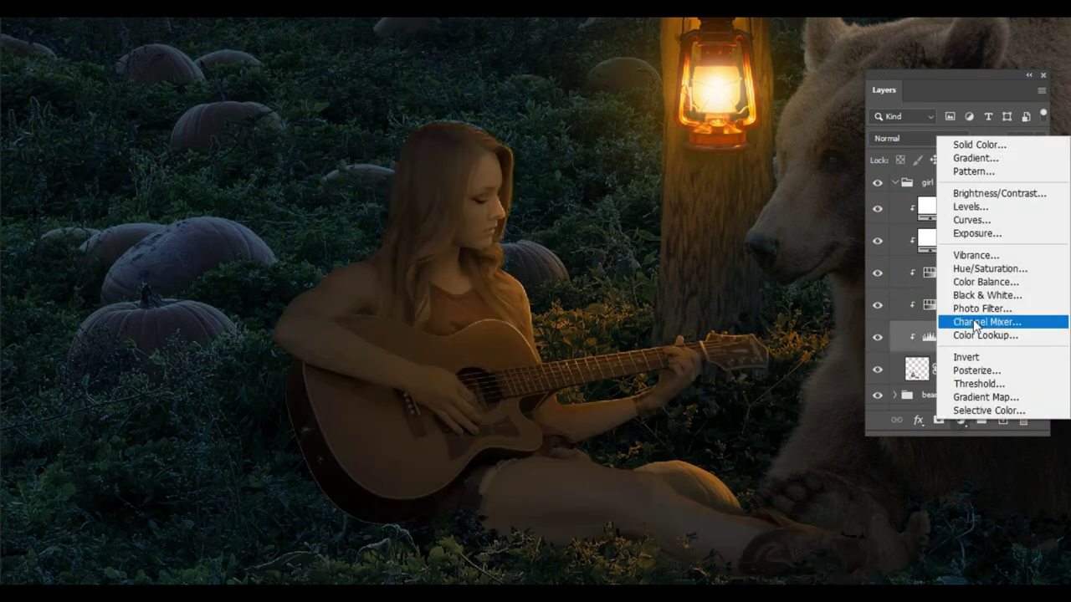
left_click(962, 324)
left_click_drag(905, 266, 902, 266)
left_click_drag(887, 215, 868, 215)
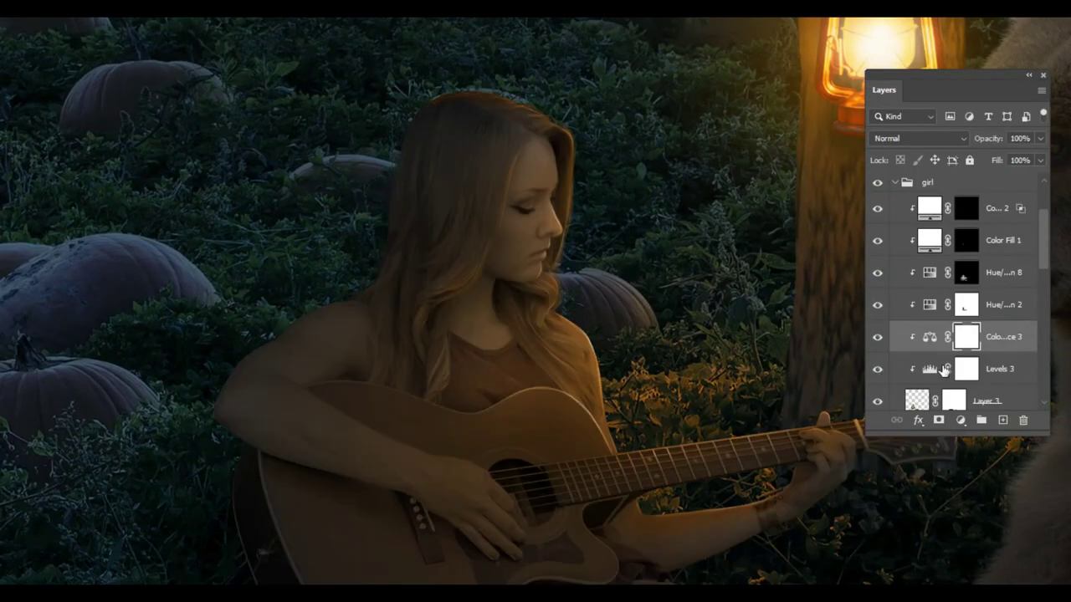
scroll(950, 237, "up", 3)
scroll(880, 319, "down", 3)
left_click(877, 336)
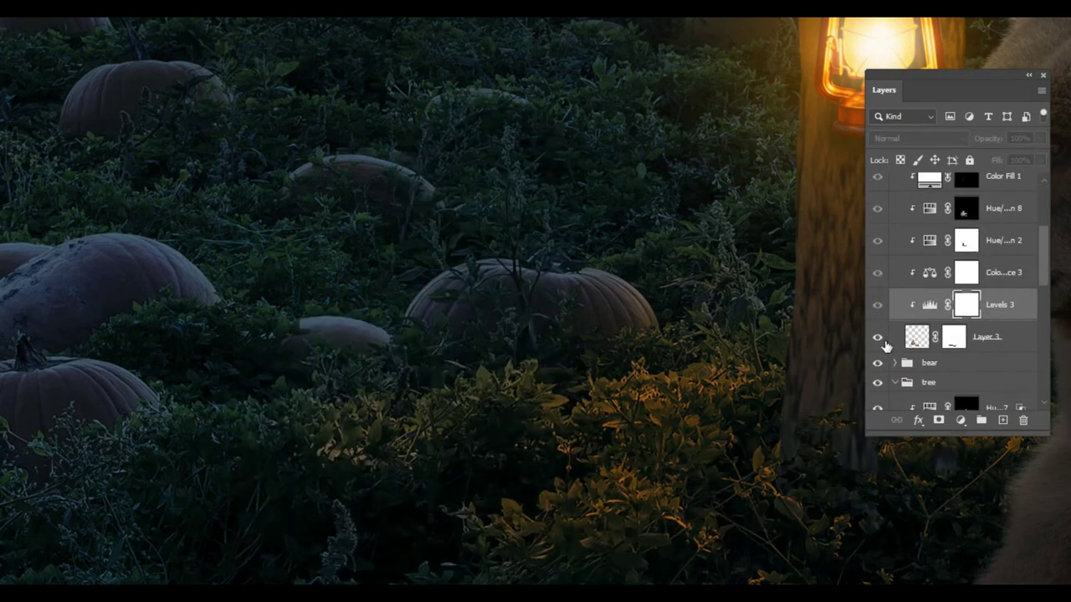
left_click(1006, 314)
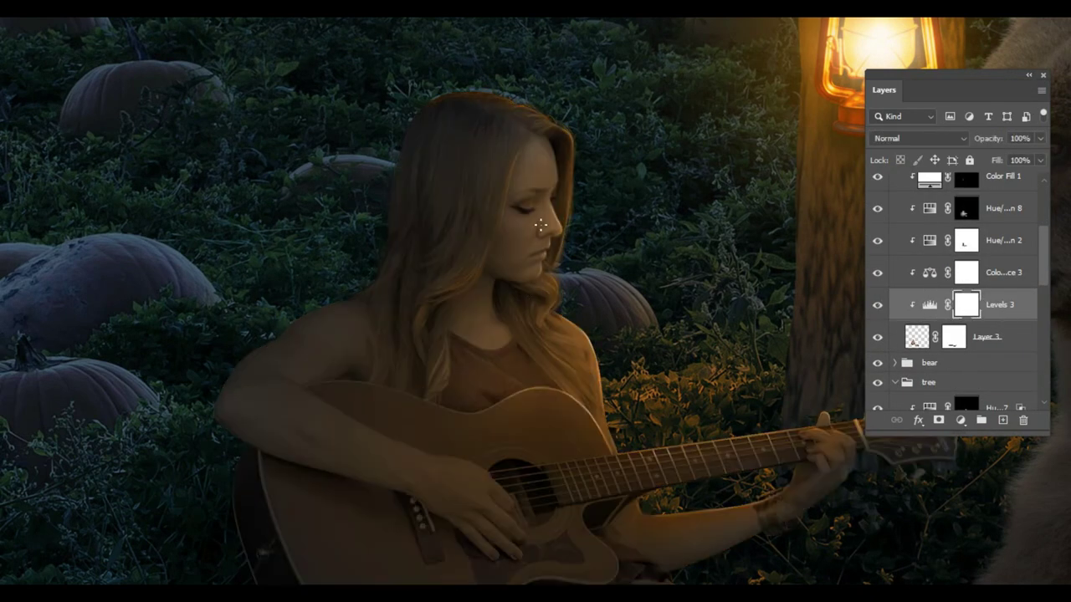
Restrict Hue/Saturation 8 to the girl's brighter tones with a split Underlying Layer slider
key("f")
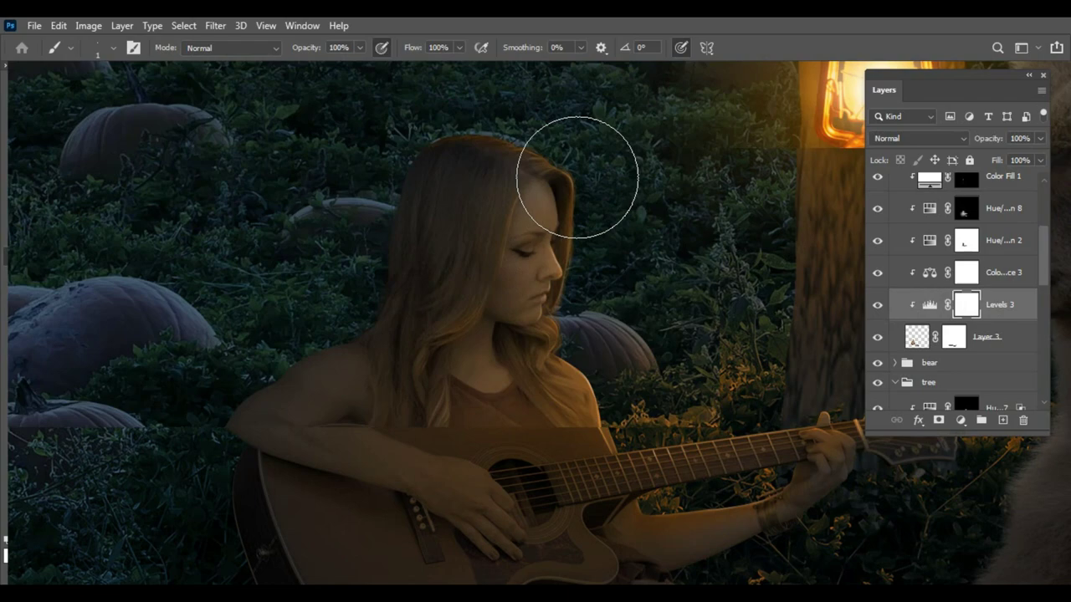
key("Tab")
key("f")
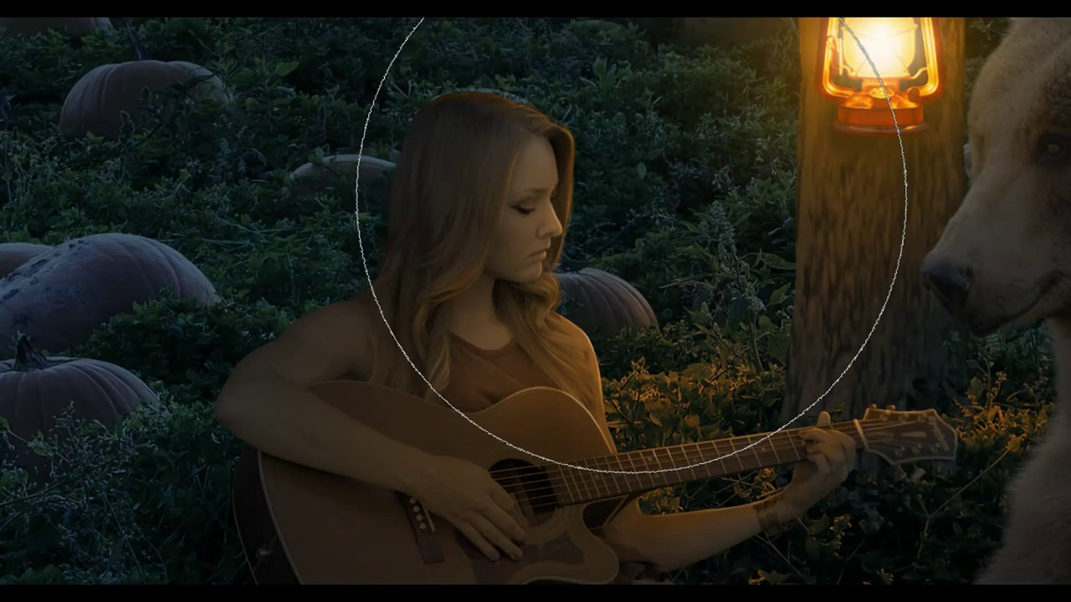
key("ctrl+minus")
key("ctrl+minus")
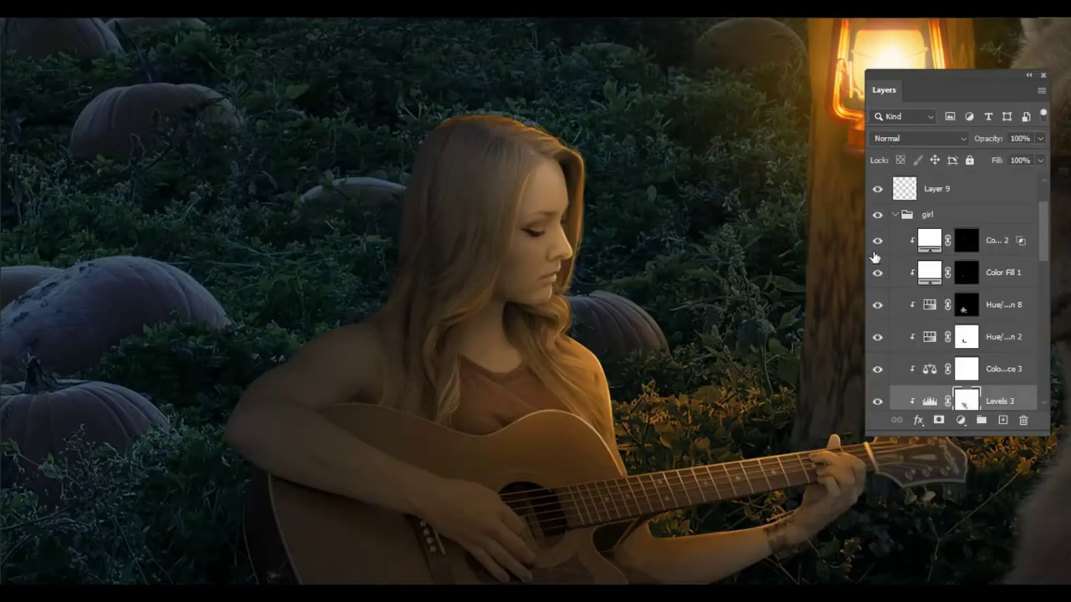
left_click(965, 304)
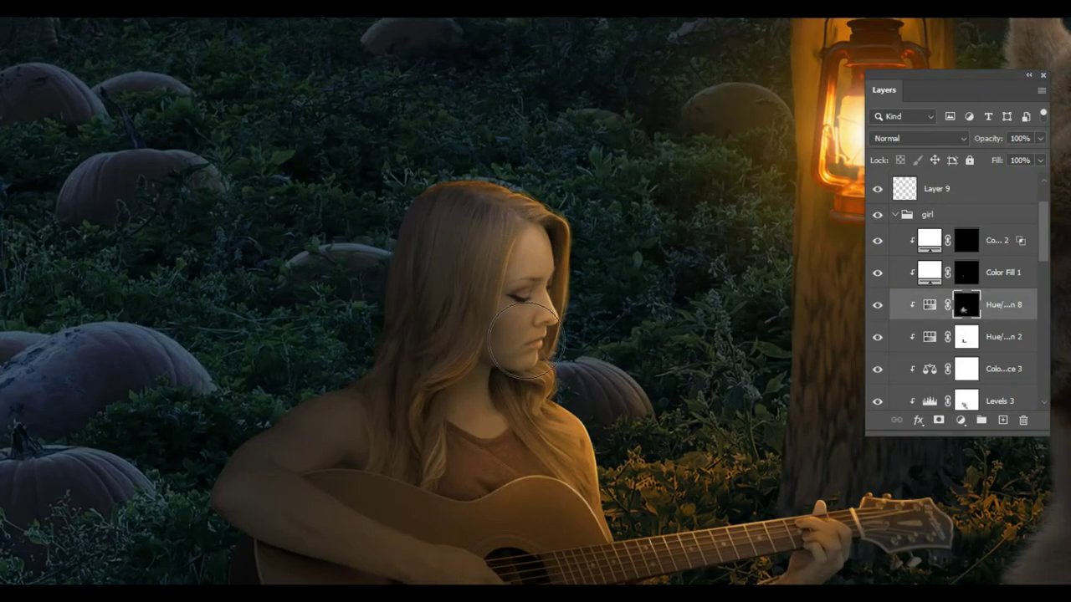
left_click(878, 306)
left_click(878, 307)
double_click(1021, 299)
left_click_drag(504, 133, 1023, 97)
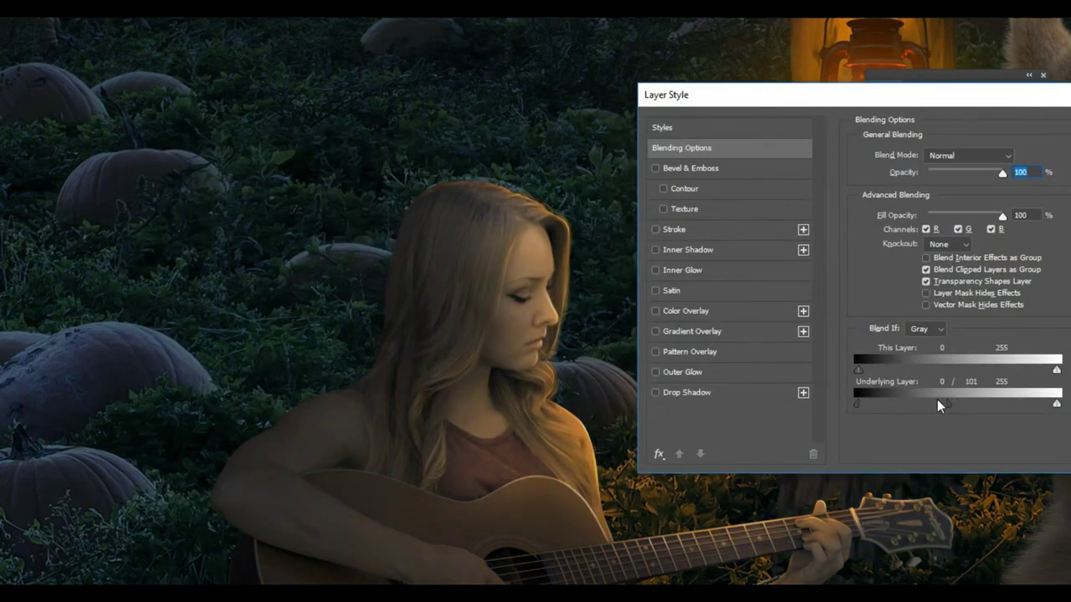
key("Return")
Compare the girl with and without the tints, then select the Hue/Saturation 2 mask
mouse_move(505, 370)
left_mouse_down()
mouse_move(496, 321)
mouse_move(509, 367)
left_mouse_up()
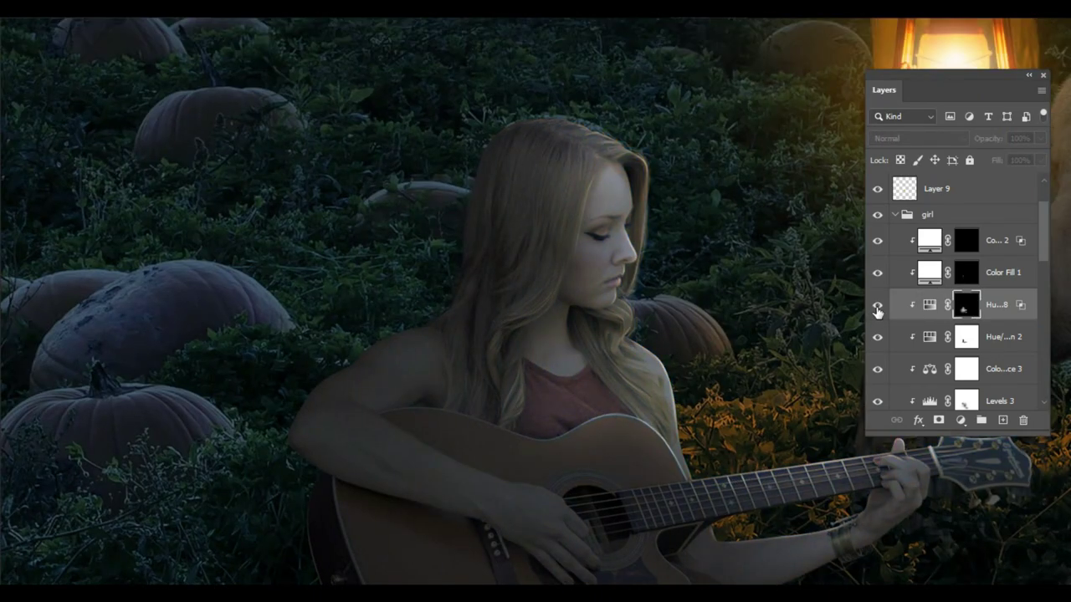
key("ctrl+0")
scroll(495, 435, "up", 3)
scroll(502, 418, "up", 3)
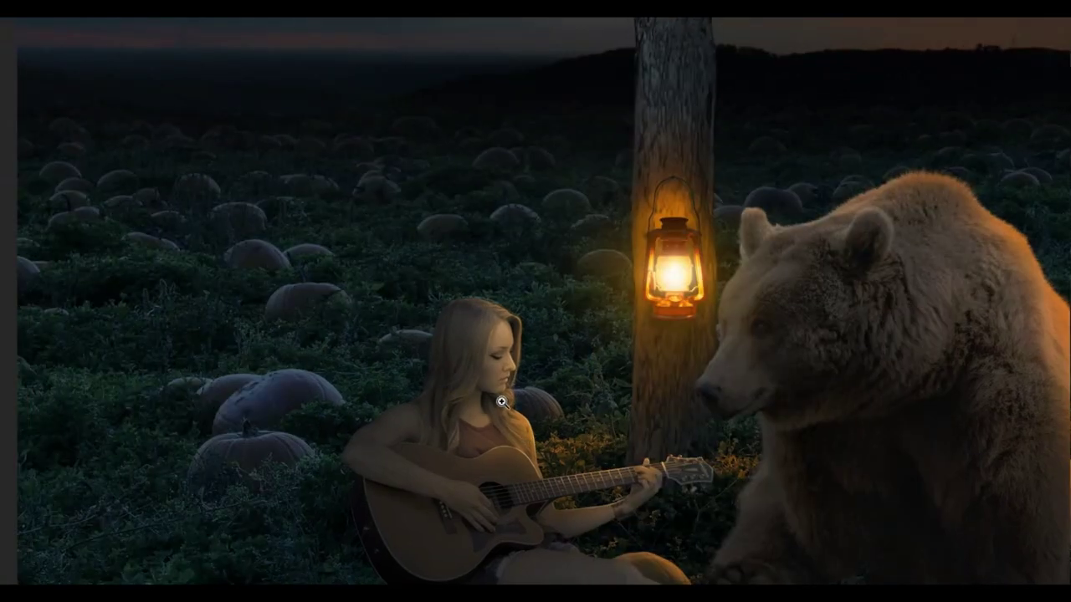
scroll(508, 399, "up", 2)
left_click(877, 304)
left_click(877, 305)
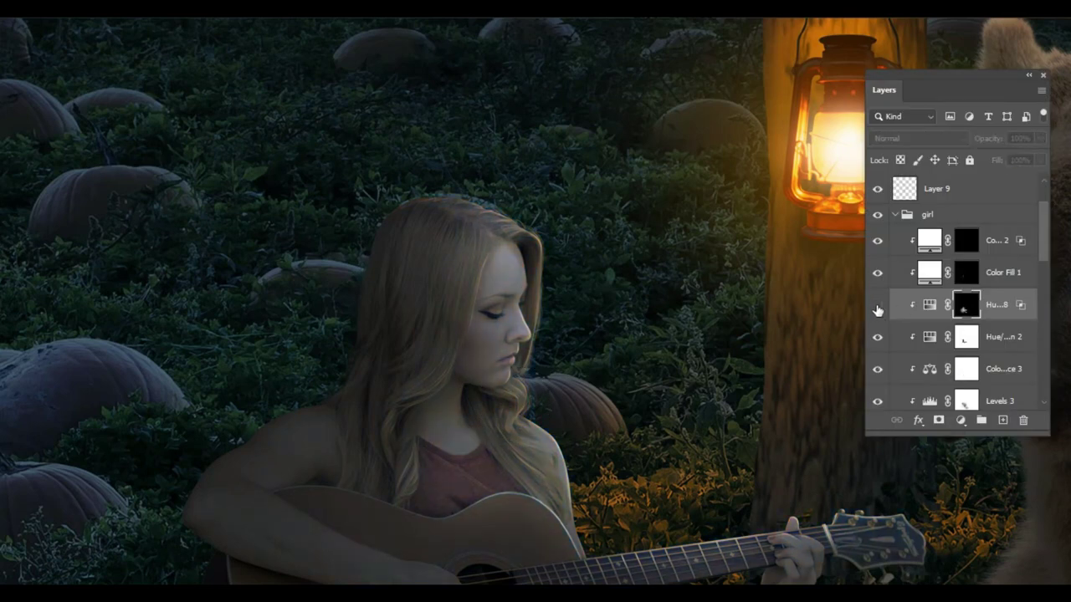
left_click(877, 305)
left_click(876, 336)
left_click(962, 337)
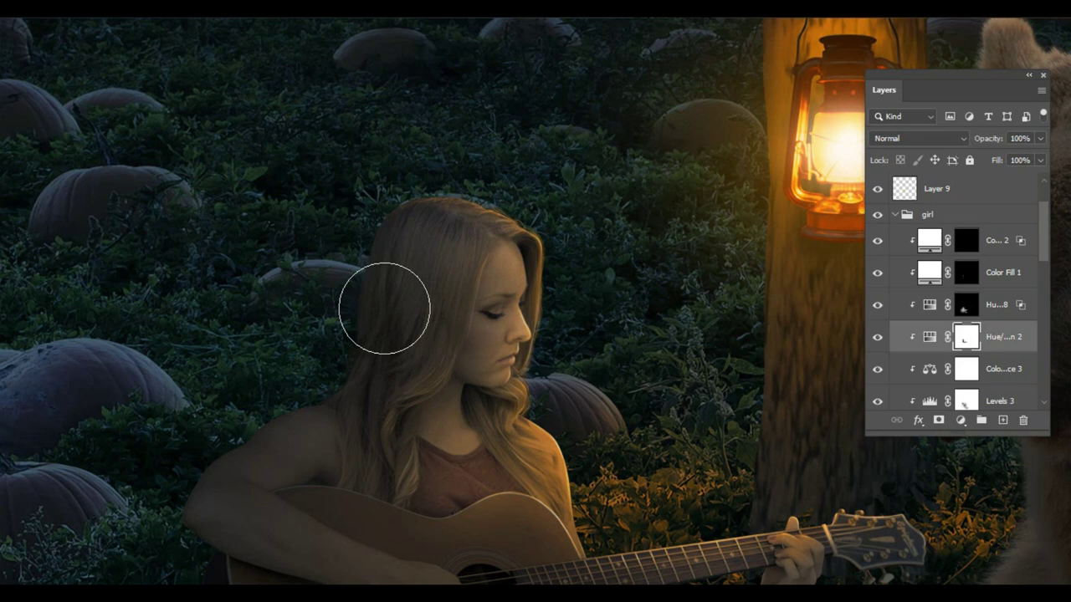
scroll(352, 406, "down", 2)
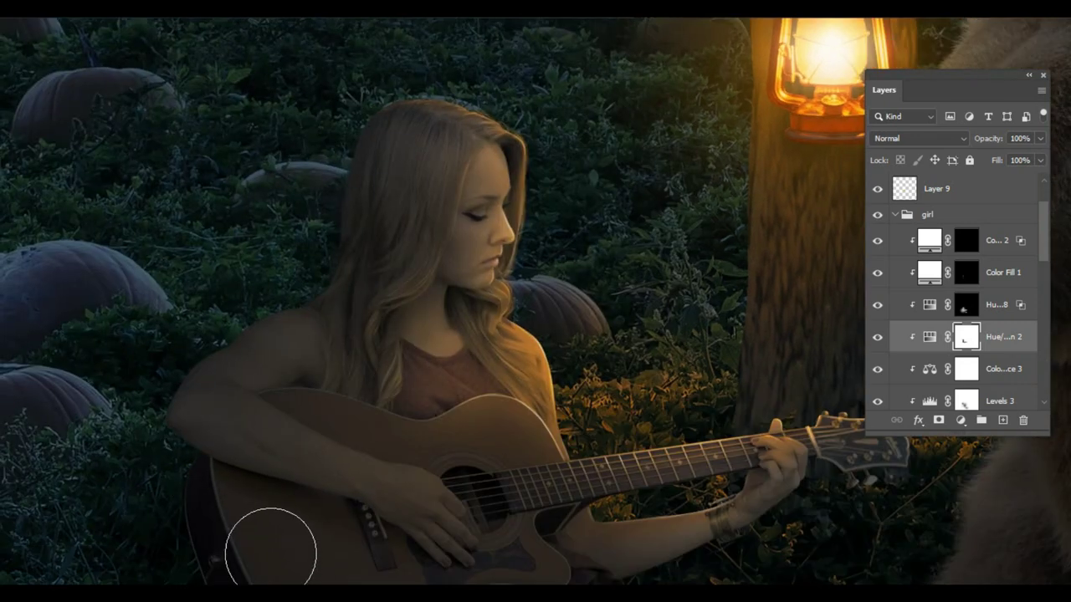
key("ctrl+0")
scroll(440, 436, "up", 2)
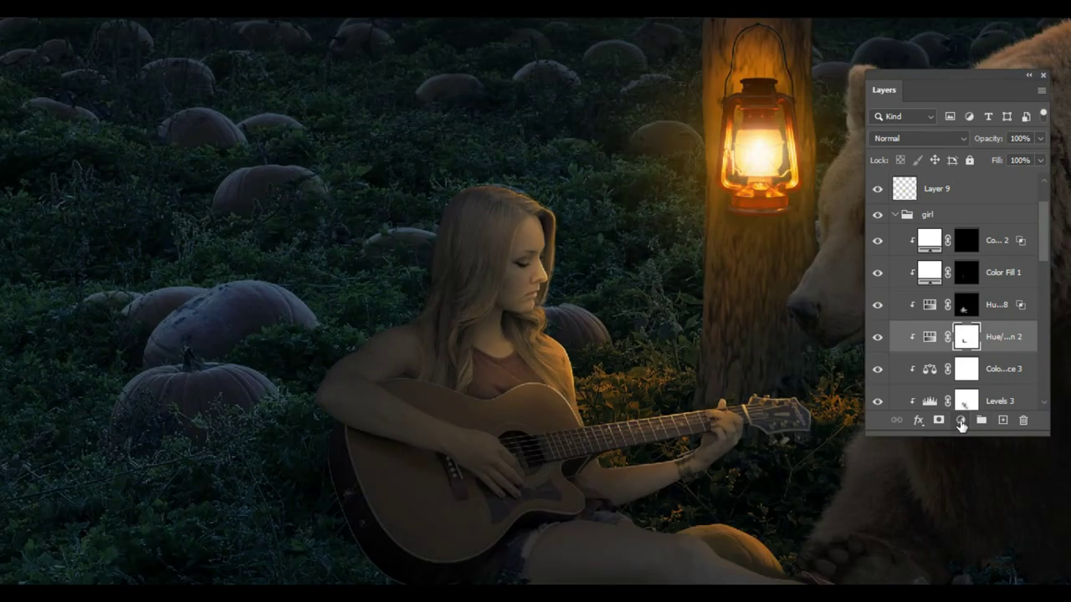
Add a colorized Hue/Saturation tint on the girl with Hue 209 and Lightness +11
left_click(961, 420)
left_click(995, 276)
left_click(907, 317)
left_click_drag(822, 240, 921, 238)
left_click_drag(907, 301, 919, 300)
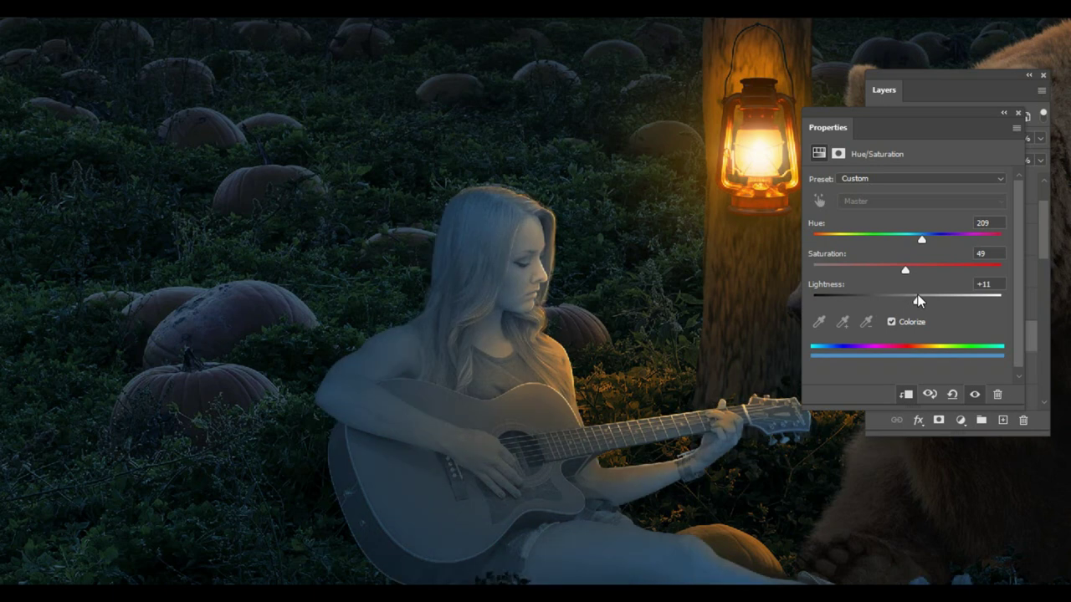
left_click(1018, 113)
Limit the blue tint to brighter underlying tones with the Underlying Layer Blend If slider
scroll(539, 354, "down", 2)
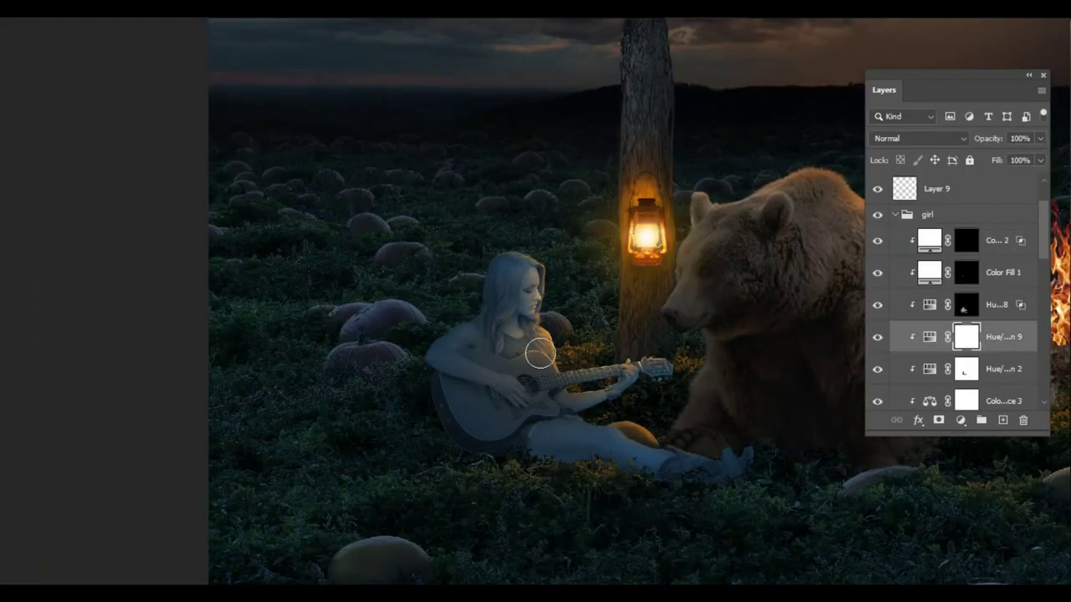
scroll(540, 354, "up", 2)
key("ctrl+i")
scroll(440, 244, "up", 1)
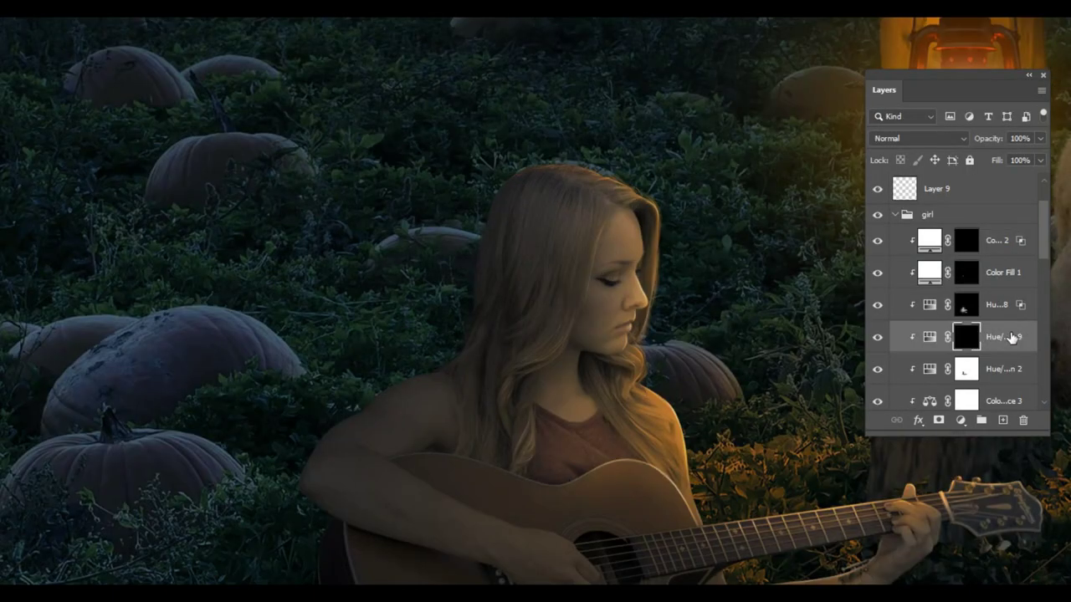
key("ctrl+i")
double_click(1012, 336)
left_click_drag(633, 112, 944, 53)
mouse_move(911, 357)
left_mouse_down()
mouse_move(1002, 354)
mouse_move(939, 353)
left_mouse_up()
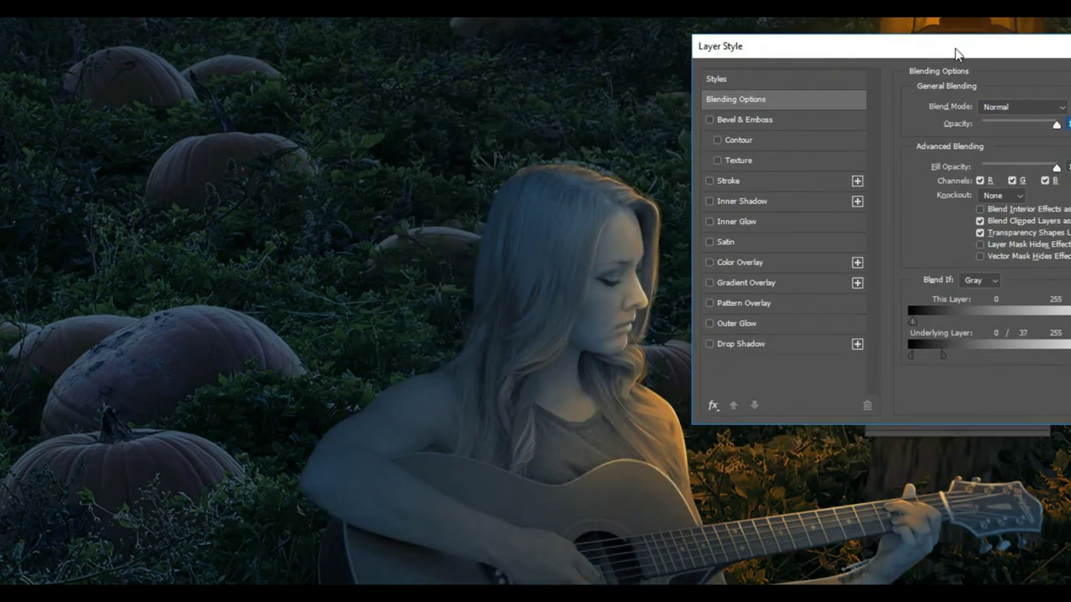
key("Return")
Invert the tint mask to black, resize the brush and zoom out to the lantern, tree and bear
key("ctrl+i")
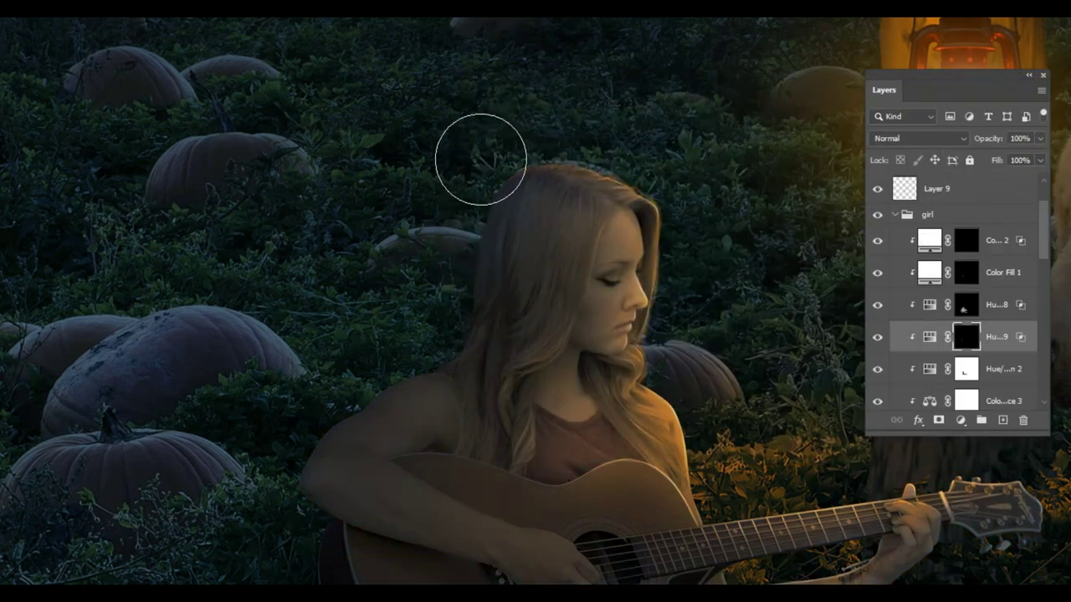
key("bracketright")
key("bracketright")
key("bracketright")
key("bracketleft")
key("bracketleft")
key("bracketleft")
key("ctrl+minus")
key("ctrl+minus")
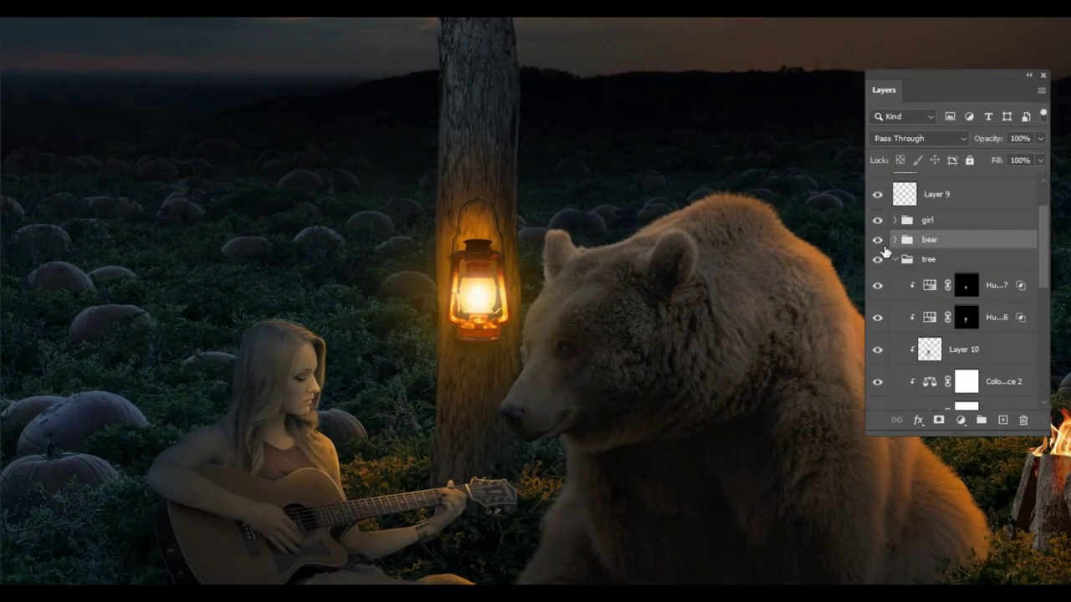
Expand the bear group, select its Hue/Saturation masks, show the Color panel and fit the scene
left_click(893, 240)
left_click(966, 298)
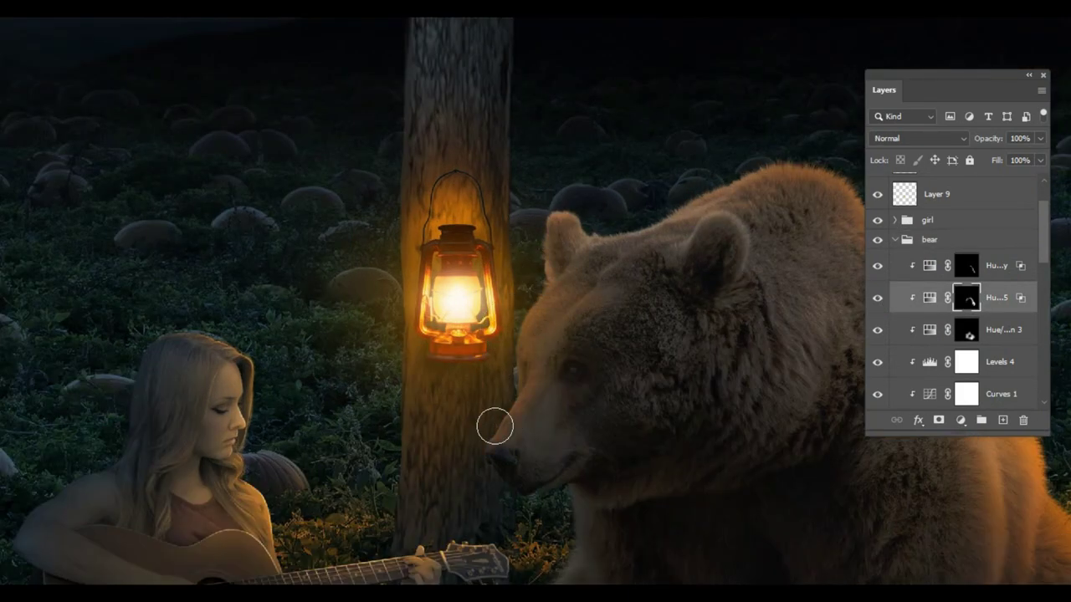
left_click_drag(560, 324, 549, 228)
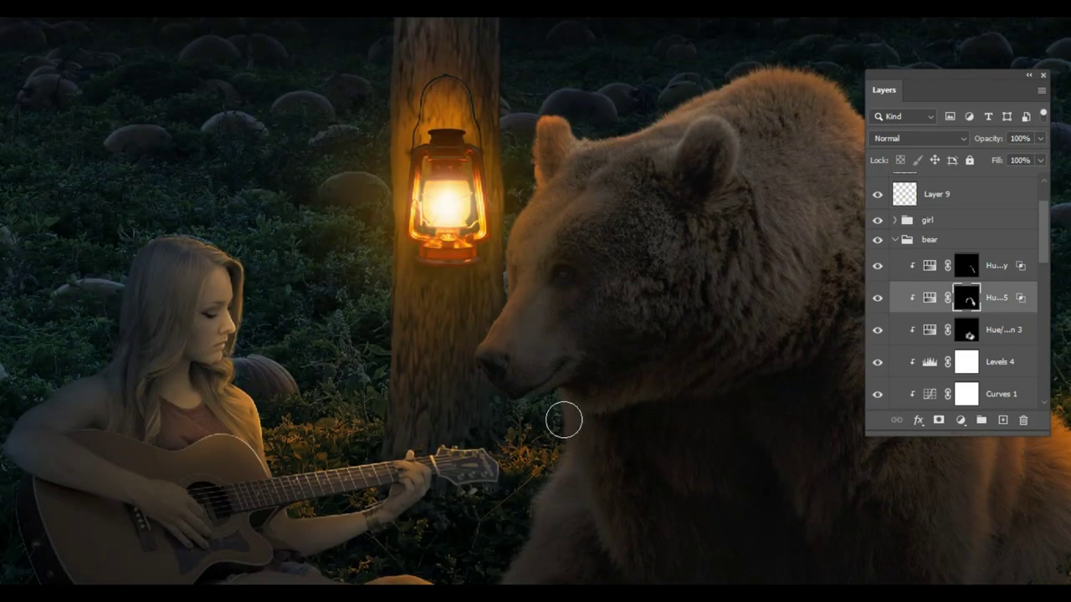
scroll(564, 420, "down", 1)
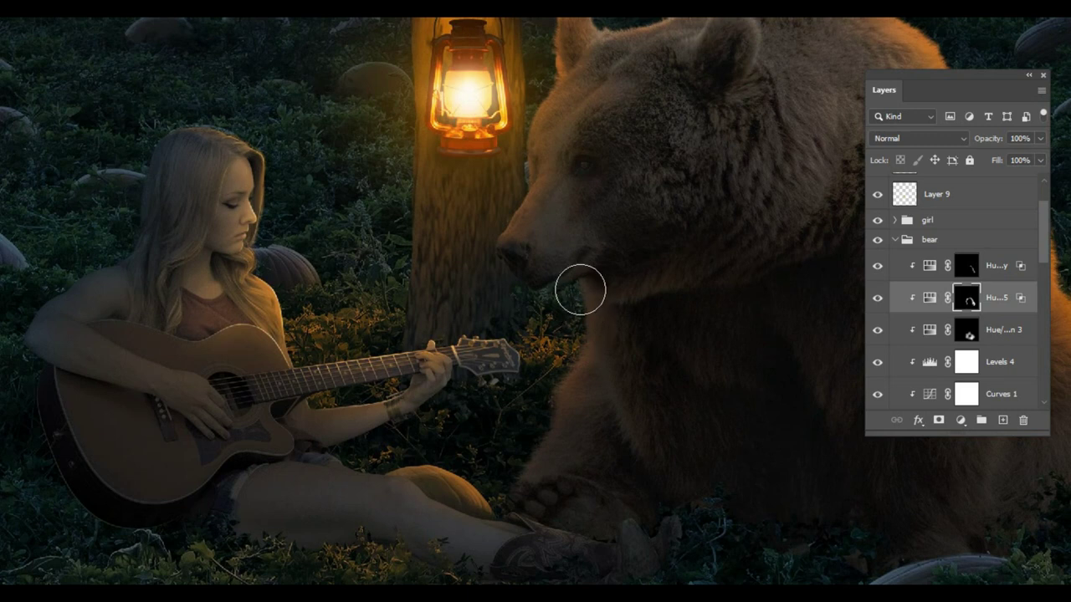
left_click(935, 272)
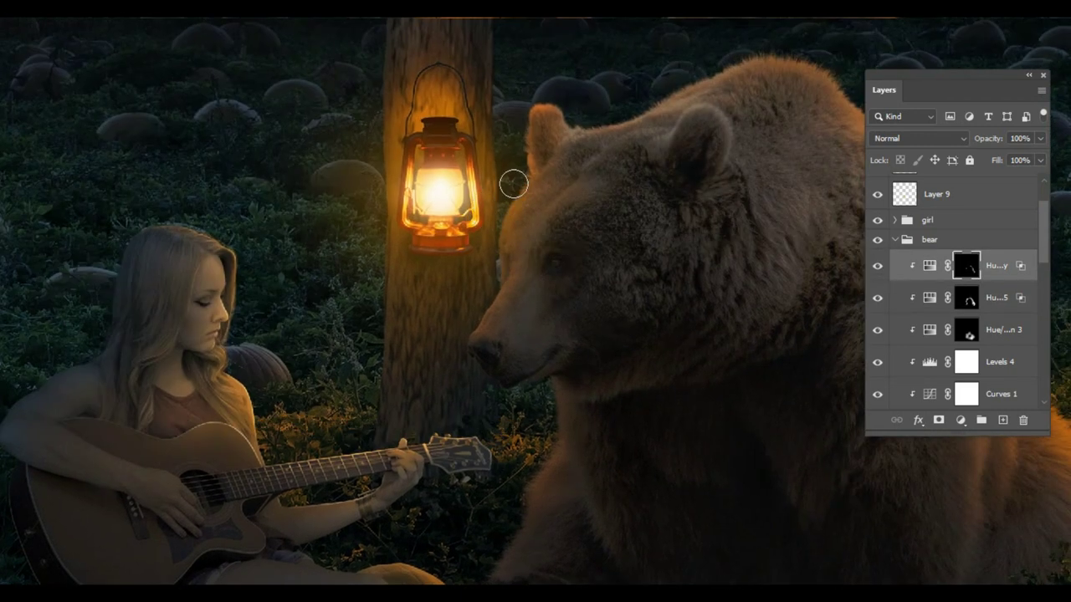
key("F6")
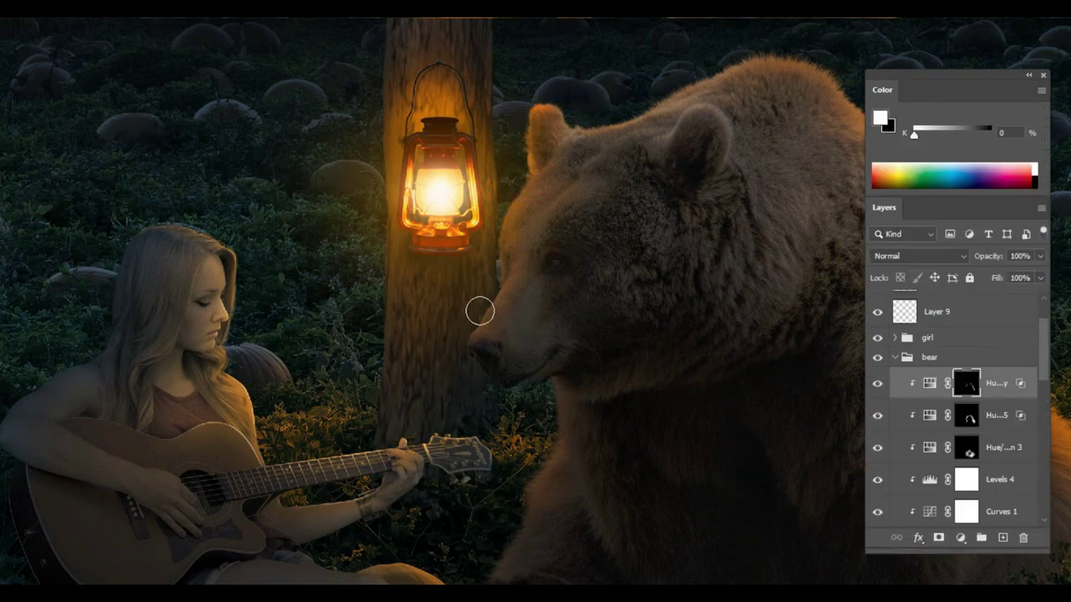
key("ctrl+0")
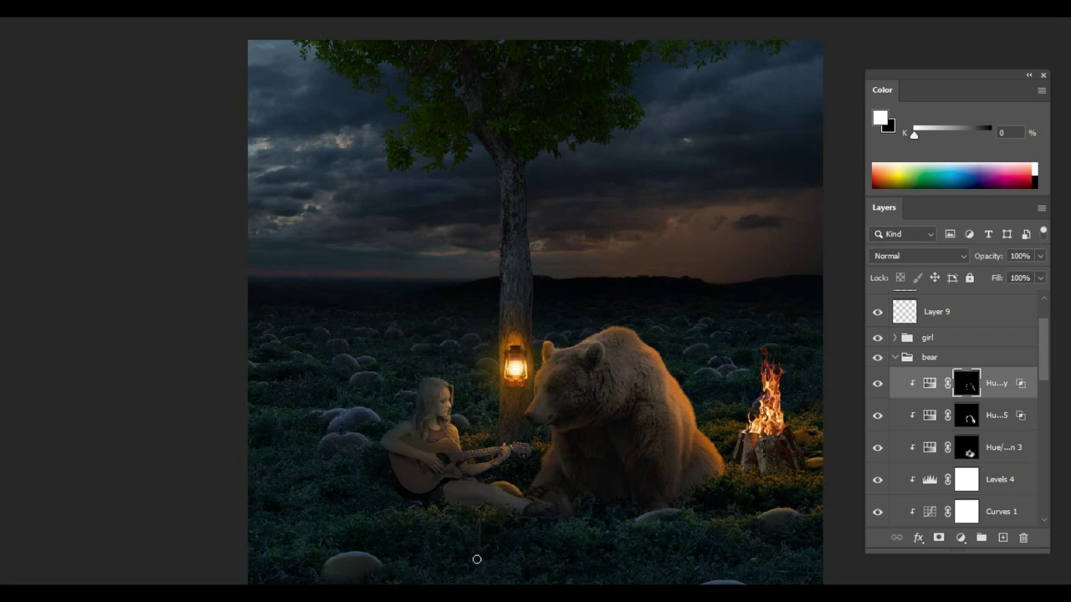
Add a white fill clipped to the bear with Blend If Underlying Layer set to 0/18
left_click(542, 459)
left_click(954, 542)
left_click(998, 266)
left_click(1012, 216)
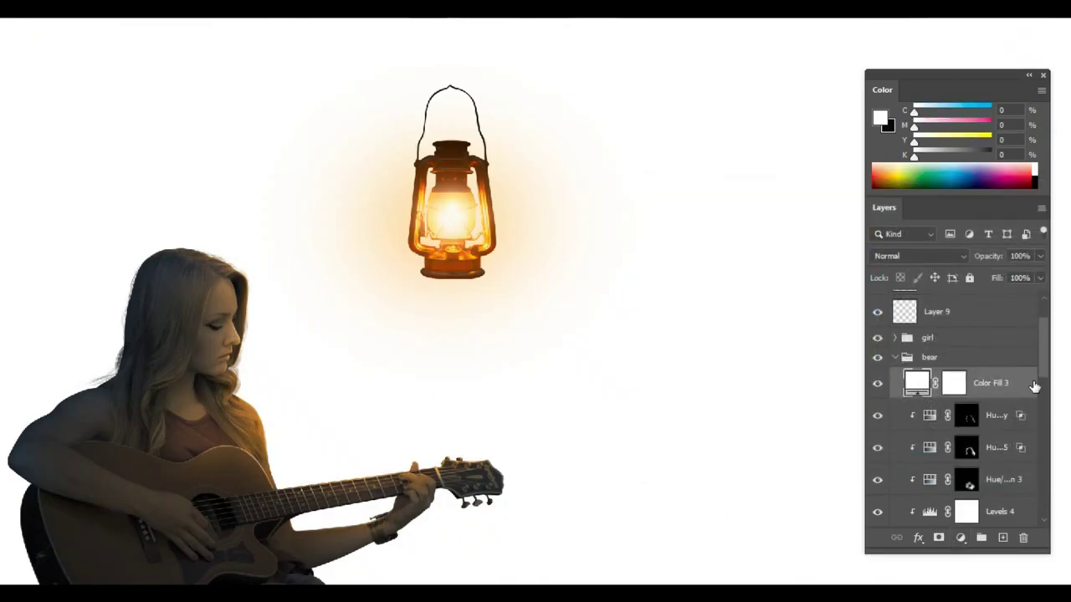
double_click(1035, 386)
left_click_drag(878, 78, 979, 79)
left_click_drag(911, 381, 928, 382)
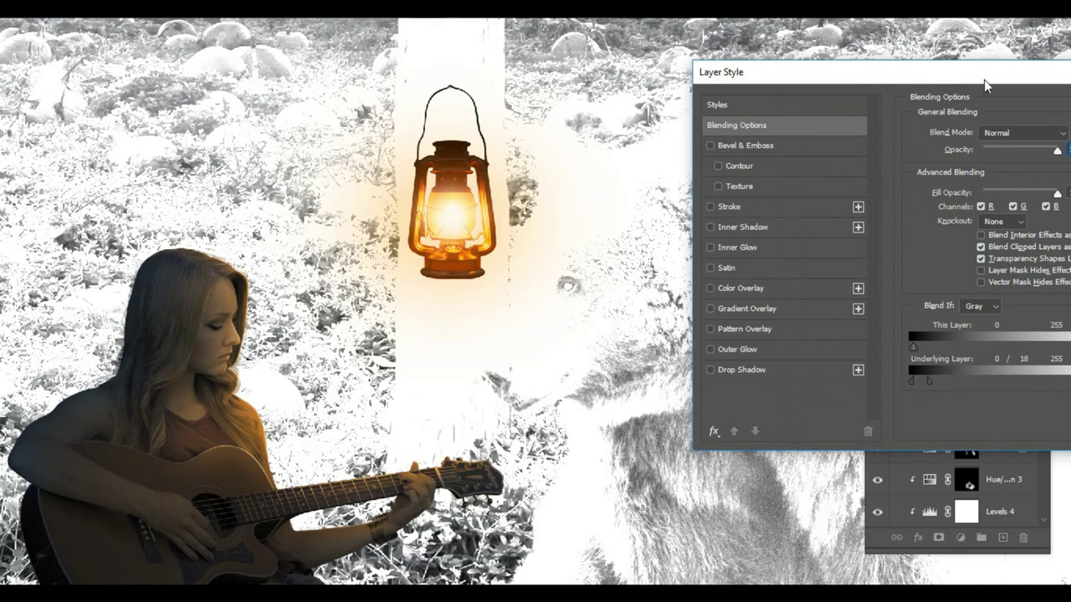
key("Return")
left_click(888, 380, "alt")
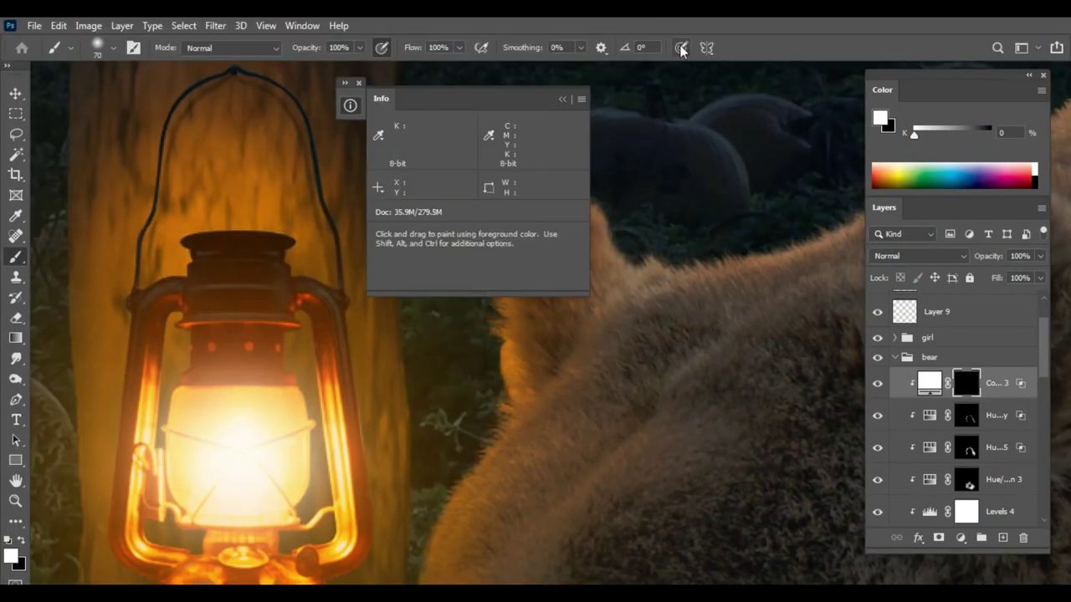
Paint a warm rim and fur strands along the bear's edge, chest and back
key("bracketleft")
mouse_move(506, 331)
left_mouse_down()
mouse_move(506, 356)
mouse_move(494, 306)
left_mouse_up()
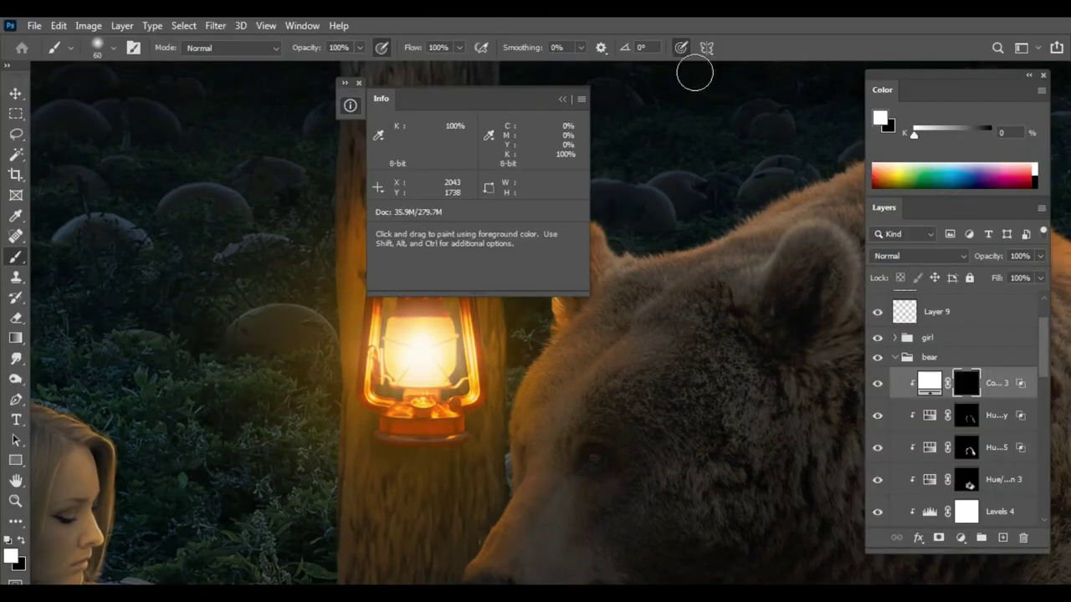
scroll(518, 385, "up", 3)
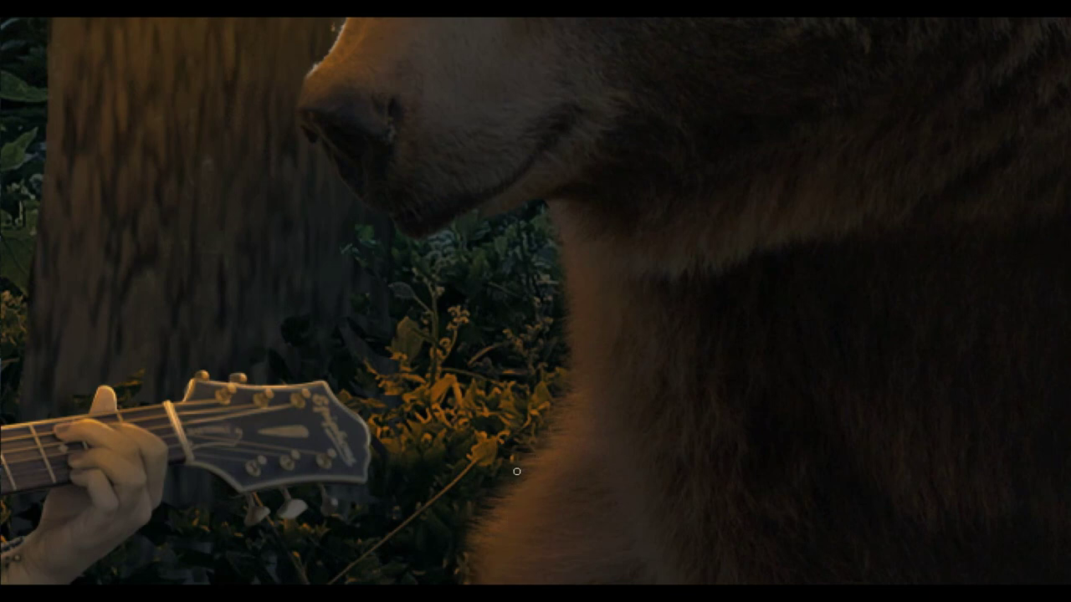
mouse_move(516, 471)
left_mouse_down()
mouse_move(517, 452)
mouse_move(490, 449)
mouse_move(564, 437)
mouse_move(520, 487)
left_mouse_up()
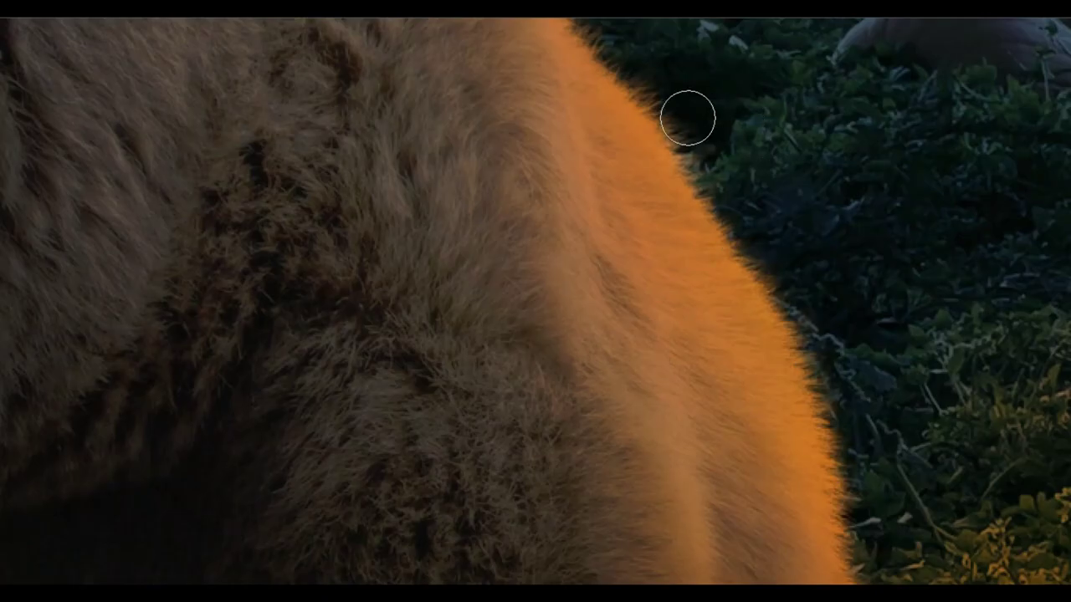
mouse_move(686, 114)
left_mouse_down()
mouse_move(736, 186)
mouse_move(853, 502)
left_mouse_up()
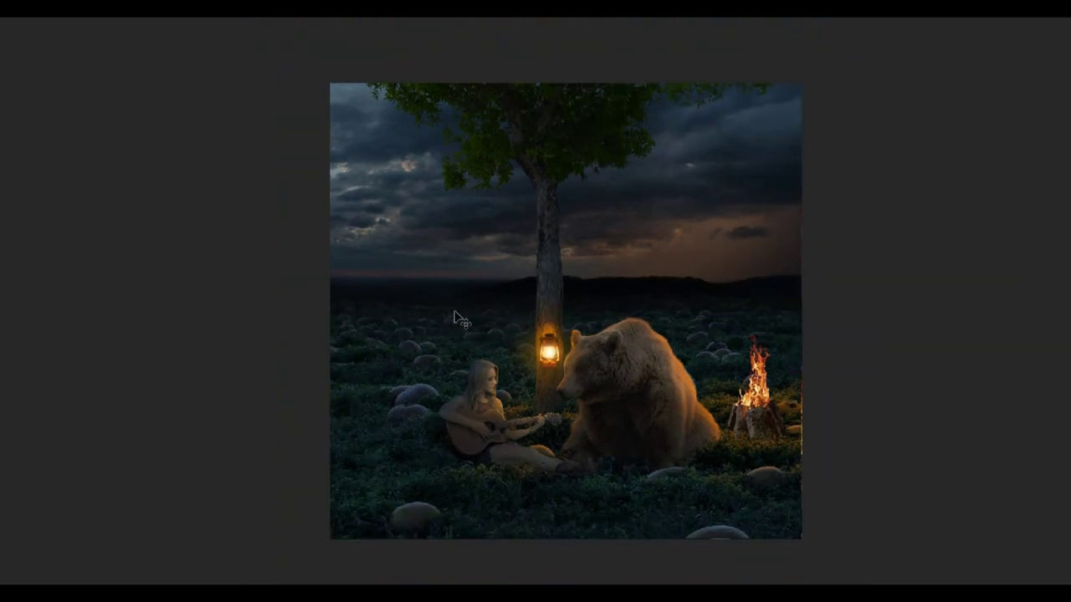
Apply a 27 px Tilt-Shift blur to the ground, keeping the girl and bear in the sharp band
key("F7")
left_click(895, 239)
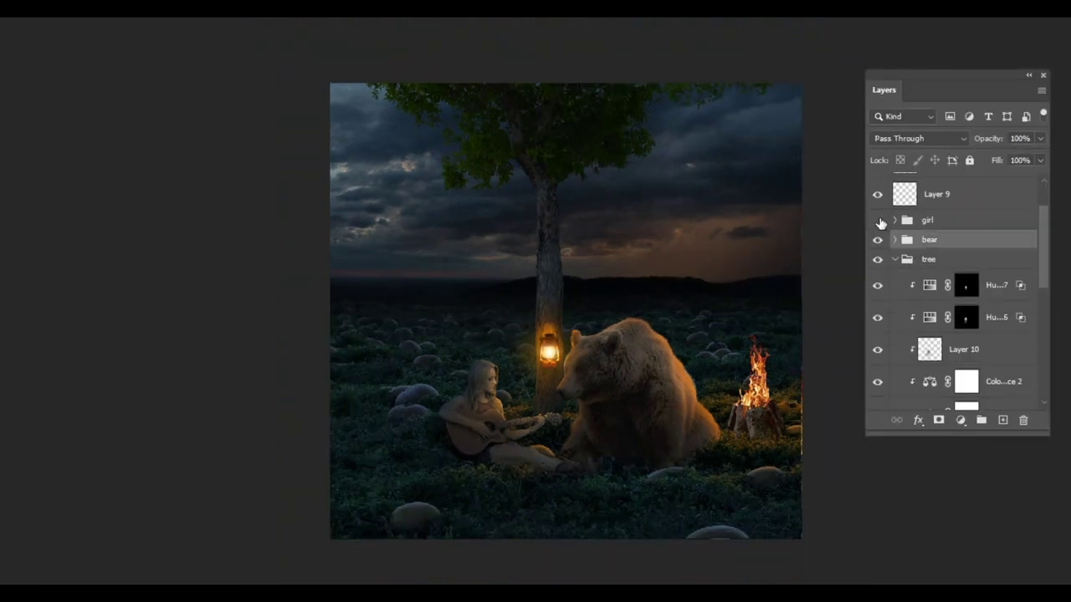
scroll(879, 222, "down", 2)
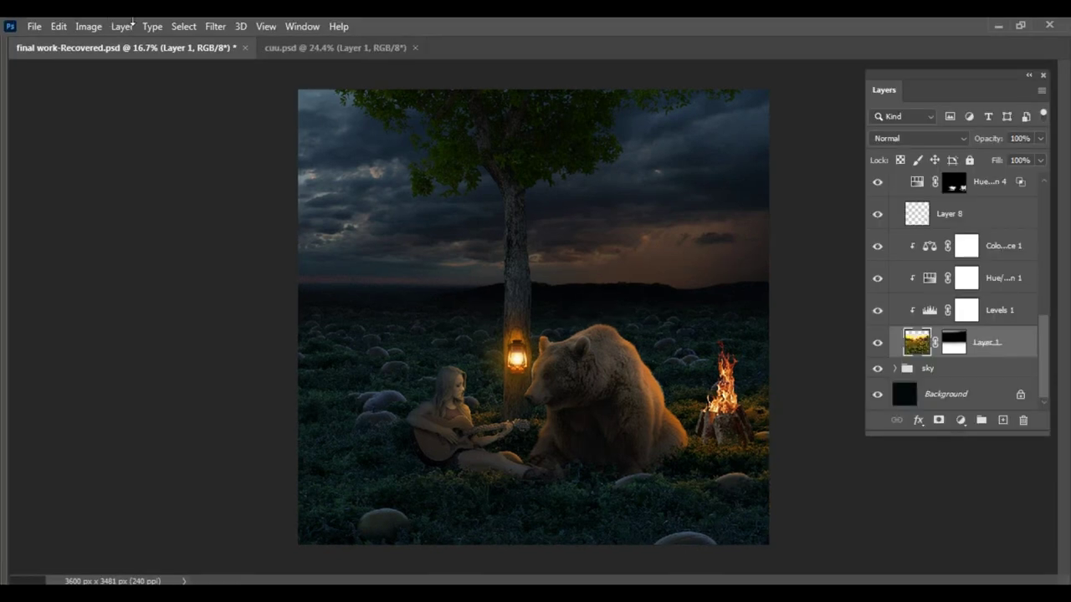
left_click(215, 26)
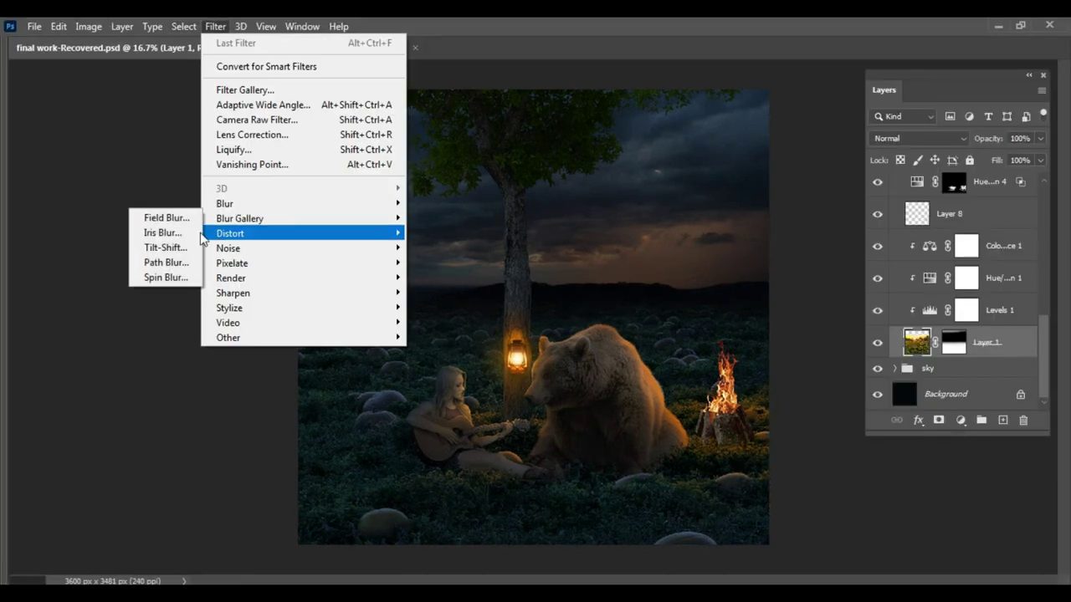
mouse_move(240, 218)
left_click(163, 246)
mouse_move(443, 331)
left_mouse_down()
mouse_move(436, 476)
mouse_move(435, 460)
left_mouse_up()
left_click_drag(438, 514, 437, 527)
left_click_drag(434, 331, 435, 336)
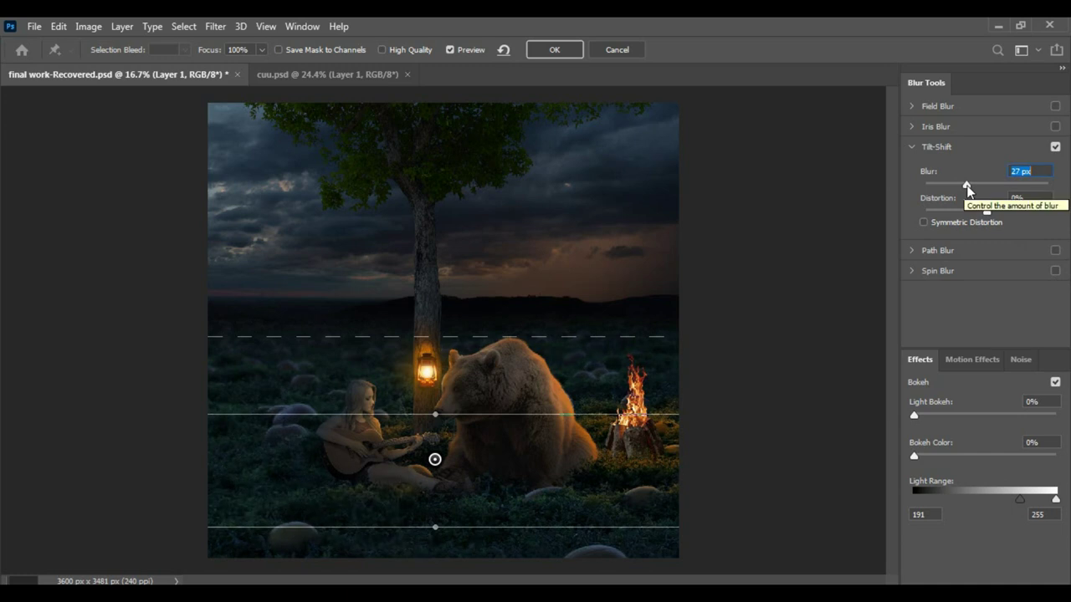
left_click(553, 49)
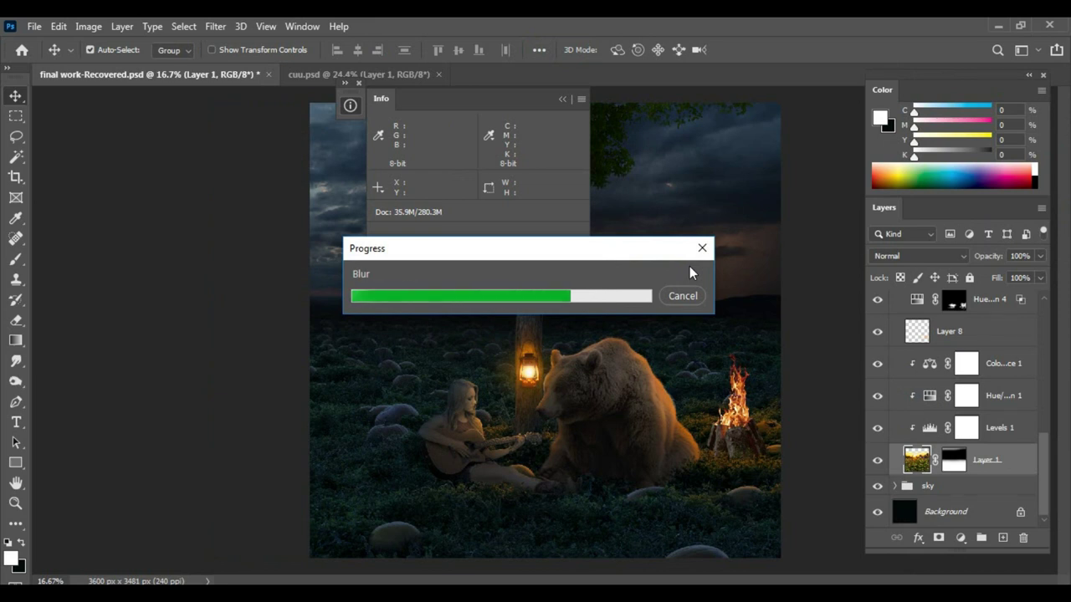
Collapse the tree and fire groups in the Layers panel and select Layer 9 with Layer 11
key("Tab")
key("F7")
scroll(939, 351, "up", 2)
scroll(915, 277, "up", 2)
left_click(895, 264)
scroll(914, 306, "up", 1)
left_click(895, 297)
left_click(896, 189)
left_click(877, 221)
left_click(878, 221)
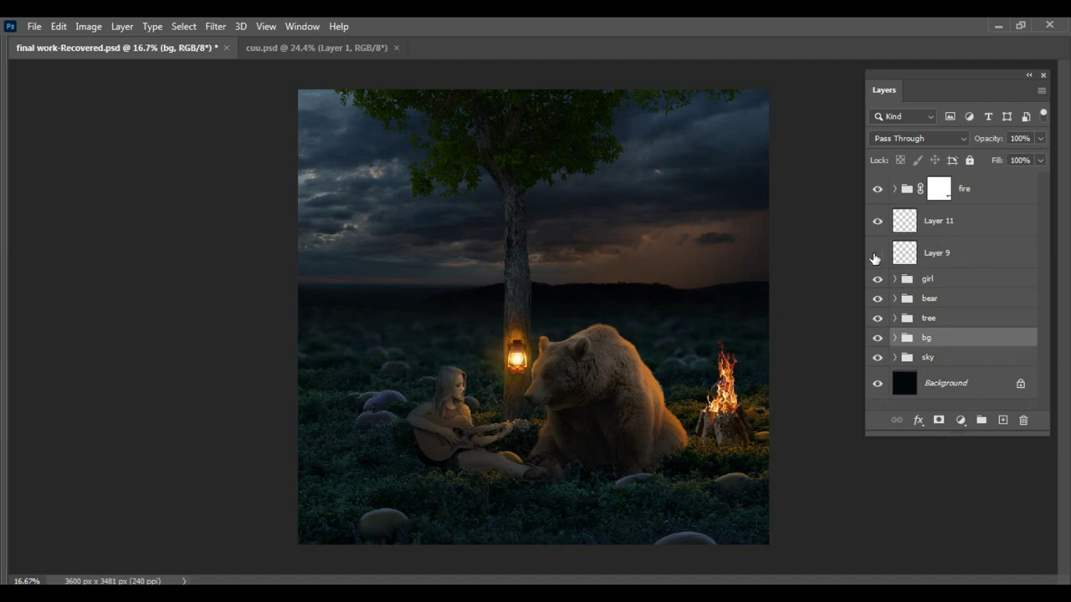
left_click(911, 252)
left_click(912, 223, "shift")
Group Layer 9 and Layer 11 into the lamp group
key("ctrl+g")
type("lamp")
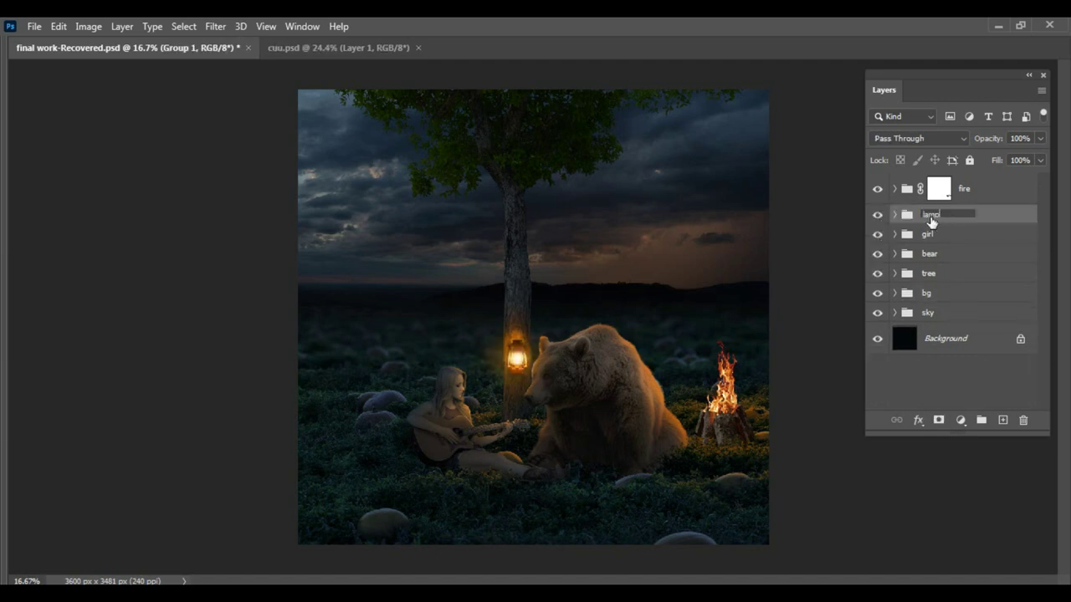
left_click(894, 313)
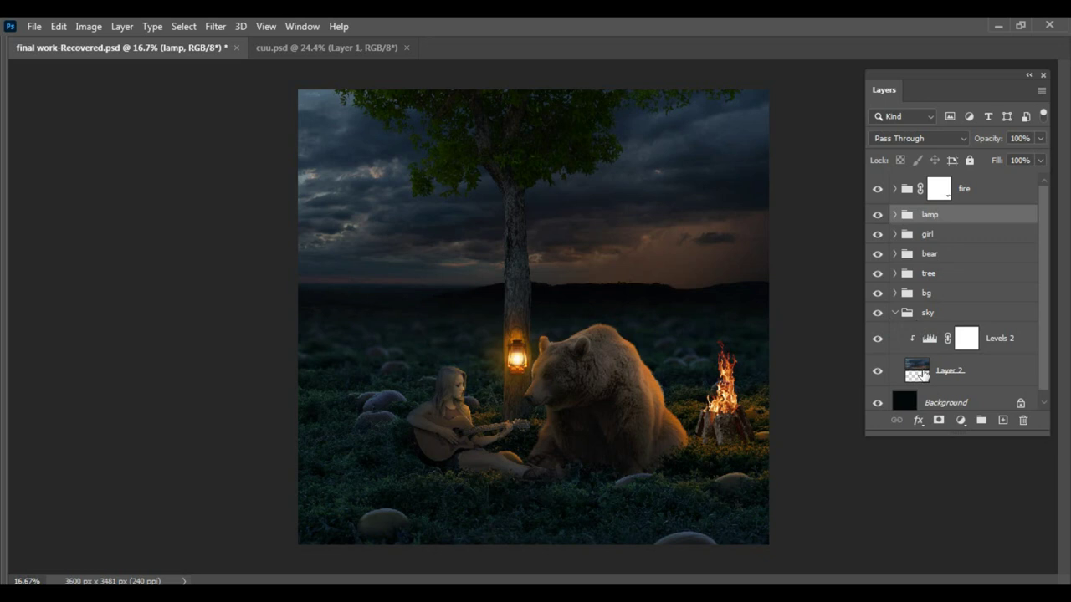
right_click(936, 371)
left_click(604, 314)
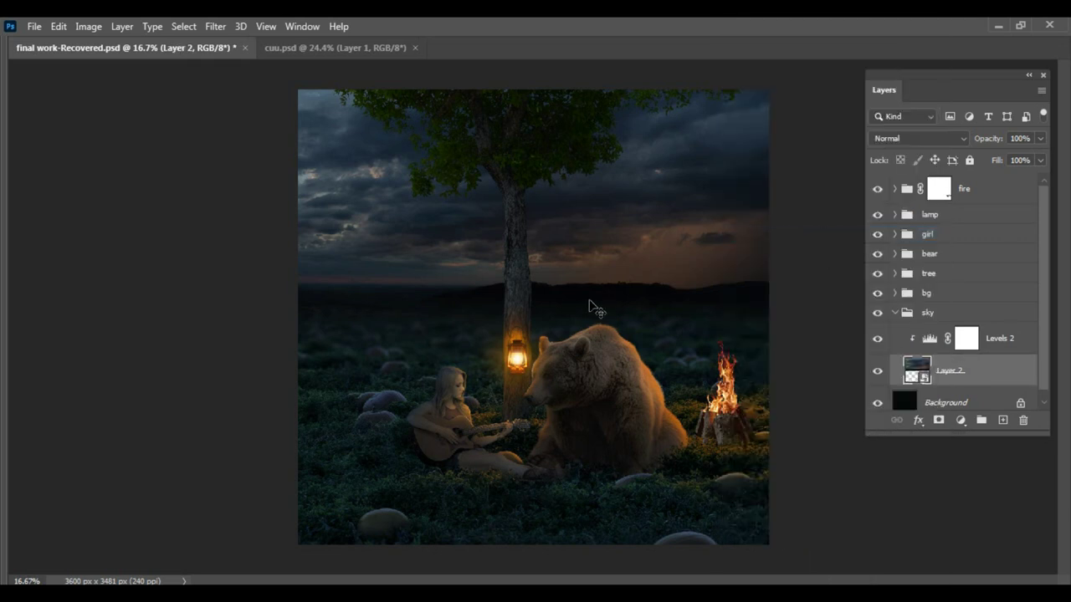
Apply a Gaussian Blur smart filter to the sky layer
left_click(215, 26)
left_click(155, 242)
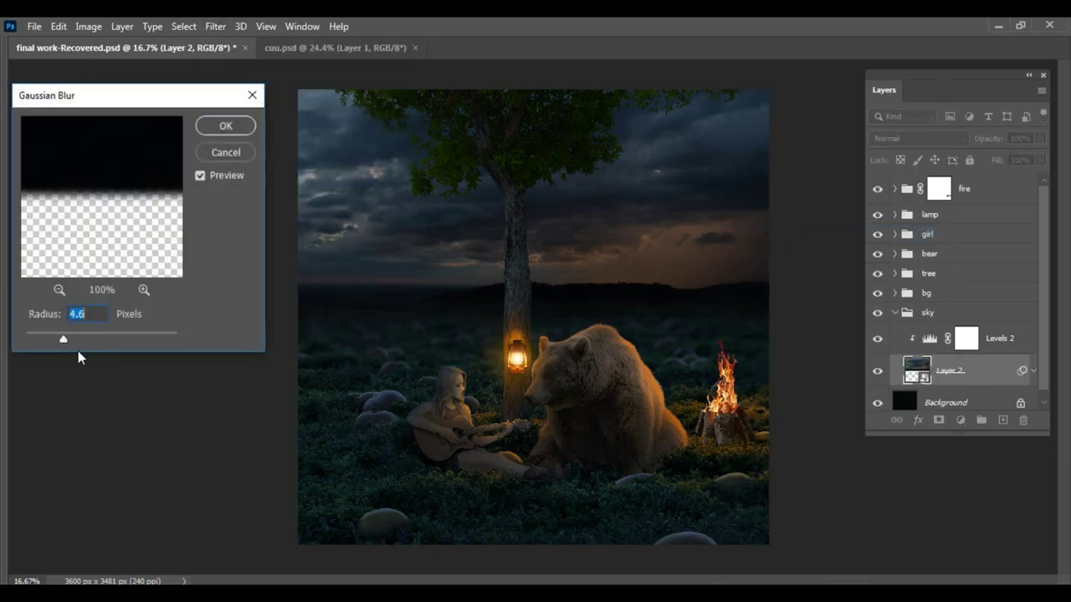
left_click_drag(85, 342, 89, 342)
left_click(228, 126)
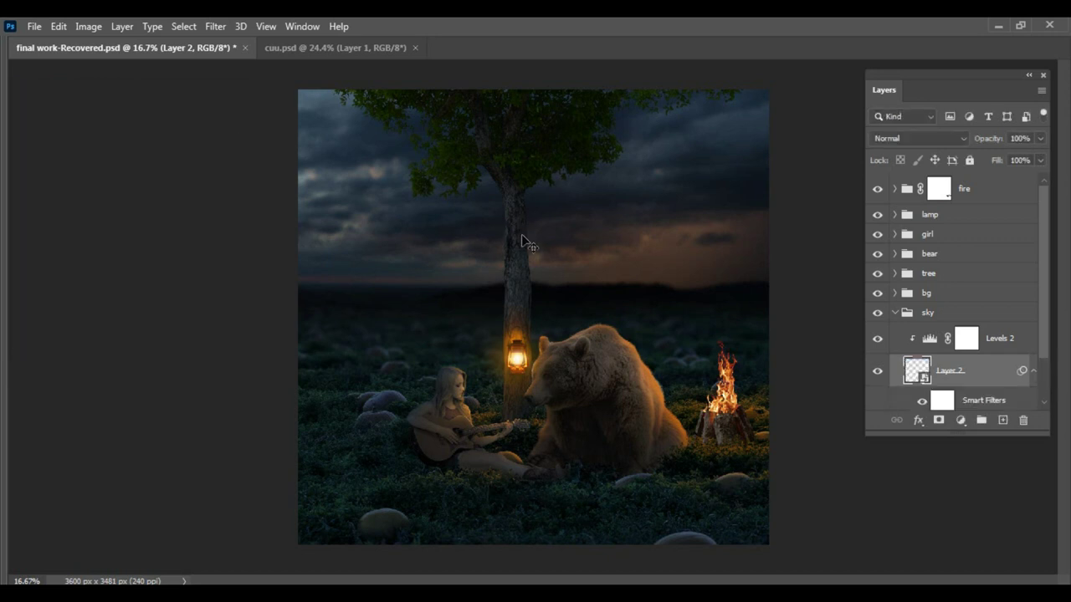
Paint black with a large brush on the filter mask to hide the blur along the top
key("F6")
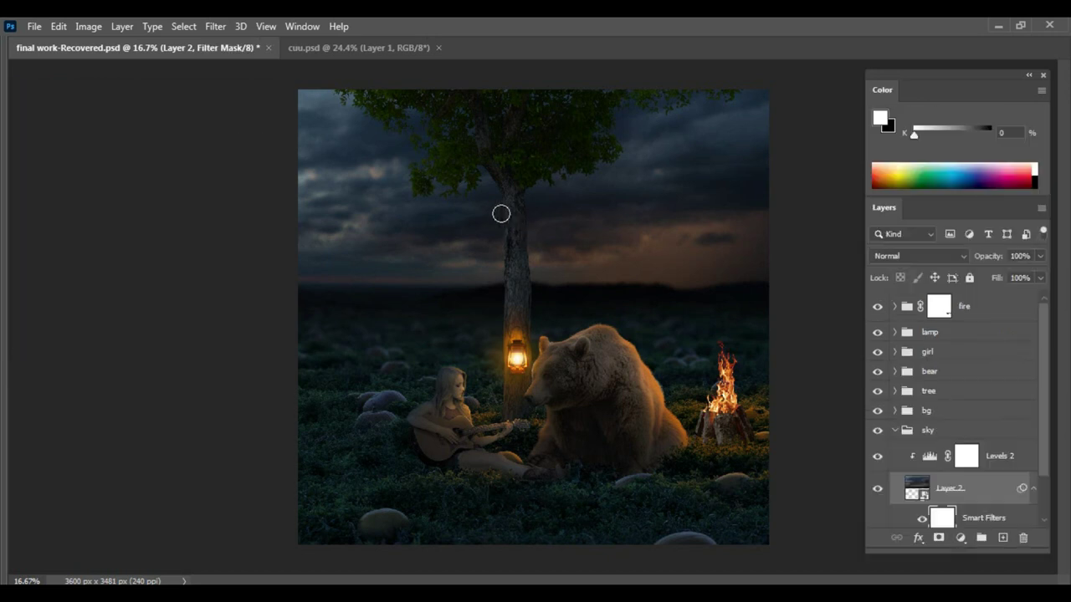
key("bracketright")
key("bracketright")
key("bracketright")
key("x")
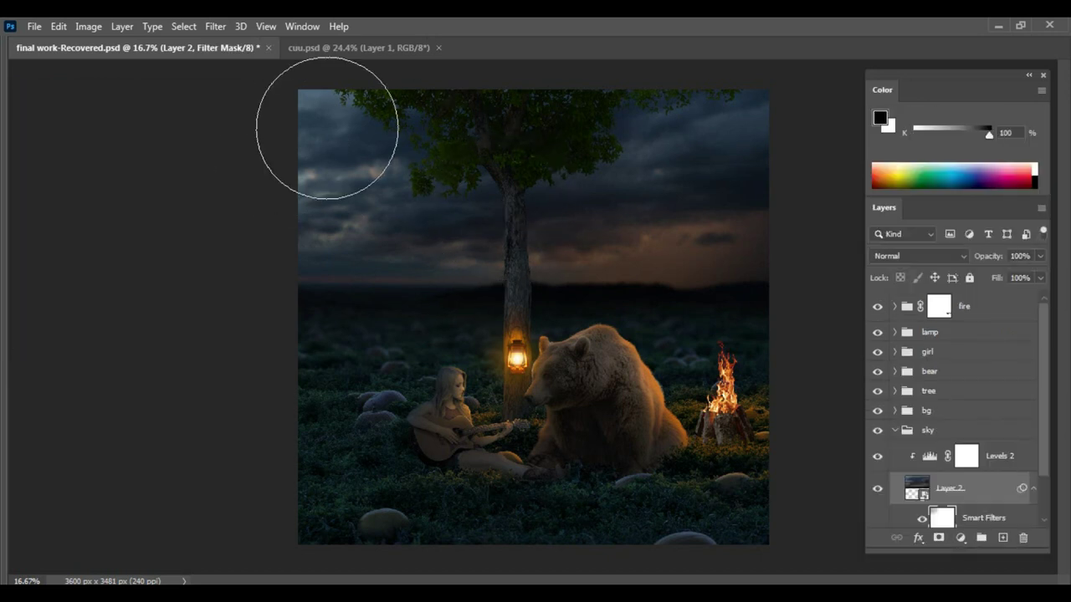
left_click_drag(327, 127, 493, 123)
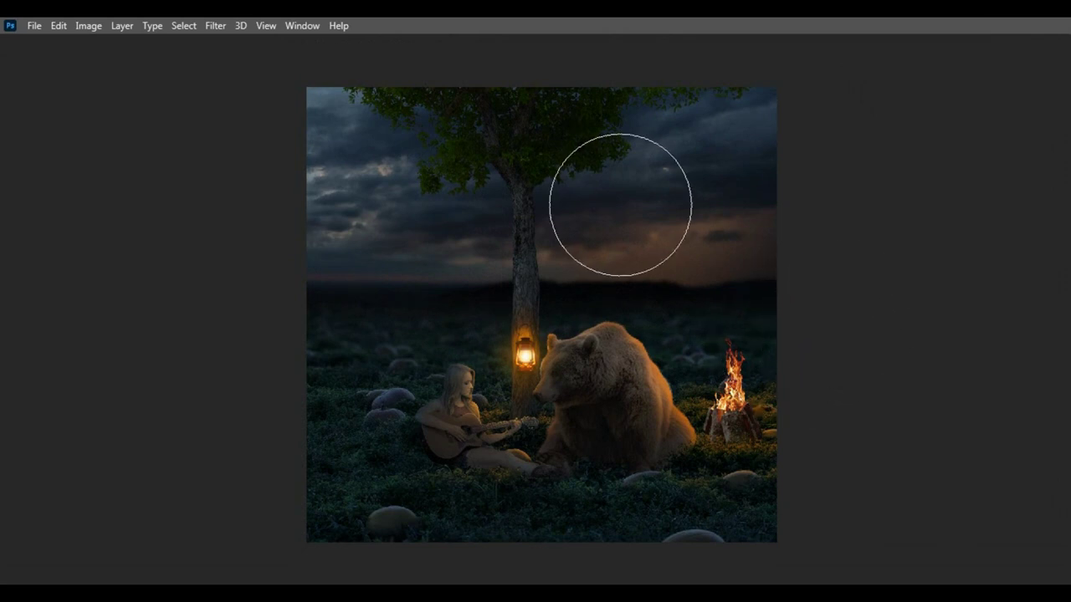
Collapse the sky group and add a new empty layer above the bg group
key("F7")
left_click(895, 312)
left_click(928, 293)
left_click(1002, 420)
Pick a soft brush and a near-black paint colour
right_click(545, 177)
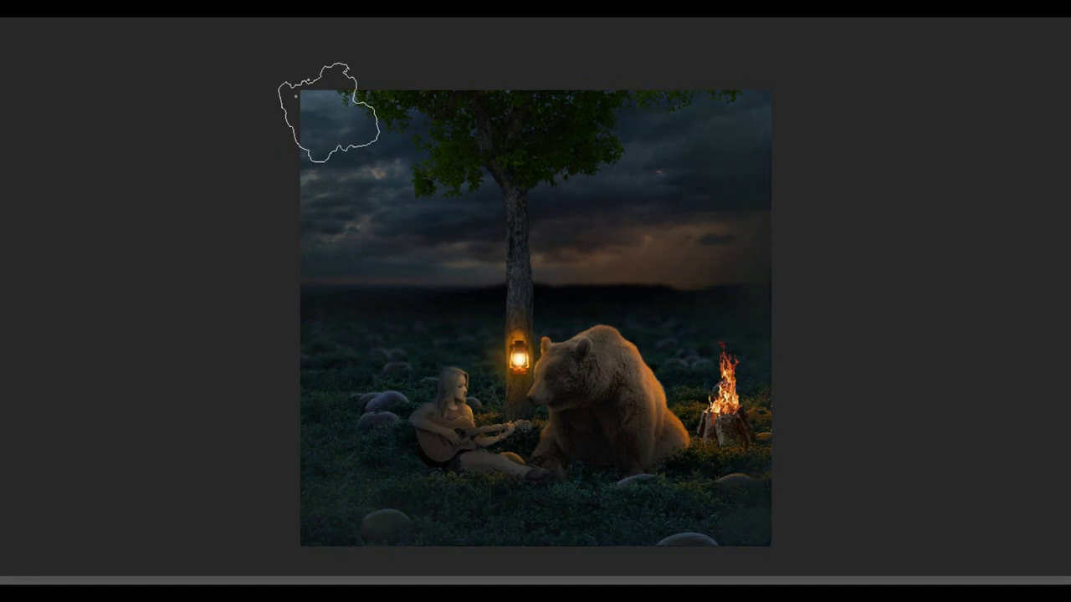
key("F6")
left_click(889, 117)
key("Return")
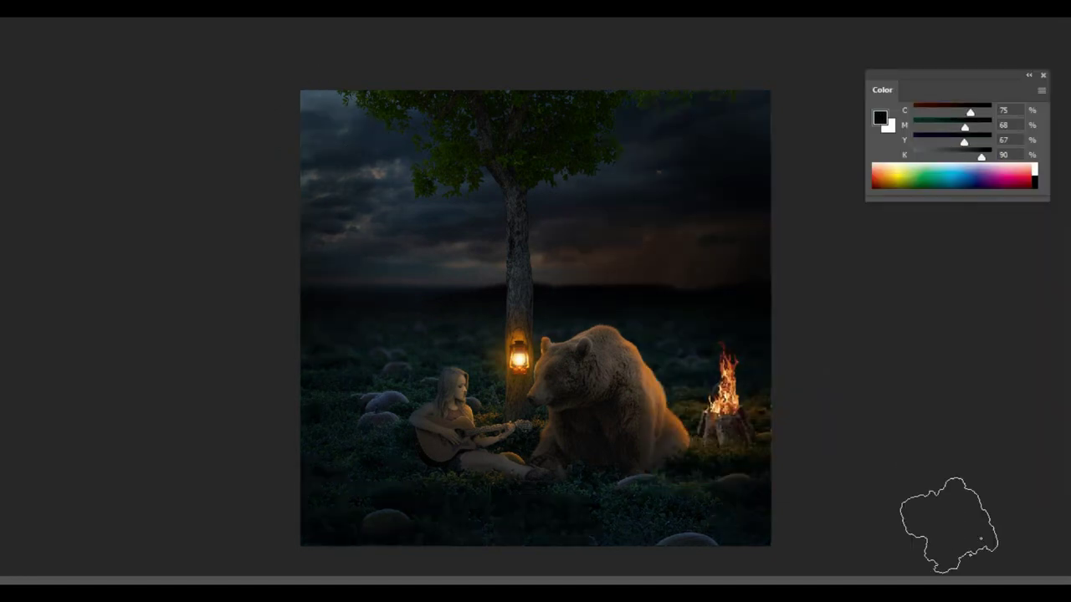
Set Layer 12's blend mode to Soft Light
key("F7")
left_click(896, 255)
left_click(895, 400)
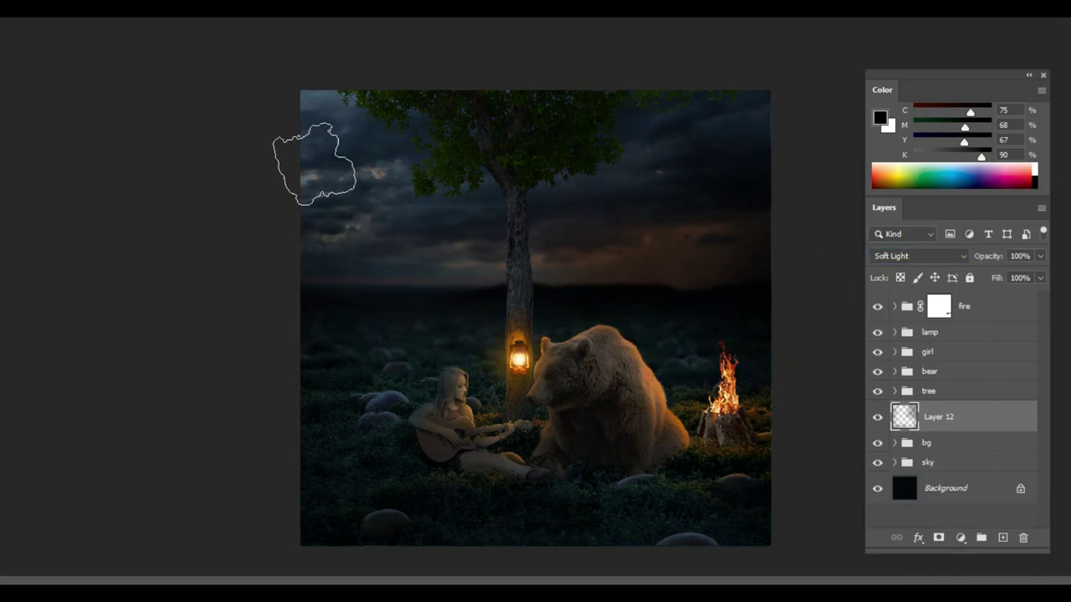
key("Tab")
left_click(574, 96)
left_click(358, 82)
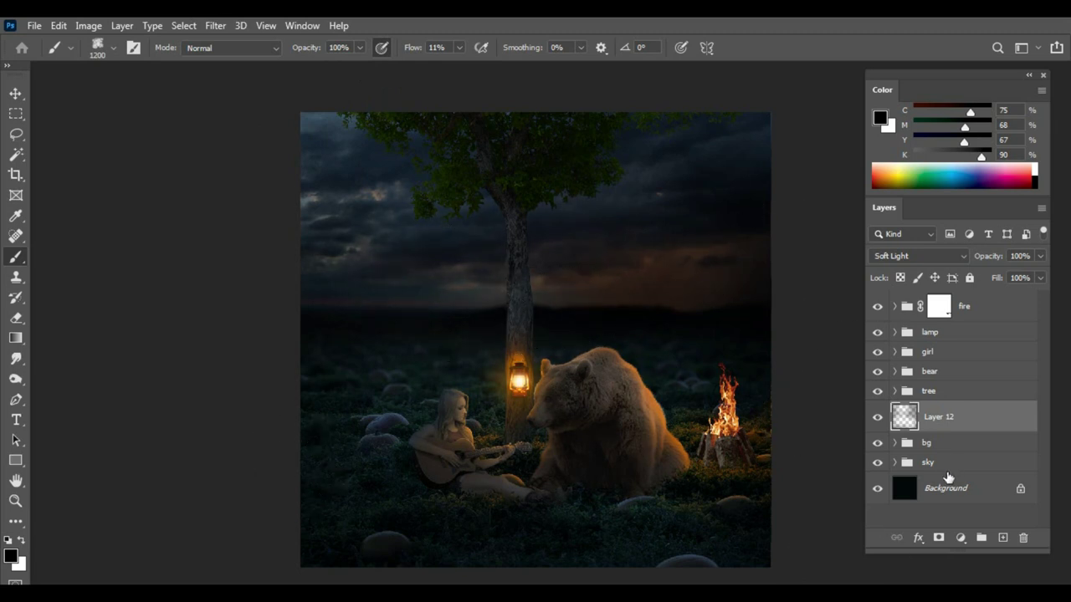
Add a white mask to Layer 12 and mask it away from the sky's right side
left_click(939, 538)
key("bracketright")
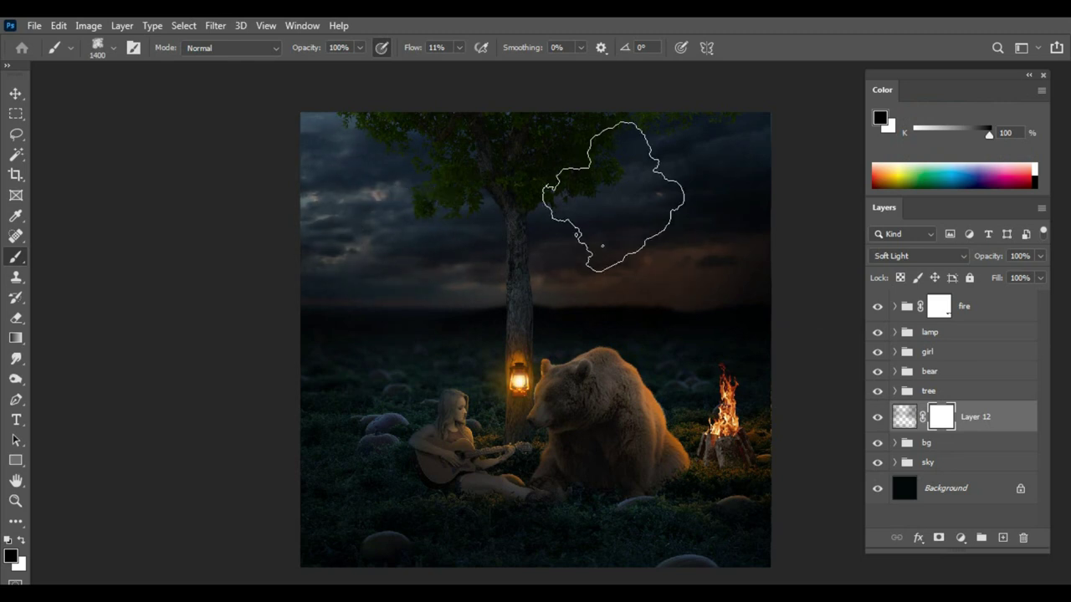
left_click_drag(786, 309, 736, 314)
key("bracketleft")
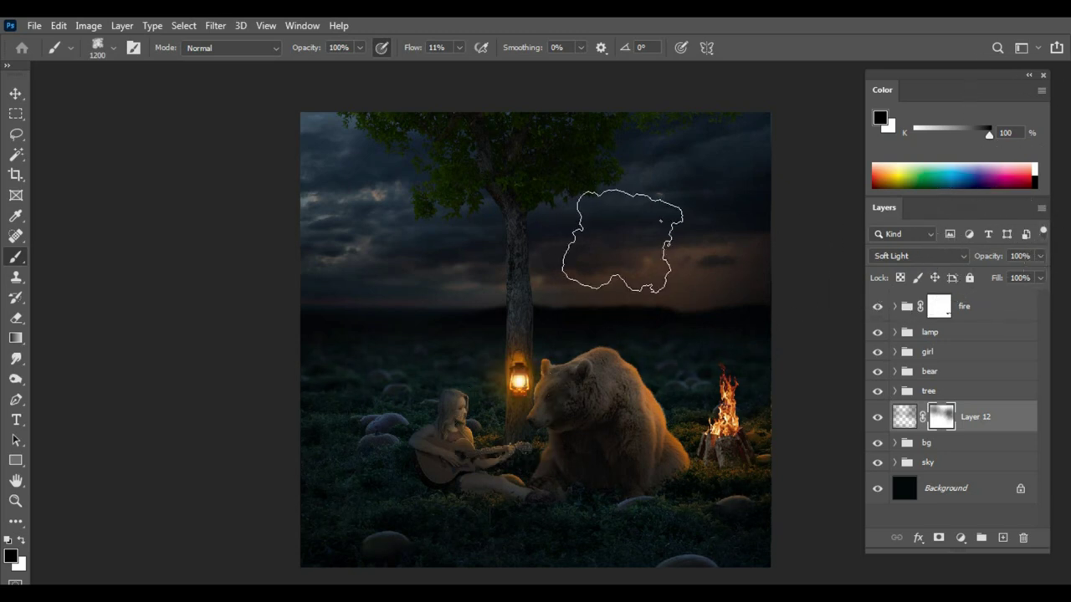
Select Layer 12 and slightly lower its opacity
key("v")
left_click(667, 467)
left_click(992, 420)
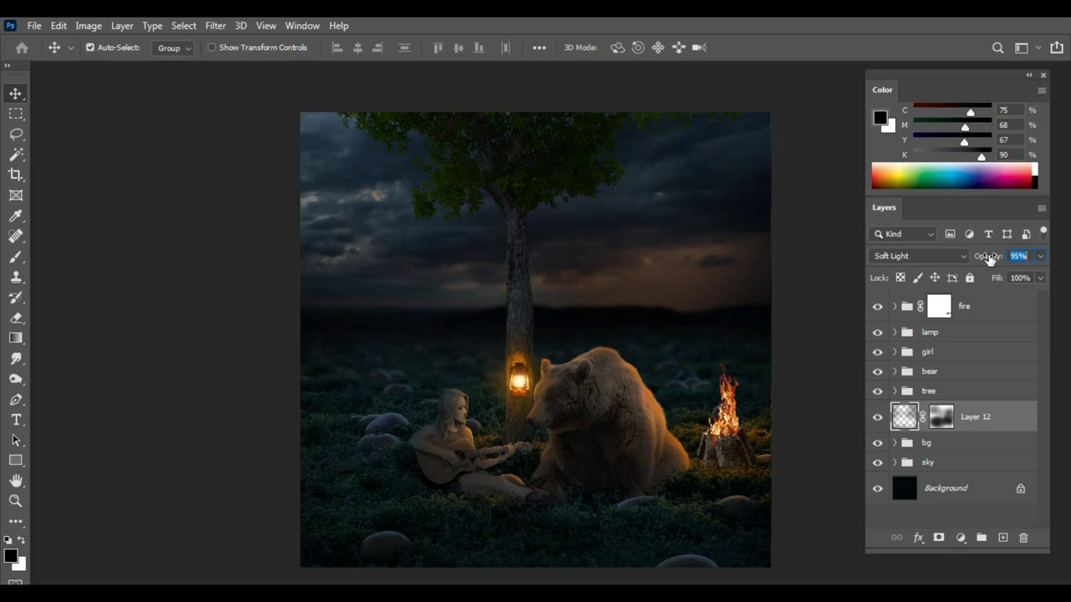
scroll(523, 327, "up", 2)
Add a Hue/Saturation adjustment inside the tree group, clipped to the layer below
left_click(529, 294)
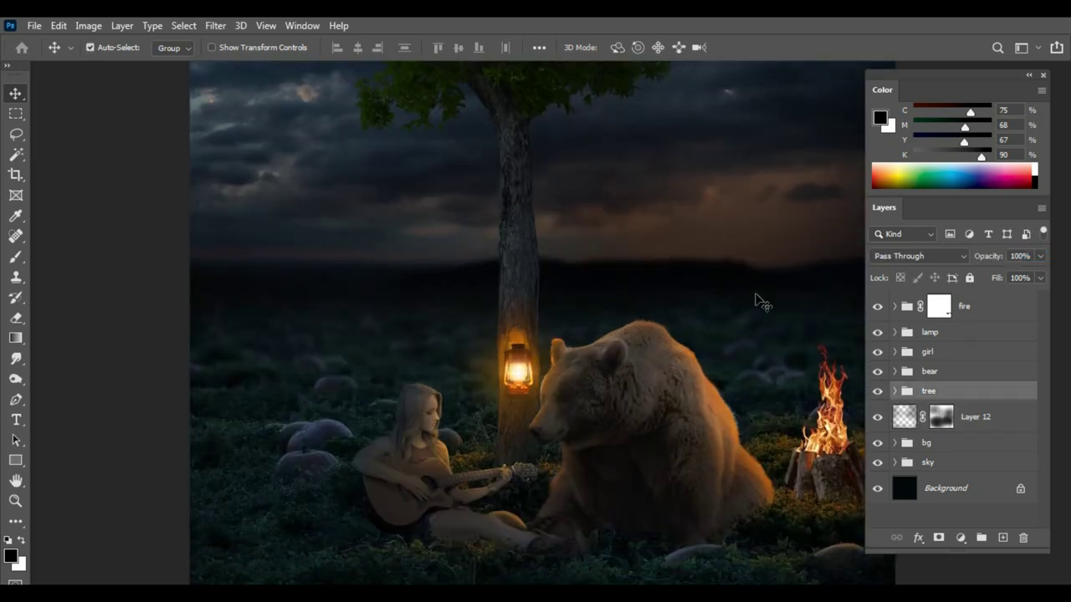
left_click(894, 390)
left_click(960, 538)
left_click(979, 386)
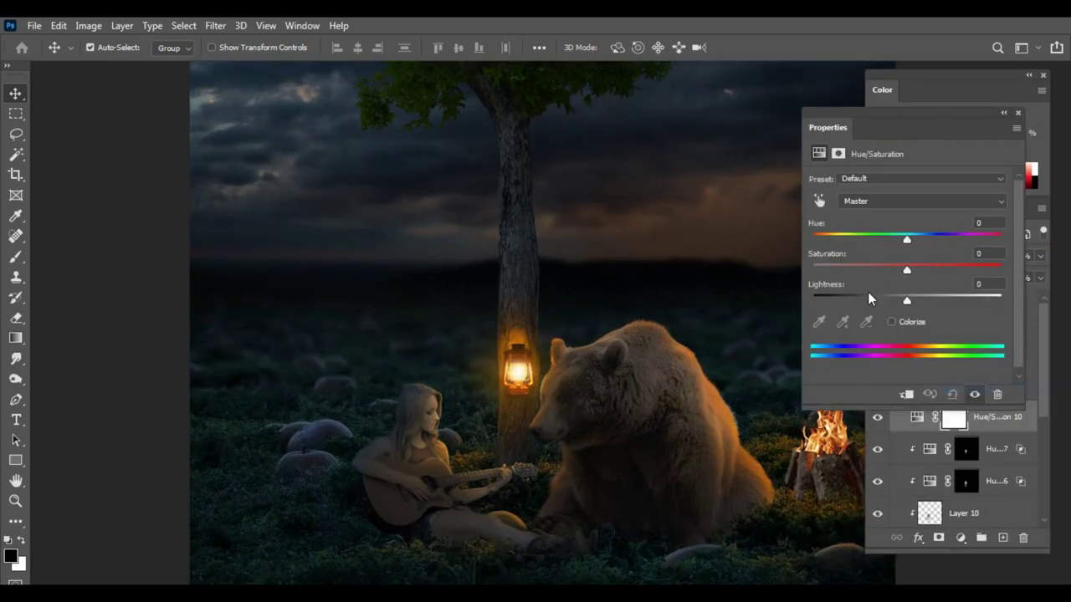
left_click(906, 394)
Colorize the adjustment with Hue 30 and Saturation 68
left_click(891, 321)
left_click_drag(860, 269, 939, 269)
left_click_drag(812, 238, 829, 240)
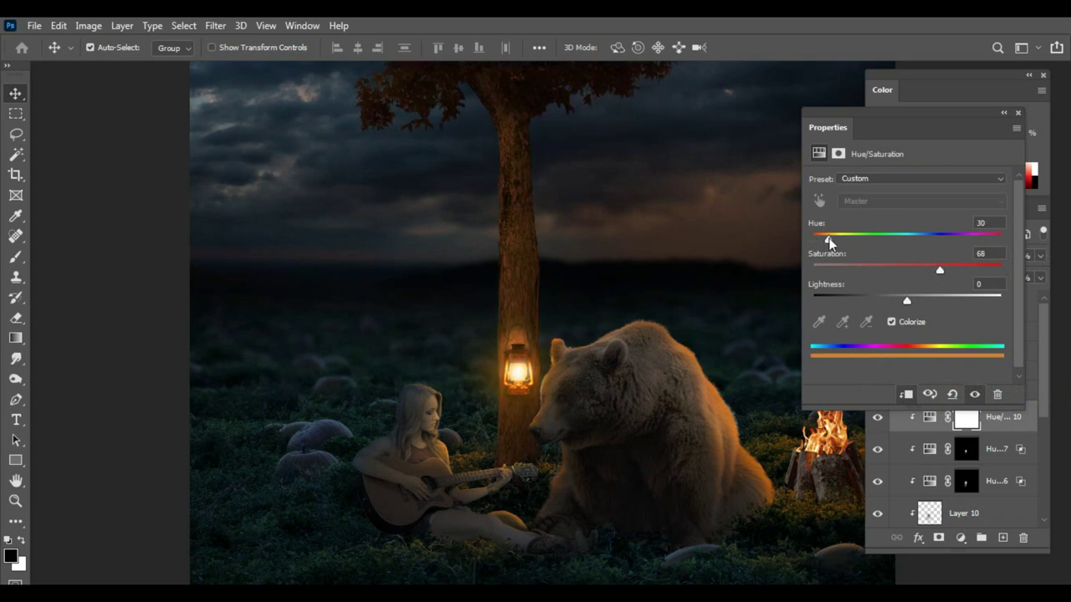
left_click(1017, 112)
scroll(569, 344, "up", 1)
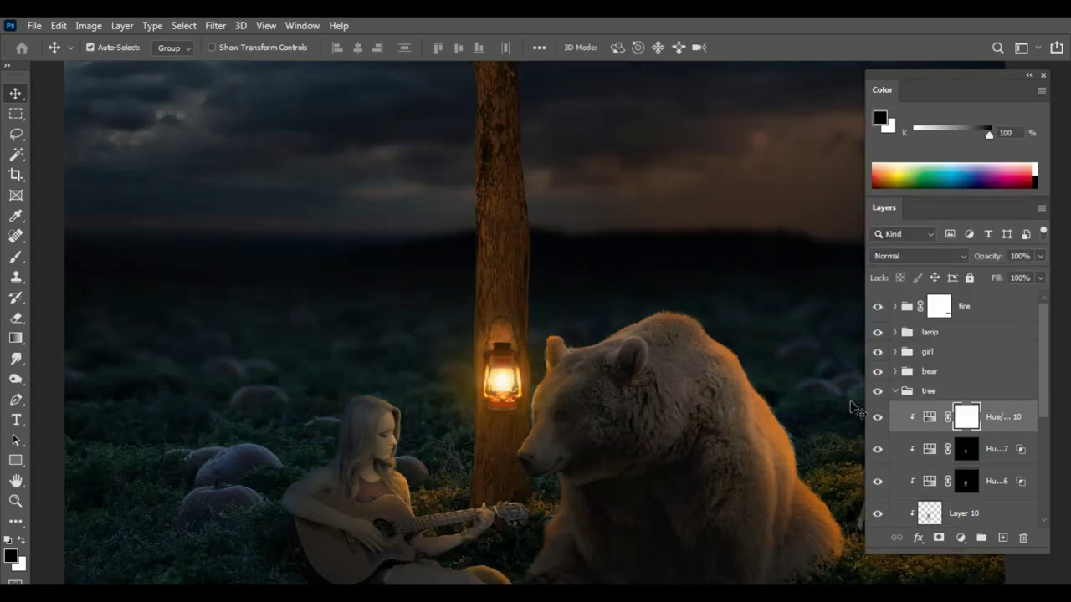
Invert the tint mask and ready a small white brush over the lantern
key("ctrl+i")
key("b")
right_click(616, 238)
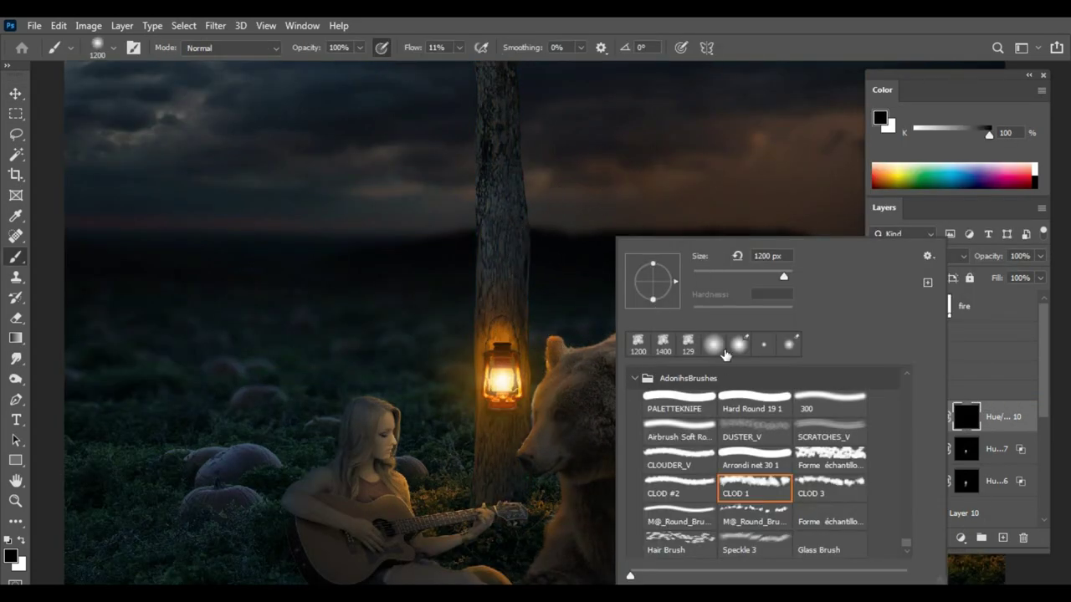
key("Escape")
key("bracketleft")
key("bracketleft")
key("bracketleft")
key("bracketleft")
key("bracketleft")
key("bracketleft")
key("x")
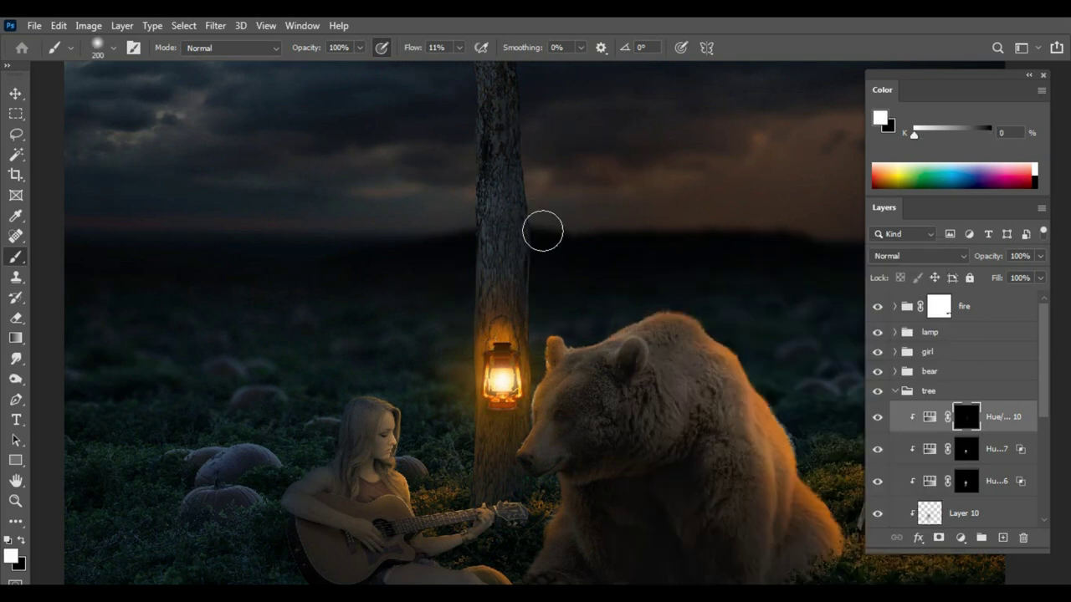
key("f")
key("f")
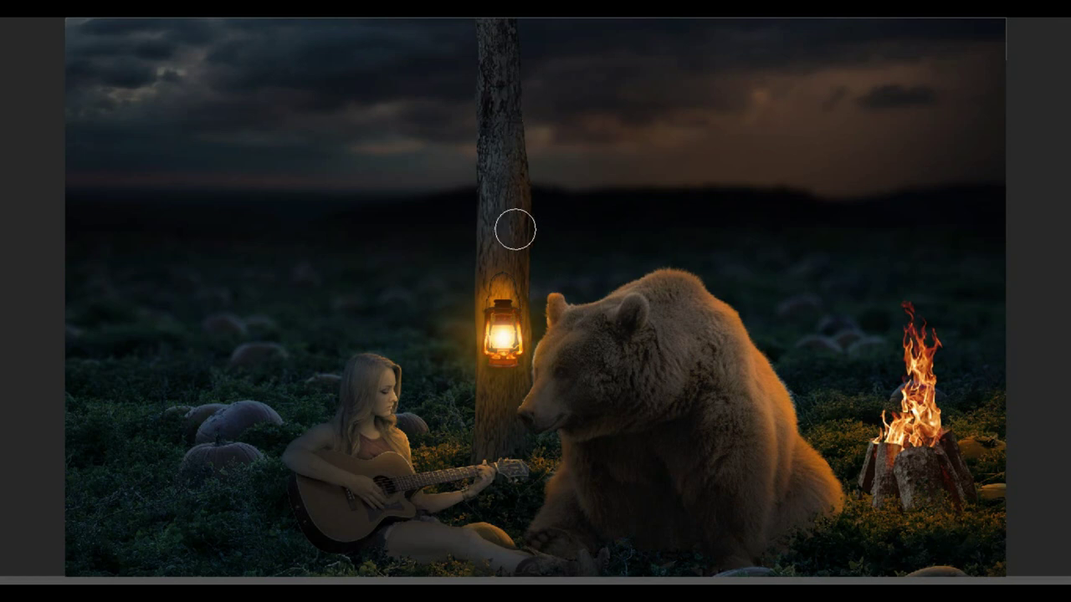
key("ctrl+0")
left_click(517, 383, "ctrl")
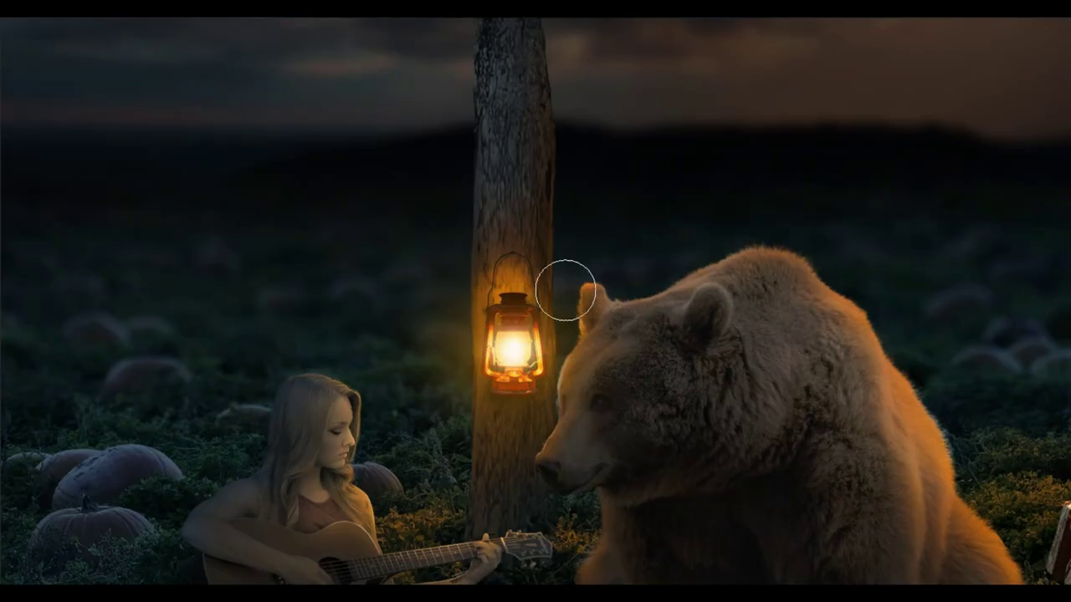
Toggle Layer 10 and Levels 5 on and off to compare the lantern glow
key("F7")
left_click(895, 273)
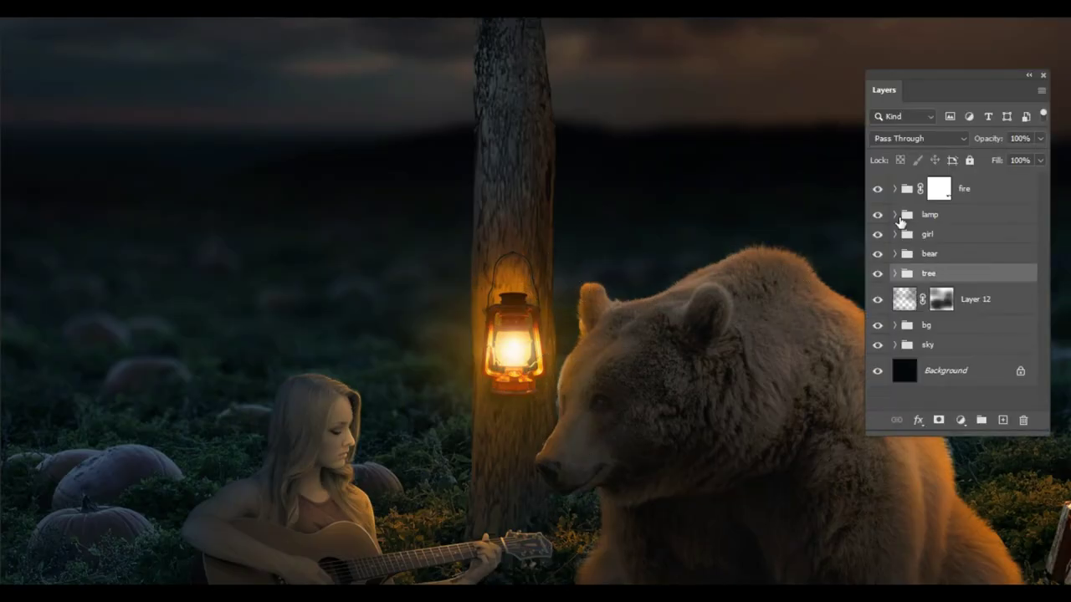
left_click(896, 280)
left_click(877, 364)
left_click(878, 395)
left_click(878, 396)
left_click(928, 396)
scroll(926, 368, "down", 1)
left_click(878, 394)
left_click(966, 394)
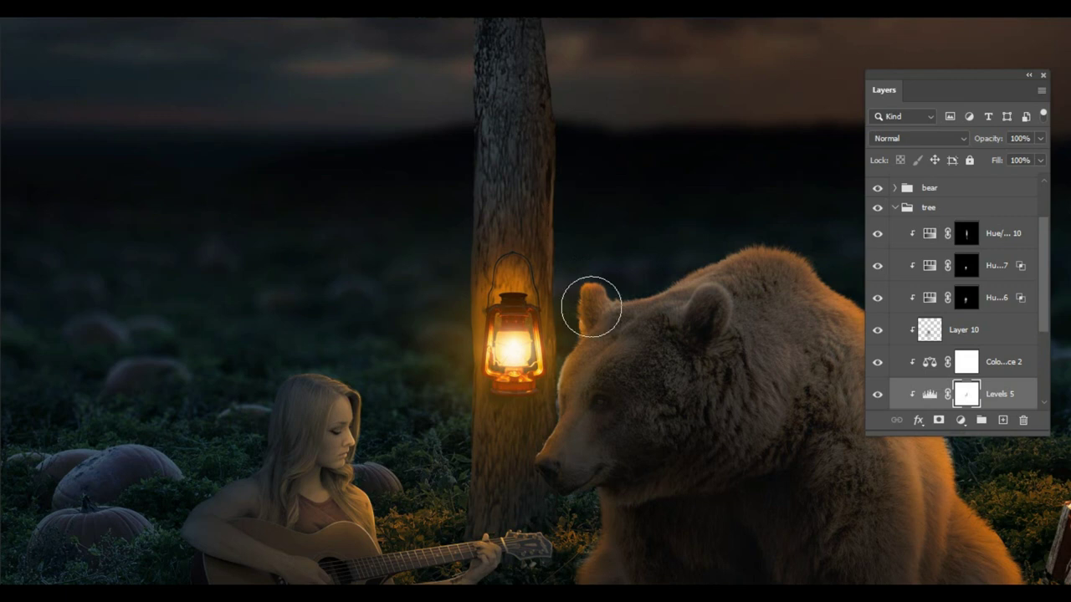
key("ctrl+0")
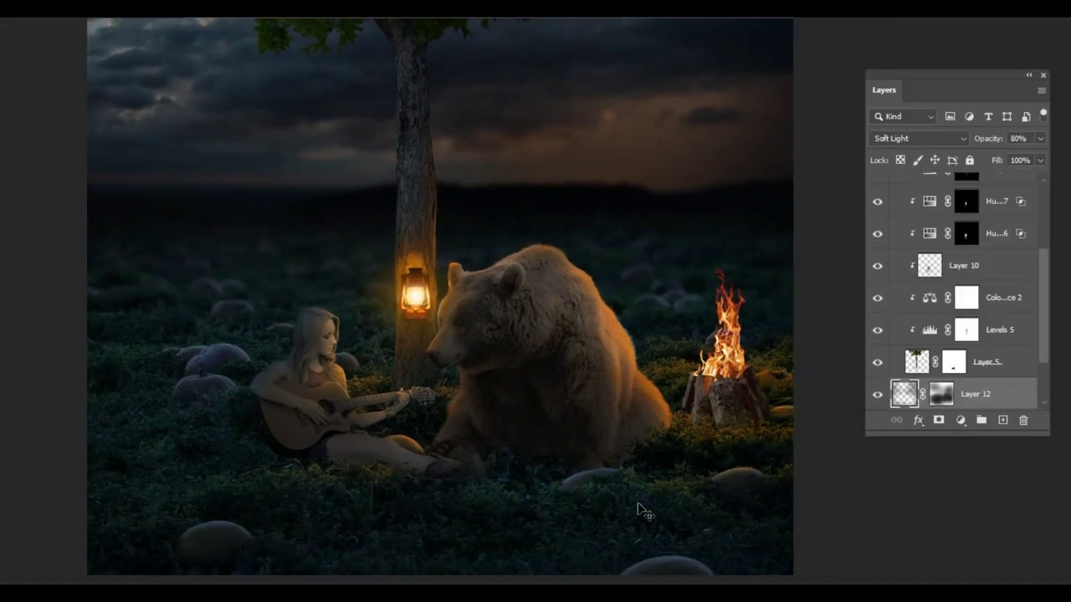
Add a Curves adjustment above the bg group's Hue layer with a raised, brightening curve
scroll(872, 348, "down", 2)
scroll(873, 318, "down", 3)
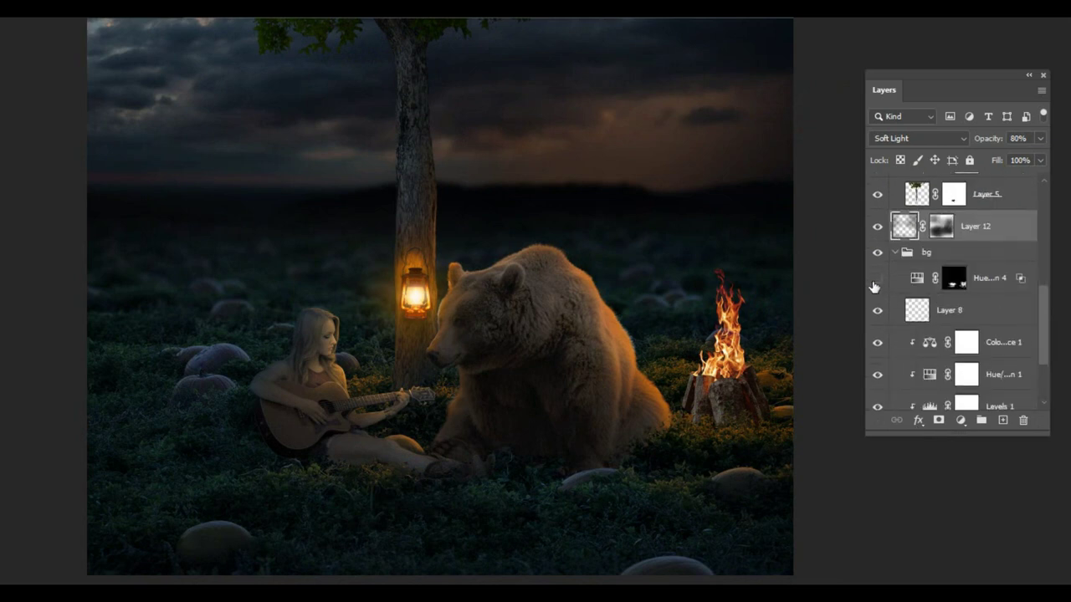
left_click(995, 291)
left_click(961, 419)
left_click(968, 219)
left_click_drag(938, 279, 931, 243)
left_click(1017, 113)
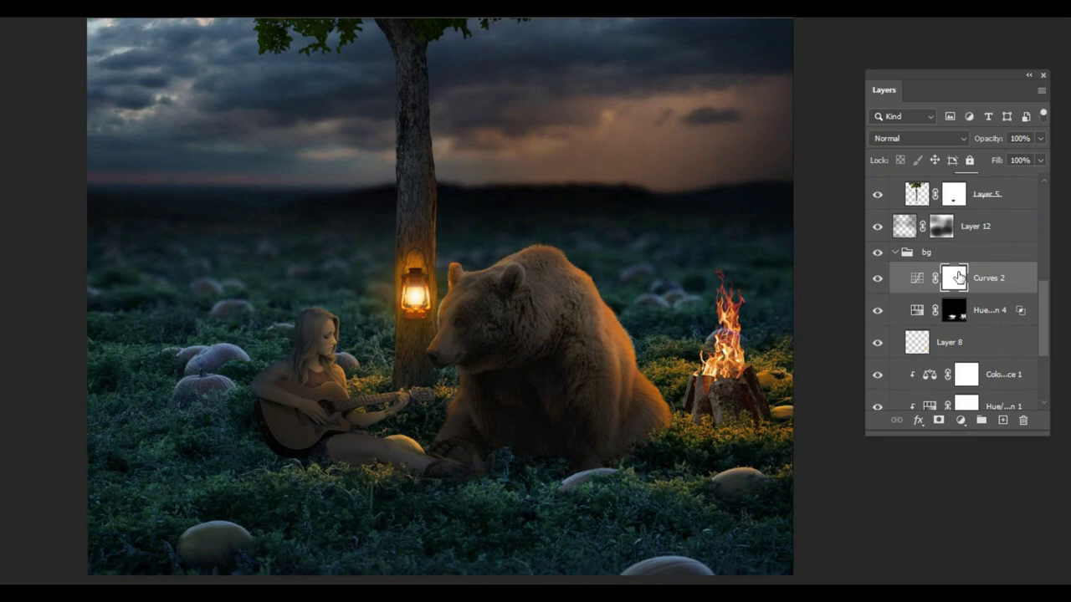
Invert the Curves mask and paint the brightening onto the pumpkin and grass by the campfire
key("ctrl+i")
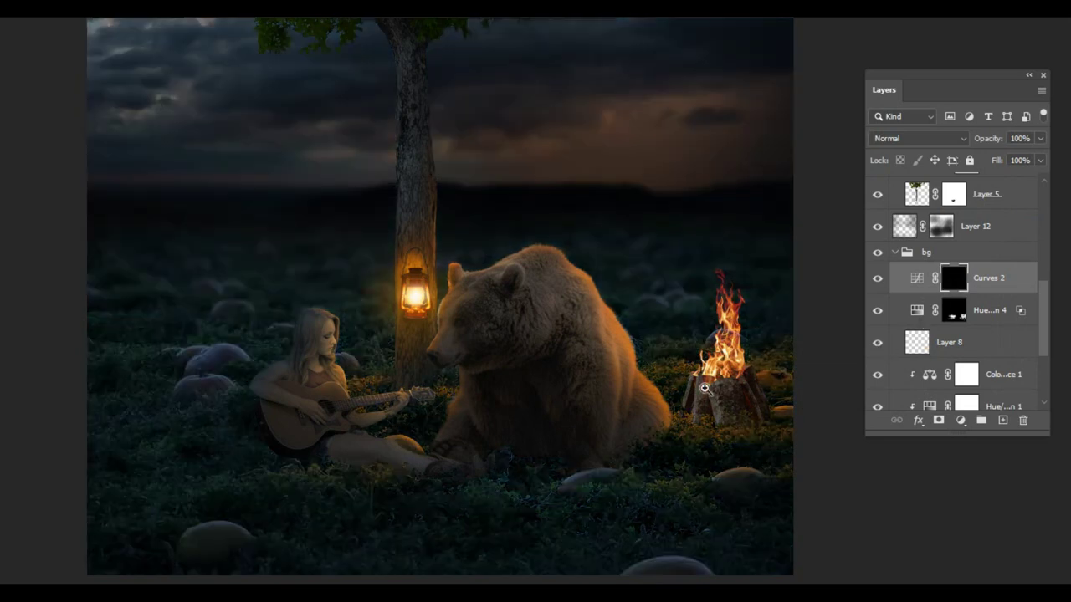
scroll(704, 387, "up", 3)
scroll(705, 387, "up", 2)
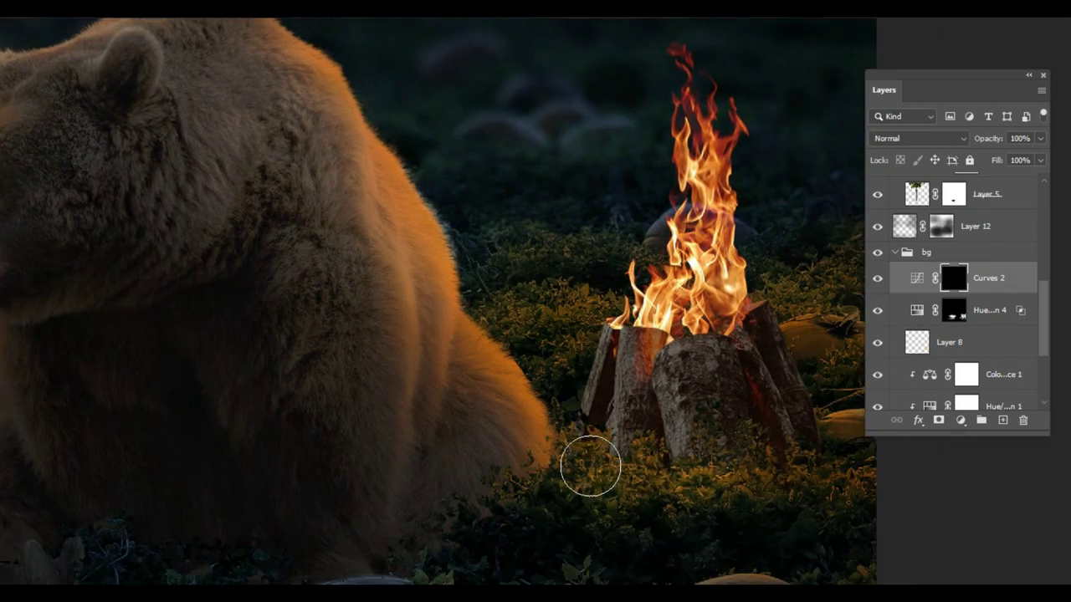
mouse_move(786, 330)
left_mouse_down()
mouse_move(808, 335)
mouse_move(774, 337)
left_mouse_up()
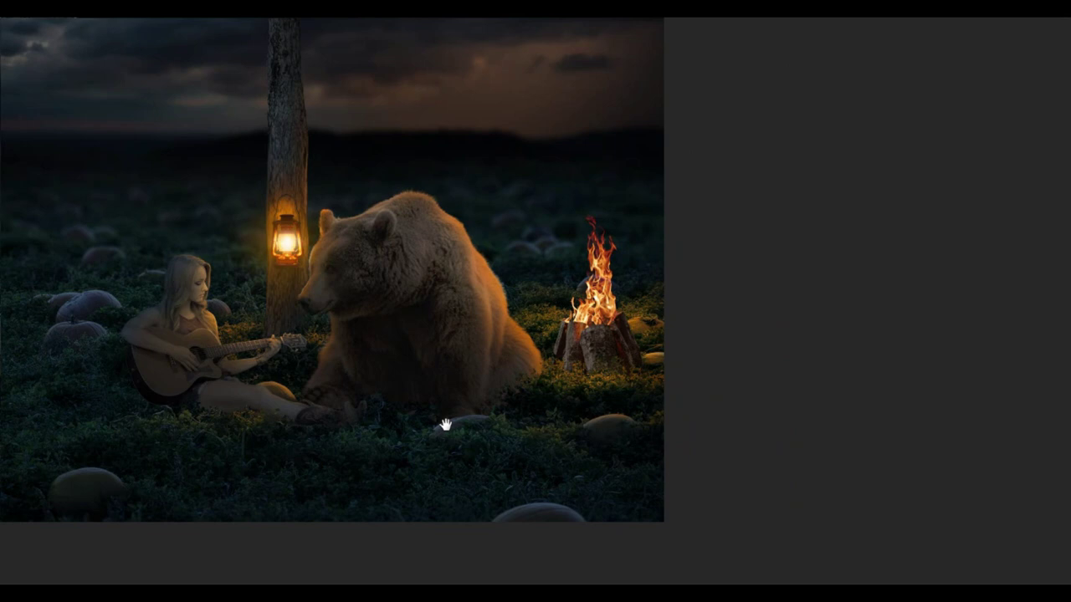
left_click_drag(445, 425, 810, 433)
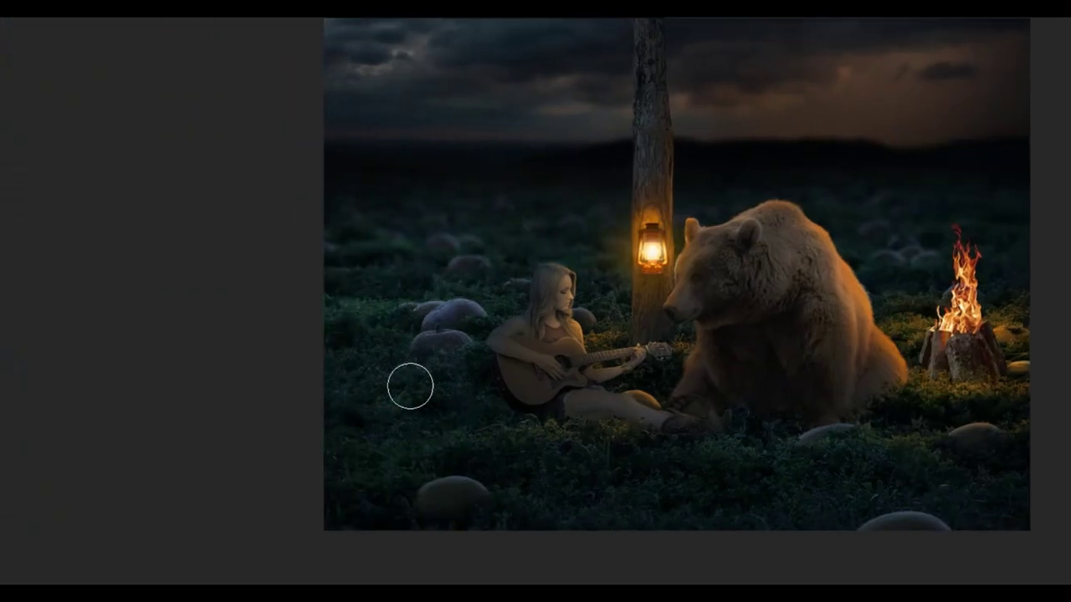
key("ctrl+minus")
key("ctrl+minus")
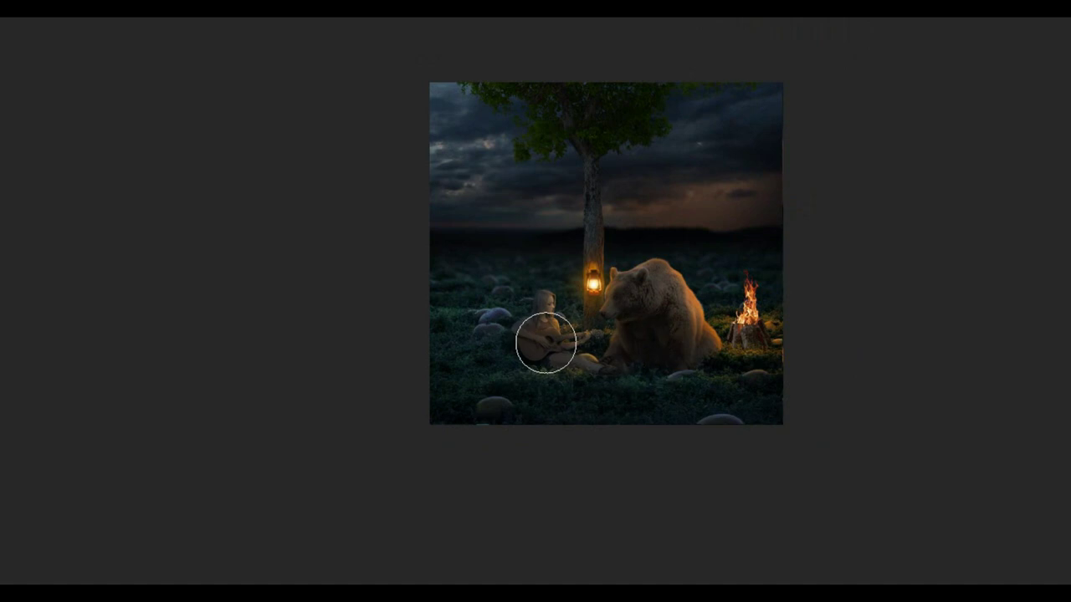
scroll(619, 313, "up", 2)
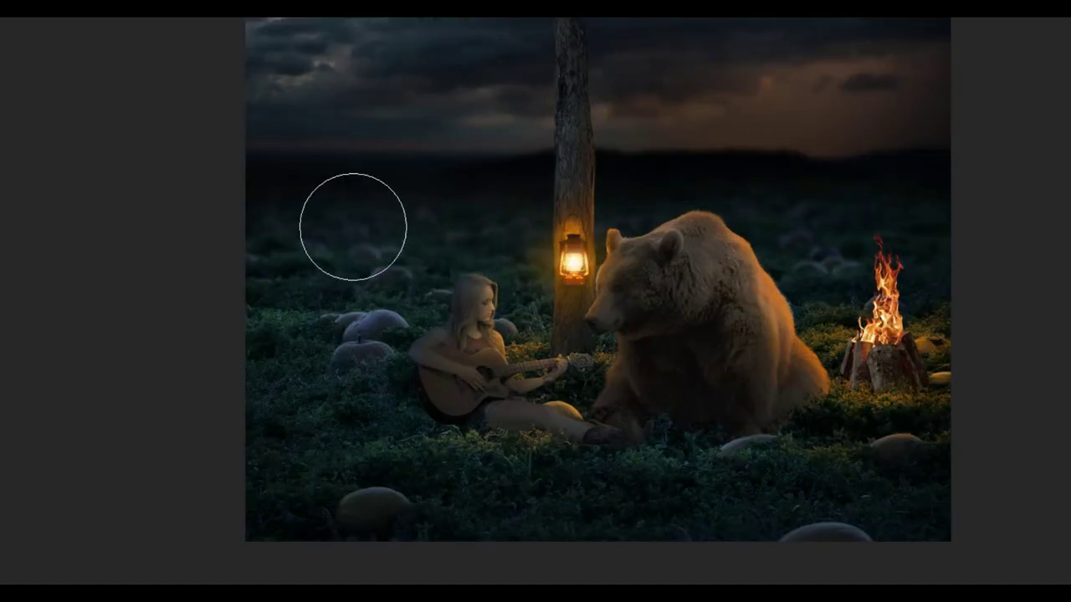
key("ctrl+minus")
key("ctrl+minus")
key("ctrl+minus")
key("ctrl+plus")
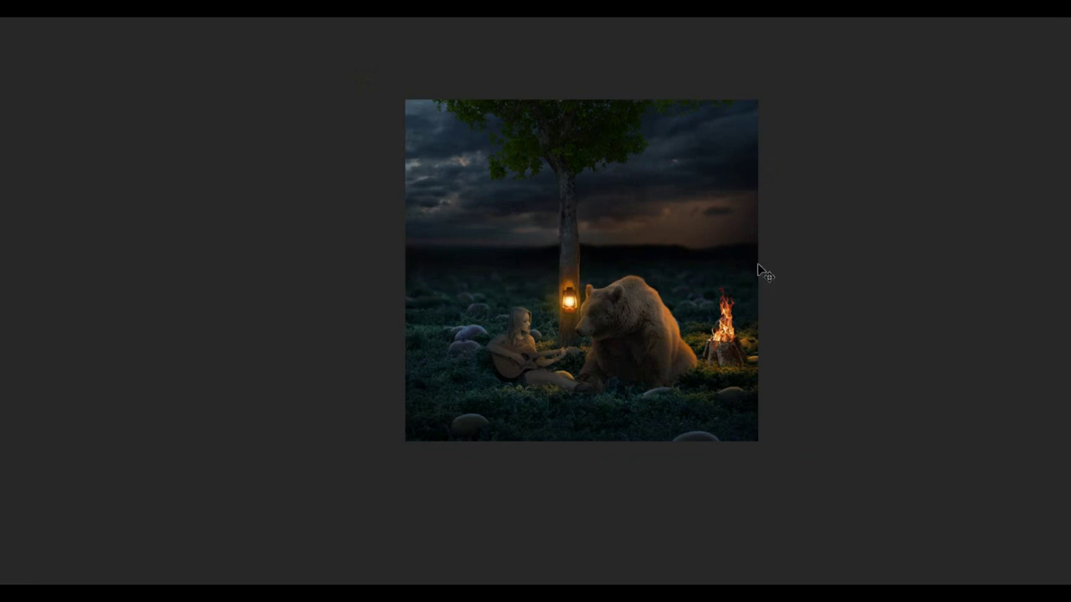
Collapse the fire group and add a new empty layer above Layer 12
key("F7")
scroll(895, 258, "down", 2)
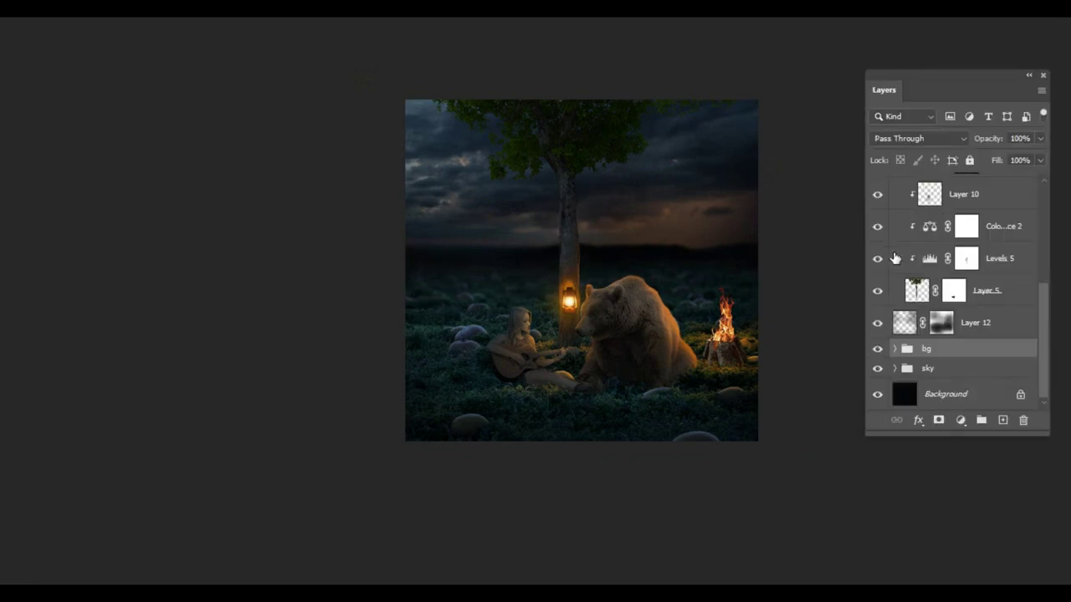
scroll(891, 195, "up", 3)
left_click(894, 188)
left_click(976, 299)
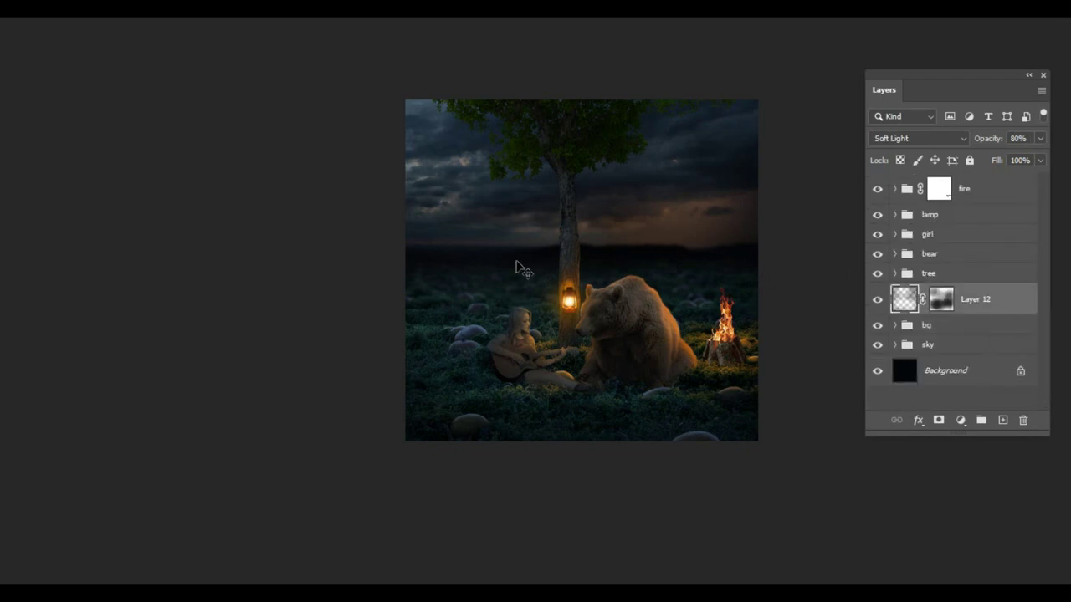
key("ctrl+shift+n")
Paint a sky-blue tint over the sky with a large soft brush
key("Return")
key("bracketright")
key("bracketright")
key("bracketright")
key("F6")
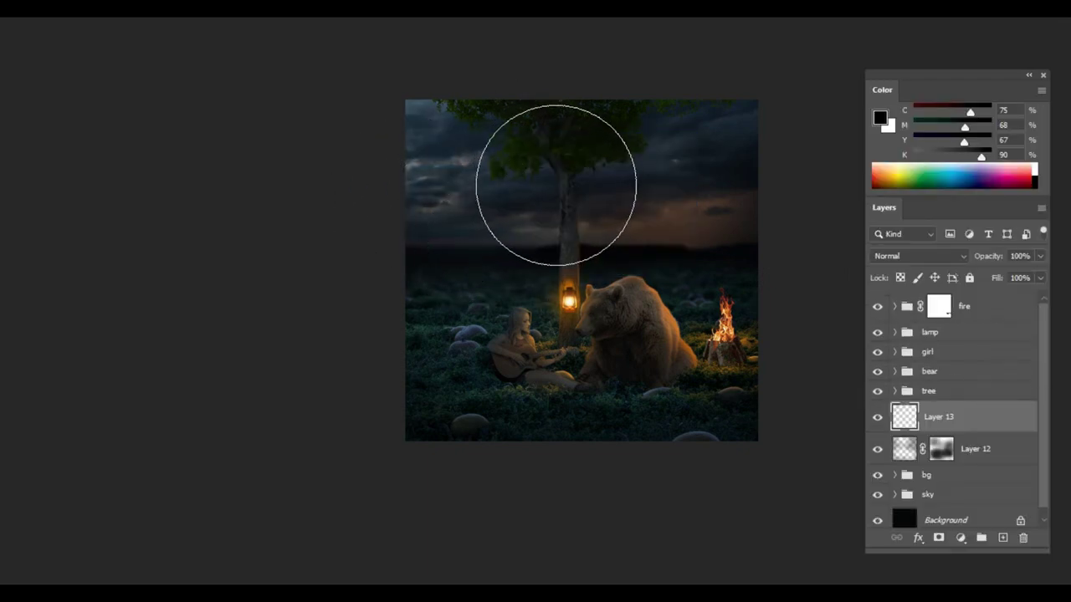
left_click(960, 171)
left_click_drag(347, 159, 371, 250)
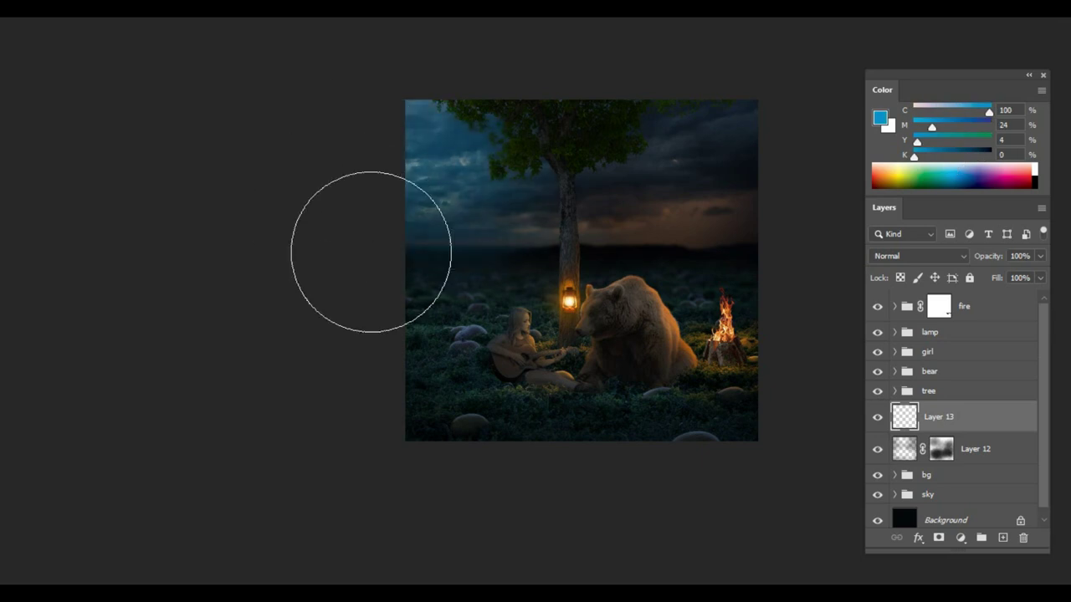
Switch screen modes and fit the whole image to review the sky tint
key("f")
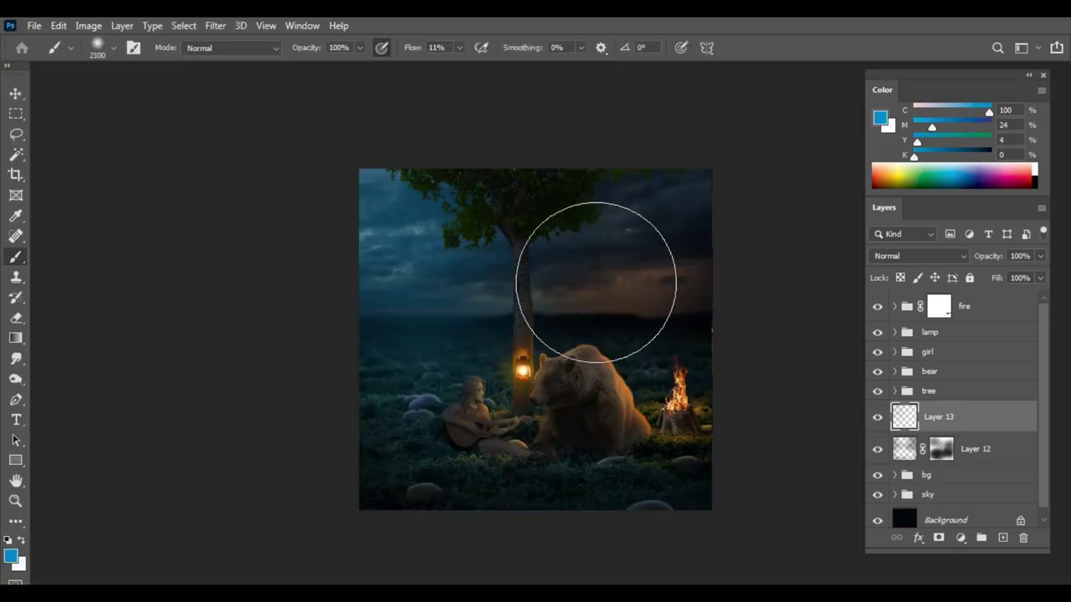
key("f")
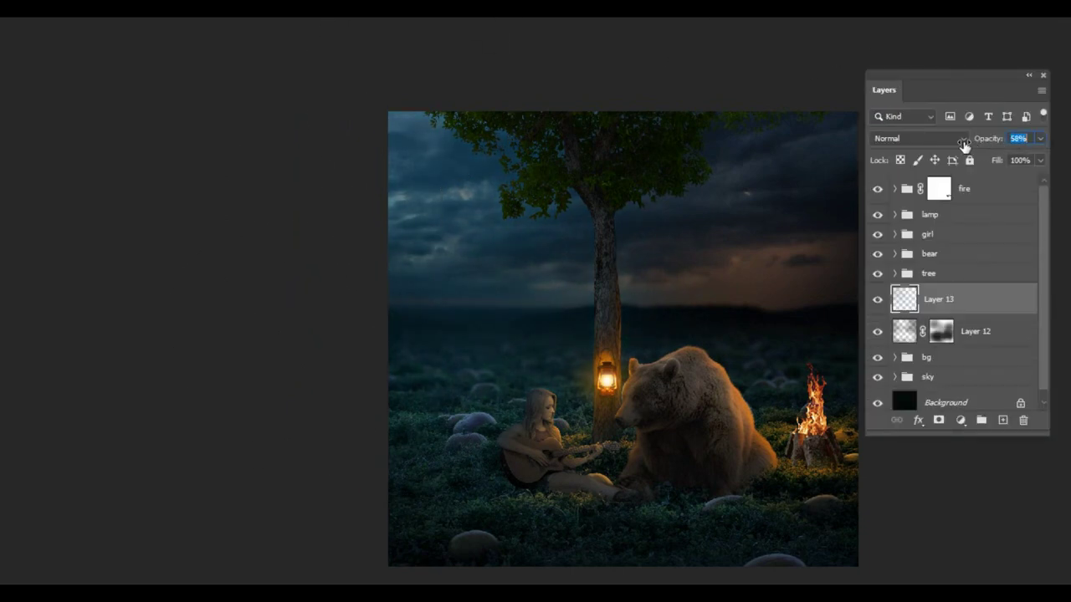
scroll(507, 339, "up", 5)
scroll(507, 340, "down", 4)
right_click(567, 263)
left_click(568, 262)
scroll(413, 413, "up", 5)
Expand the girl group and select the upper colour fill layer for editing
left_click_drag(413, 414, 536, 411)
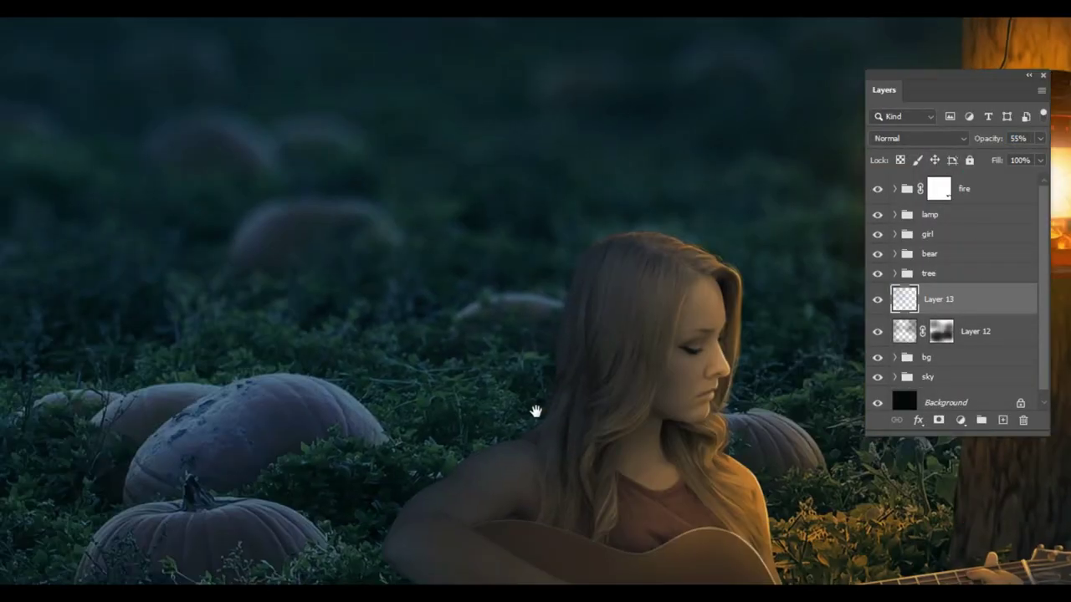
scroll(535, 411, "up", 2)
left_click(907, 236)
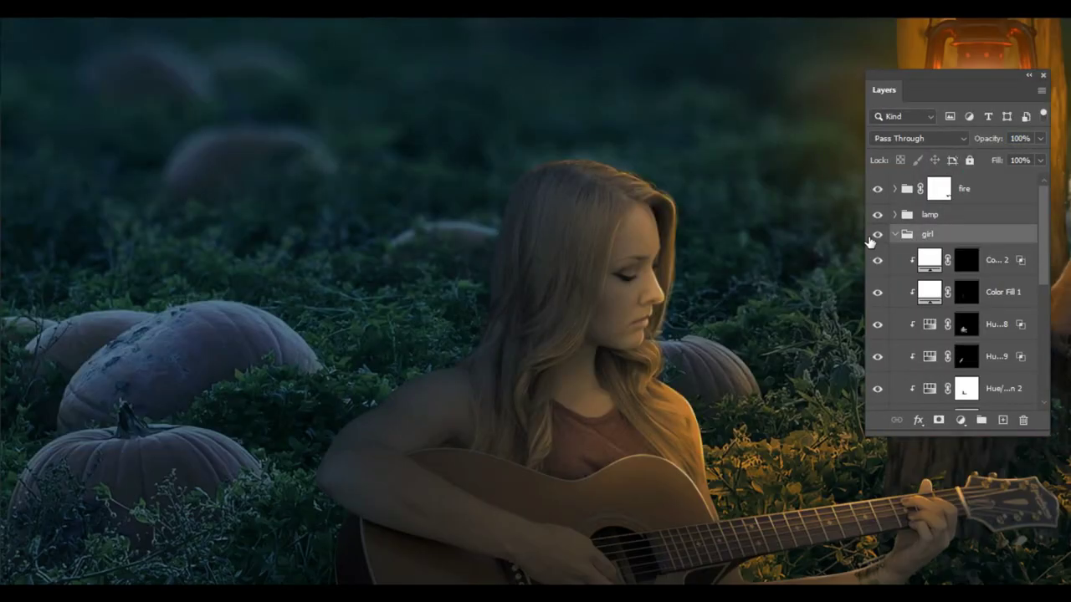
left_click(876, 235)
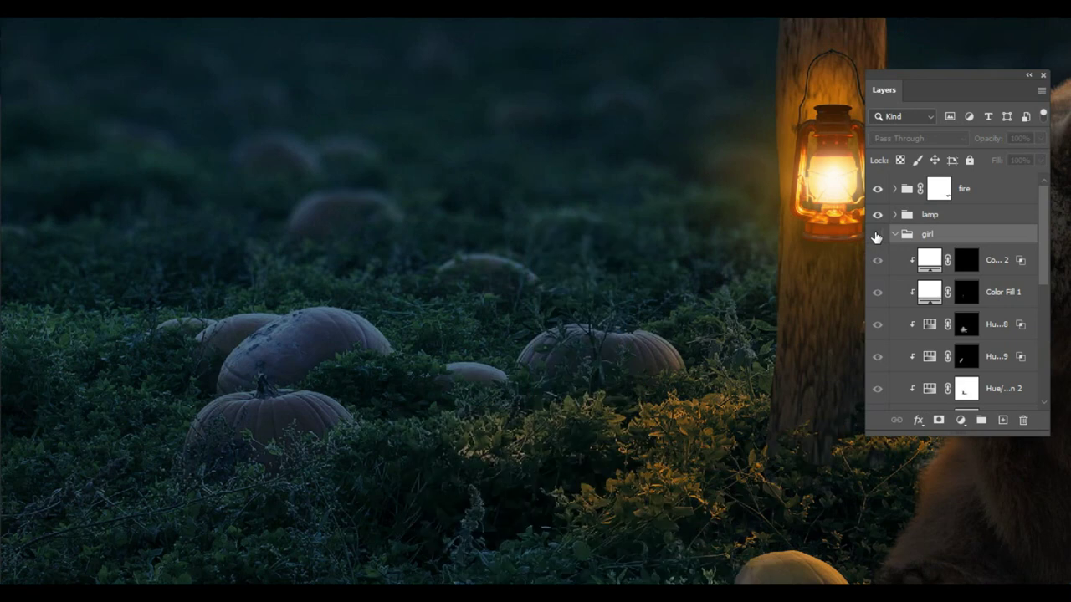
left_click(877, 260)
left_click(937, 295)
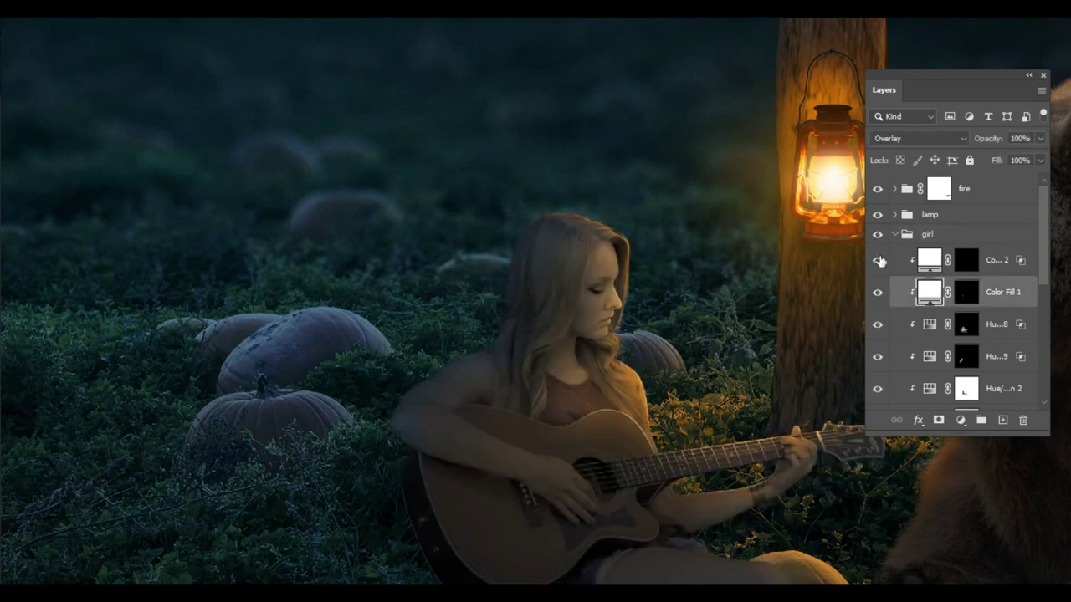
left_click(910, 262)
Work on the fill mask along the girl's shoulder and hair edges
scroll(454, 310, "up", 3)
scroll(488, 389, "up", 3)
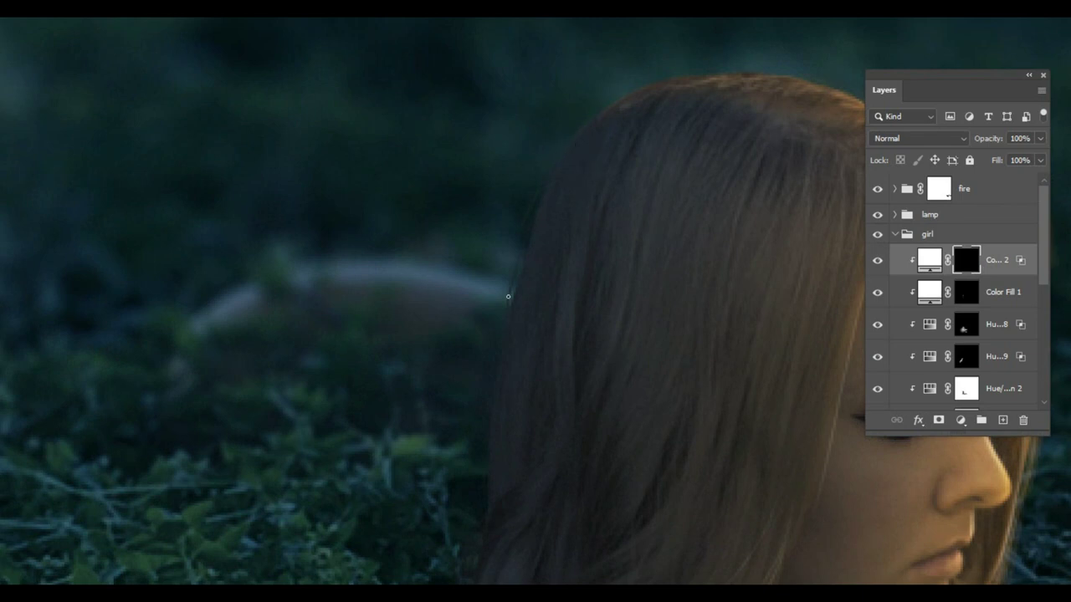
scroll(590, 196, "down", 5)
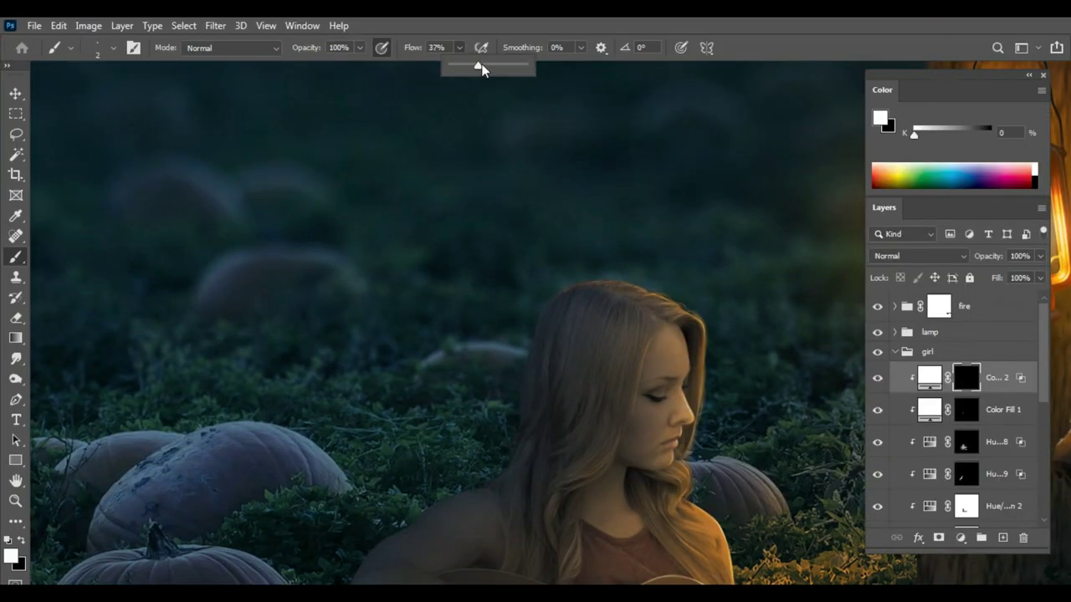
scroll(569, 309, "up", 4)
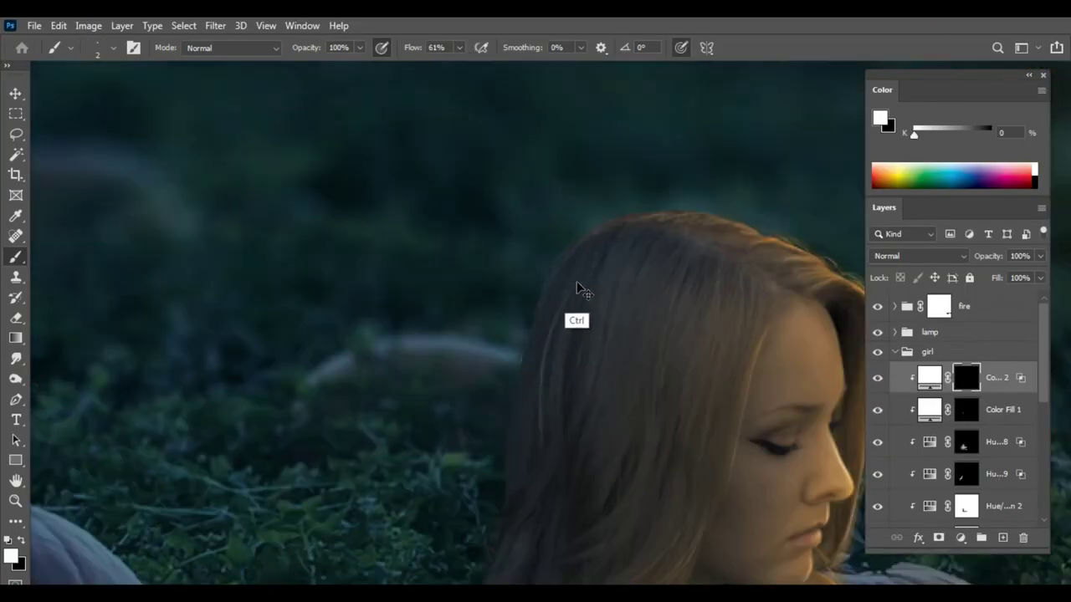
left_click_drag(564, 430, 583, 270)
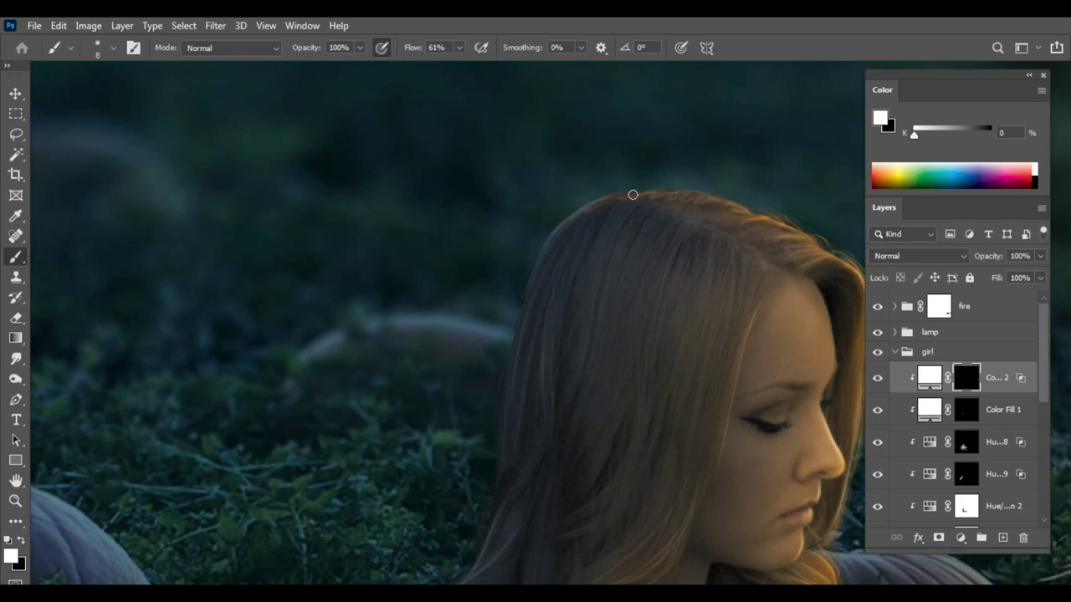
scroll(513, 376, "down", 5)
scroll(535, 296, "up", 5)
scroll(536, 292, "down", 3)
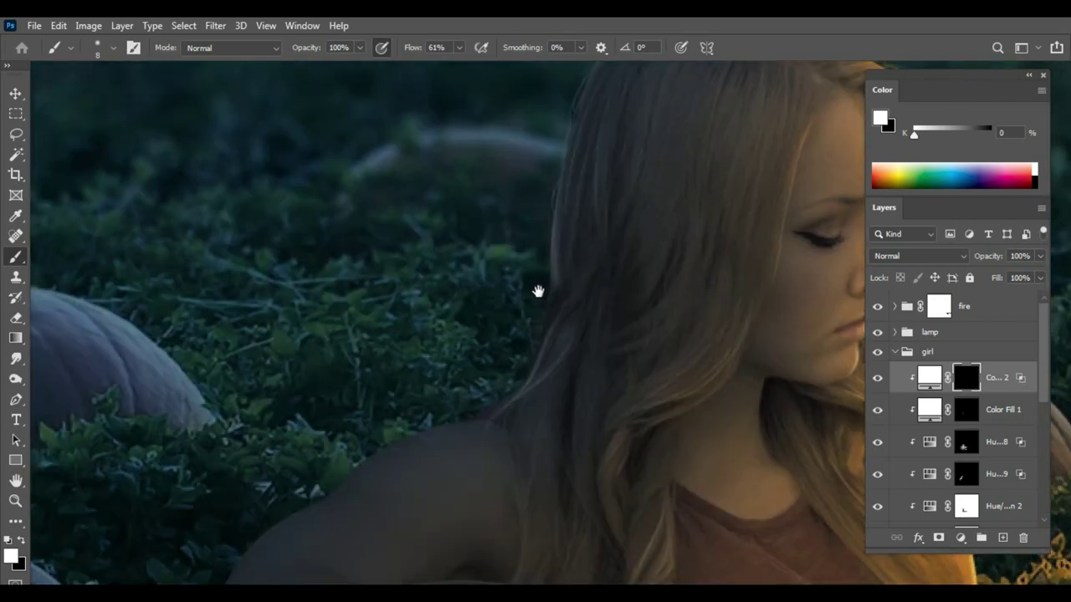
scroll(453, 412, "down", 2)
scroll(419, 389, "up", 3)
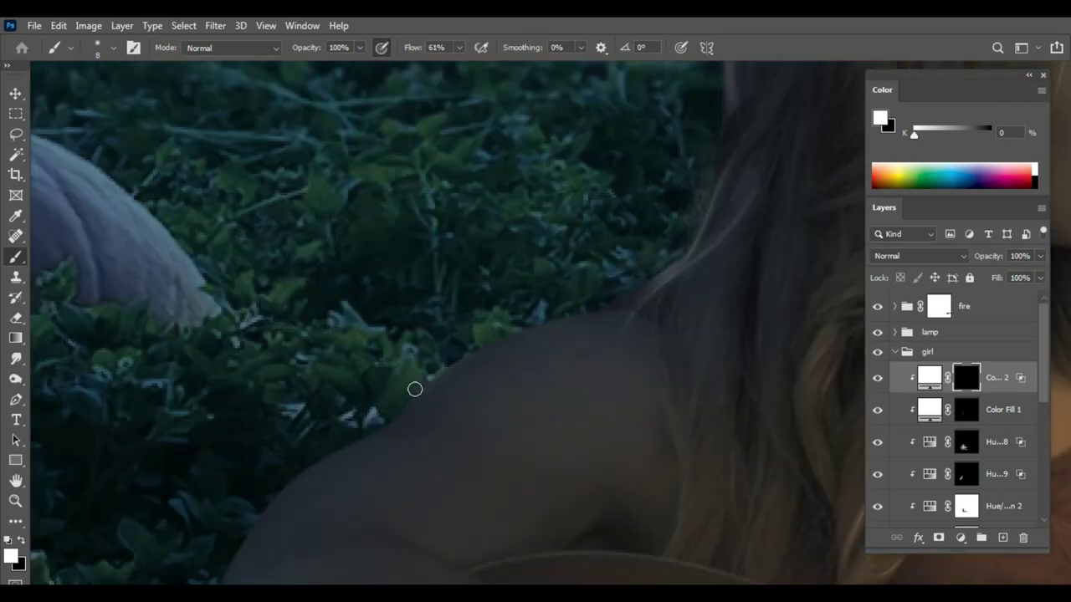
scroll(431, 386, "up", 2)
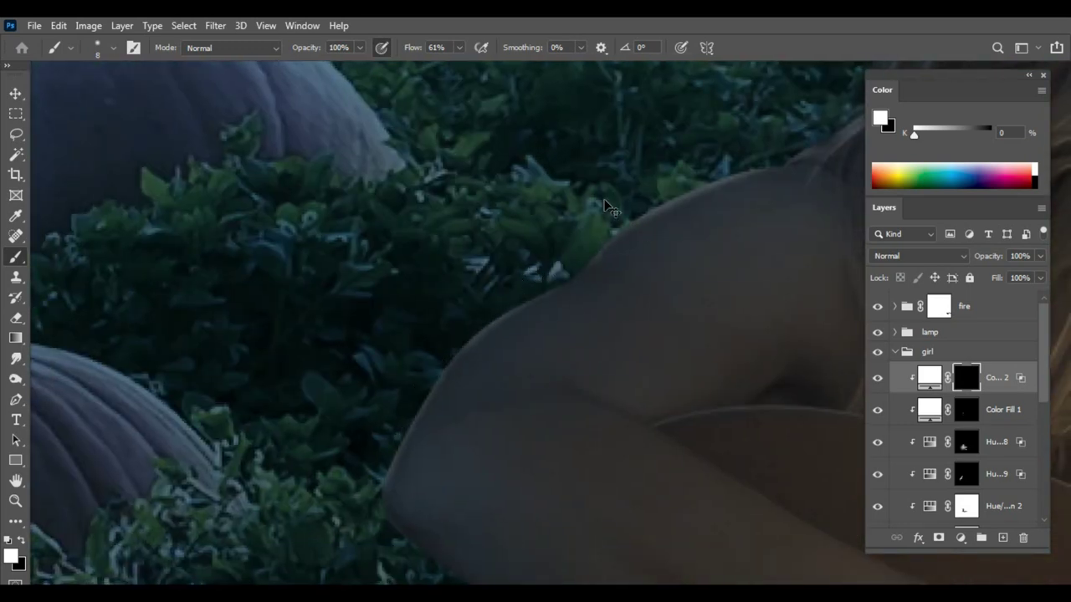
scroll(527, 527, "down", 5)
scroll(502, 446, "up", 3)
Clean up the highlight mask edges with the Eraser in full-screen view
key("z")
scroll(502, 447, "down", 3)
scroll(434, 388, "up", 4)
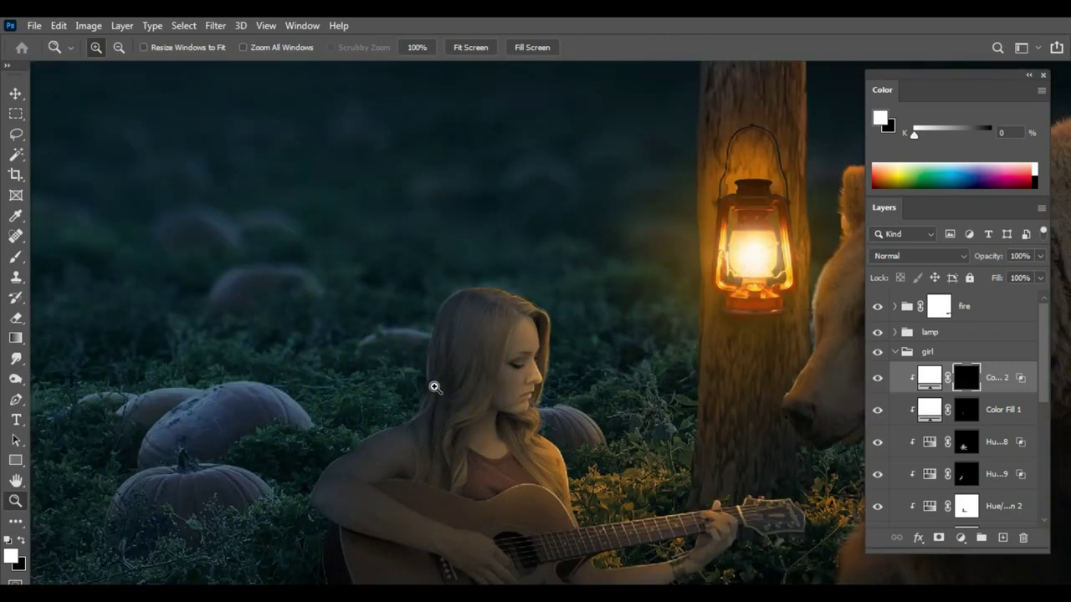
key("e")
scroll(436, 377, "up", 3)
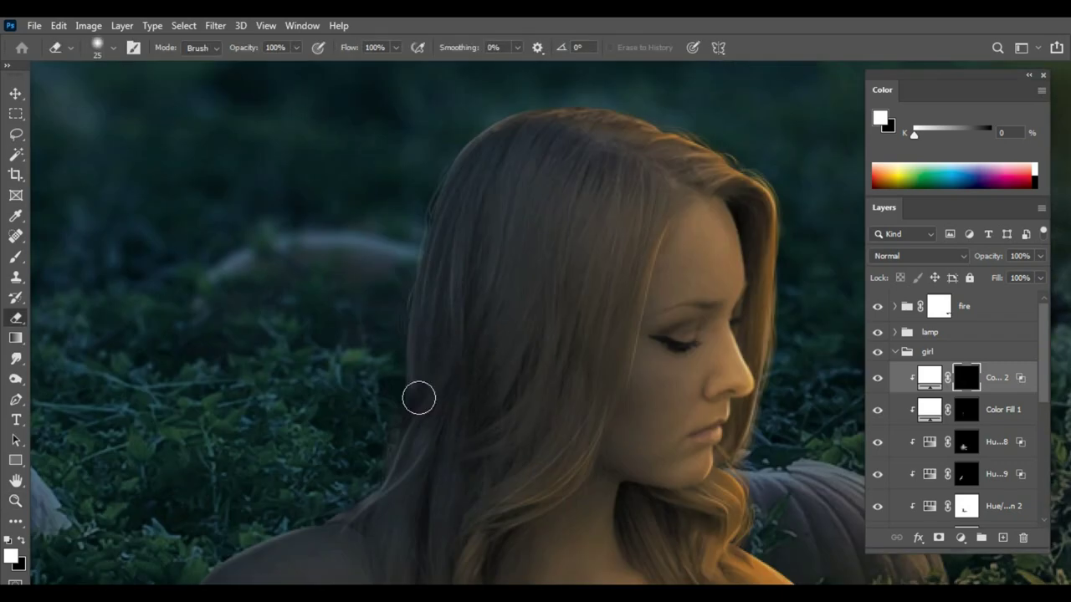
scroll(435, 389, "down", 3)
scroll(434, 387, "down", 2)
key("f")
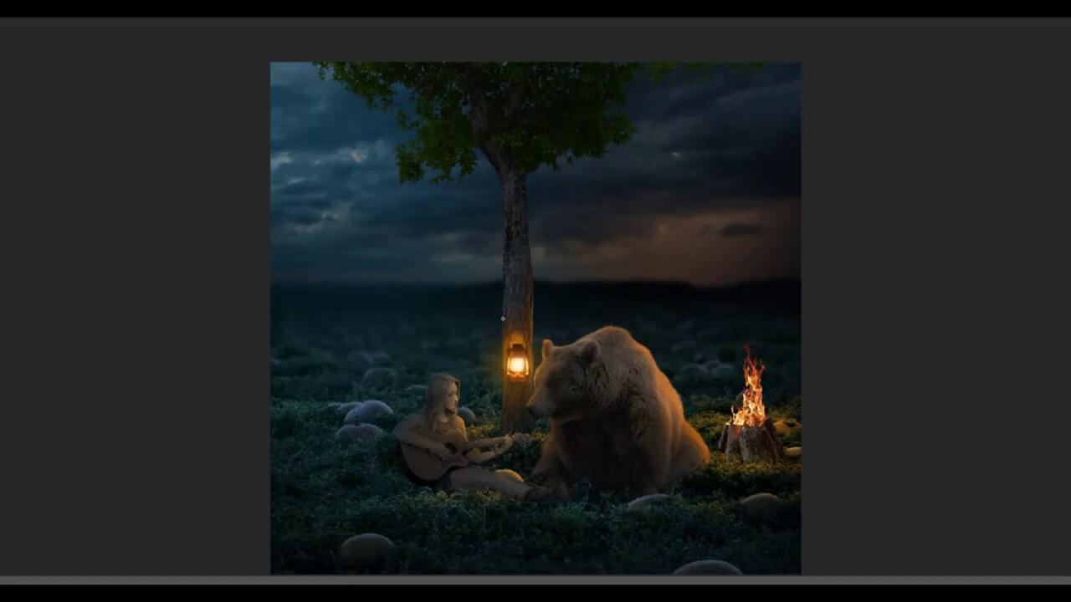
scroll(470, 426, "up", 3)
scroll(470, 426, "up", 3)
scroll(459, 397, "down", 3)
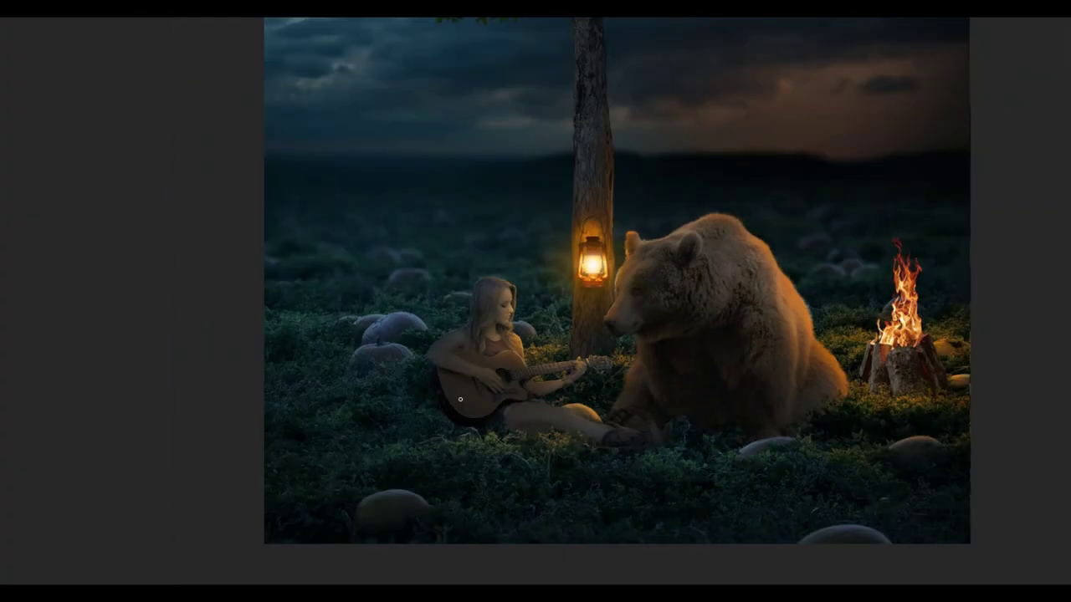
scroll(634, 390, "up", 1)
scroll(709, 437, "up", 1)
scroll(643, 476, "up", 2)
Add a new Layer 14 above the lowest hue adjustment in the girl group
key("F7")
scroll(643, 476, "down", 1)
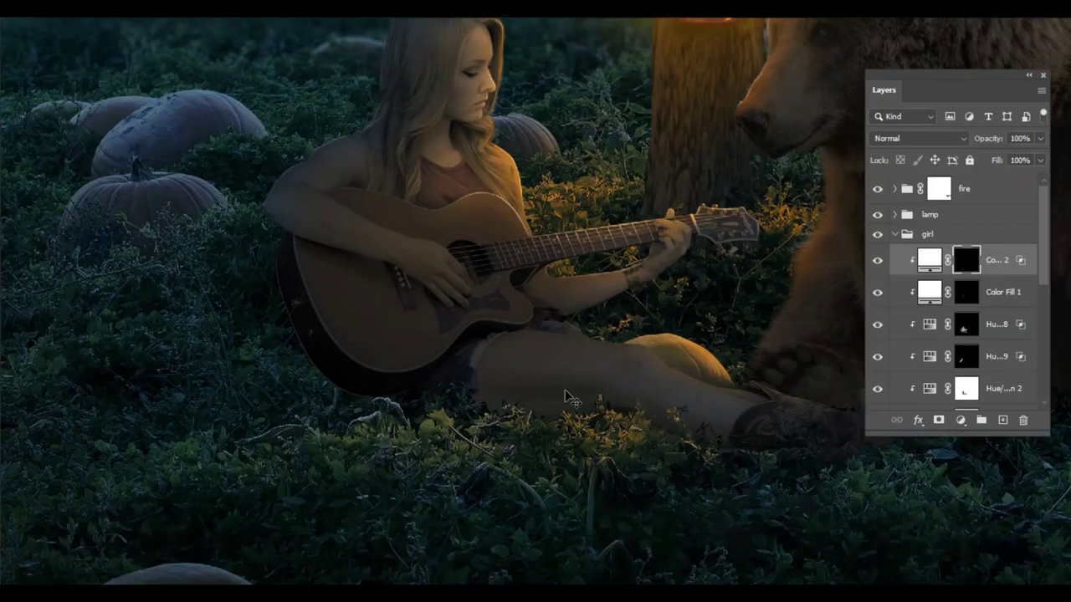
left_click(877, 388)
left_click(877, 388)
left_click(966, 388)
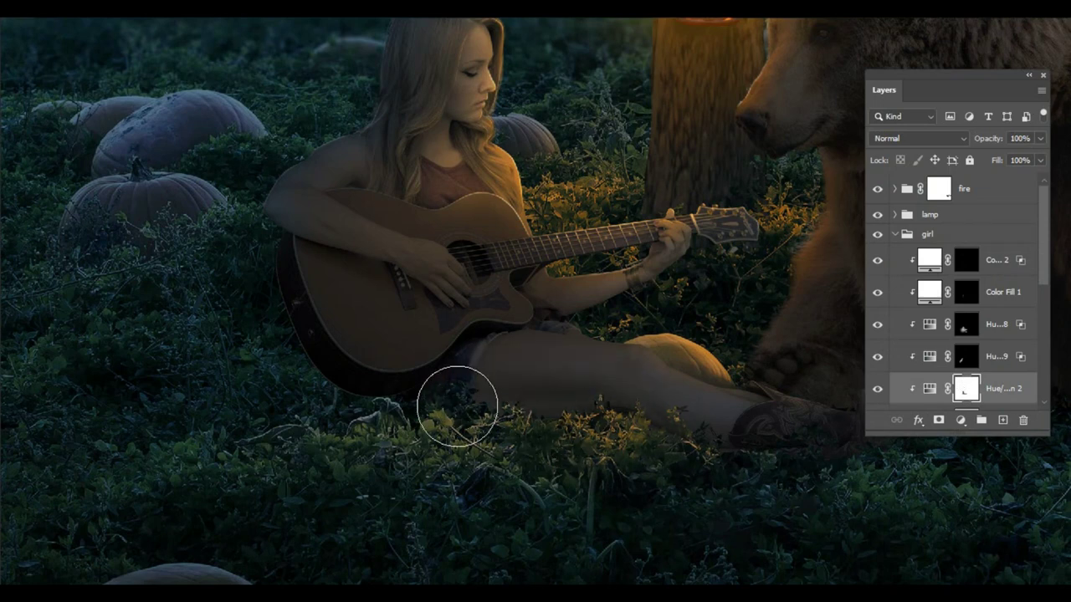
left_click(1003, 420)
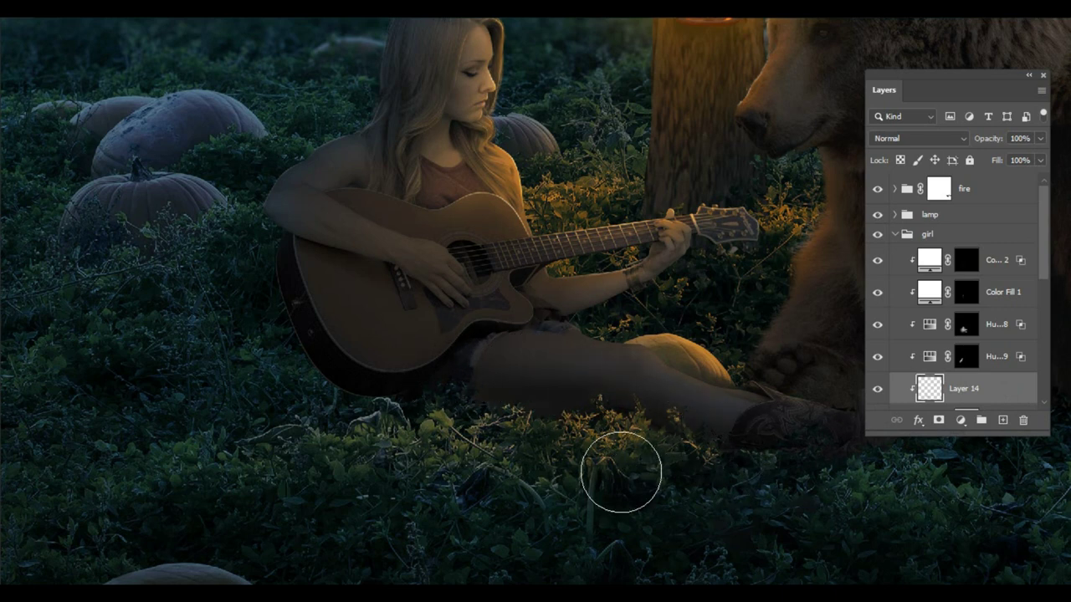
key("ctrl+minus")
key("ctrl+minus")
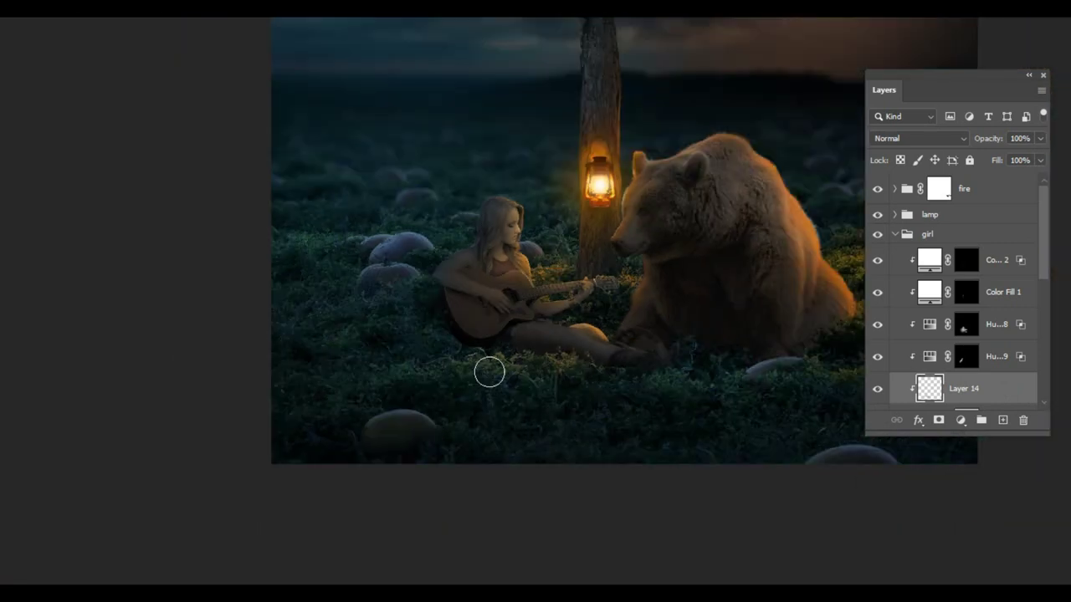
key("ctrl+plus")
key("ctrl+plus")
key("ctrl+plus")
Add Layer 15 inside the bg group and size a soft brush for shadows
left_click(894, 234)
left_click(894, 348)
left_click(1002, 420)
key("ctrl+minus")
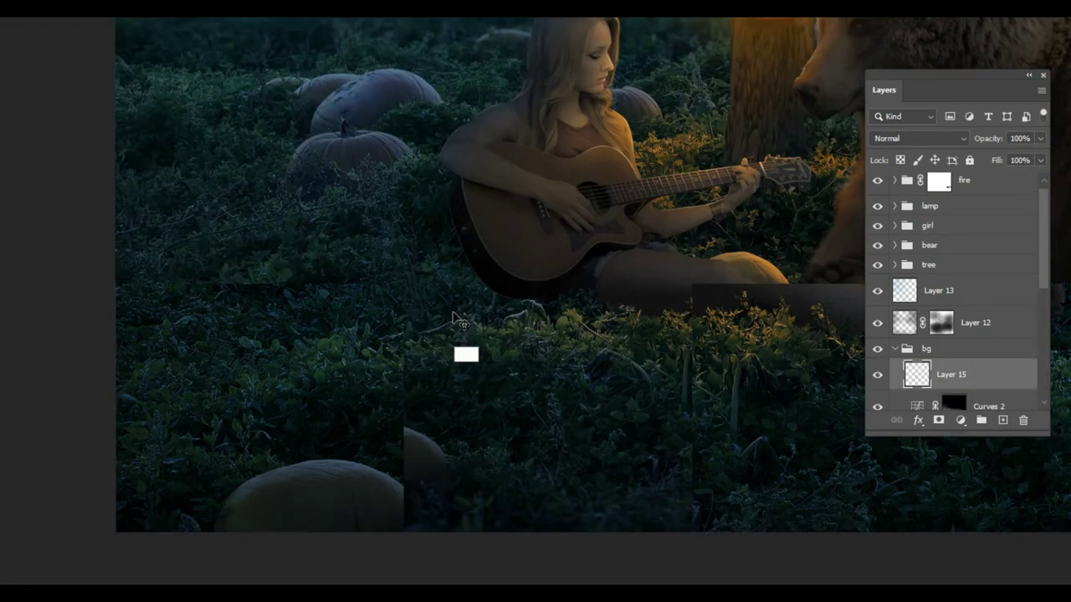
key("ctrl+minus")
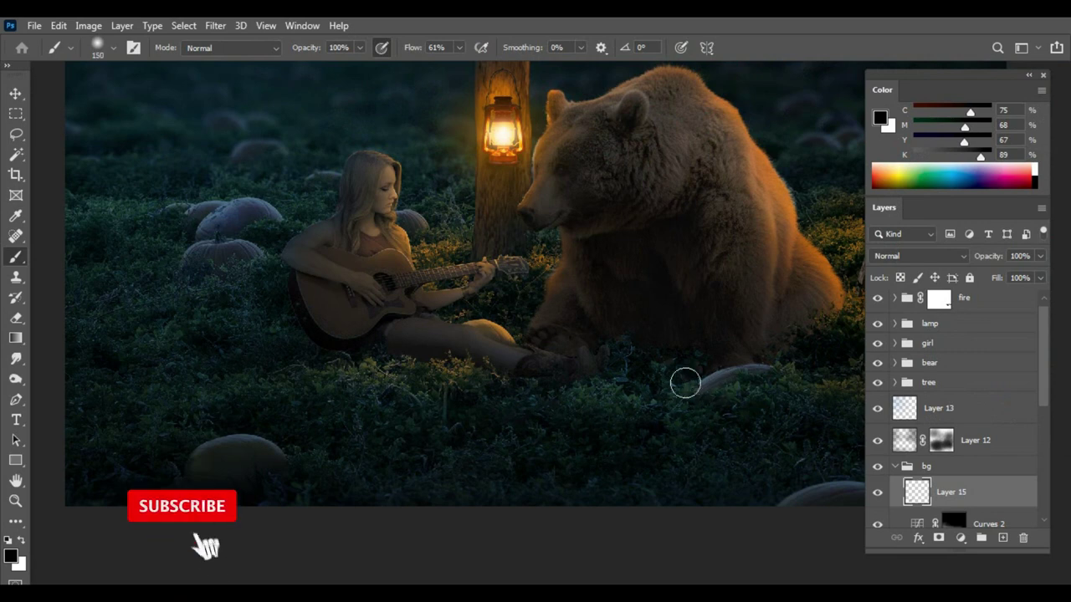
key("bracketright")
key("bracketright")
key("bracketright")
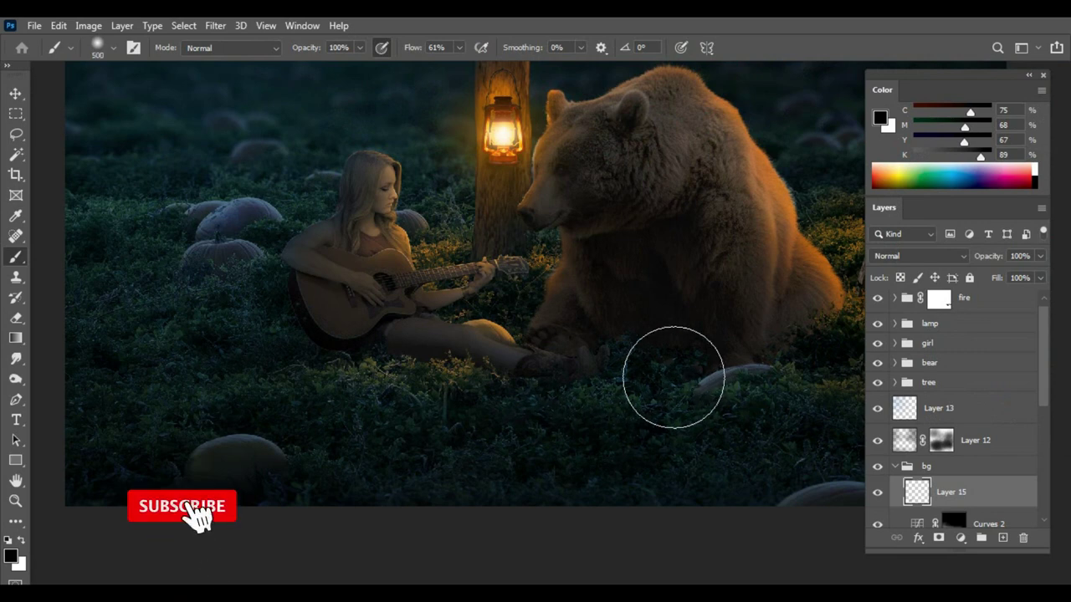
key("ctrl+minus")
key("bracketleft")
key("bracketleft")
key("bracketleft")
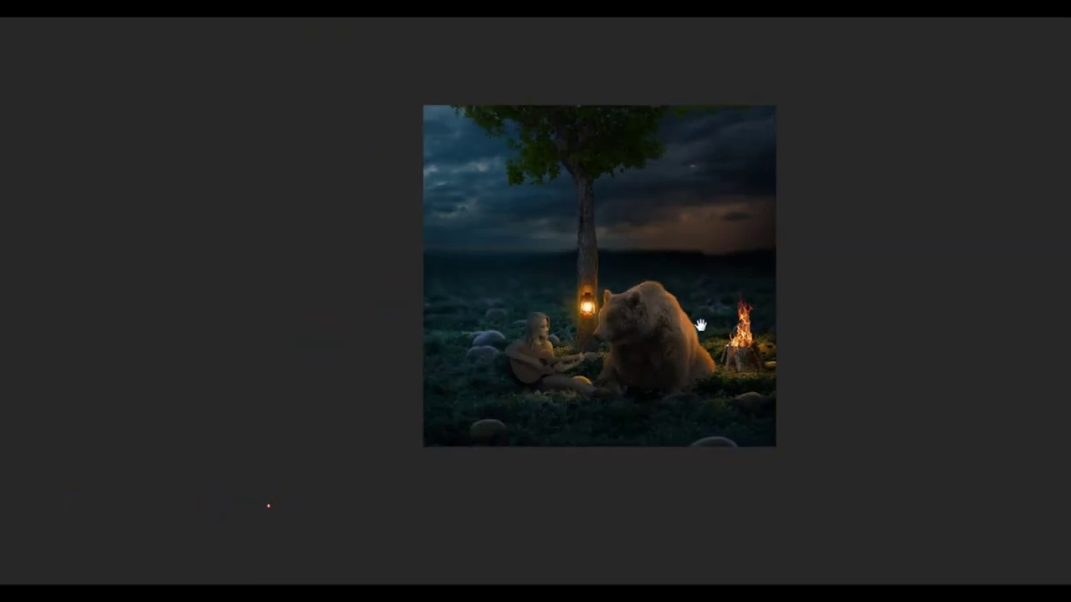
Paint soft mist over the sky and horizon on Layer 13 with a soft brush
left_click(939, 290)
right_click(642, 205)
key("Escape")
mouse_move(452, 146)
left_mouse_down()
mouse_move(770, 226)
mouse_move(700, 191)
left_mouse_up()
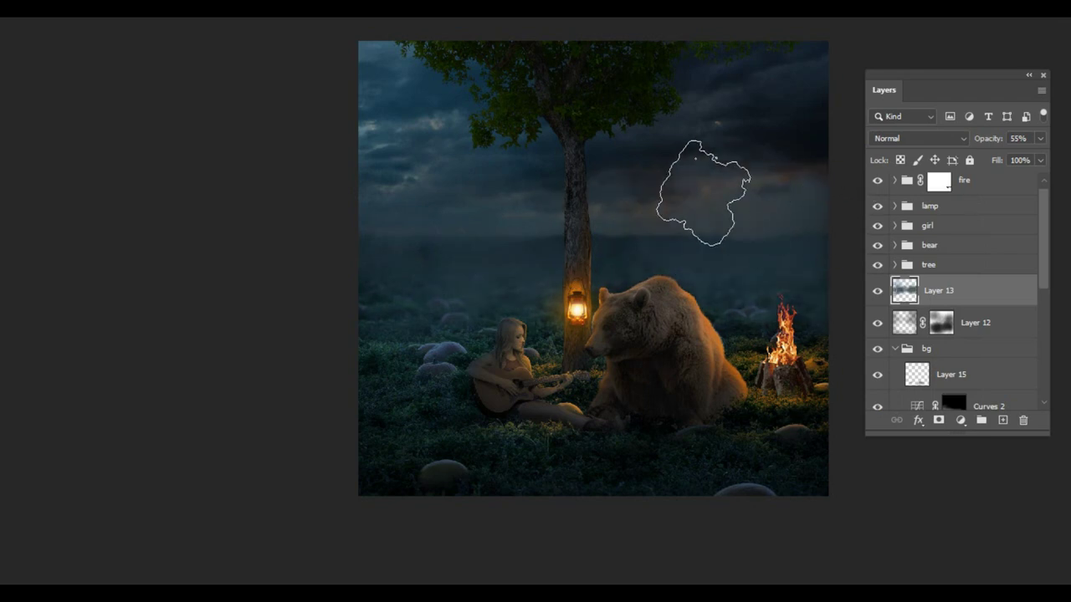
key("ctrl+minus")
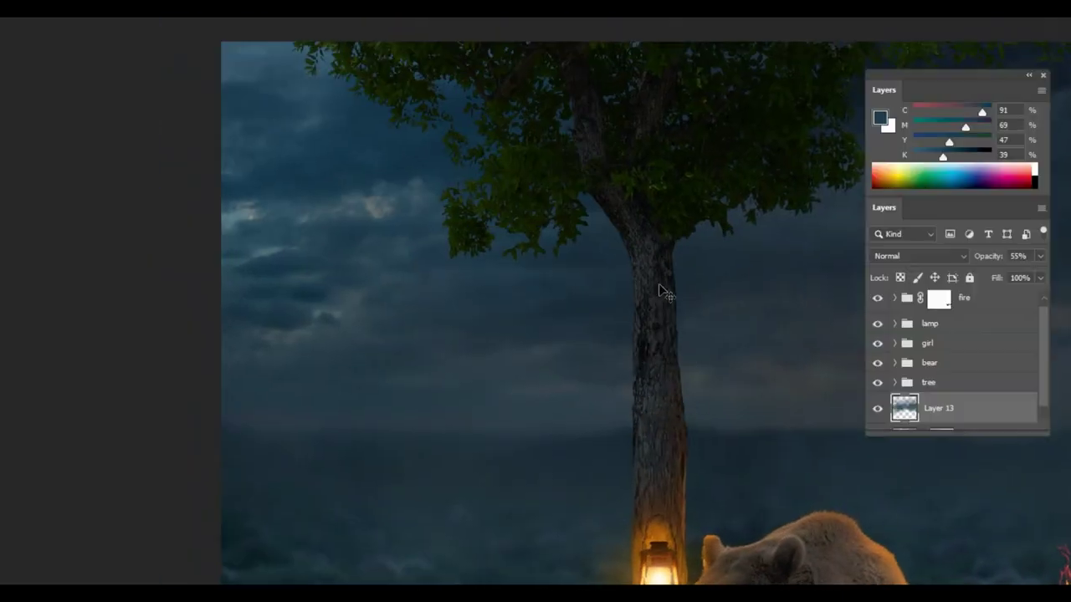
Add a Curves adjustment at the top of the tree group, raising the curve to brighten
left_click(894, 266)
left_click(1002, 291)
left_click(961, 420)
left_click(968, 220)
left_click_drag(945, 271, 935, 241)
left_click(1018, 113)
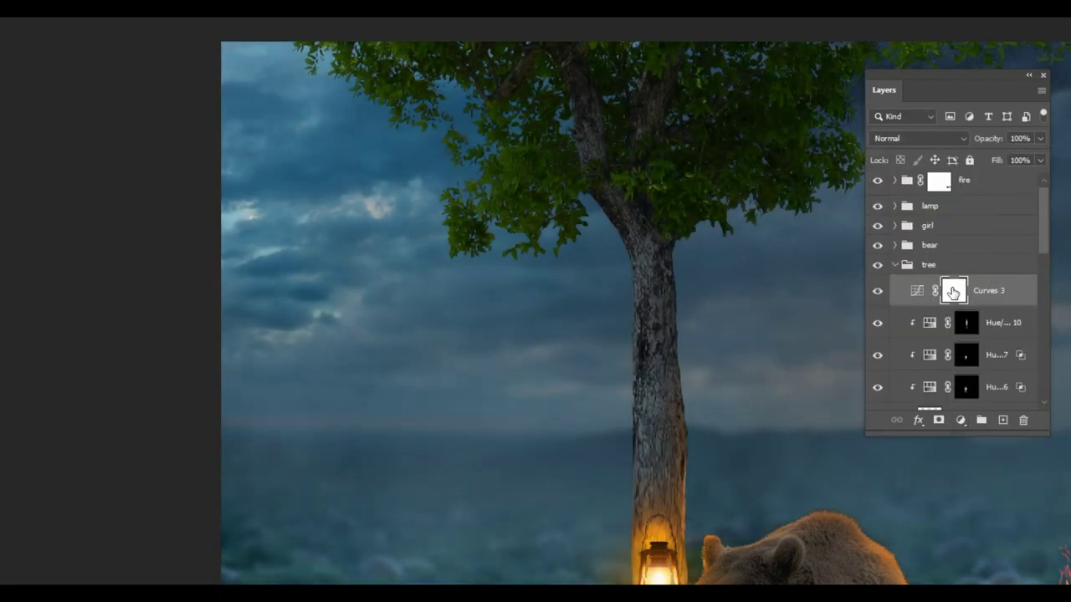
Invert the Curves 3 mask, pick a soft round brush, and clip Curves 3 to the tree layer
key("ctrl+i")
key("b")
right_click(577, 239)
left_click(598, 343)
key("Return")
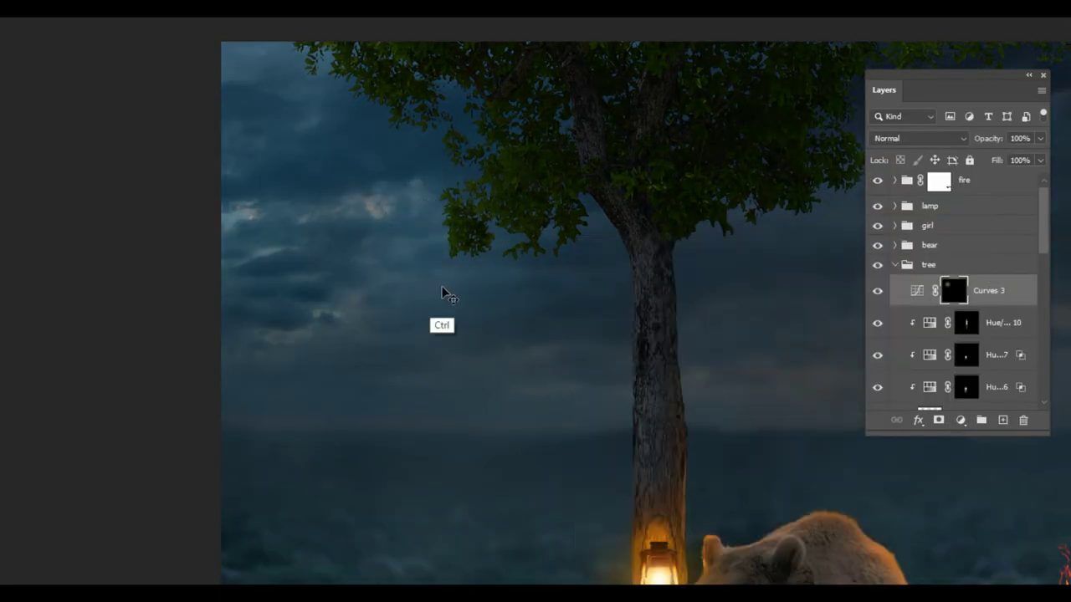
left_click(941, 303, "alt")
Reveal the brightening along the trunk with a smaller brush, review the image, and collapse the tree group
scroll(406, 143, "up", 1)
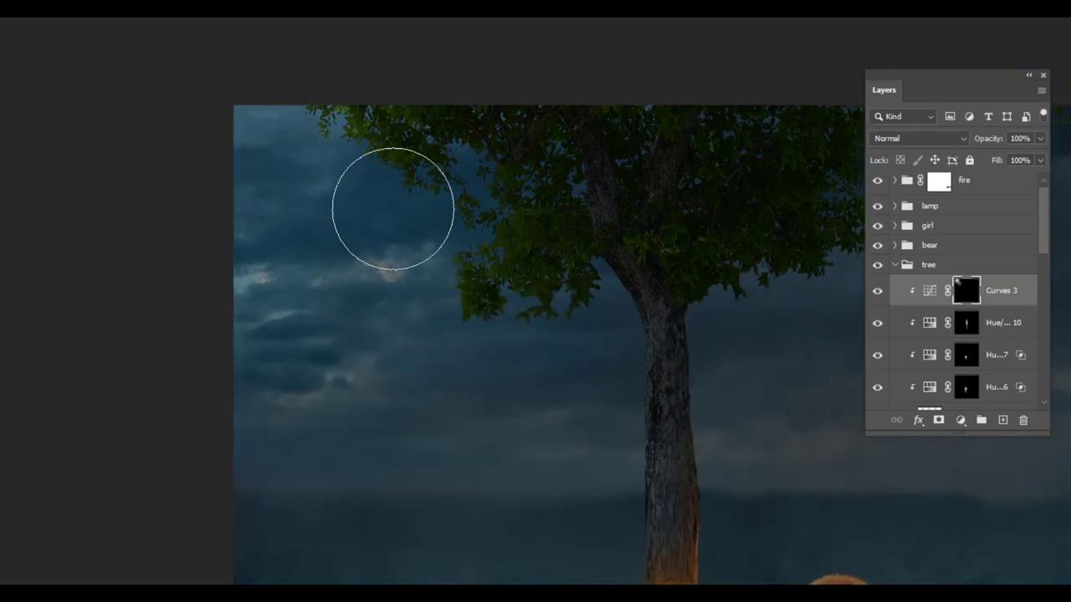
key("bracketleft")
key("bracketleft")
key("bracketleft")
scroll(629, 168, "down", 2)
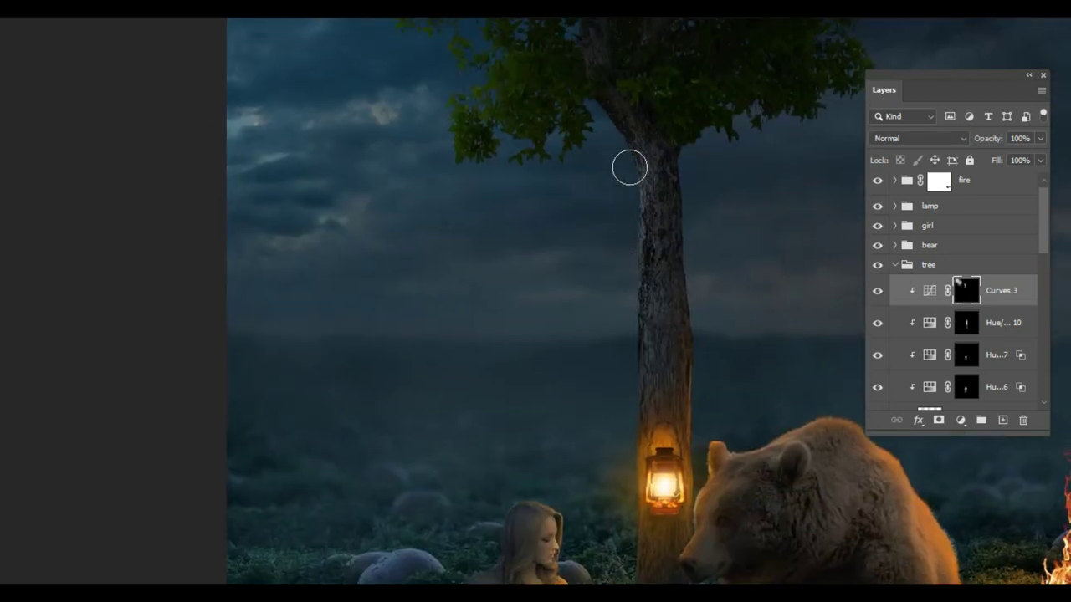
scroll(633, 191, "down", 2)
key("ctrl+0")
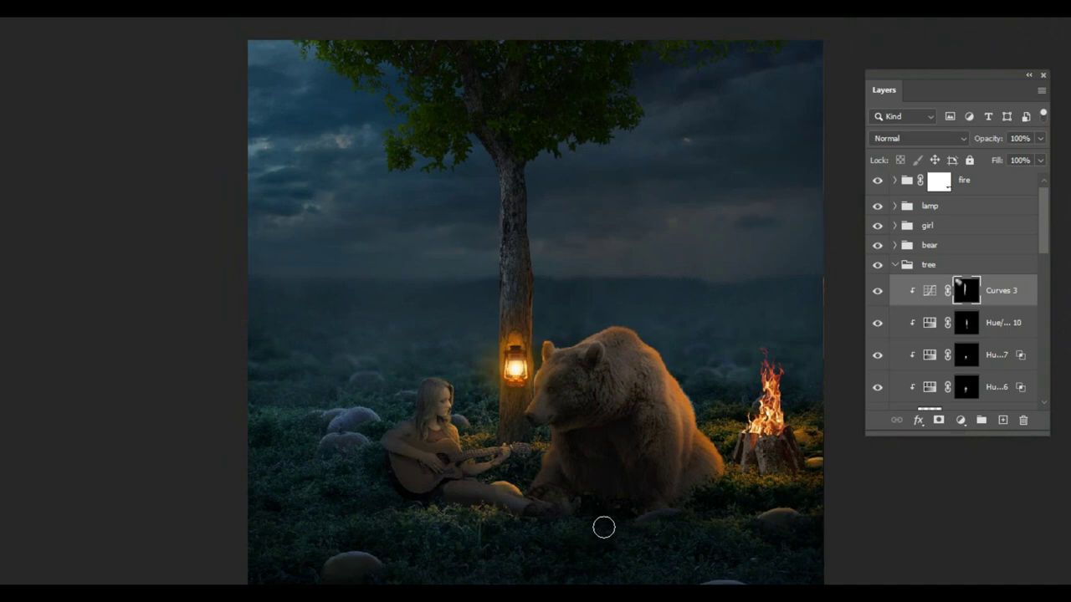
key("Tab")
scroll(521, 293, "up", 5)
scroll(623, 376, "down", 3)
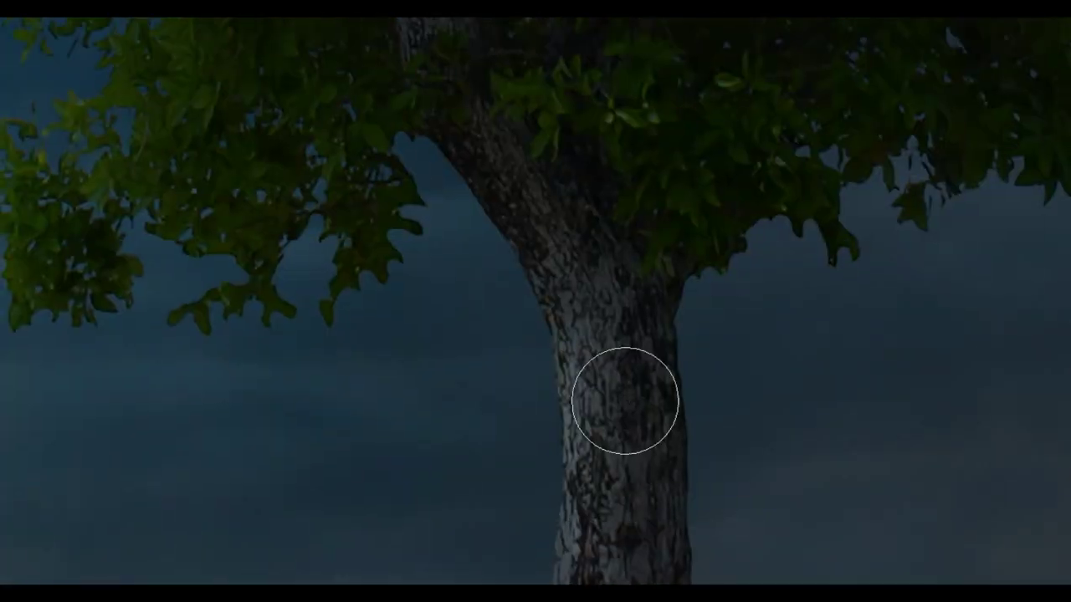
scroll(624, 401, "down", 3)
scroll(528, 385, "up", 3)
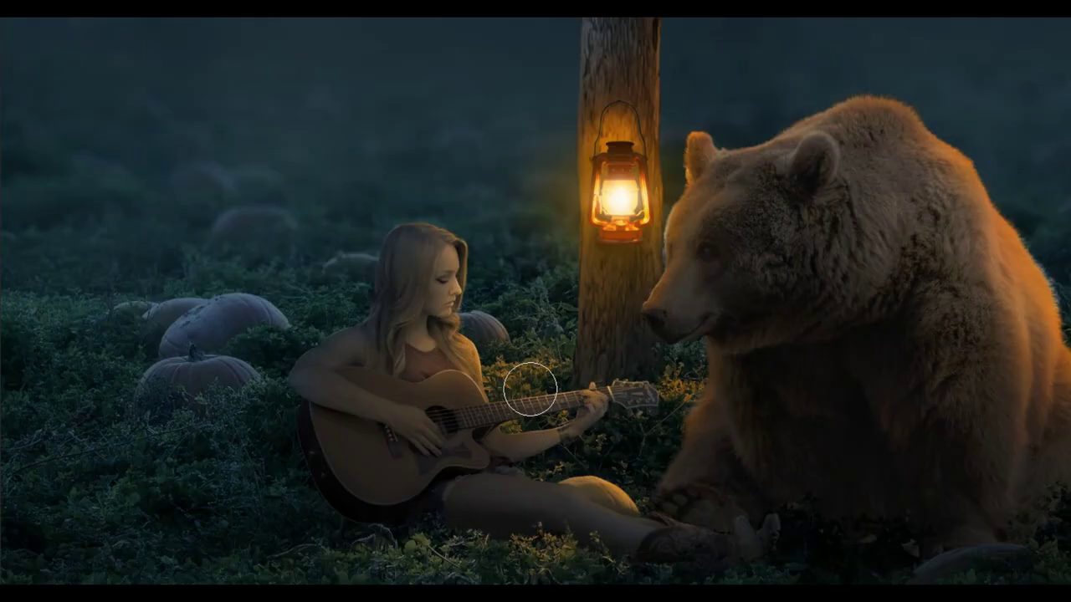
key("Tab")
left_click(895, 265)
key("ctrl+0")
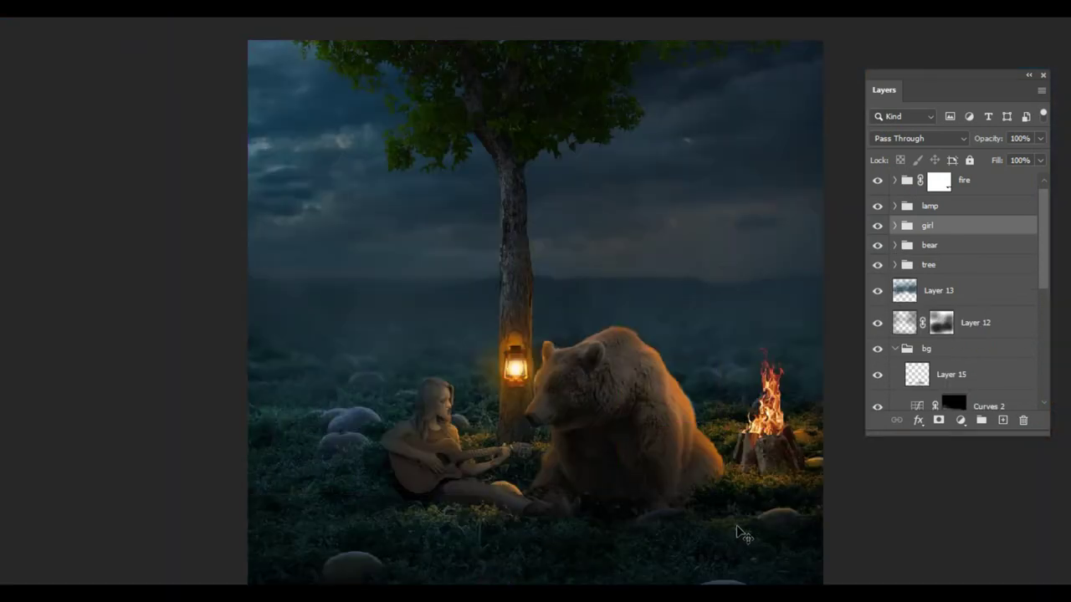
scroll(743, 536, "up", 3)
Add a Levels adjustment above Layer 7 with output highlights 113 and an inverted mask
scroll(743, 535, "up", 2)
left_click(894, 180)
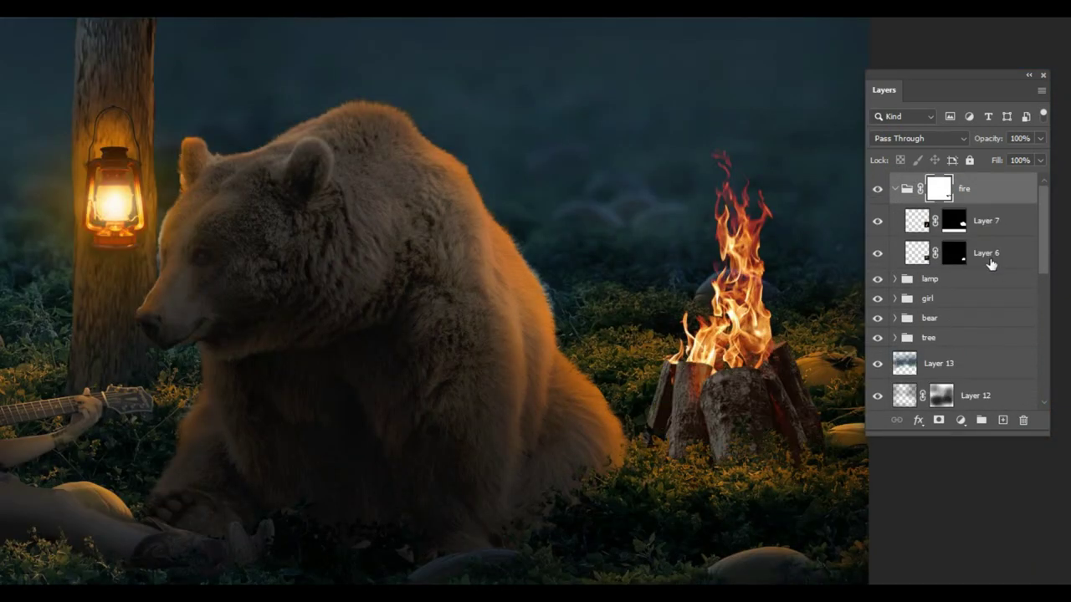
left_click(916, 220)
left_click(960, 420)
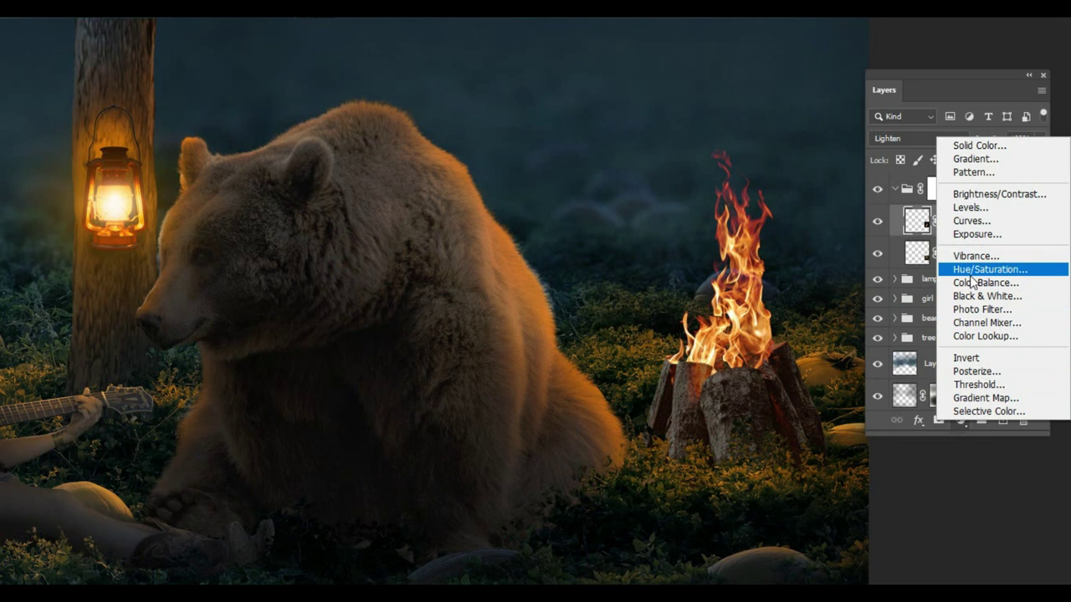
left_click(970, 208)
left_click_drag(1004, 338, 909, 340)
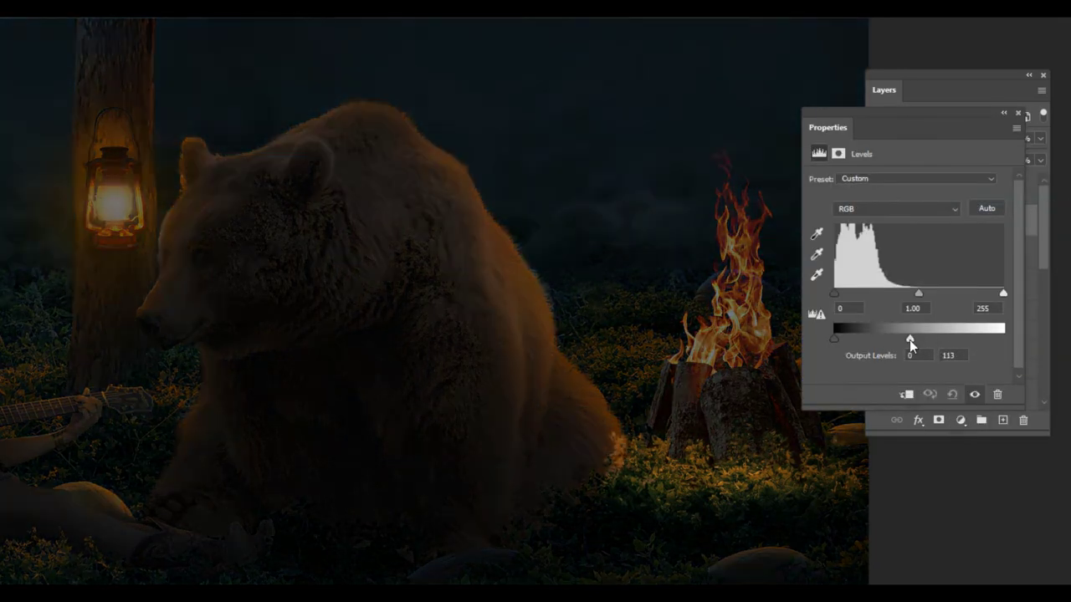
left_click(1018, 113)
key("ctrl+i")
Group Layer 6 and Layer 7, clip Levels 6 to the group, and paint on its mask
scroll(722, 402, "up", 3)
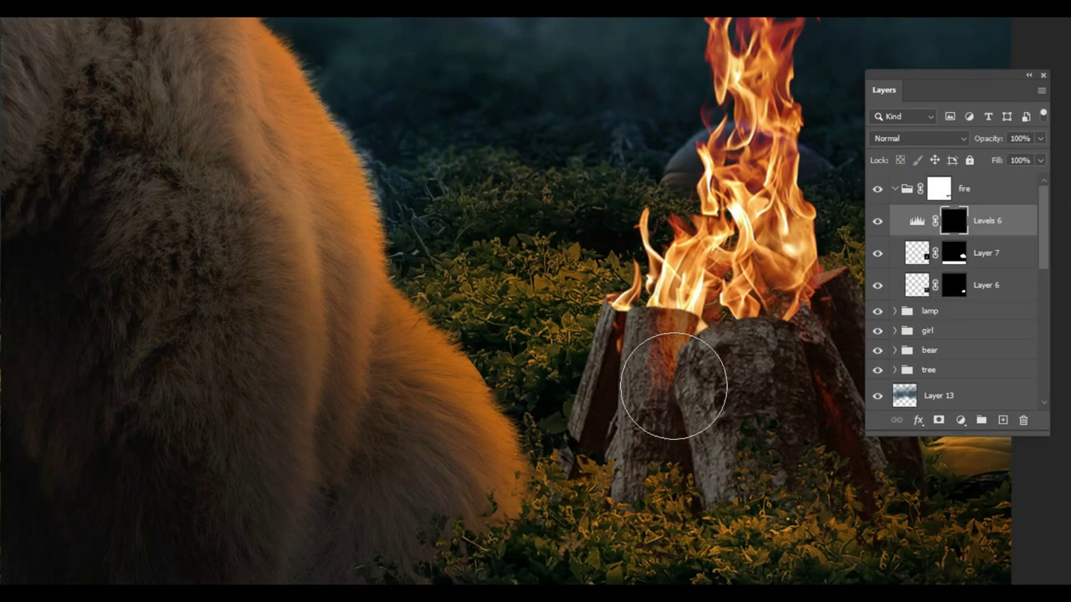
left_click(1004, 252)
left_click(1008, 286, "shift")
key("ctrl+g")
left_click(935, 236, "alt")
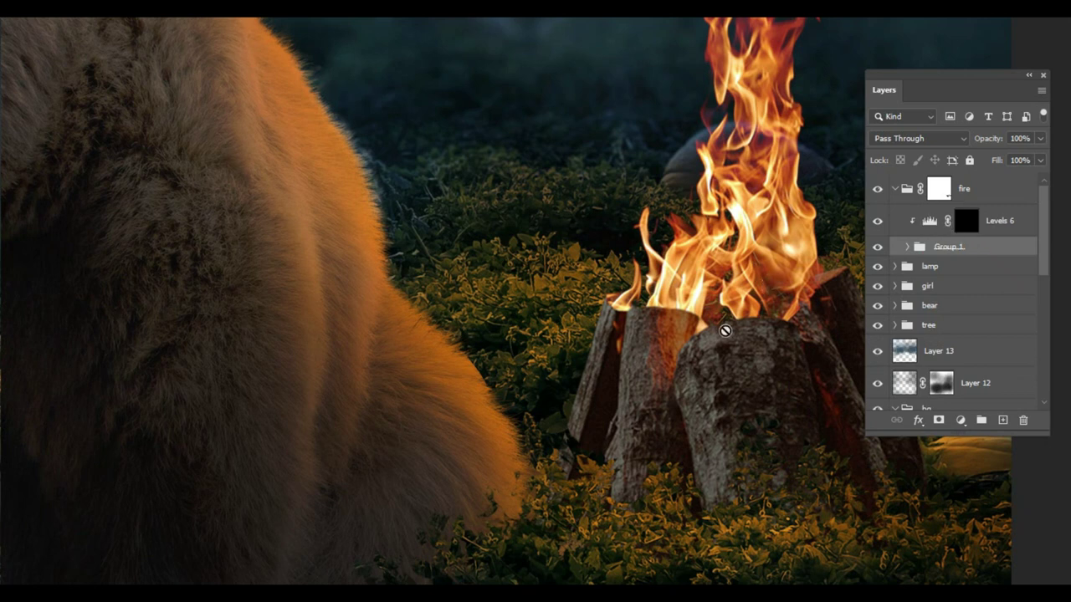
left_click(968, 219)
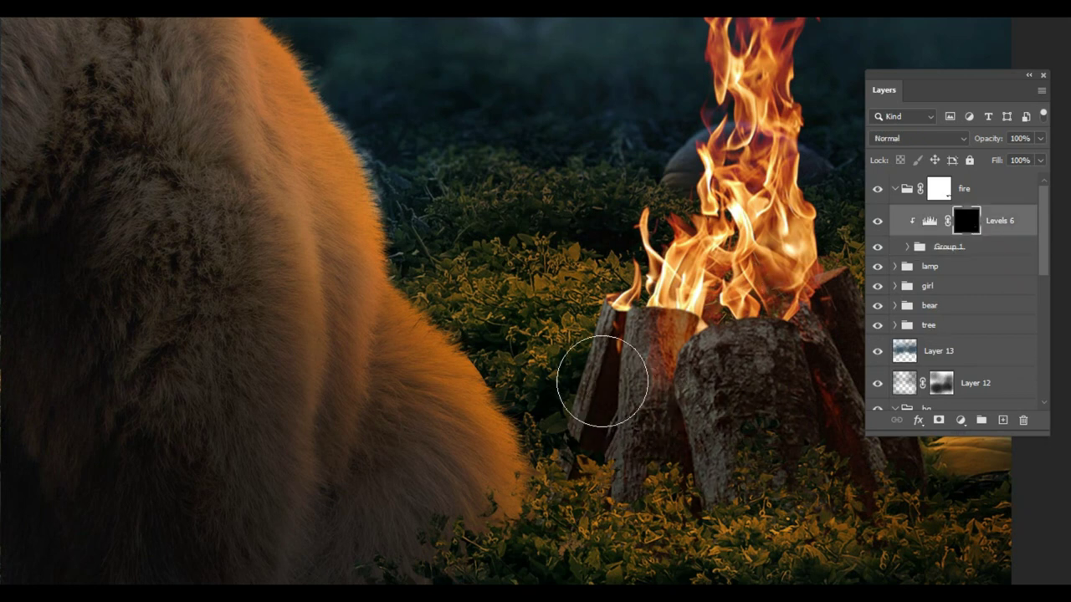
scroll(736, 439, "down", 2)
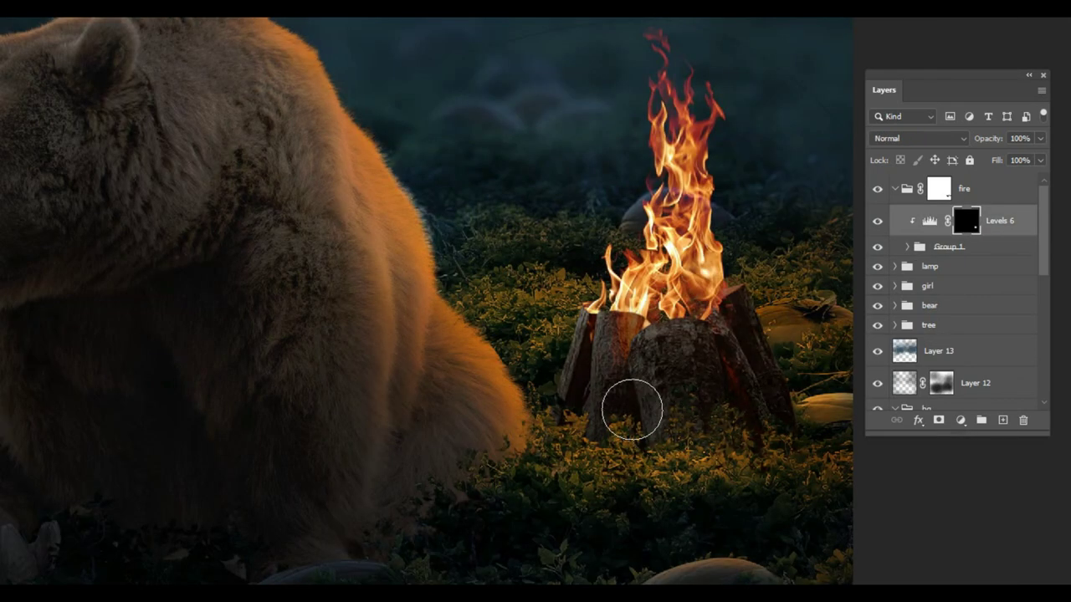
scroll(744, 527, "down", 5)
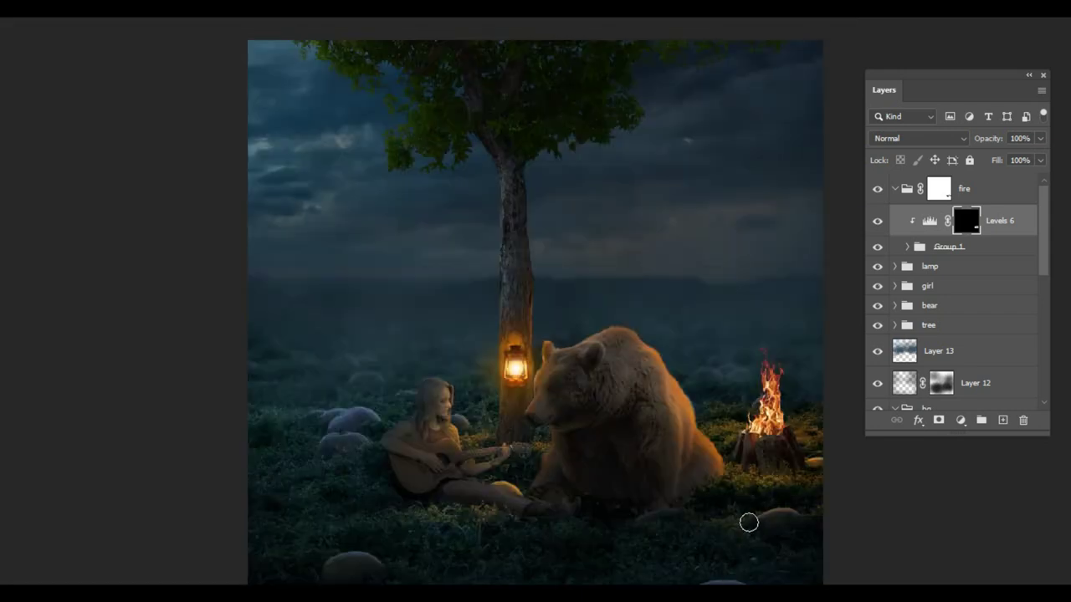
scroll(748, 521, "up", 5)
Create a new layer in the fire group with a large orange cloud brush at 19% flow
left_click(1003, 420)
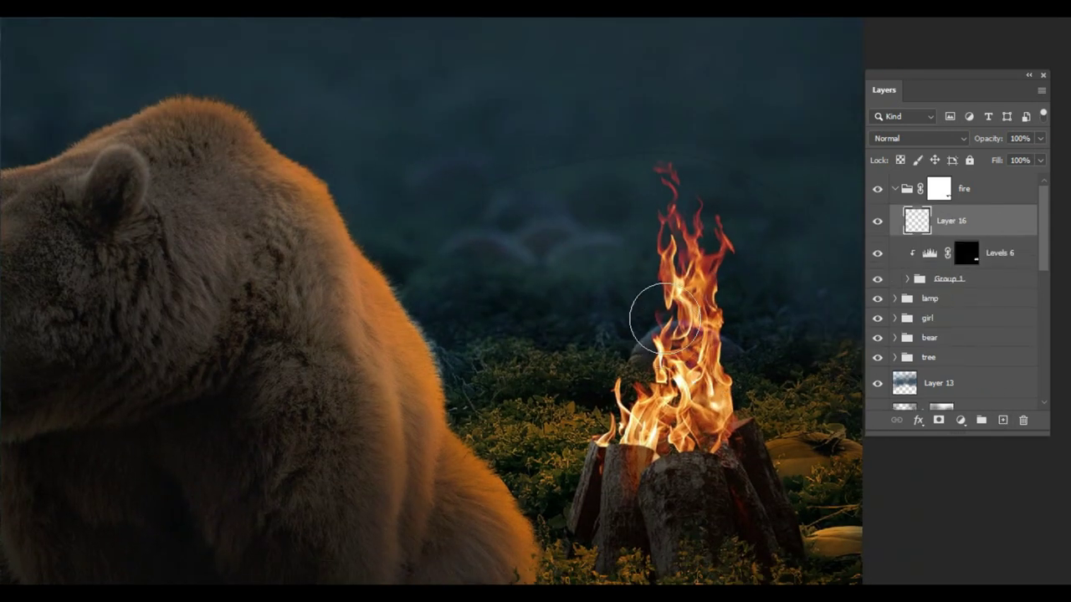
key("bracketright")
key("bracketright")
key("bracketright")
right_click(662, 252)
double_click(857, 455)
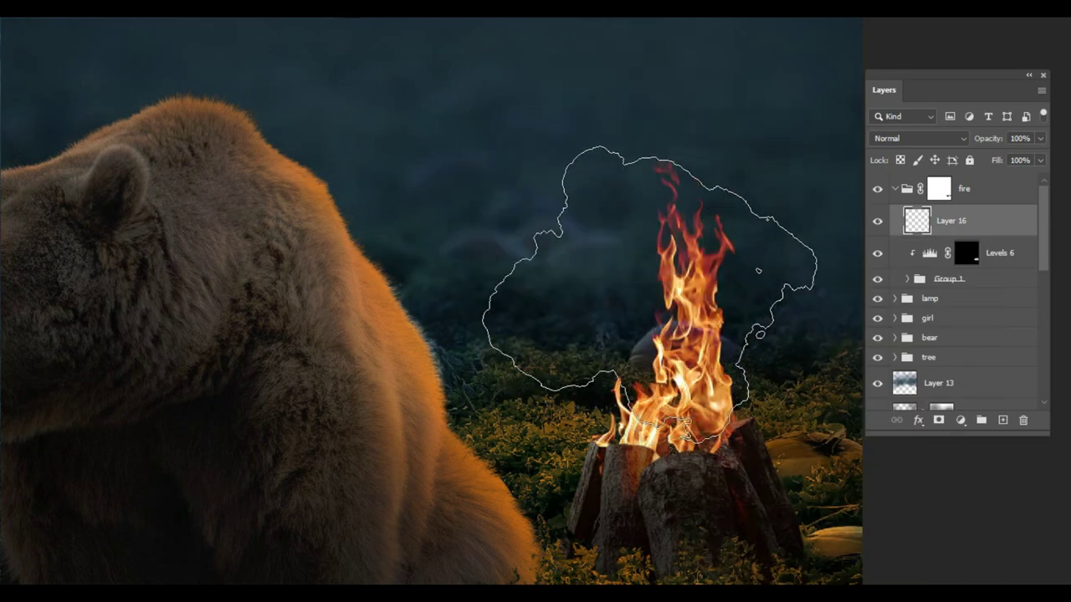
key("F6")
left_click(642, 448, "alt")
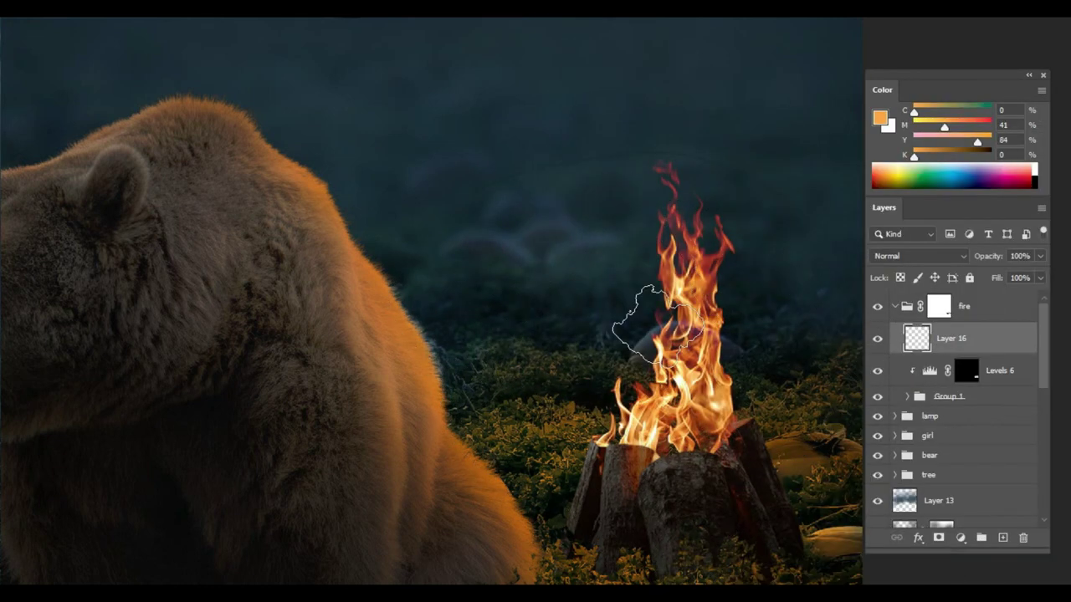
key("f")
left_click(459, 47)
left_click(425, 75)
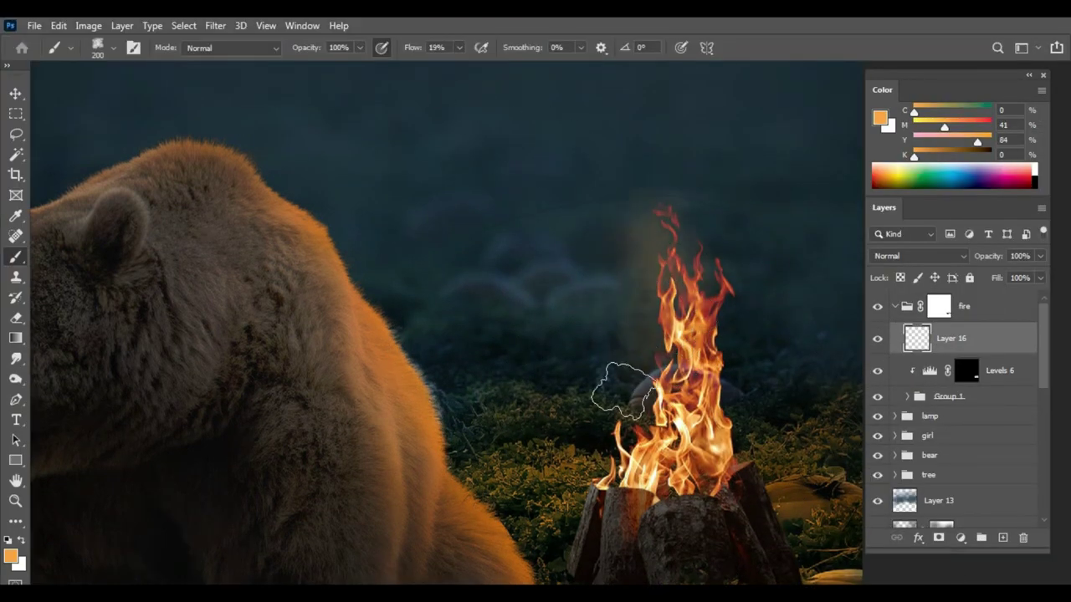
Paint a faint orange smoky glow beside the flames, then open the ember-particle image
left_click_drag(670, 251, 598, 426)
left_click(719, 284, "alt")
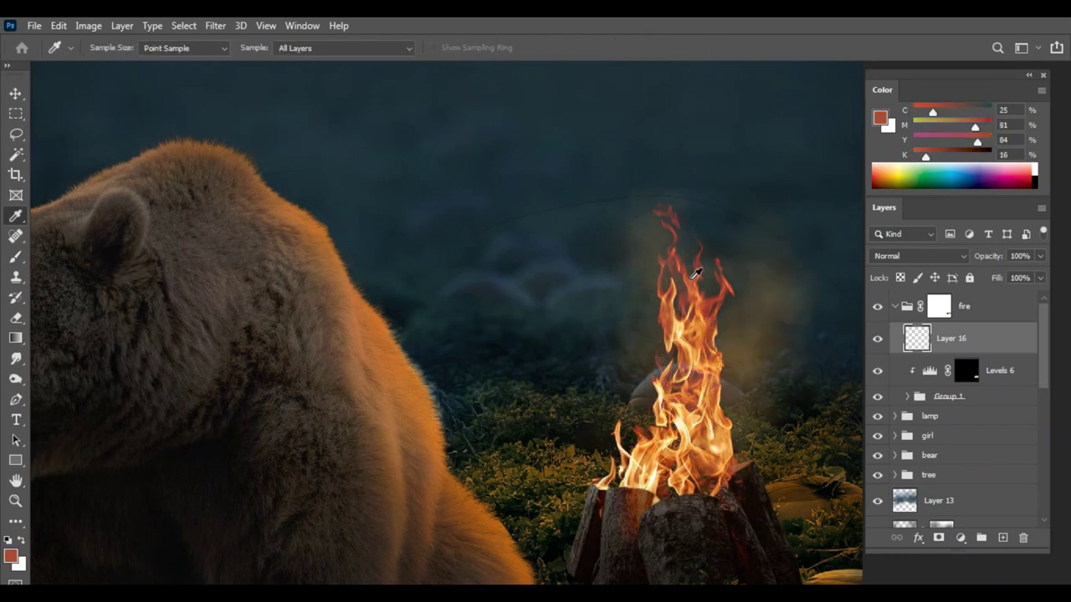
key("ctrl+z")
left_click(633, 497, "alt")
key("bracketleft")
key("bracketleft")
key("bracketleft")
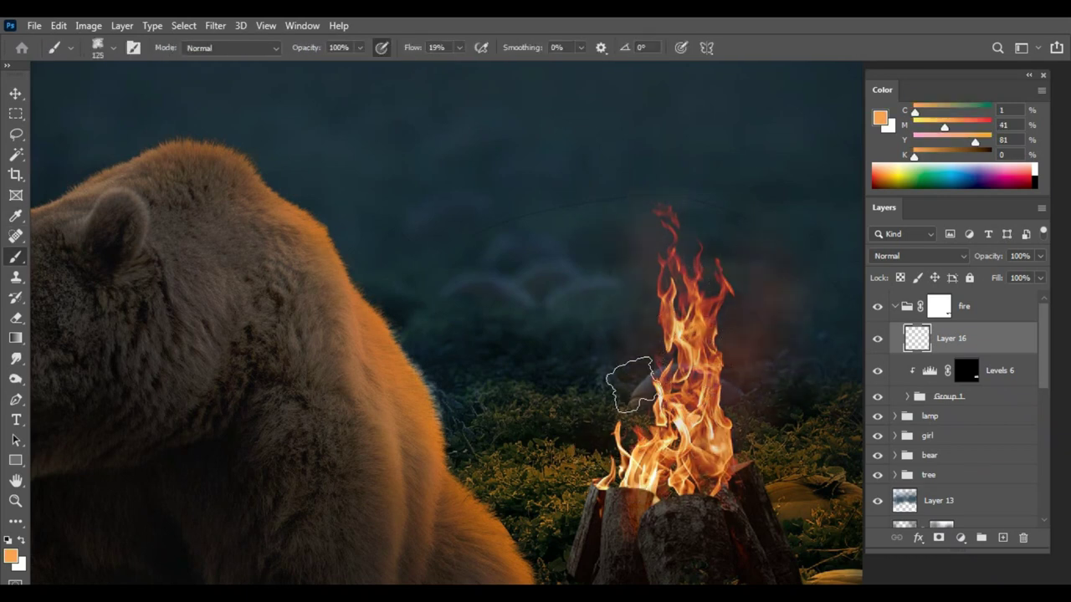
left_click_drag(626, 220, 612, 318)
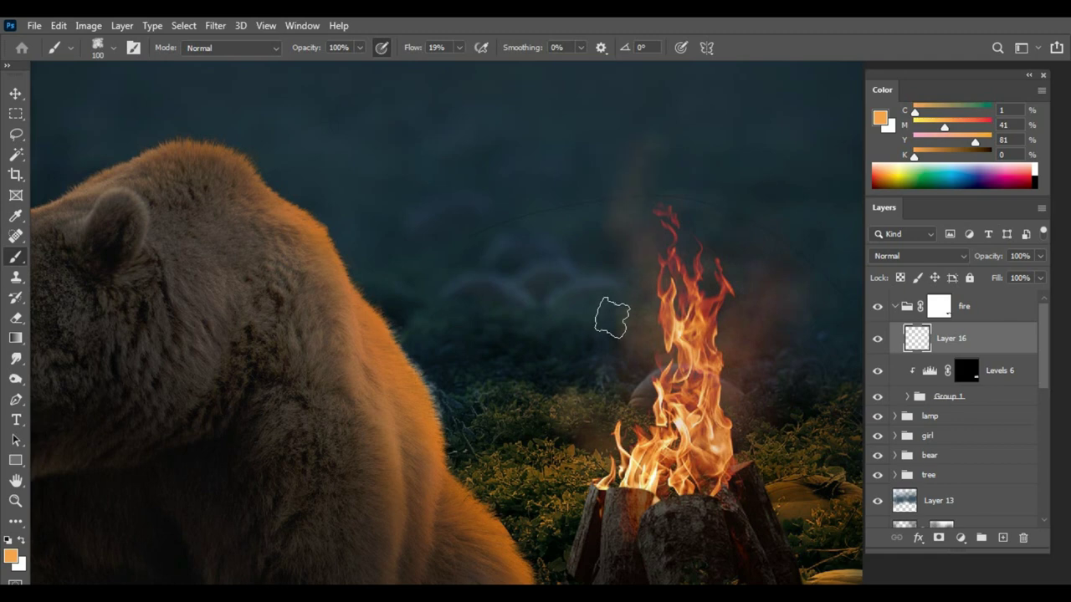
key("ctrl+0")
key("e")
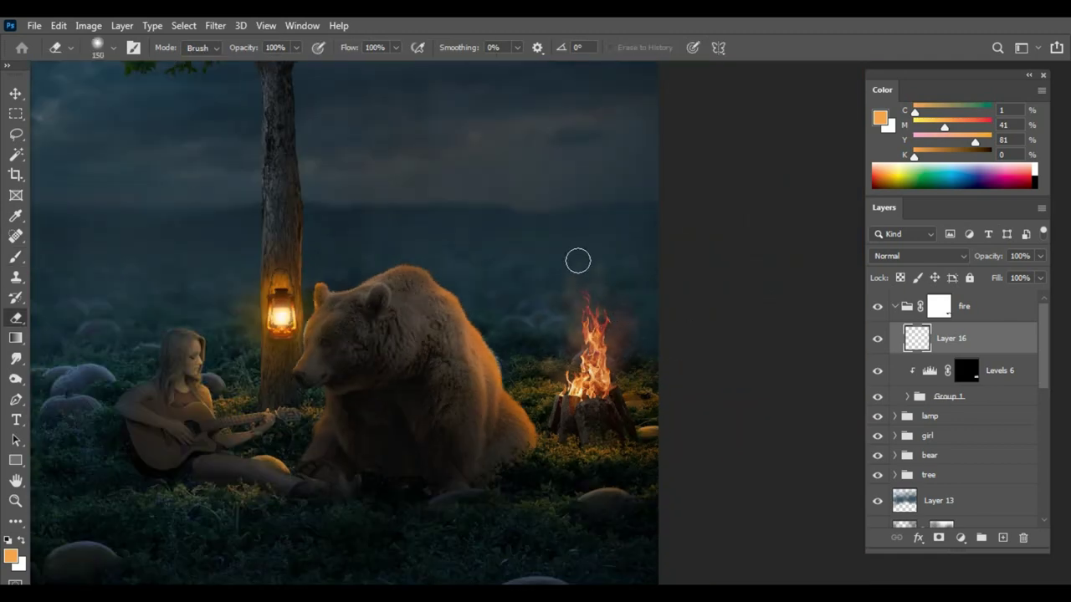
key("ctrl+o")
key("Escape")
Flip the particle image horizontally and vertically, scale it down, and place it above the campfire
key("ctrl+t")
right_click(672, 280)
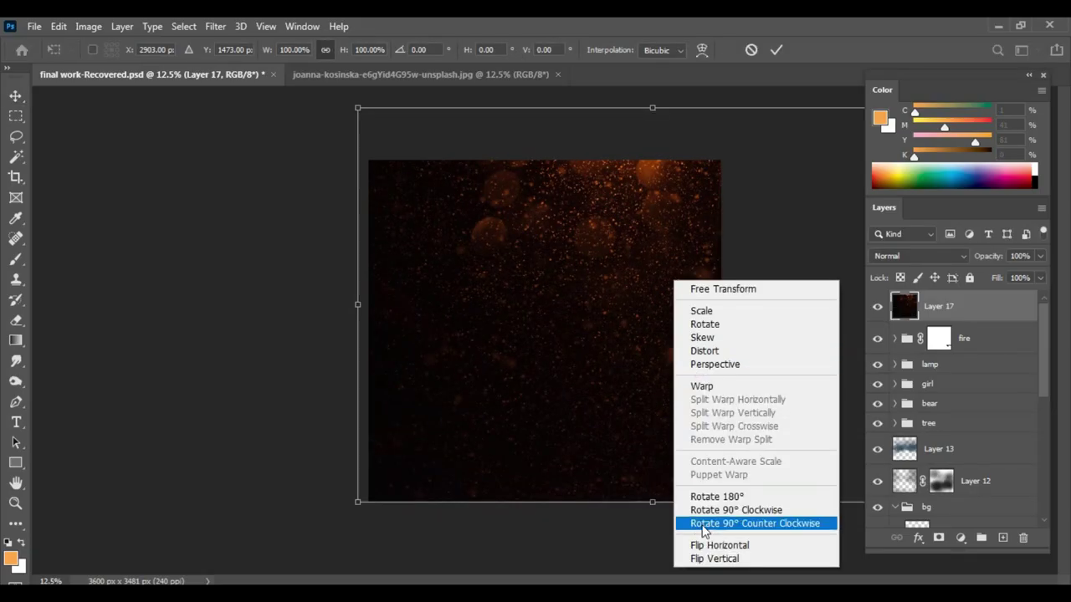
left_click(717, 547)
left_click_drag(585, 301, 468, 263)
right_click(481, 255)
left_click(544, 531)
mouse_move(544, 335)
left_mouse_down()
mouse_move(774, 265)
mouse_move(698, 391)
left_mouse_up()
left_click(698, 390, "ctrl")
left_click_drag(449, 473, 628, 353)
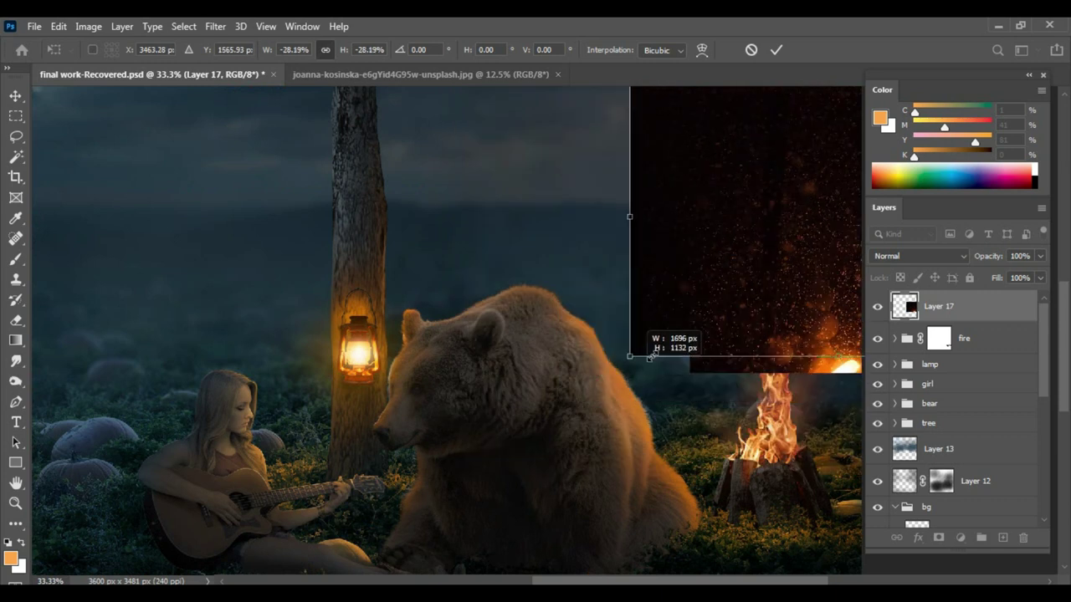
left_click_drag(724, 294, 664, 401)
key("Return")
left_click(599, 338, "ctrl")
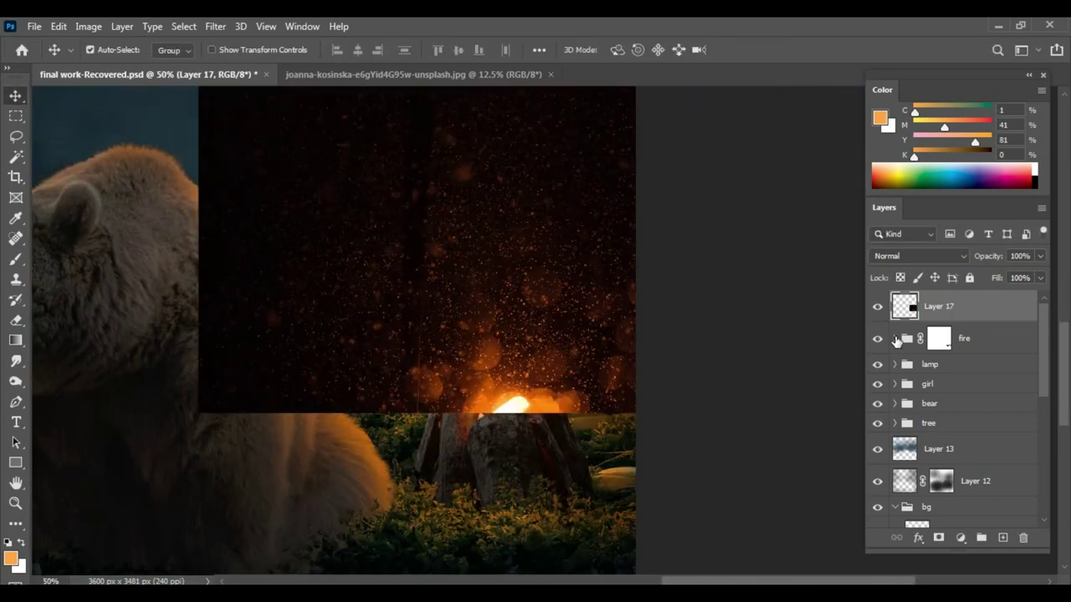
Move Layer 17 into the fire group, positioned just below Group 1
left_click(895, 339)
mouse_move(939, 306)
left_mouse_down()
mouse_move(928, 395)
mouse_move(929, 355)
mouse_move(956, 386)
mouse_move(891, 351)
mouse_move(949, 311)
mouse_move(941, 393)
left_mouse_up()
left_click(906, 395)
left_click(916, 352, "alt")
scroll(938, 355, "up", 2)
left_click(894, 306)
left_click(895, 335)
left_click(893, 364)
left_click(894, 306)
left_click(895, 307)
left_click(938, 338)
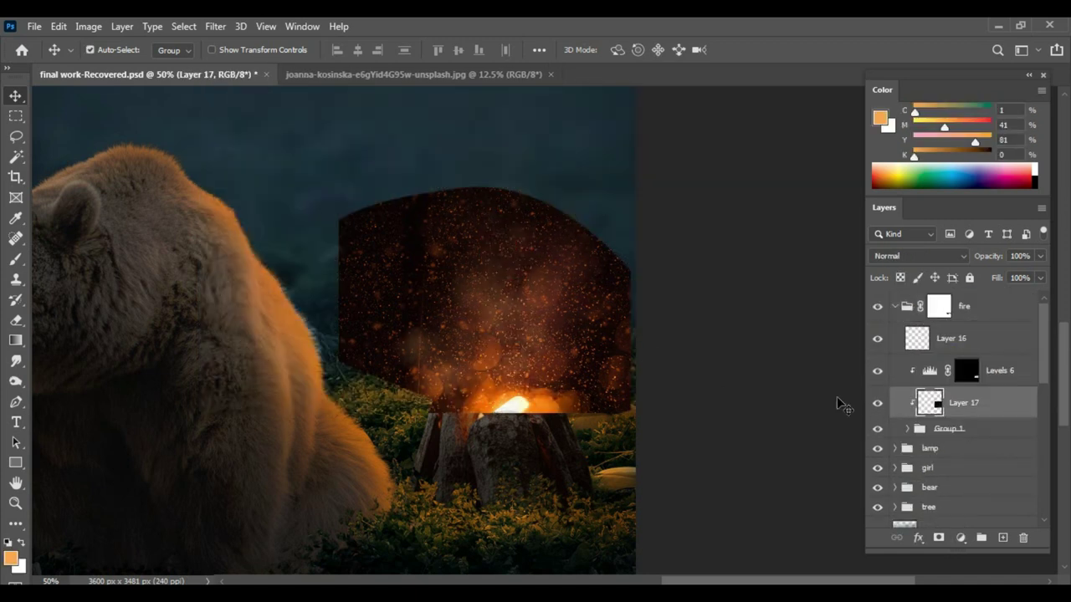
key("ctrl+bracketright")
left_click_drag(939, 386, 939, 422)
Reposition the particles over the campfire and set Layer 17's blend mode to Screen
key("ctrl+t")
mouse_move(193, 422)
left_mouse_down()
mouse_move(497, 301)
mouse_move(464, 363)
left_mouse_up()
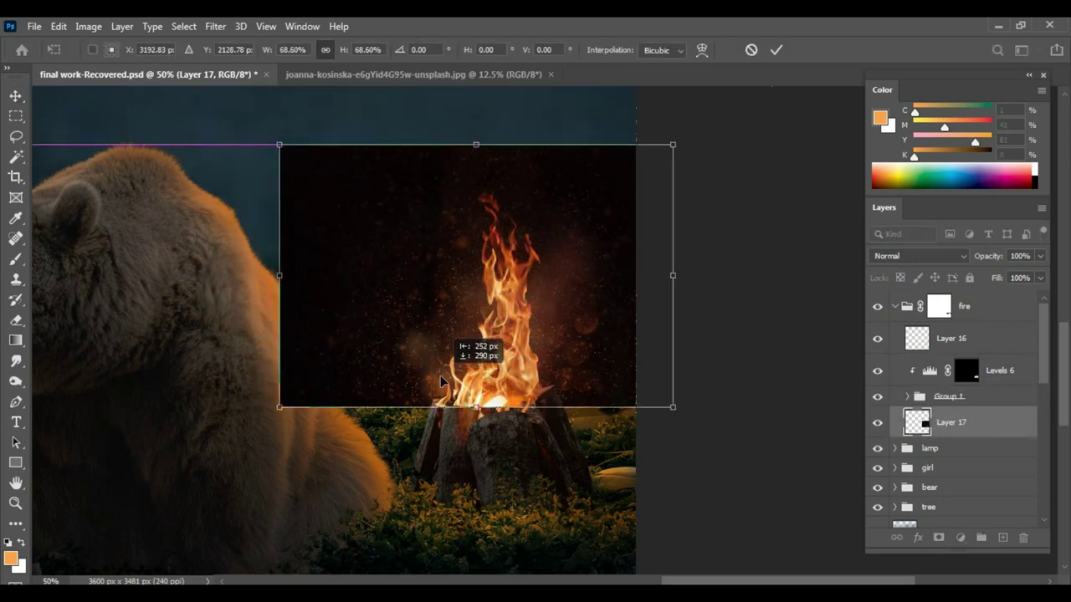
key("Return")
left_click(918, 255)
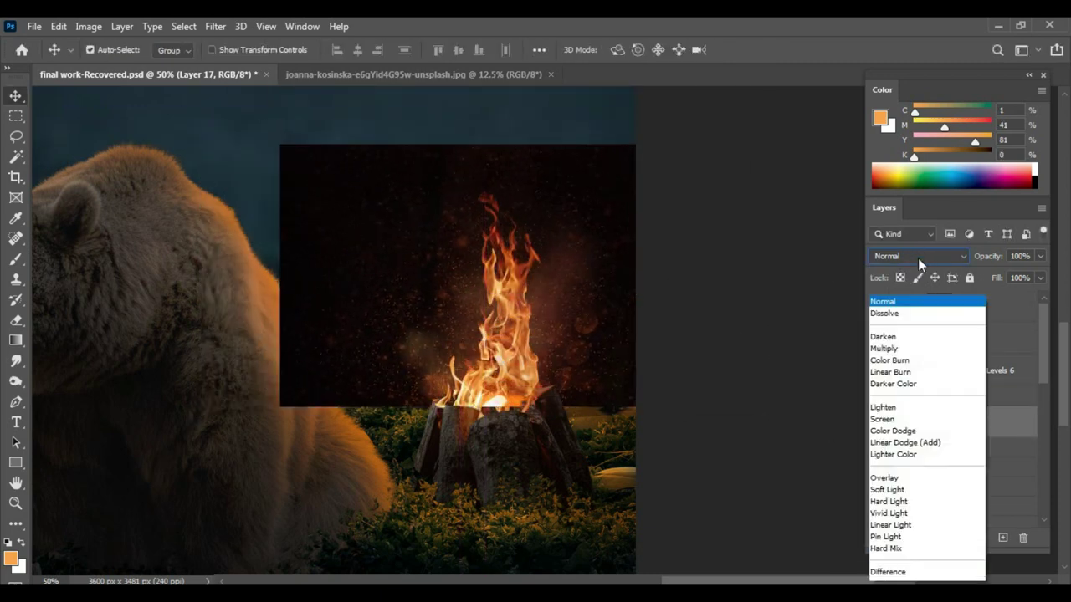
left_click(889, 363)
left_click(629, 312)
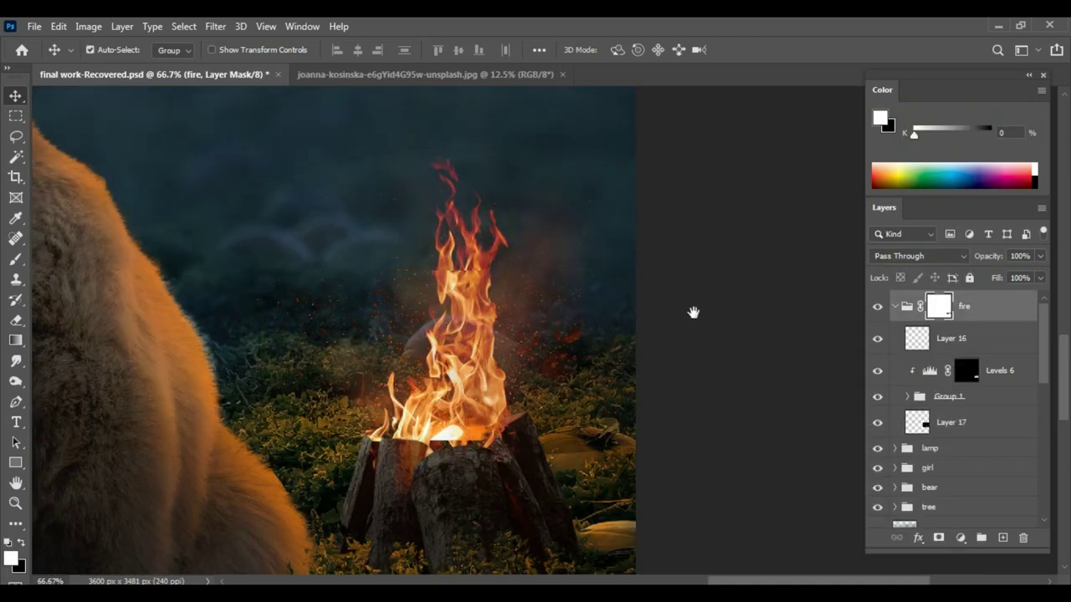
Collapse the fire and bg groups and toggle the bg group to compare the scene
key("ctrl+plus")
scroll(693, 310, "down", 2)
left_click(894, 308)
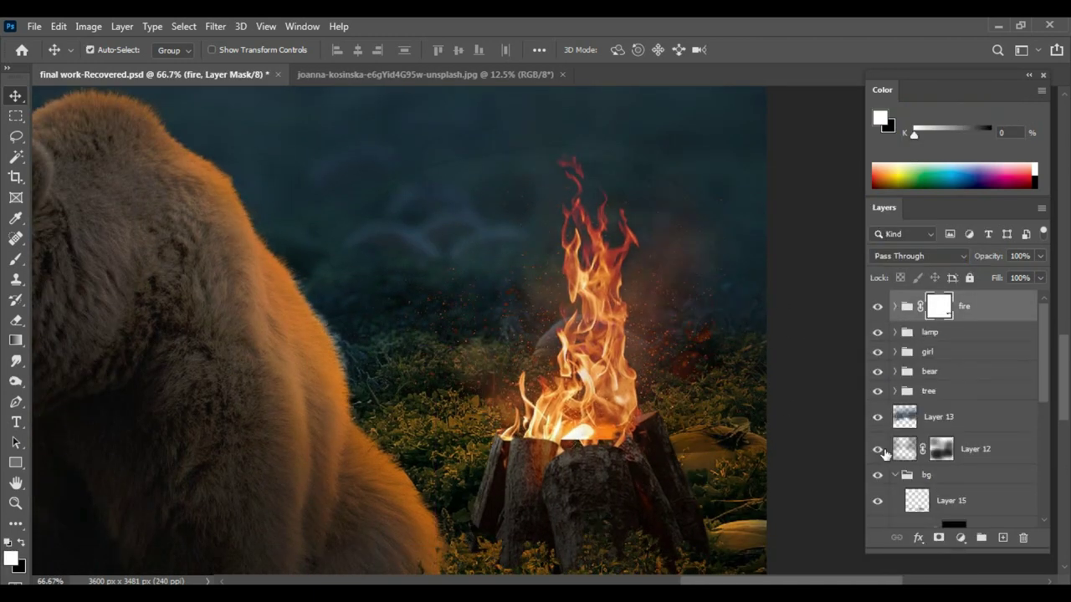
left_click(895, 475)
left_click(877, 466)
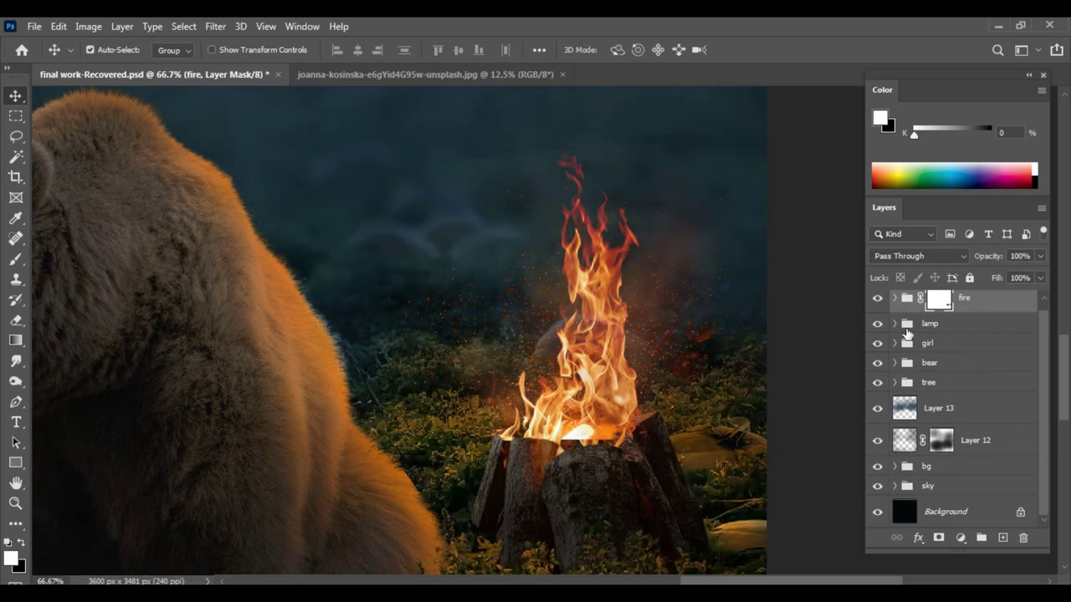
scroll(994, 381, "up", 1)
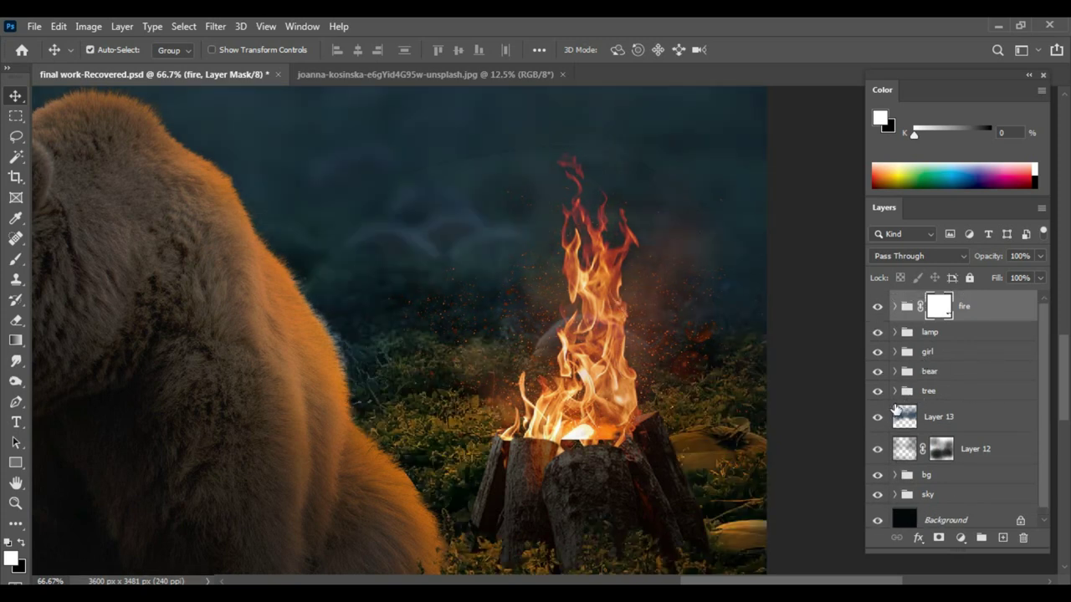
Turn on Layer 7 inside Group 1 of the fire group and nudge the fire upward
left_click(893, 307)
left_click(908, 393)
scroll(914, 397, "down", 3)
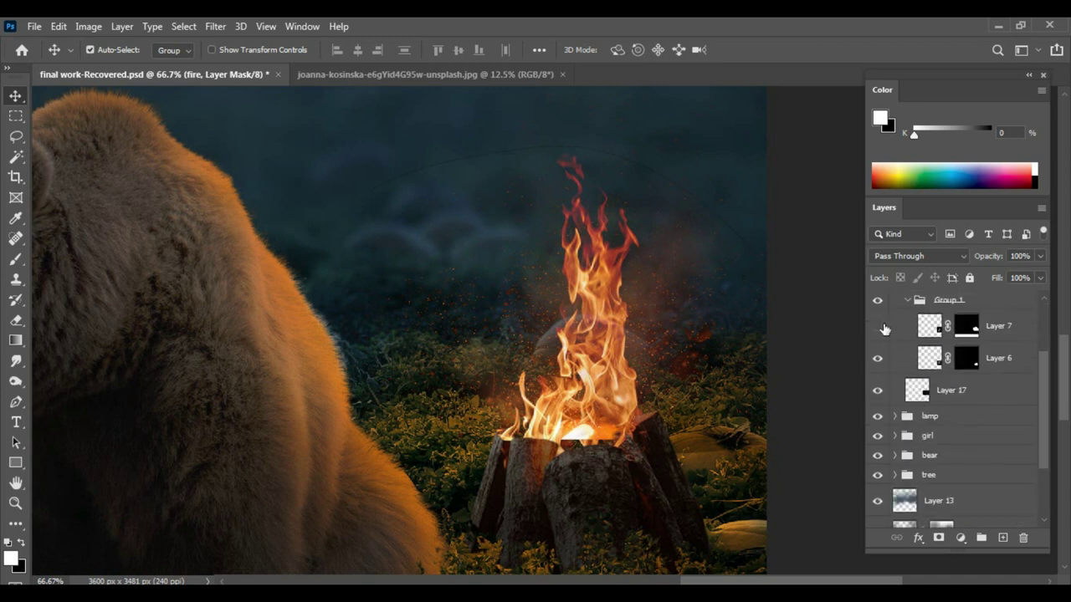
left_click(880, 326)
left_click(966, 326)
key("l")
left_click_drag(352, 200, 527, 165)
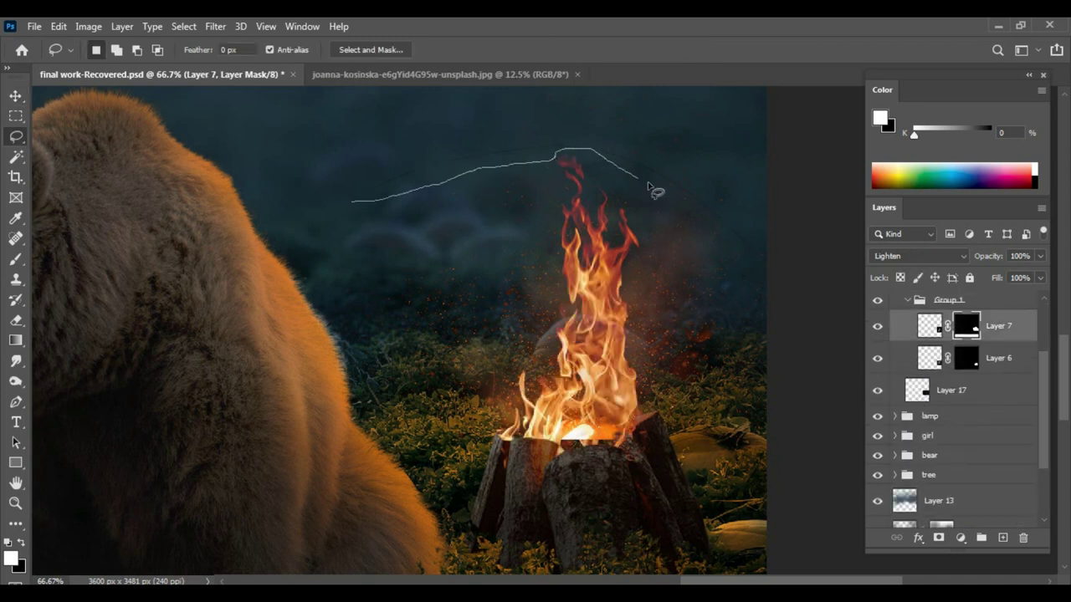
left_click_drag(656, 192, 334, 184)
key("ctrl+d")
key("v")
mouse_move(676, 358)
left_mouse_down()
mouse_move(656, 320)
mouse_move(657, 334)
left_mouse_up()
Add a white layer mask to Layer 17 and set black as the brush colour
left_click(907, 395)
left_click(934, 423)
left_click(938, 538)
key("b")
key("x")
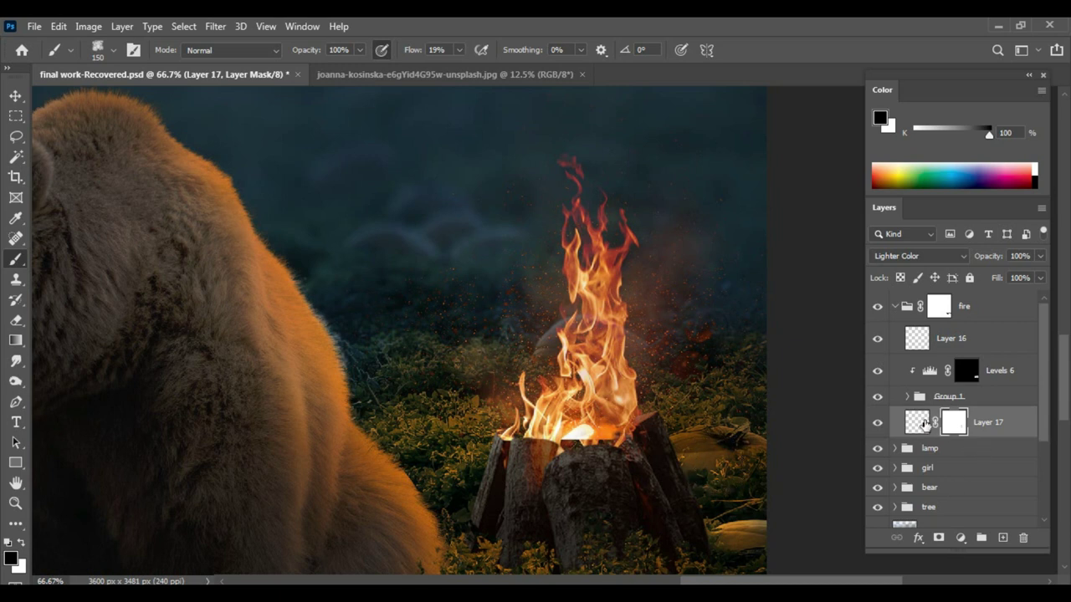
Brighten Layer 17 with Levels (white input 203) and view the composition full screen
left_click(920, 422)
key("ctrl+l")
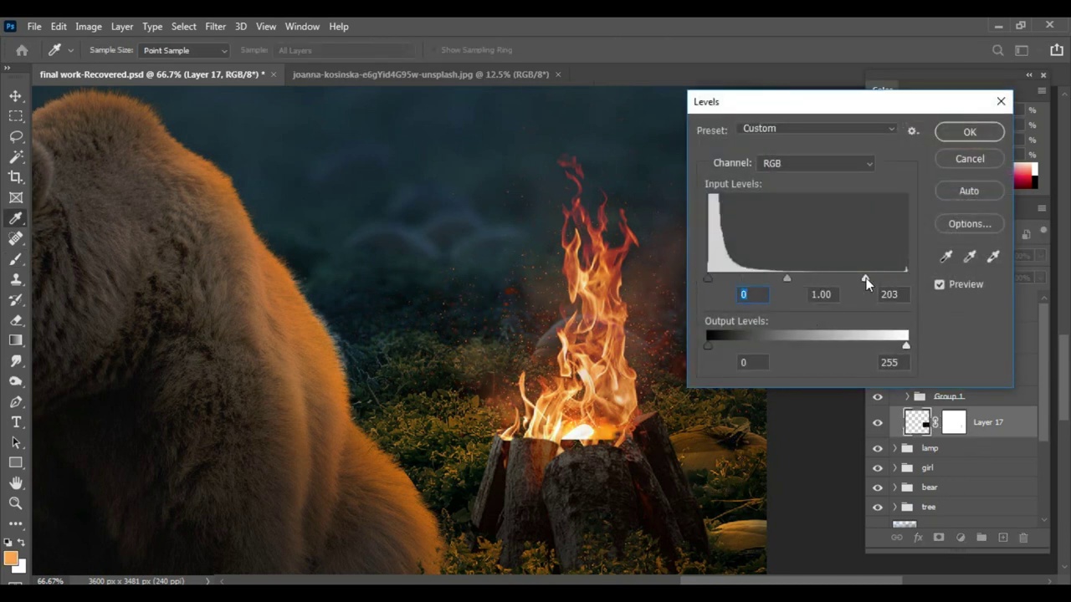
key("Return")
key("ctrl+0")
key("f")
key("f")
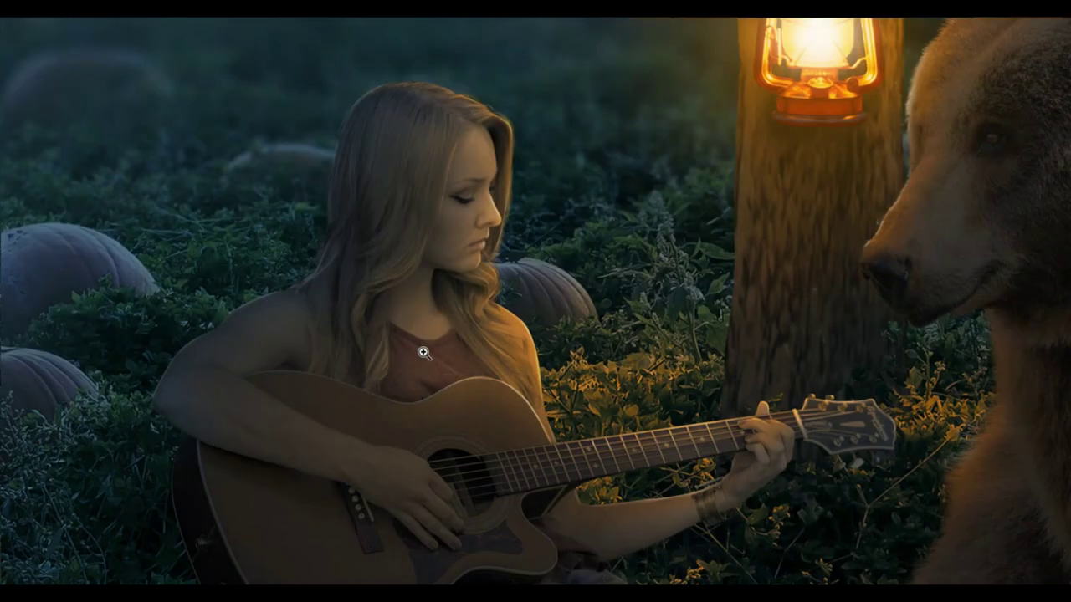
Shift the girl's Hue/Saturation colorize hue to 23 for a redder tint
key("F7")
left_click(896, 189)
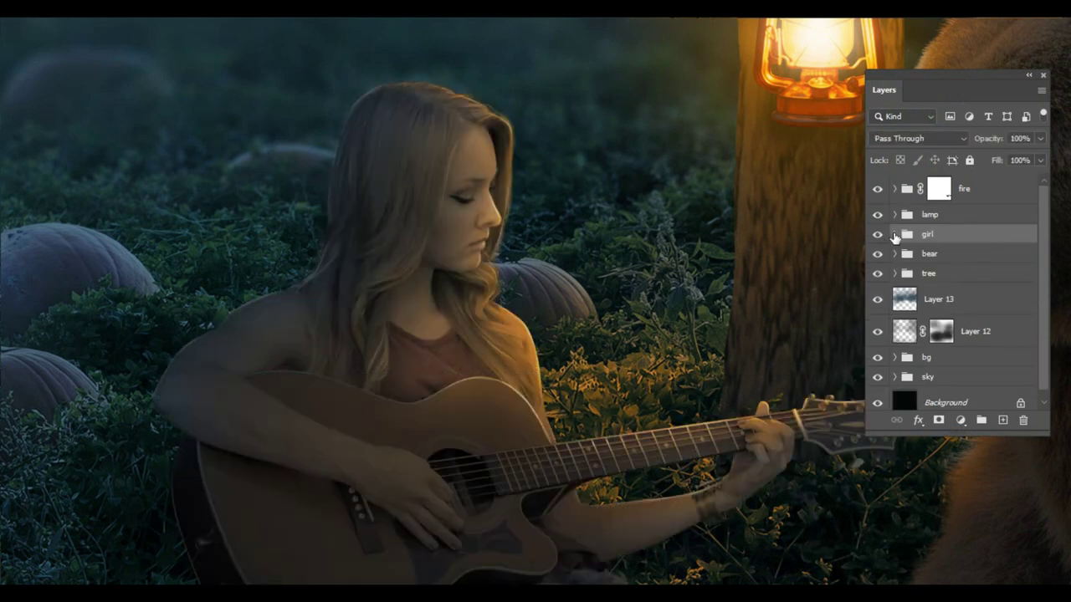
left_click(894, 235)
double_click(936, 331)
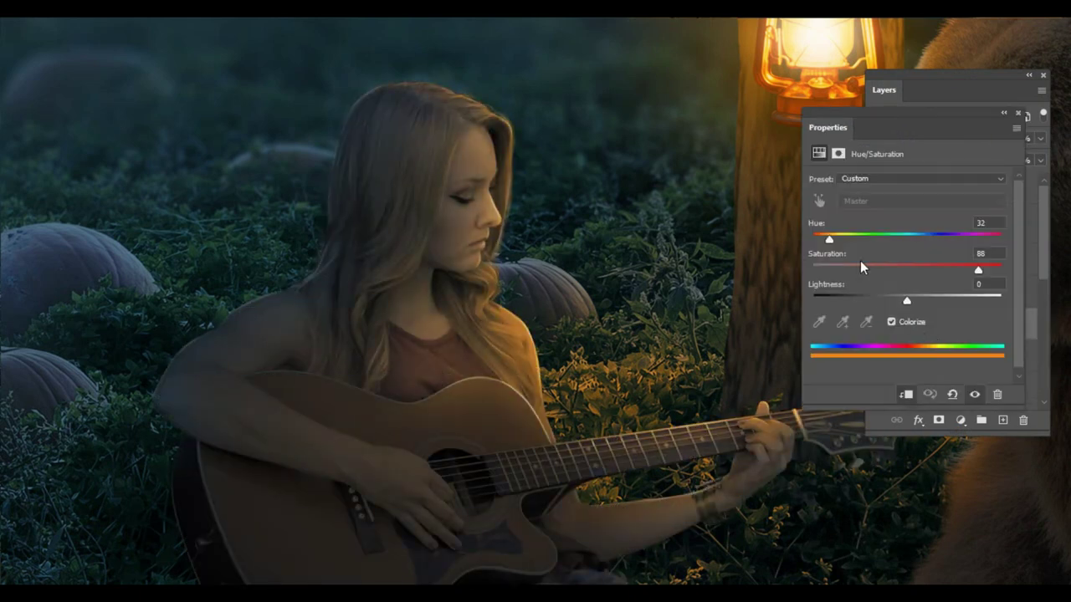
left_click_drag(829, 243, 823, 242)
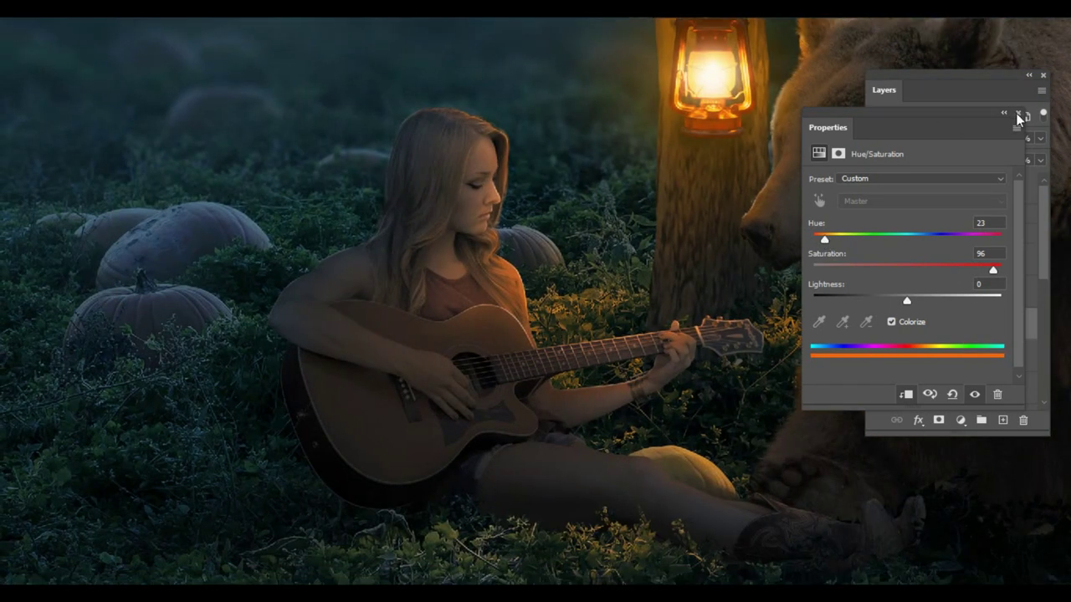
left_click(1019, 115)
Set the girl's second Hue/Saturation adjustment to the Exclusion blend mode
key("ctrl+0")
left_click(583, 362)
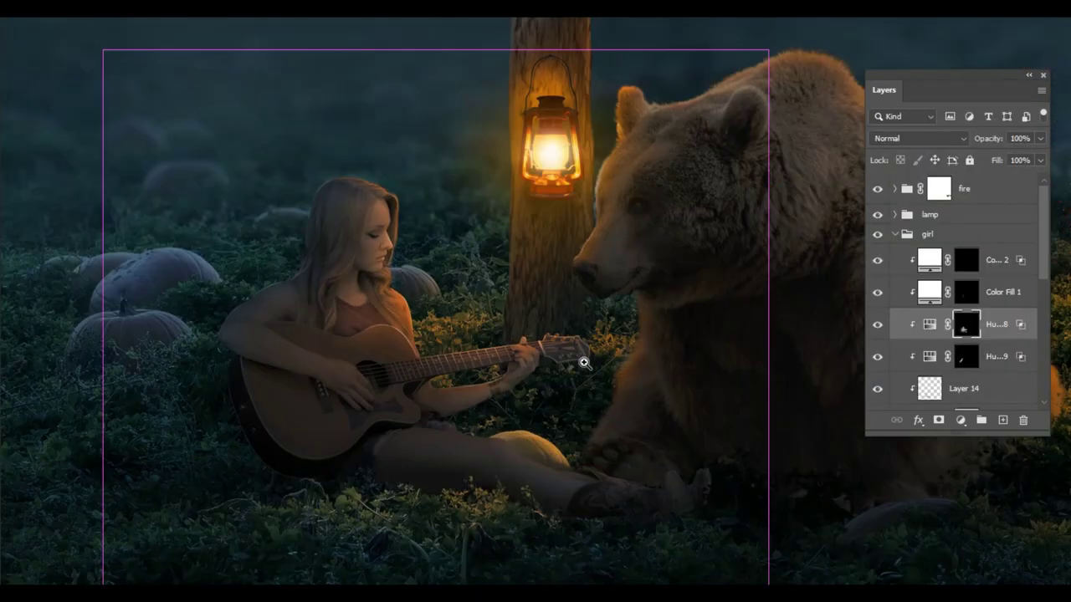
left_click_drag(583, 362, 665, 351)
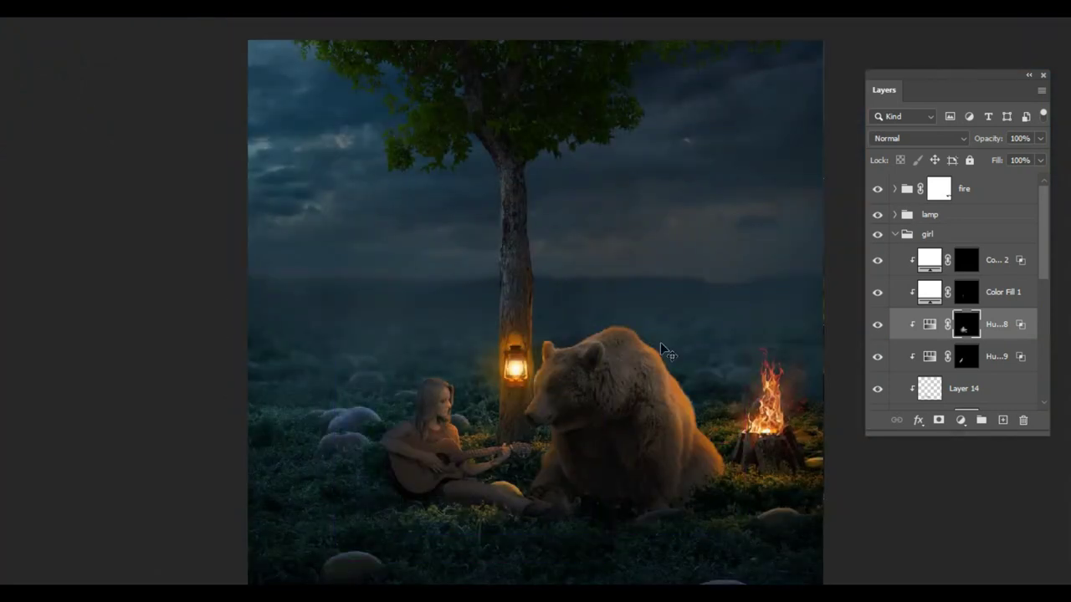
left_click_drag(478, 442, 489, 366)
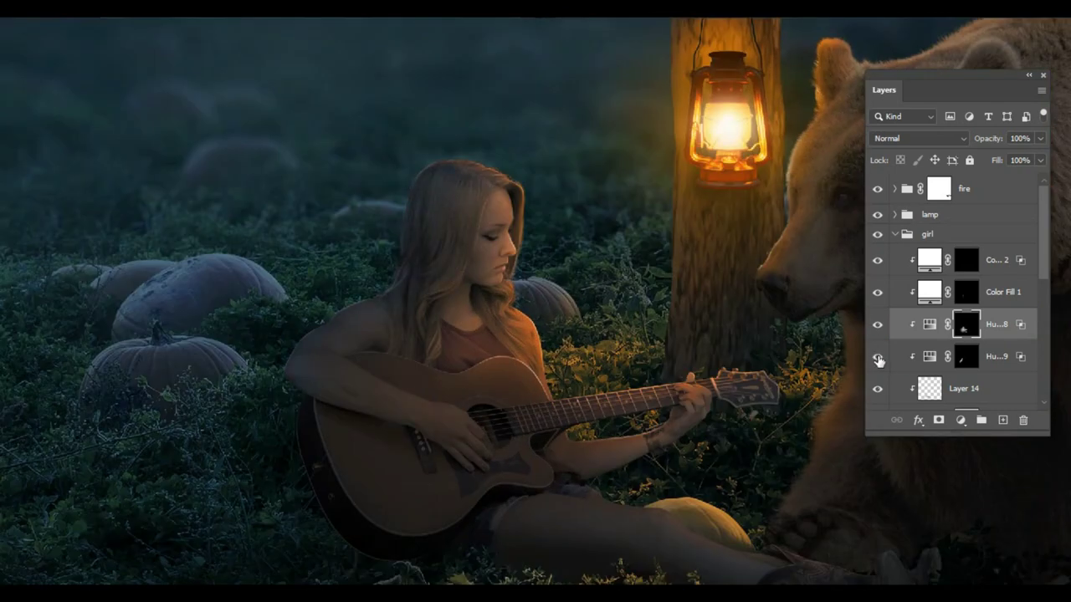
left_click(936, 356)
left_click(920, 138)
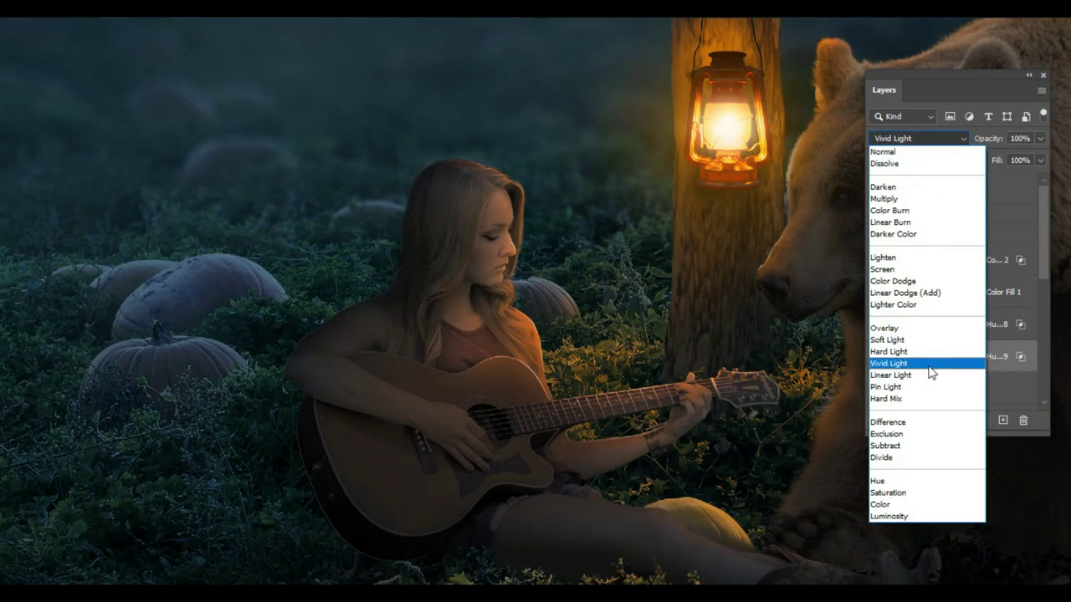
left_click(917, 434)
key("ctrl+0")
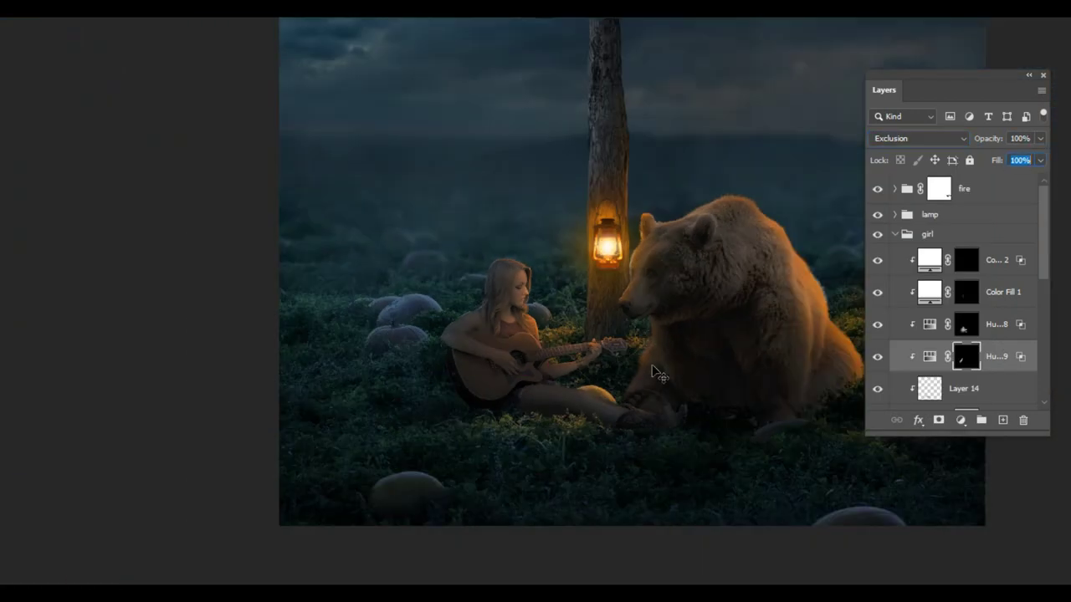
Target the Hue/Saturation 9 mask with a smaller brush and dismiss the rasterize error
left_click(963, 362)
scroll(343, 393, "up", 3)
right_click(616, 242)
key("Escape")
key("bracketleft")
key("bracketleft")
key("bracketleft")
scroll(555, 282, "up", 2)
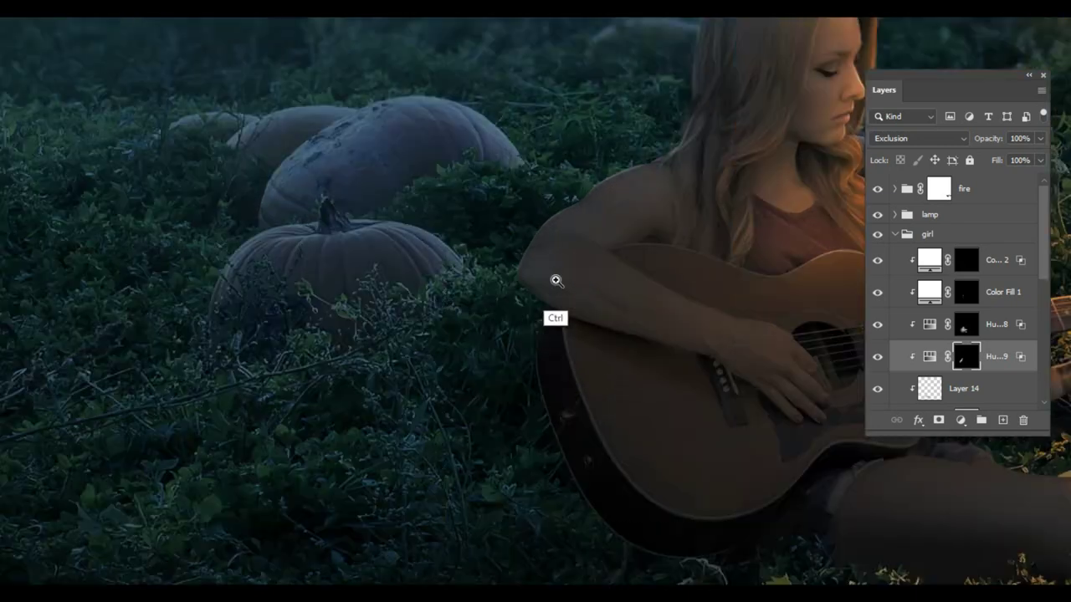
scroll(532, 337, "up", 1)
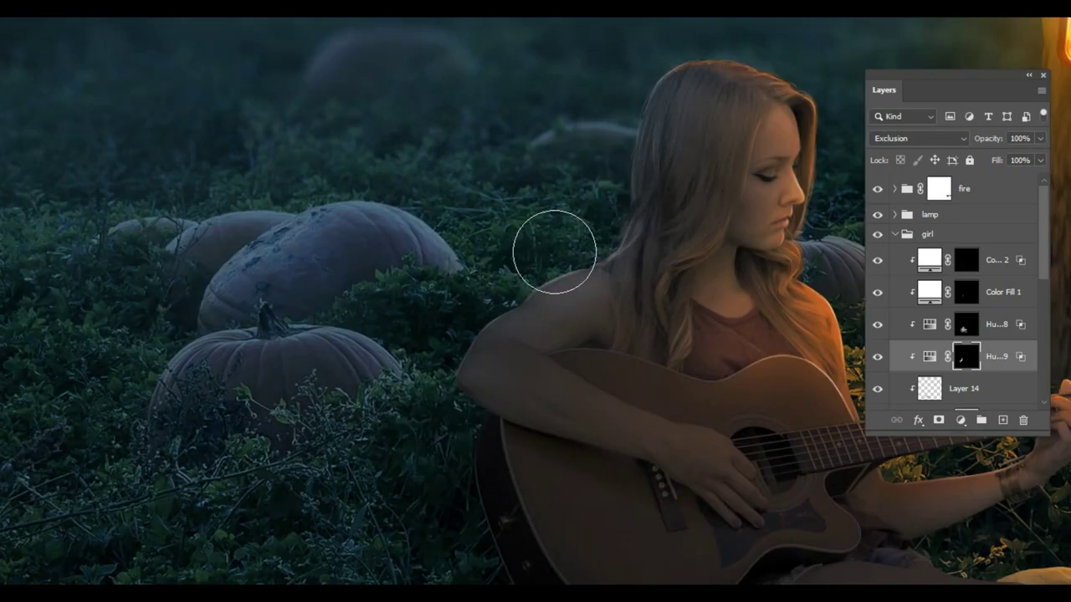
scroll(585, 335, "down", 5)
scroll(557, 296, "up", 2)
left_click(559, 296)
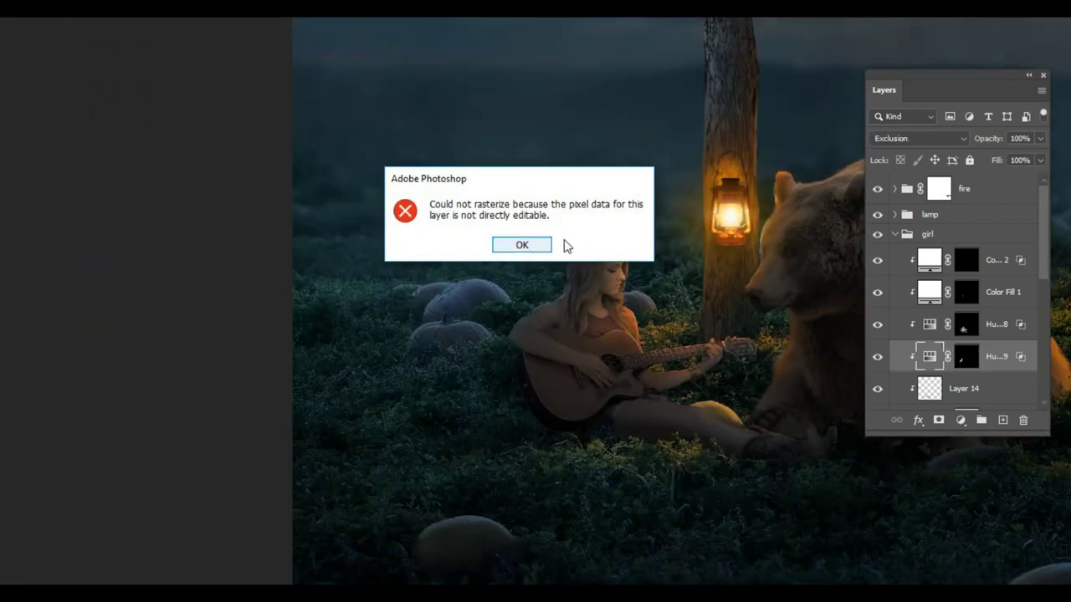
left_click(527, 245)
Paint small strokes on the Hue/Saturation 9 mask with a round brush tip
scroll(527, 310, "up", 2)
right_click(557, 226)
double_click(579, 342)
scroll(526, 309, "up", 1)
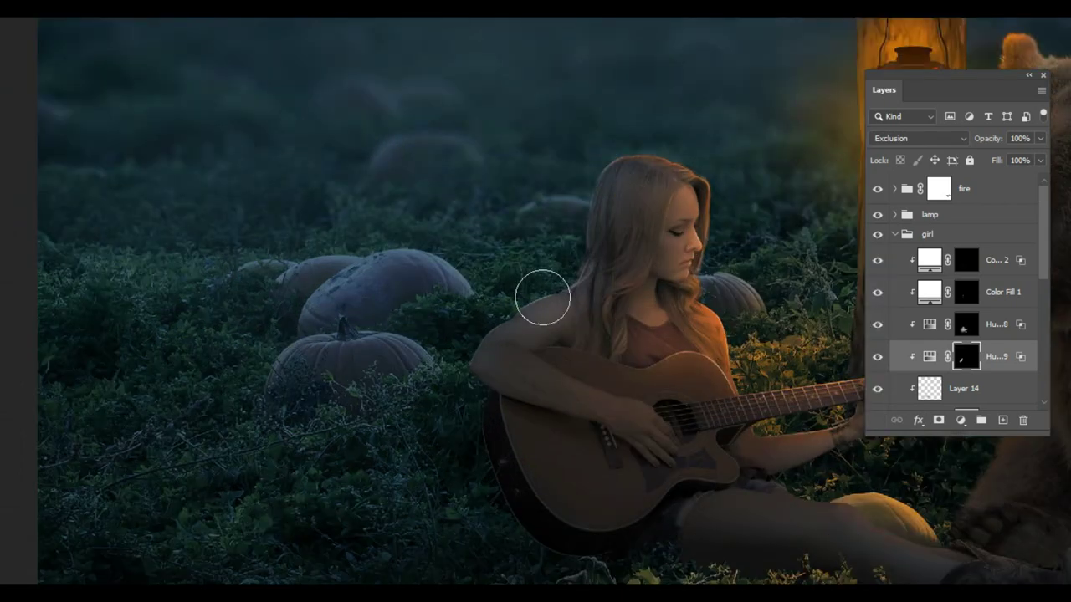
scroll(552, 331, "up", 1)
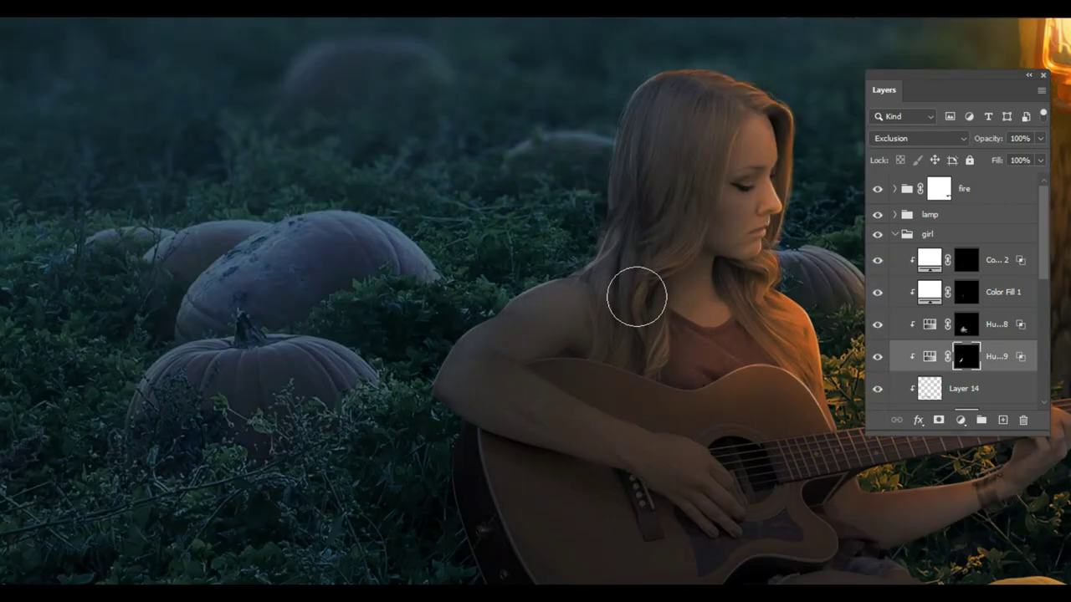
key("ctrl+0")
scroll(550, 437, "up", 2)
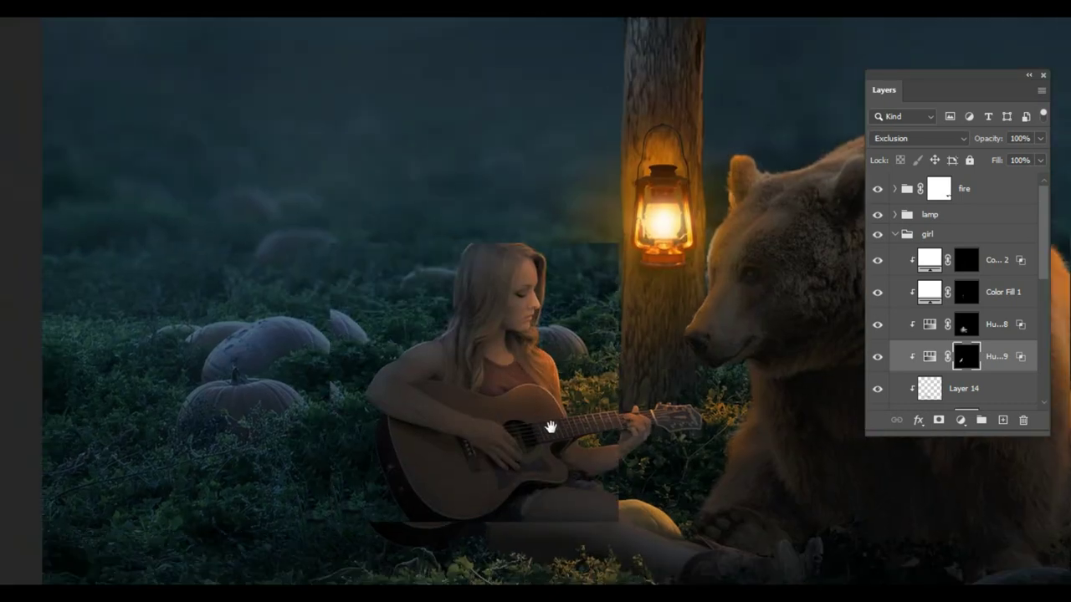
key("ctrl+0")
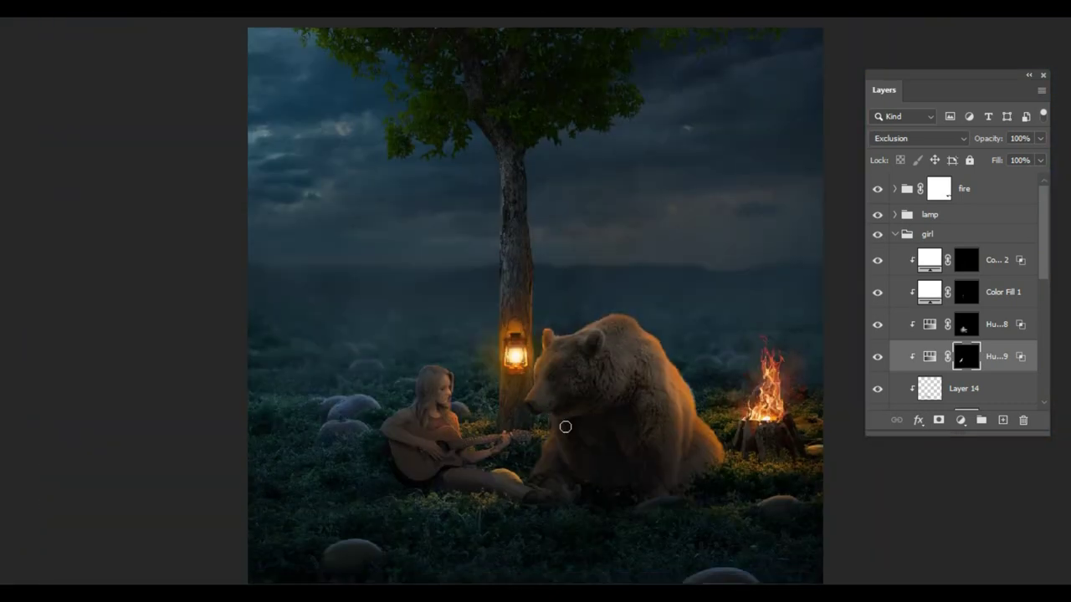
Switch from the girl group to the bg group's Curves 2 mask
scroll(563, 427, "up", 4)
scroll(930, 389, "down", 3)
scroll(930, 388, "down", 5)
scroll(920, 380, "up", 5)
scroll(903, 373, "up", 5)
left_click(899, 369)
left_click(895, 349)
left_click(876, 246)
left_click(924, 247)
Pick a textured brush for the Curves 2 mask and view the whole scene with panels hidden
right_click(543, 422)
key("Escape")
right_click(468, 393)
key("Escape")
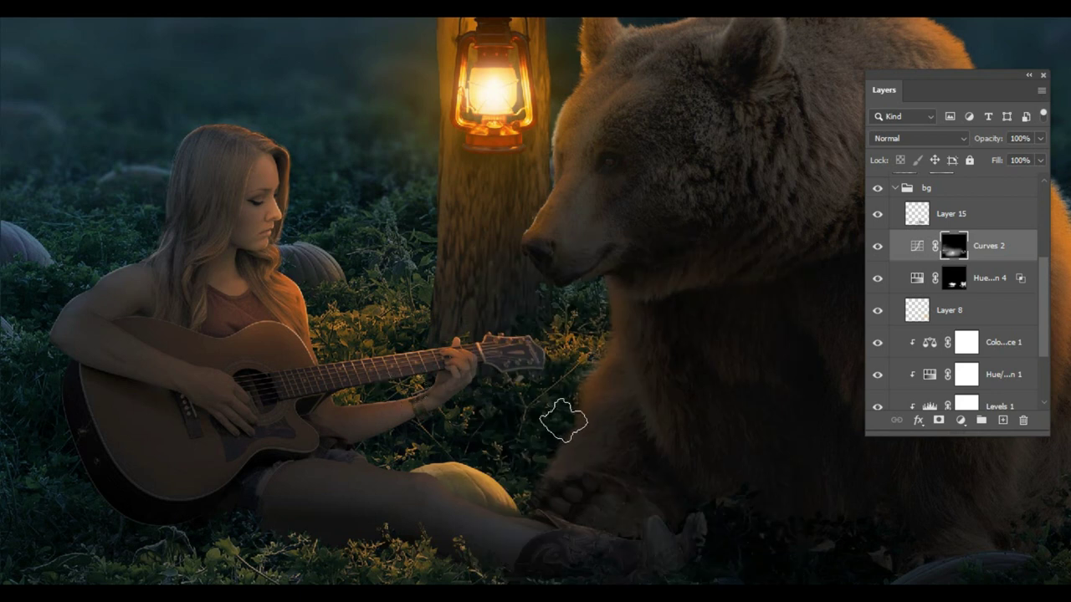
key("F5")
key("F6")
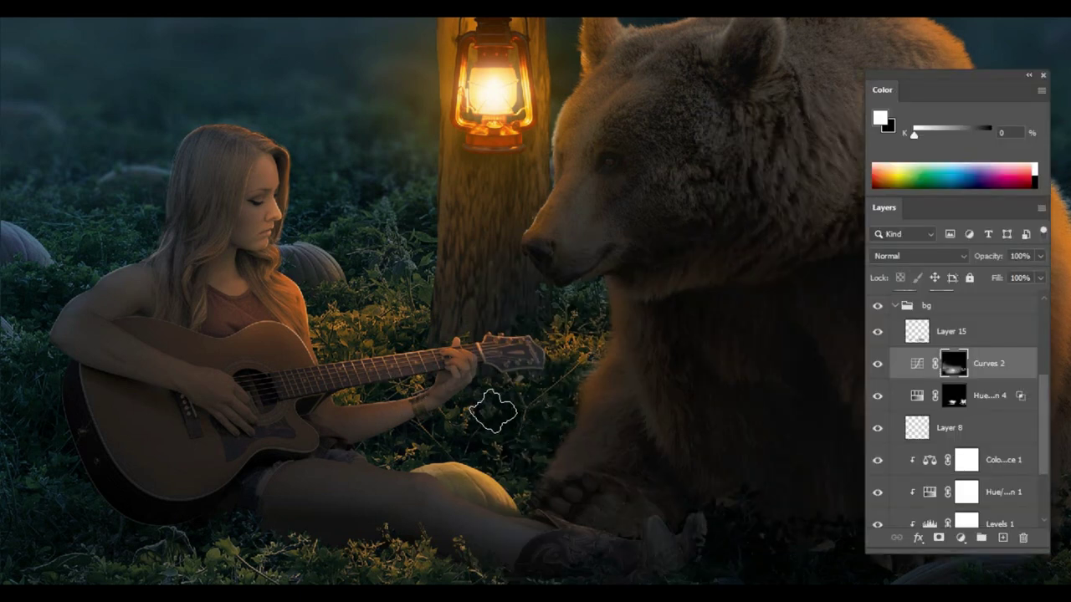
key("ctrl+minus")
key("ctrl+minus")
key("ctrl+plus")
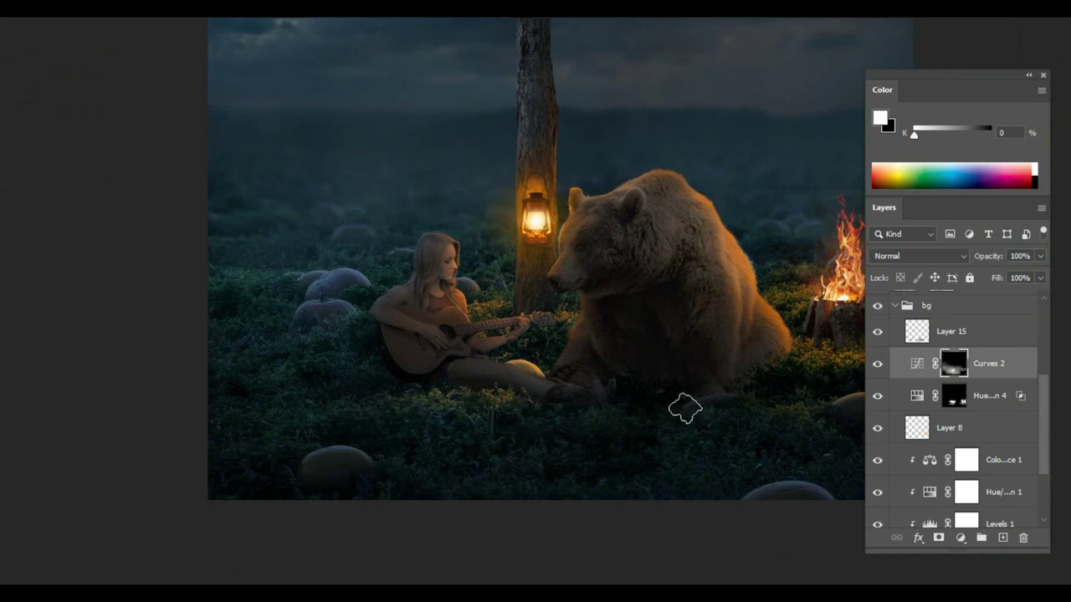
key("Tab")
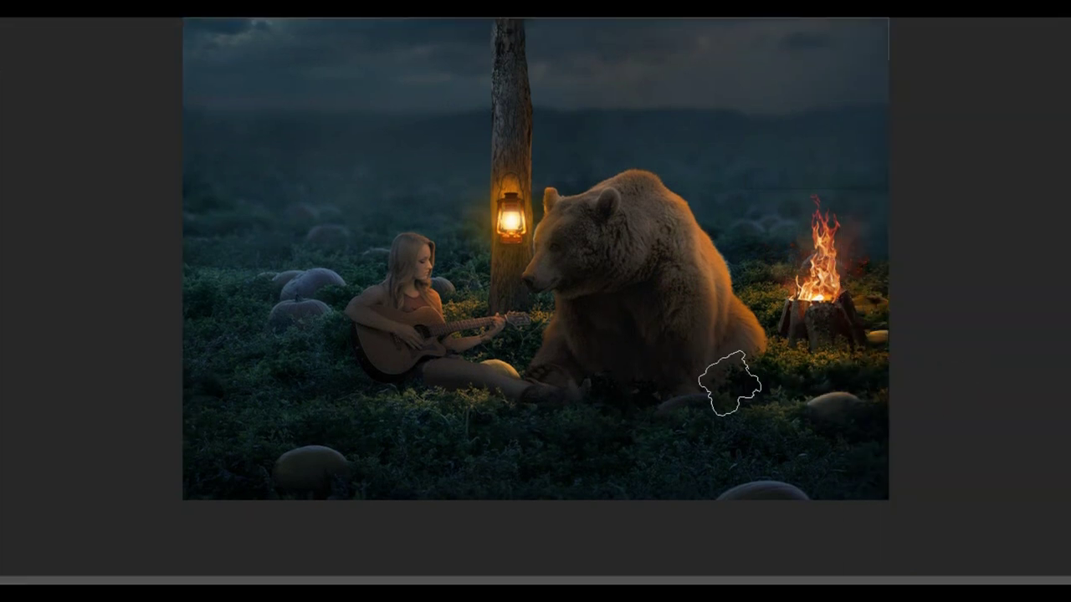
key("ctrl+0")
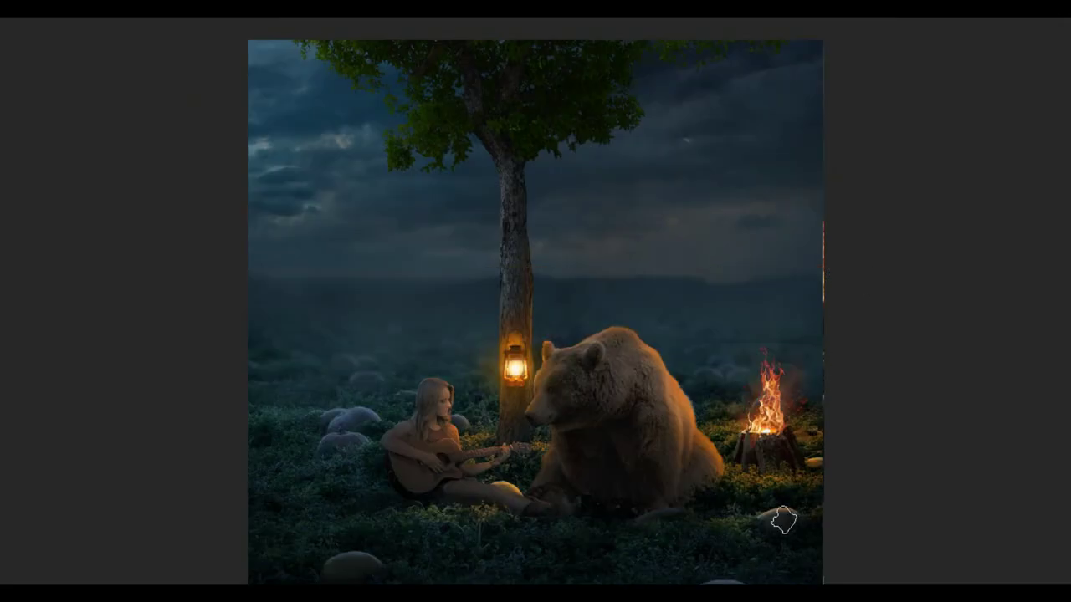
scroll(676, 427, "down", 1)
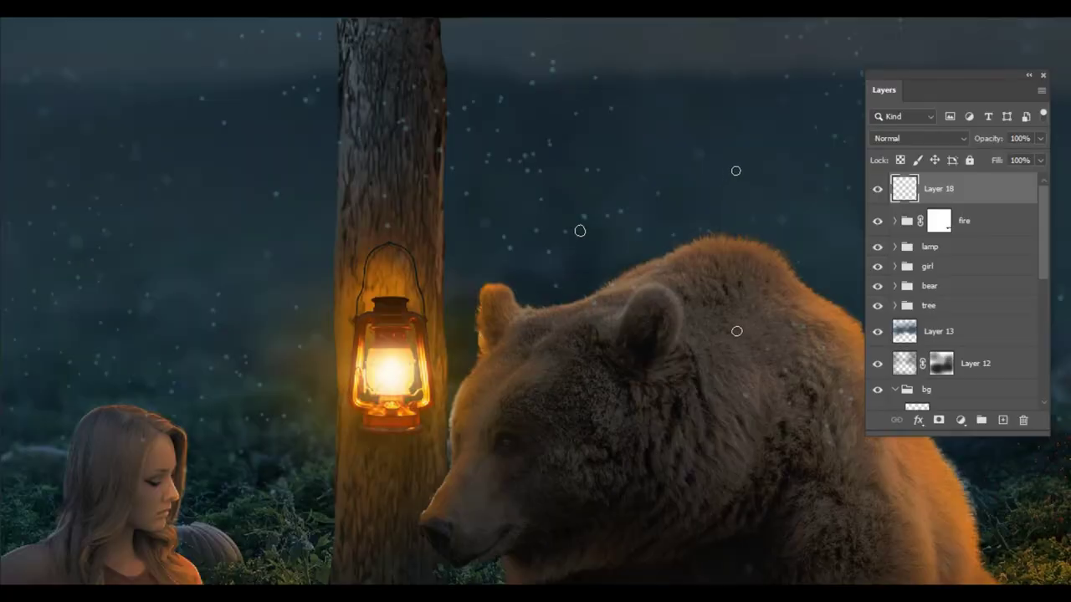
Choose the Soft Round brush at 36% hardness and zoom in on the bear's ear
right_click(702, 241)
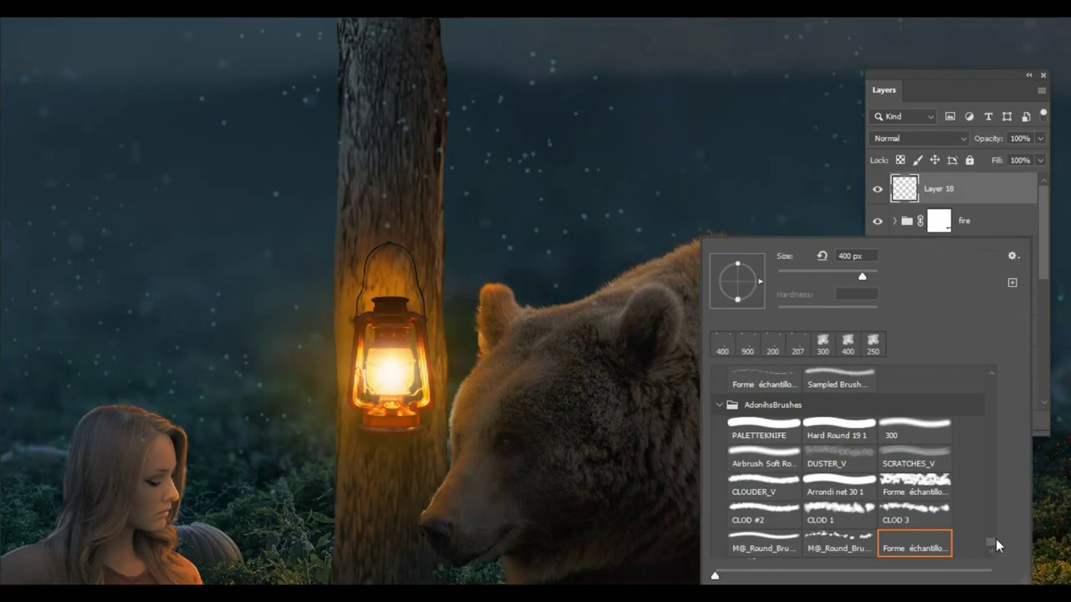
left_click_drag(996, 545, 1010, 339)
left_click(719, 407)
left_click_drag(996, 408, 997, 377)
left_click(765, 402)
right_click(560, 219)
left_click_drag(660, 288, 490, 239)
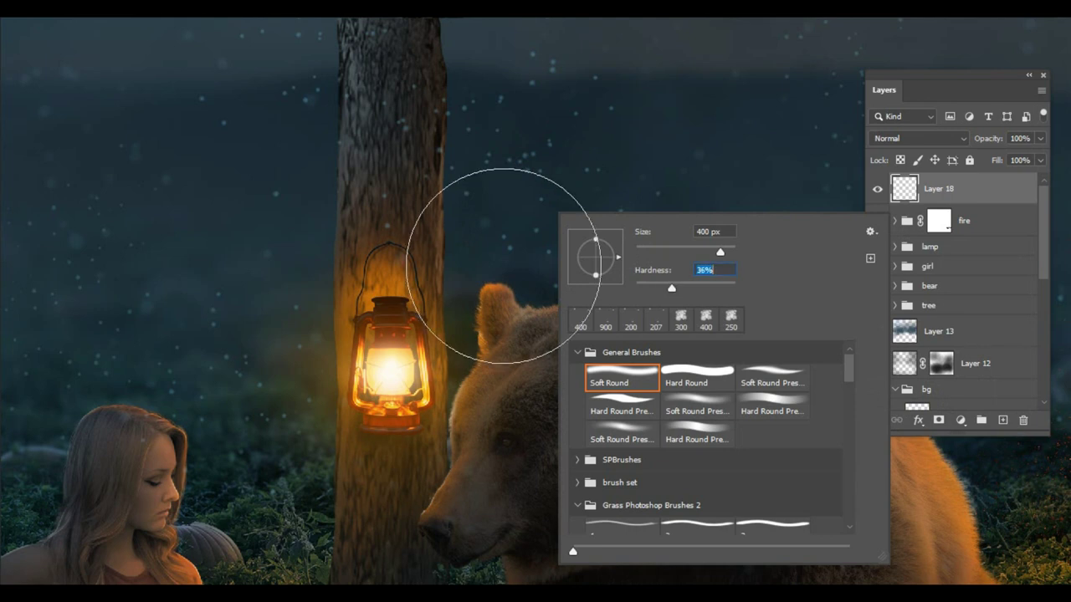
left_click(527, 275)
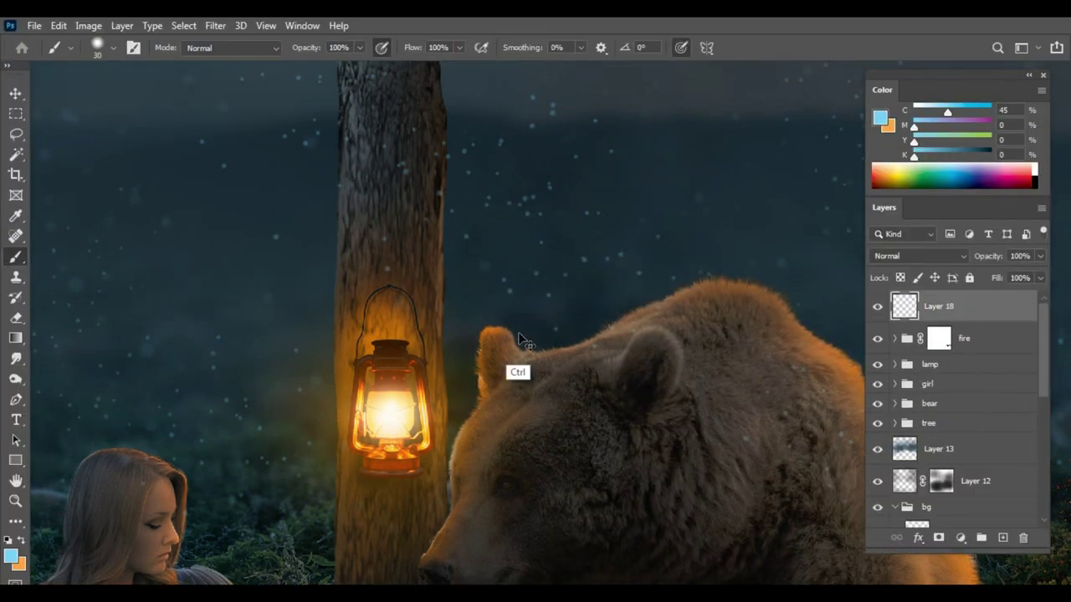
left_click(519, 338, "ctrl")
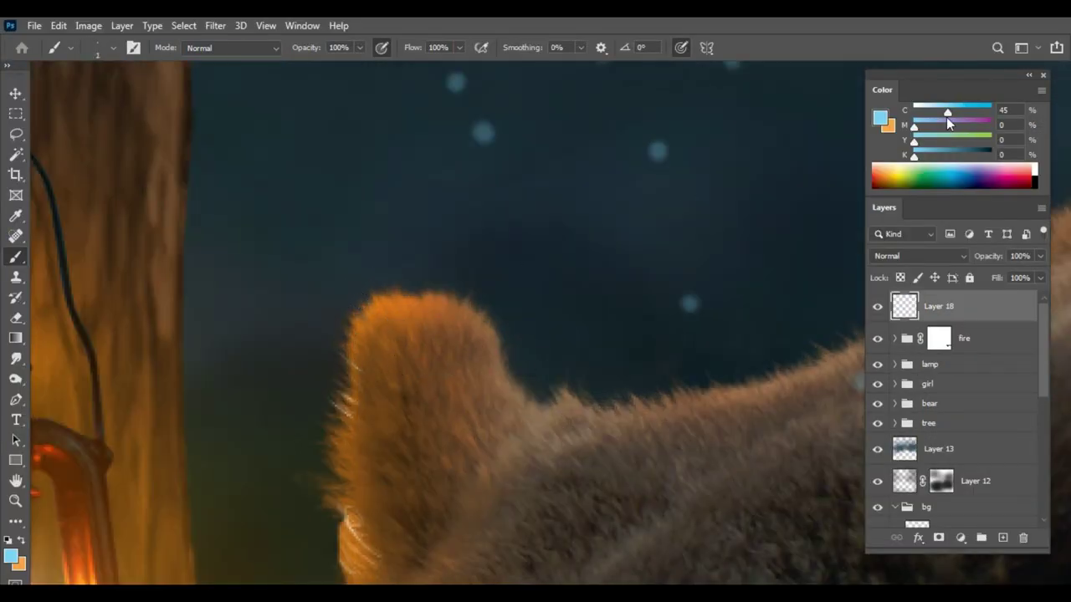